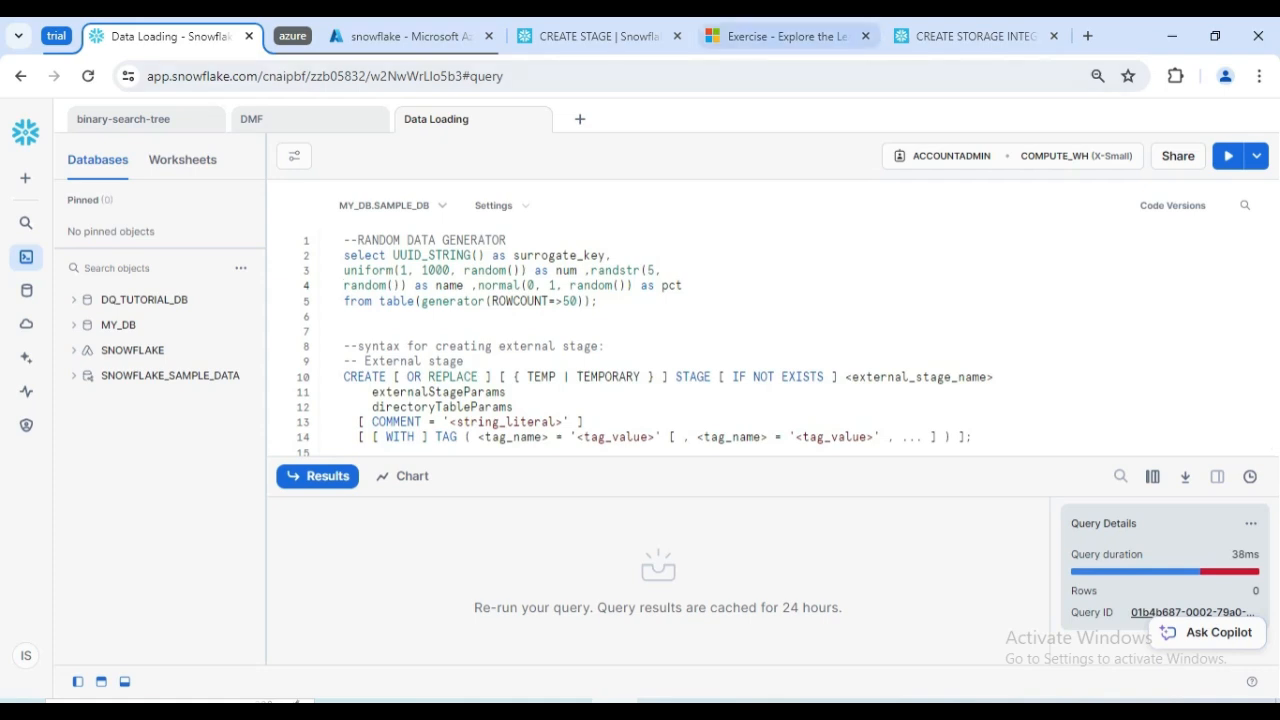
# - Sign in on the Microsoft Learn "Explore the Learn sandbox" exercise and complete the account verification to activate the sandbox
pyautogui.click(780, 36)
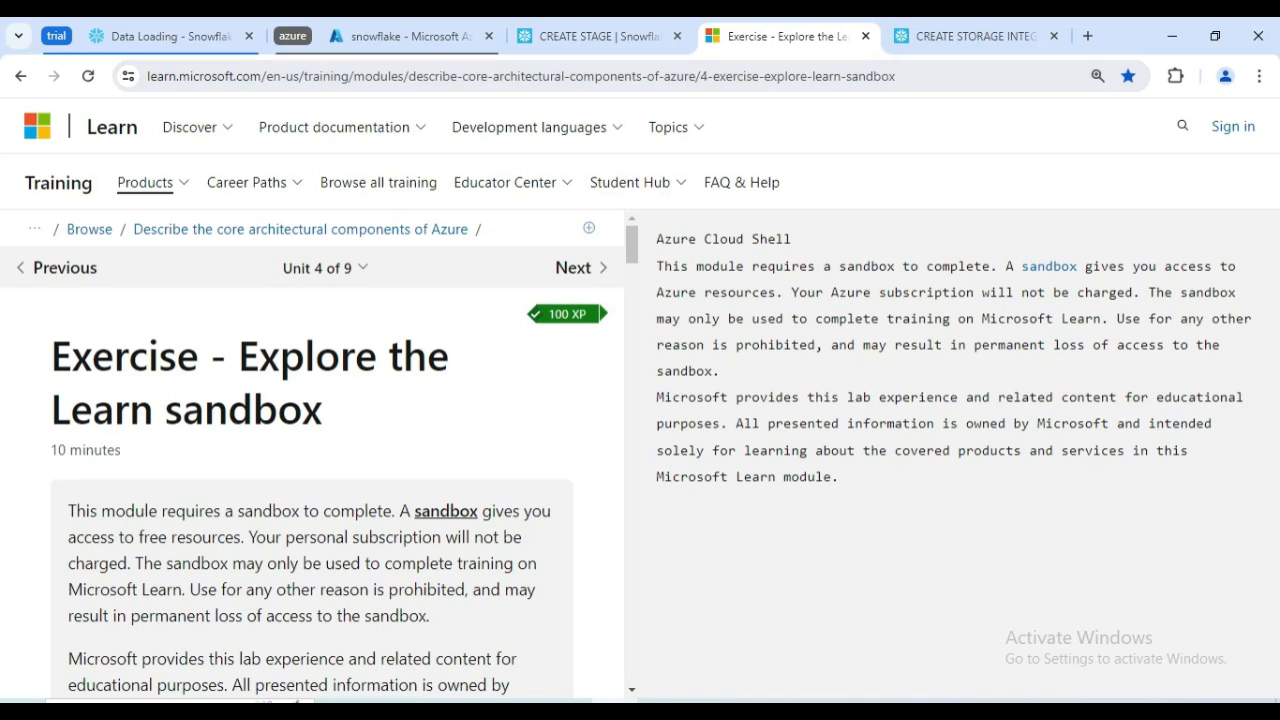
pyautogui.scroll(-2, 312, 450)
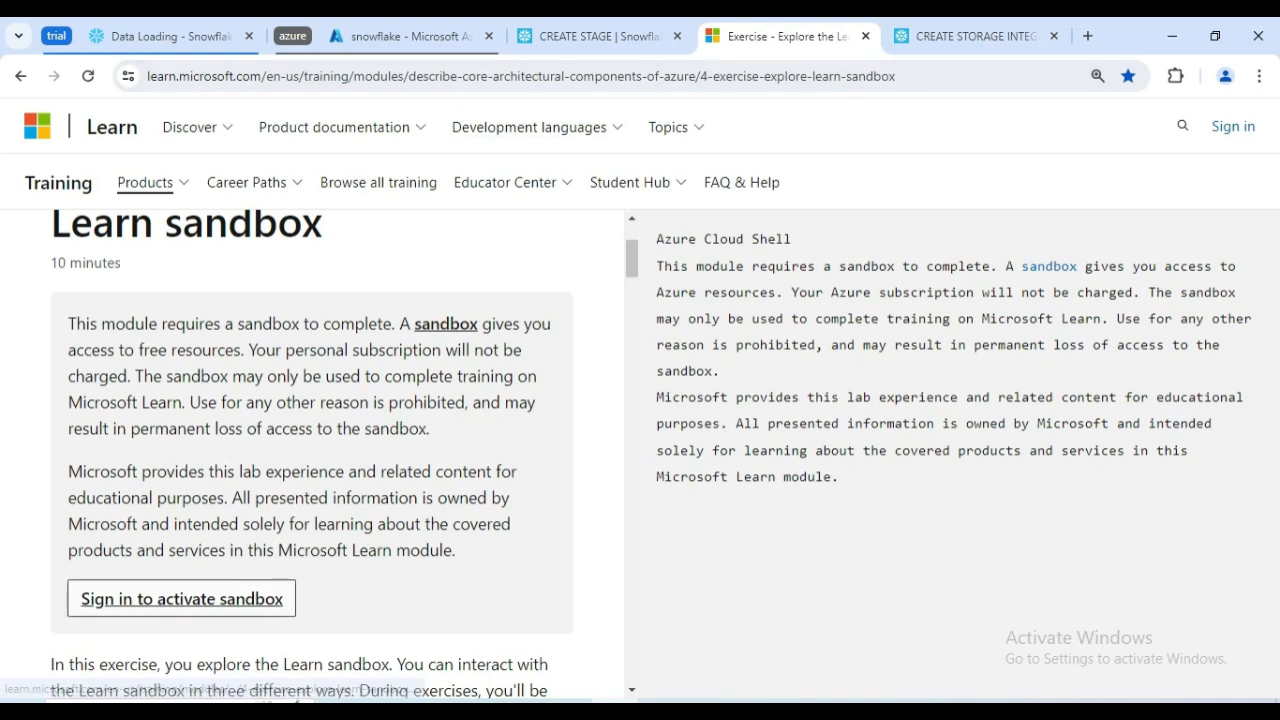
pyautogui.click(181, 598)
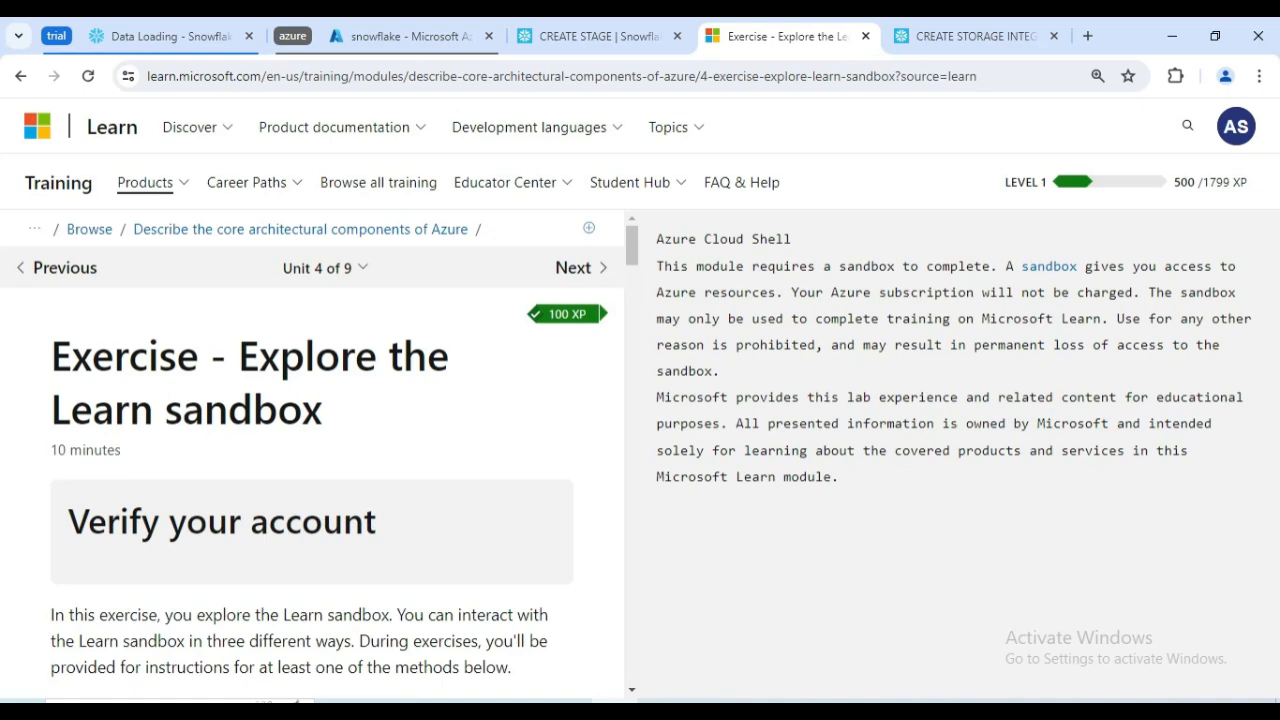
pyautogui.scroll(-2, 312, 454)
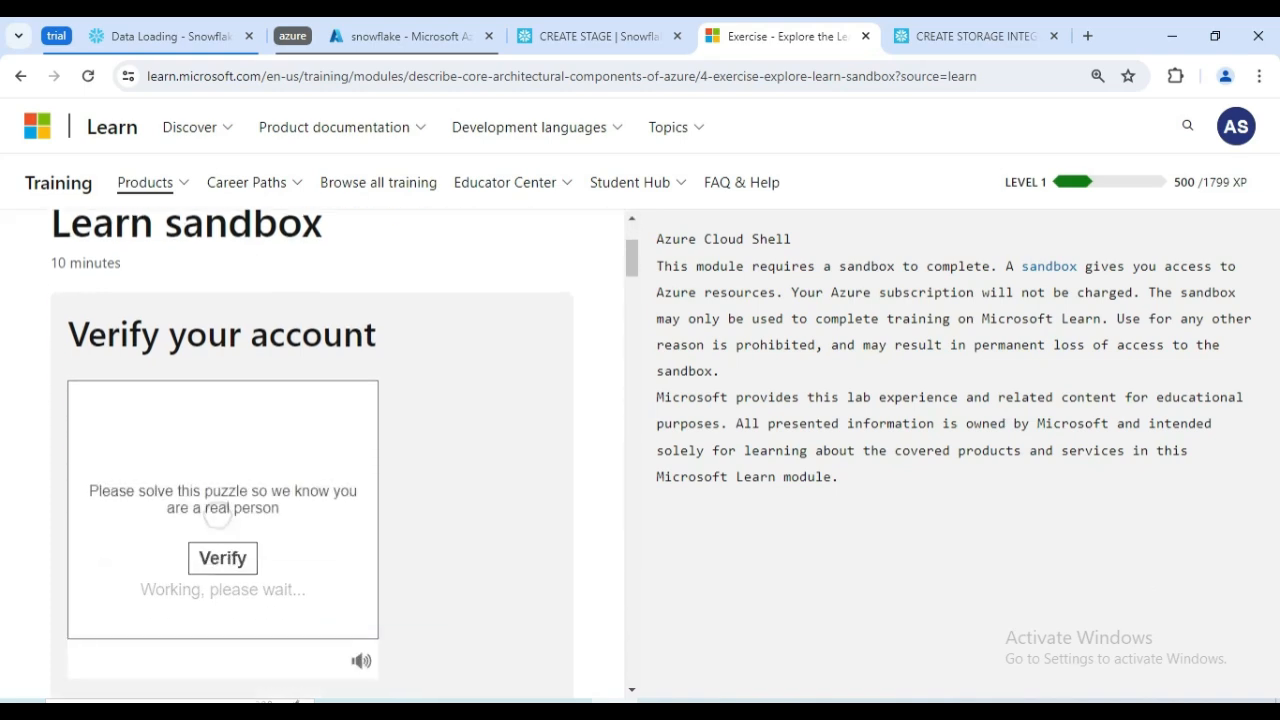
pyautogui.click(223, 558)
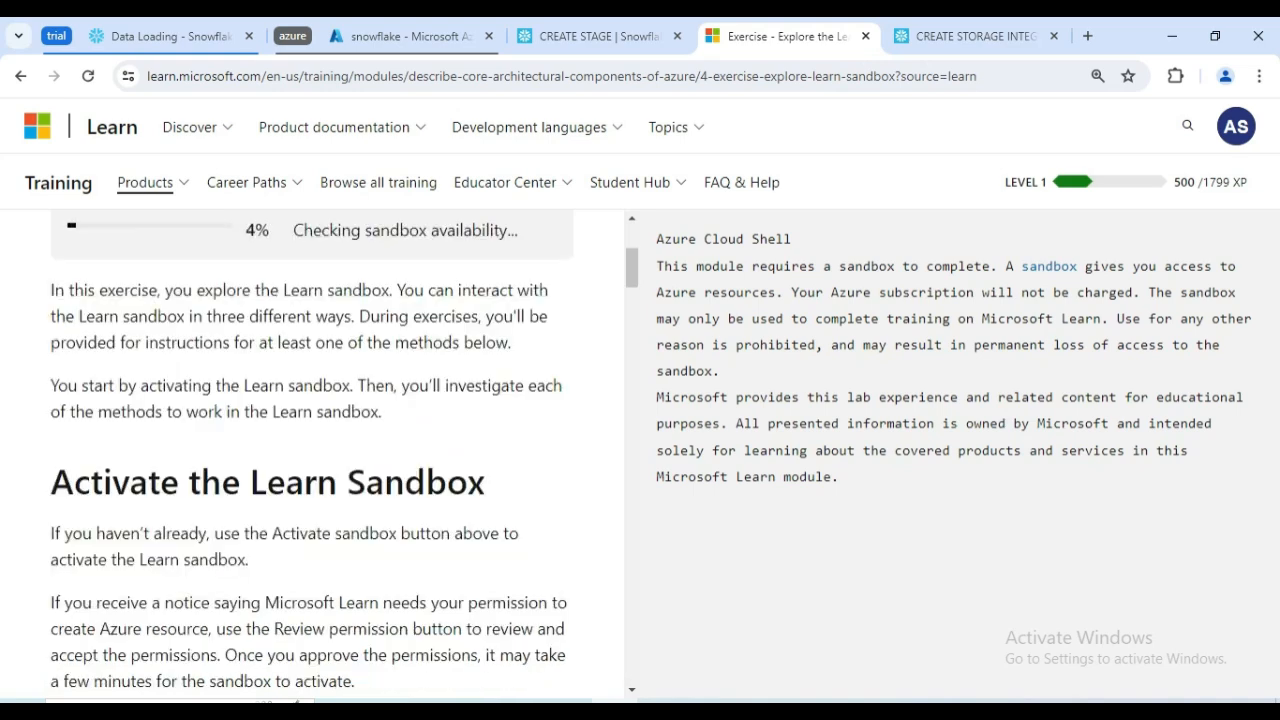
pyautogui.scroll(1, 312, 454)
pyautogui.scroll(1, 312, 454)
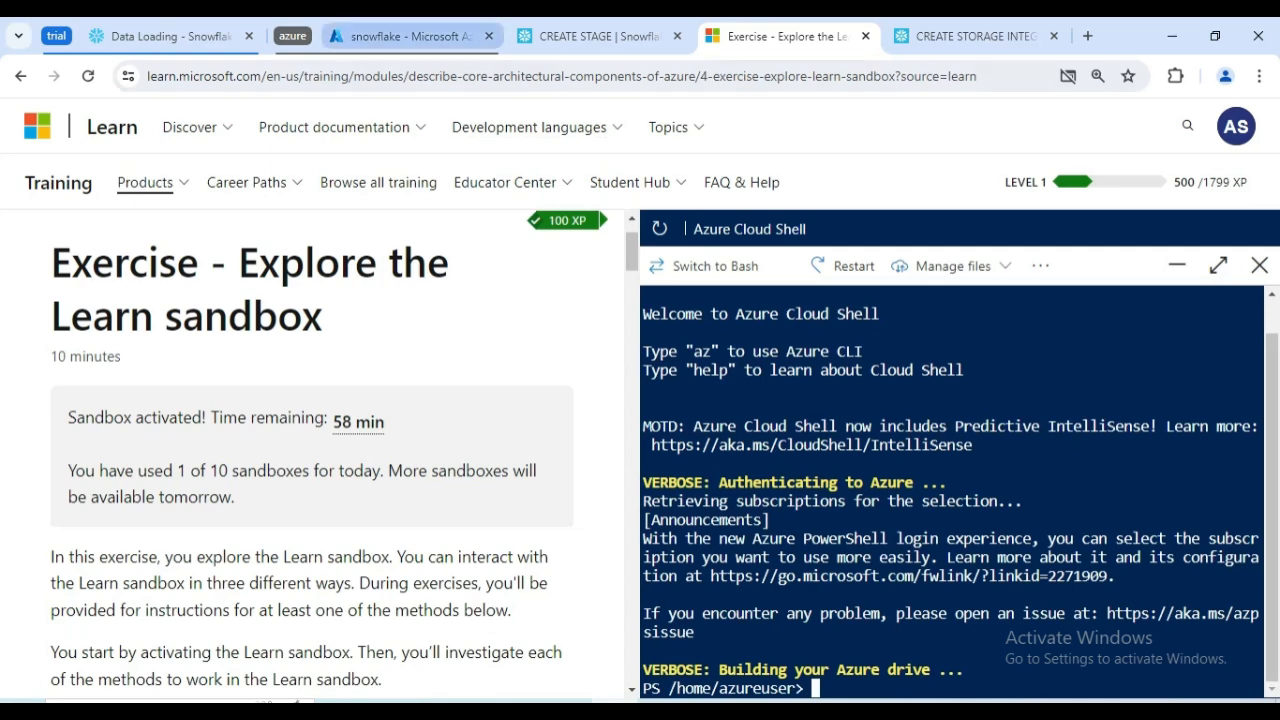
# - Switch to the Azure portal and check in the directory settings that Microsoft Learn Sandbox is the current directory
pyautogui.click(410, 36)
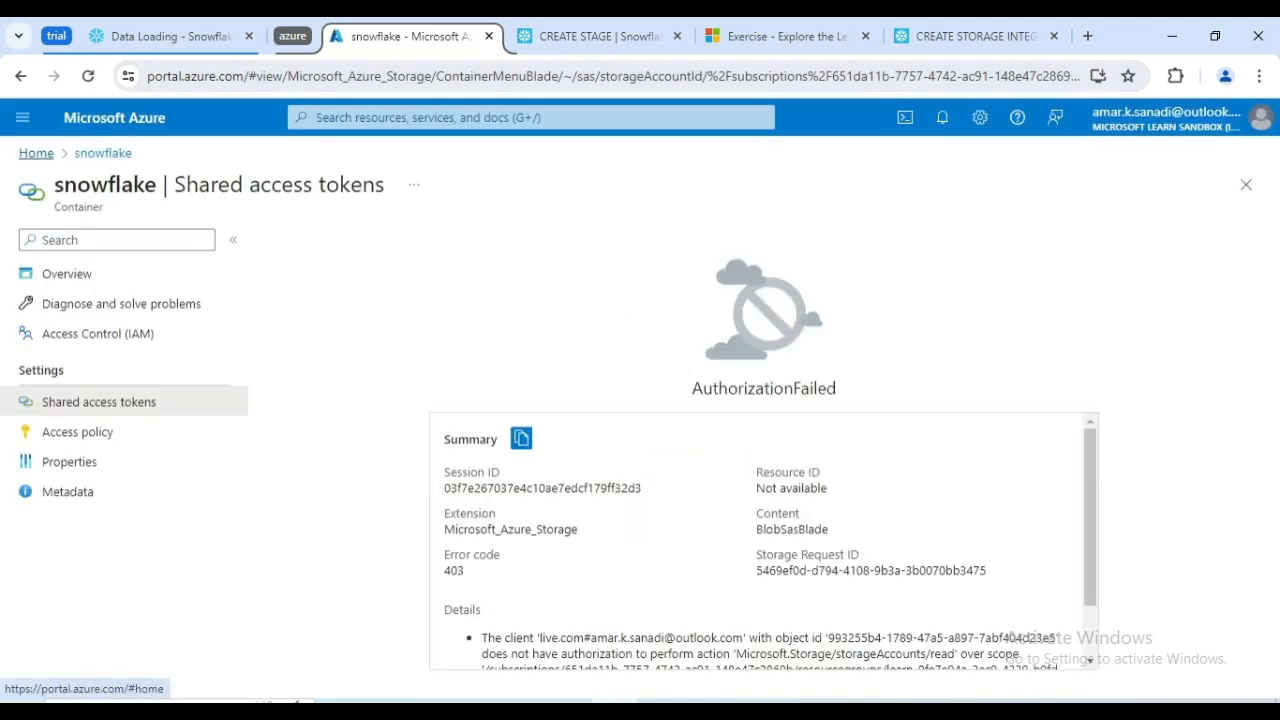
pyautogui.click(114, 118)
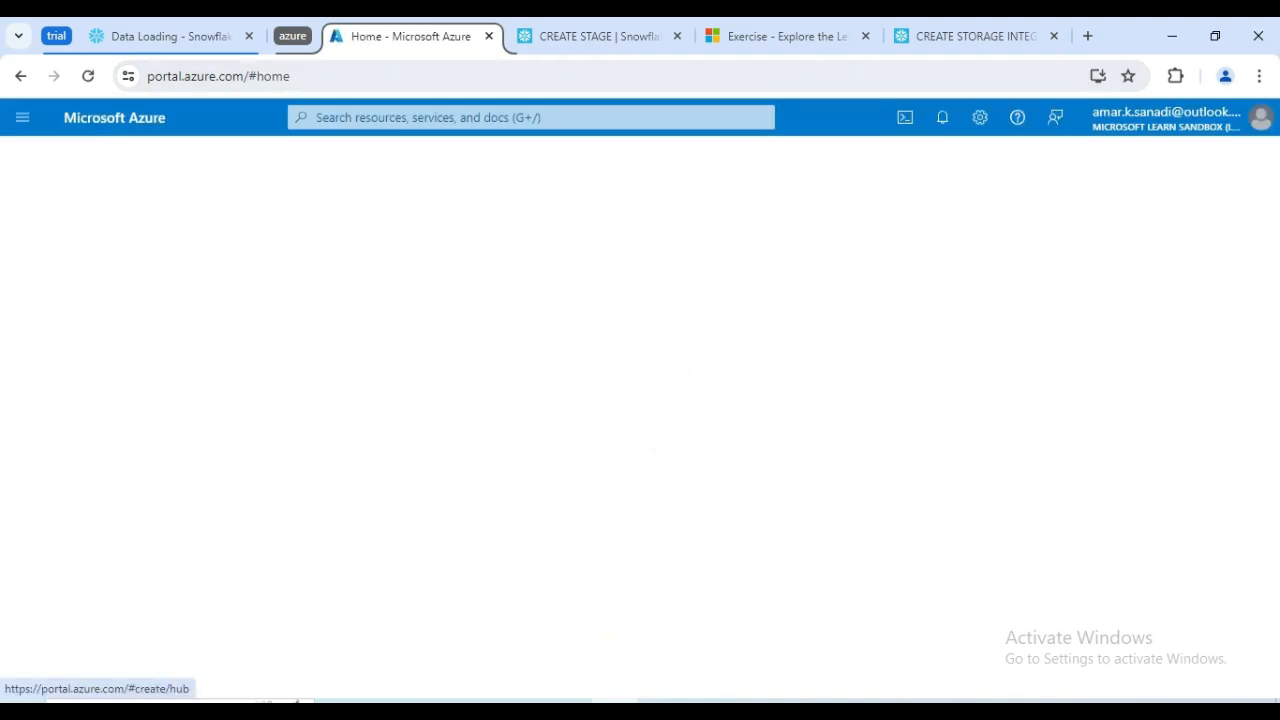
pyautogui.click(1166, 118)
pyautogui.click(1140, 278)
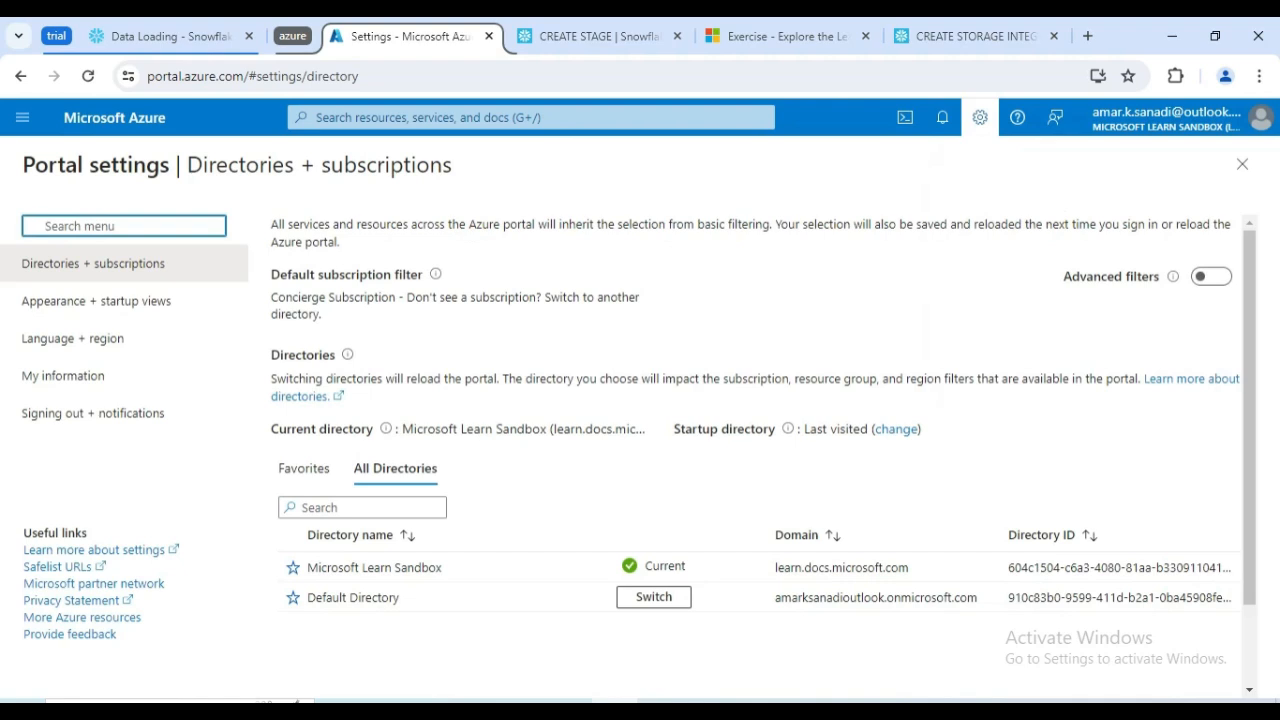
pyautogui.scroll(-2, 760, 560)
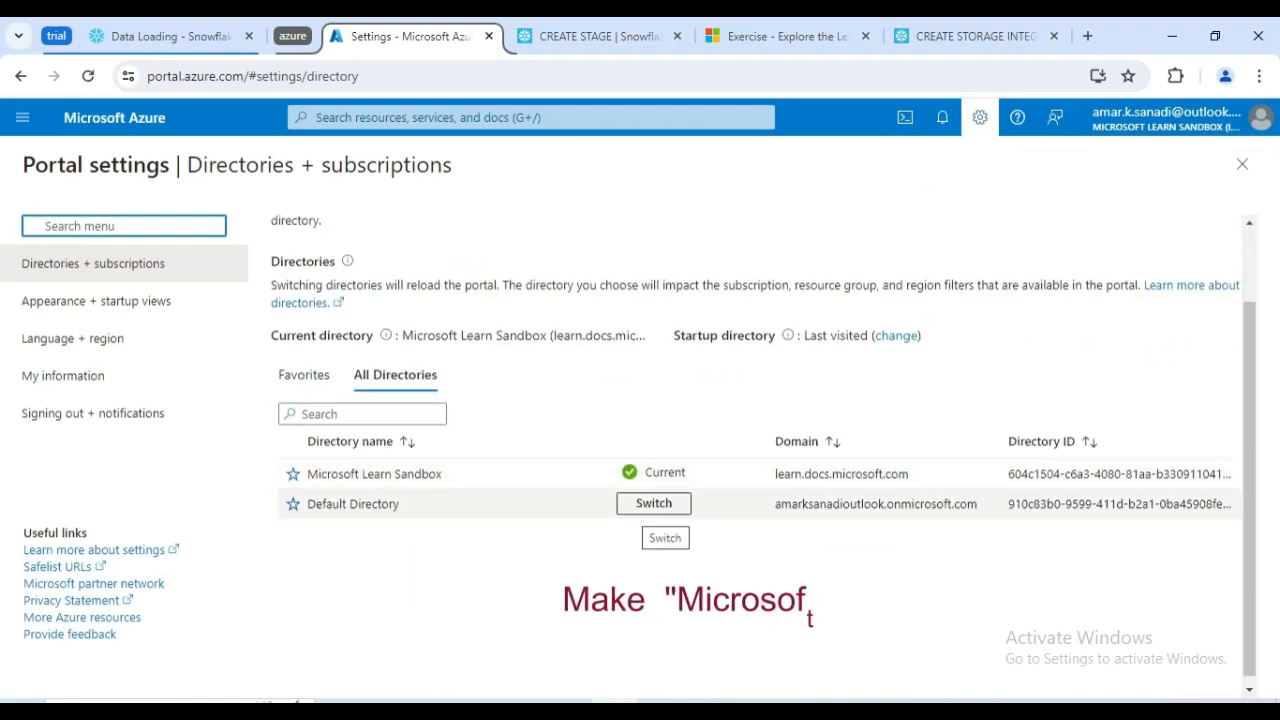
pyautogui.moveTo(797, 504); pyautogui.dragTo(977, 504)
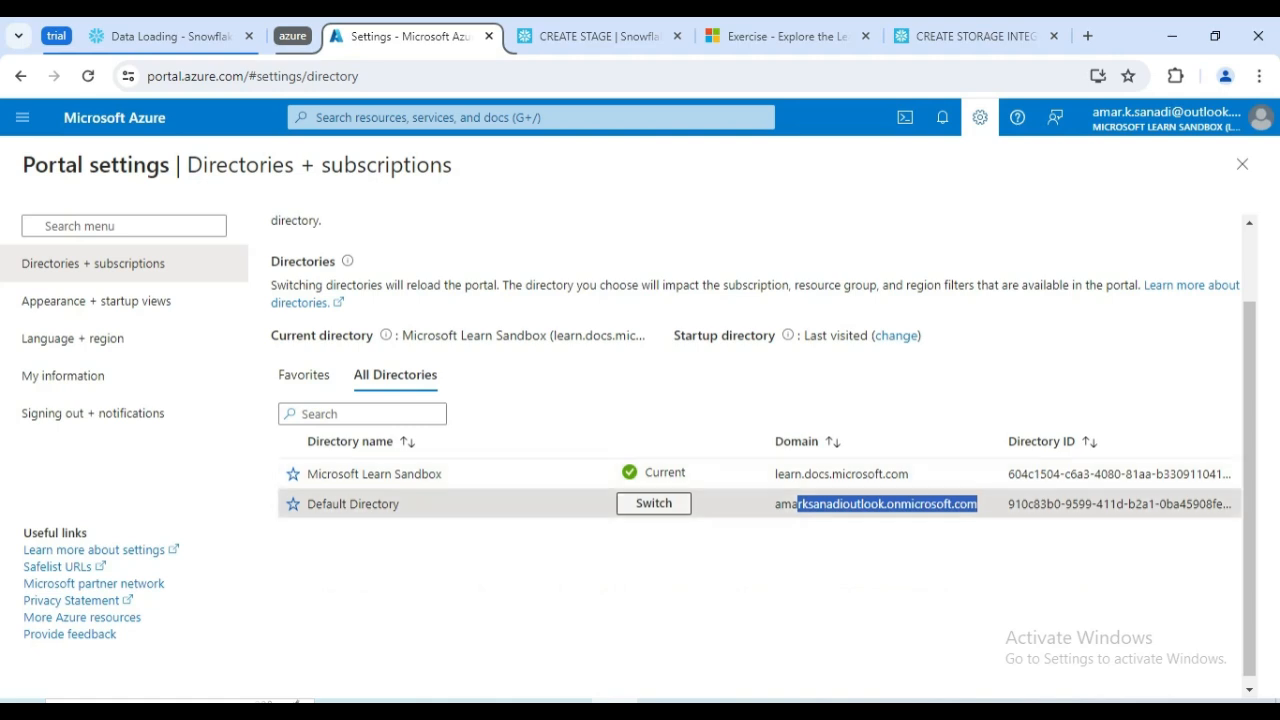
pyautogui.click(876, 504)
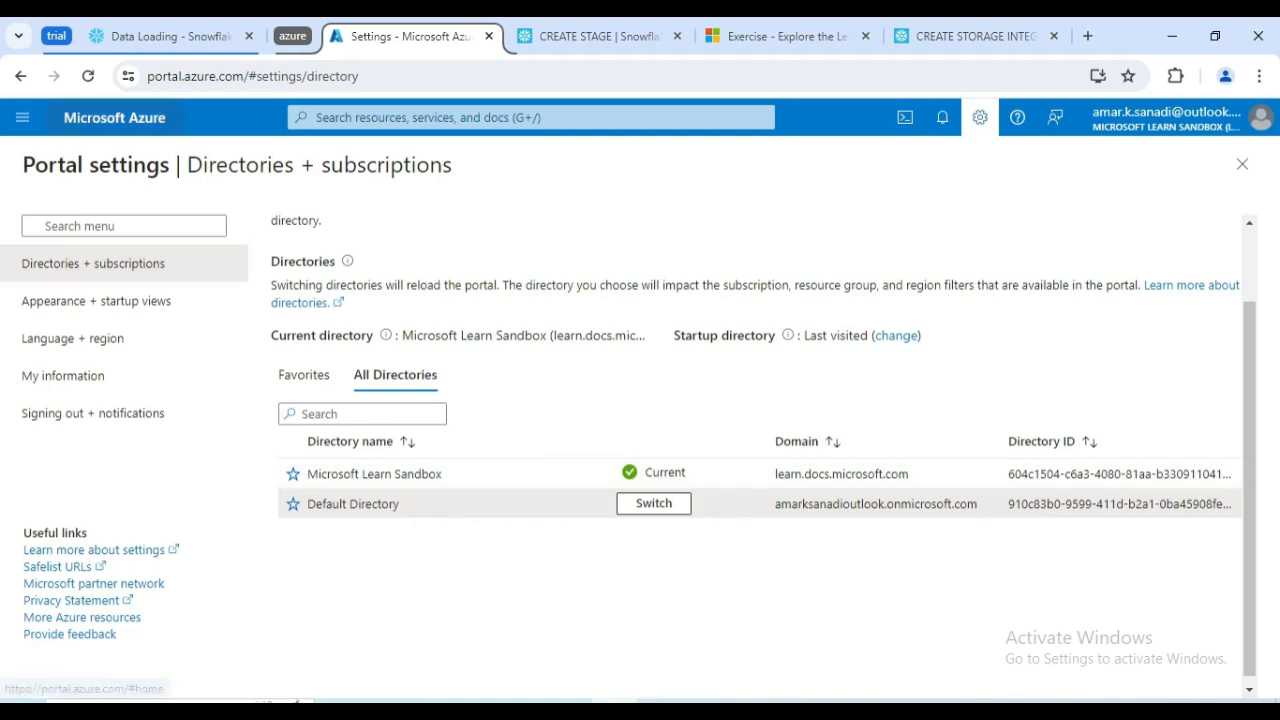
# - Start creating a storage account from the Azure storage accounts list and name it snowflakedataloading
pyautogui.click(22, 118)
pyautogui.click(54, 183)
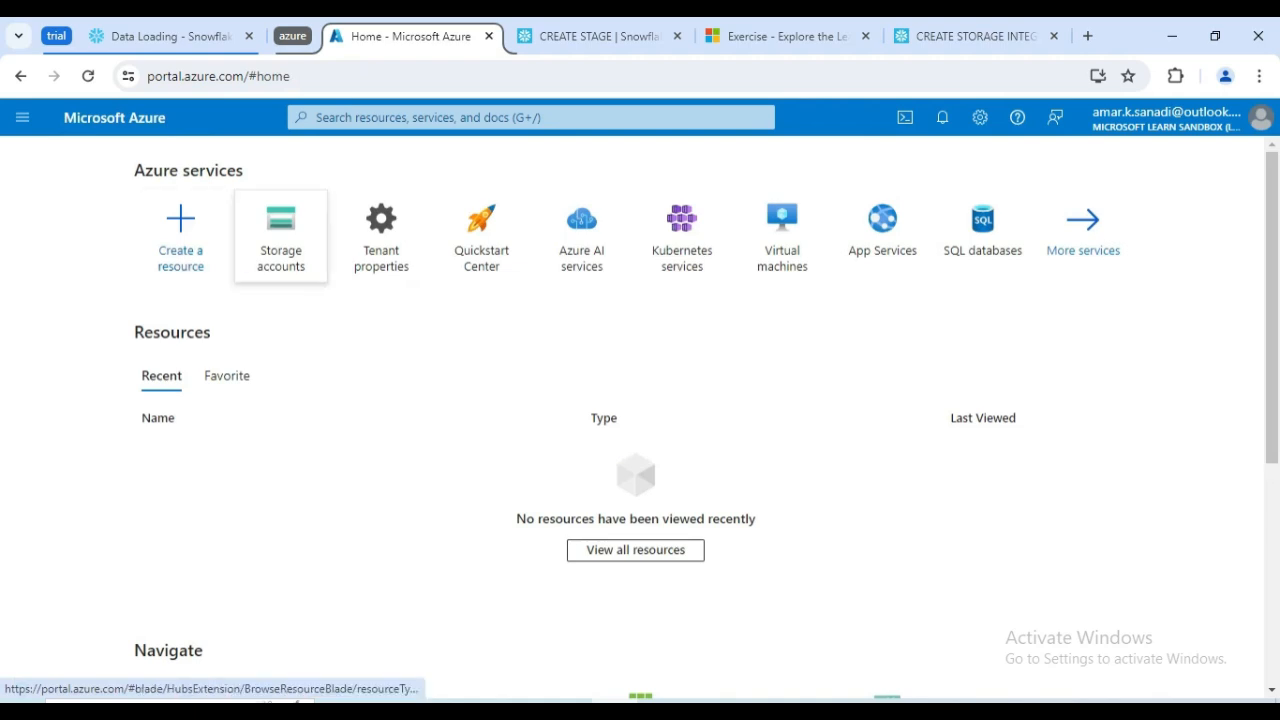
pyautogui.click(281, 236)
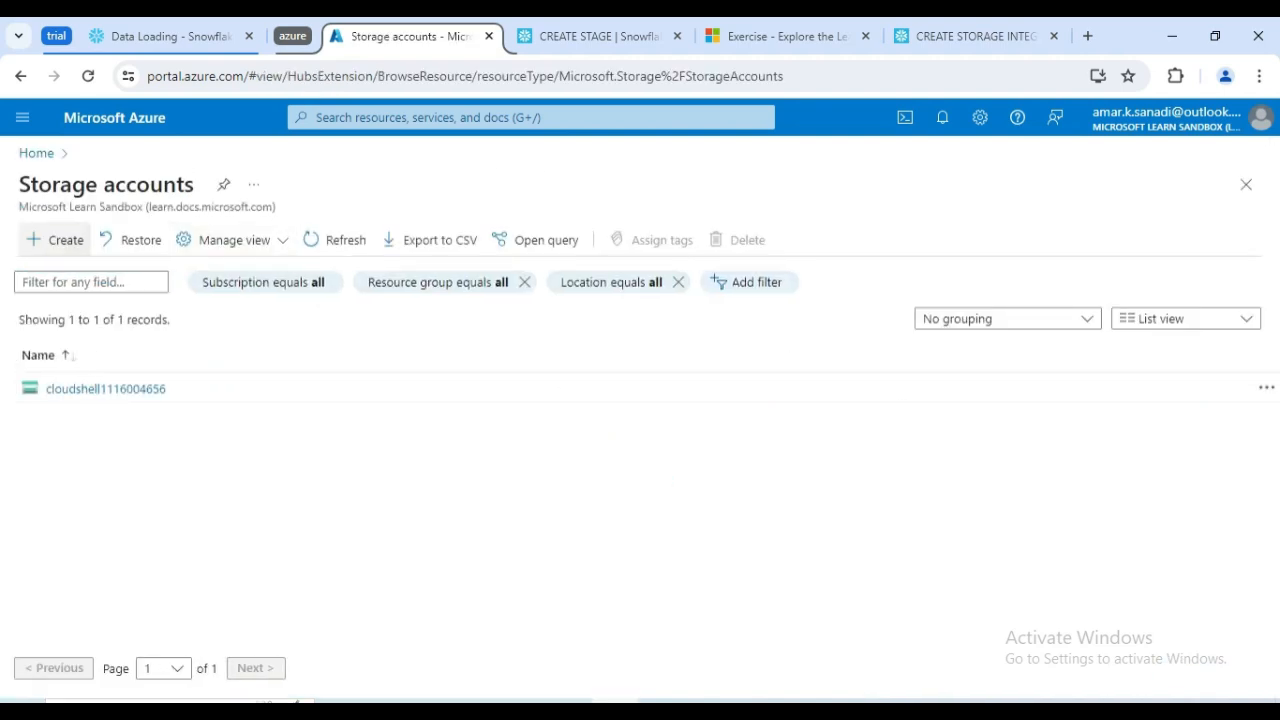
pyautogui.click(55, 240)
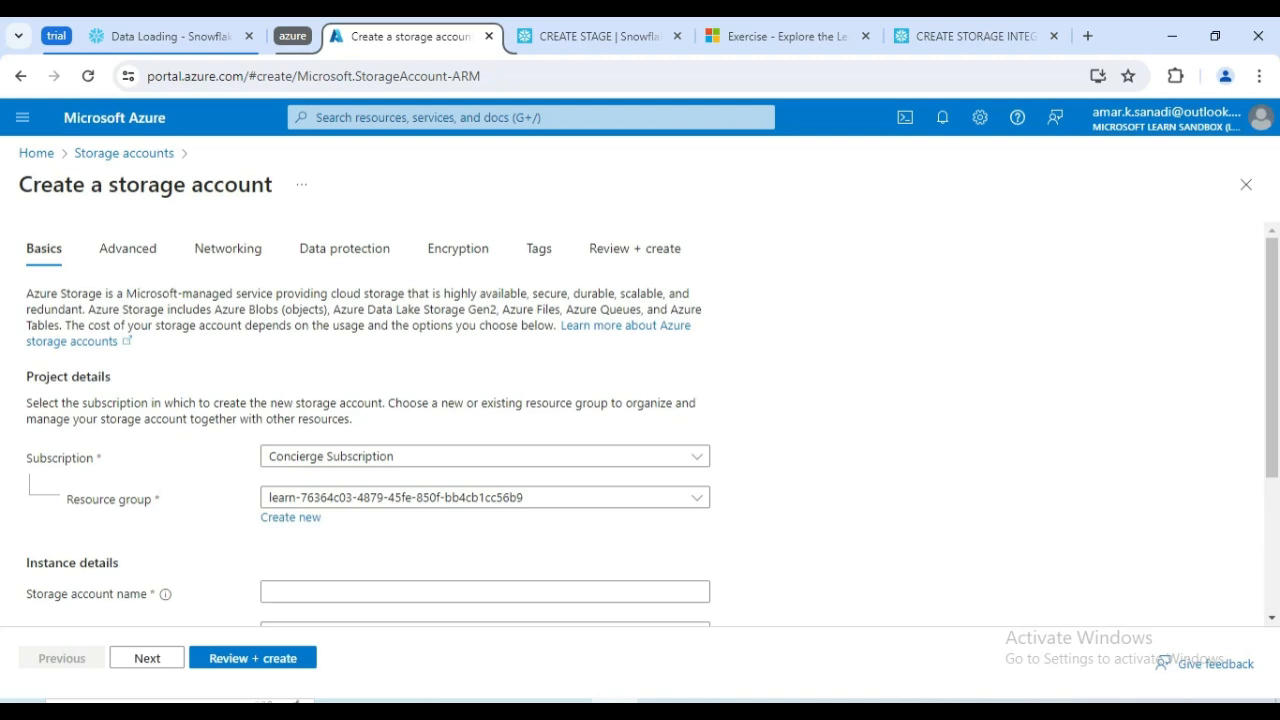
pyautogui.scroll(-1, 640, 428)
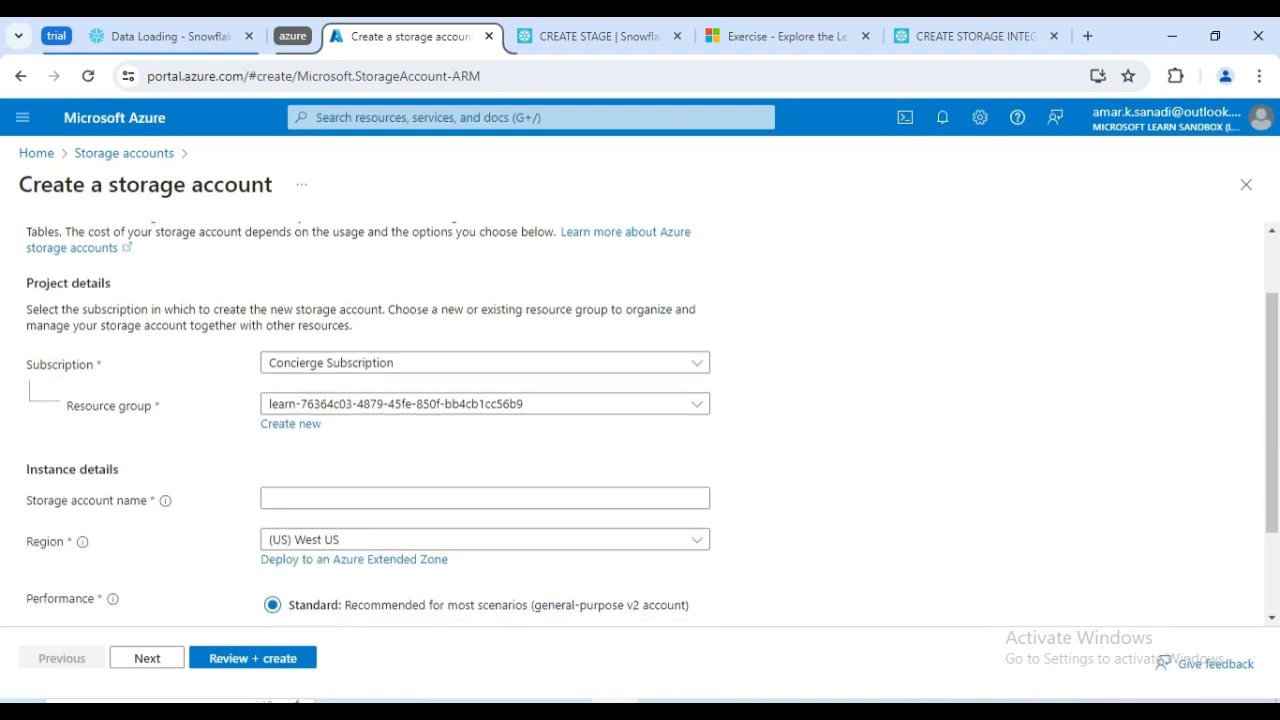
pyautogui.click(444, 498)
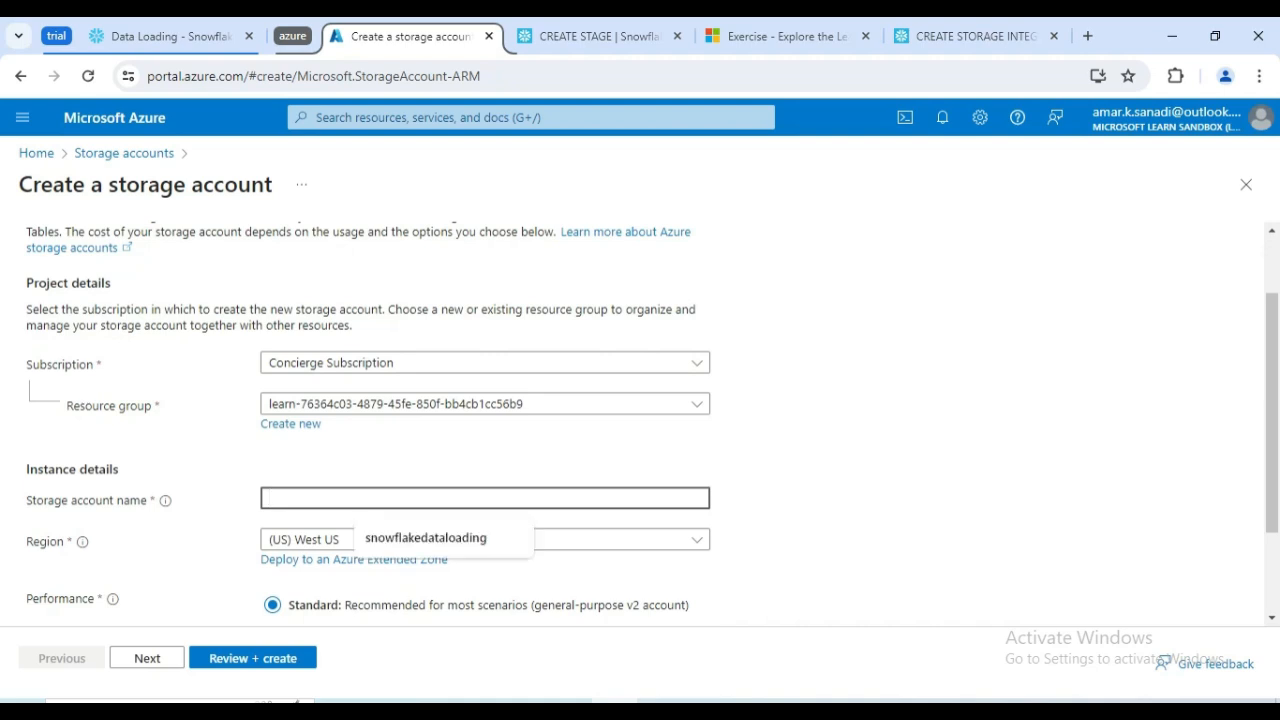
pyautogui.click(426, 538)
# - Set the storage account's redundancy to Locally-redundant storage (LRS) and continue to the advanced settings
pyautogui.scroll(-2, 426, 430)
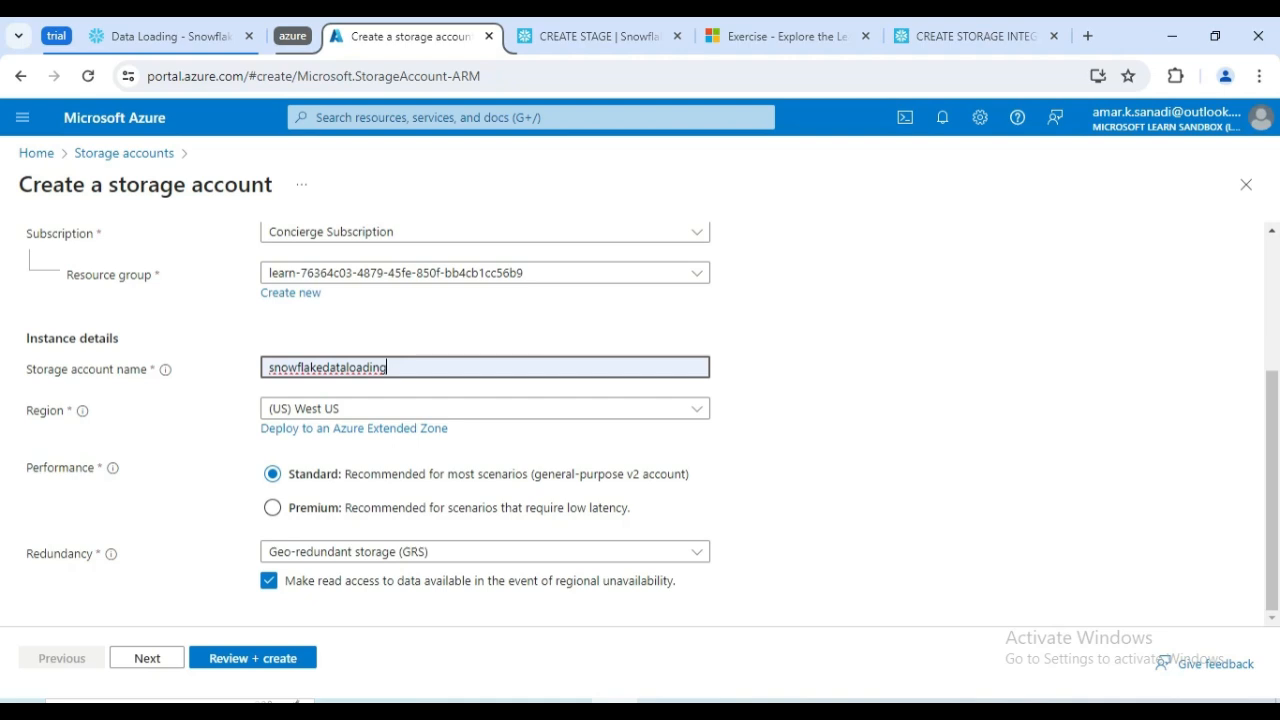
pyautogui.click(485, 552)
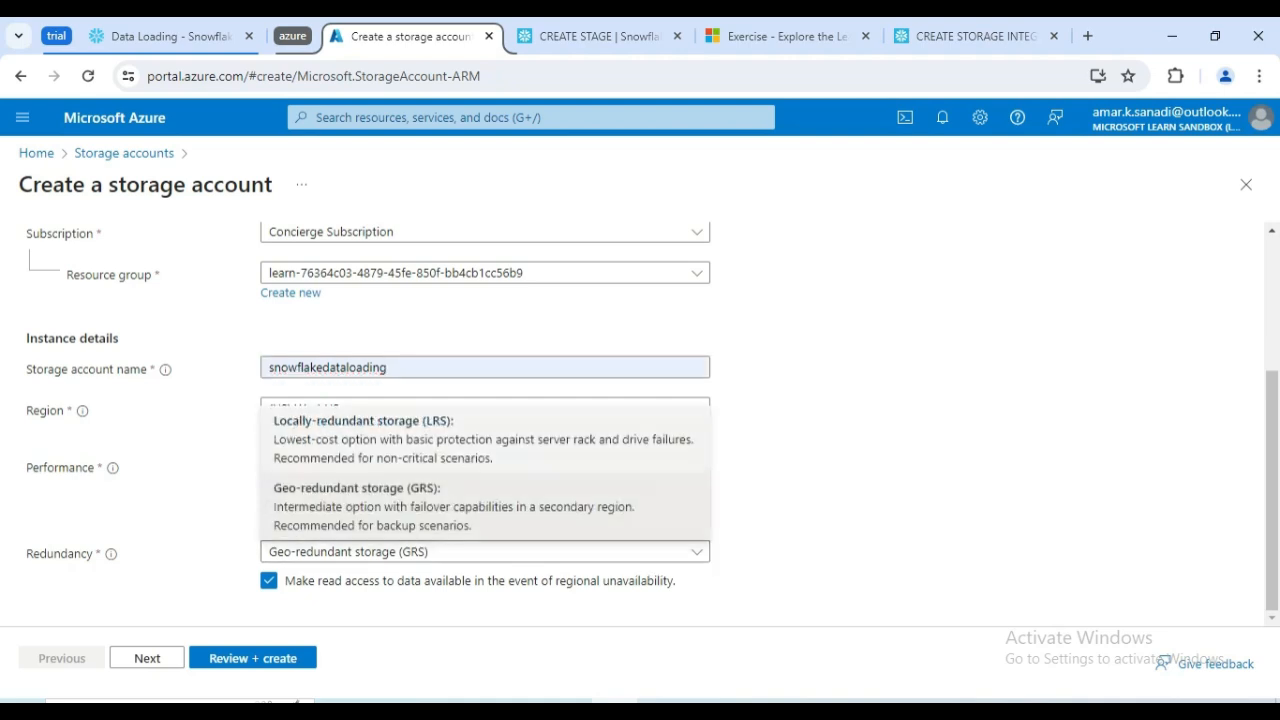
pyautogui.click(483, 440)
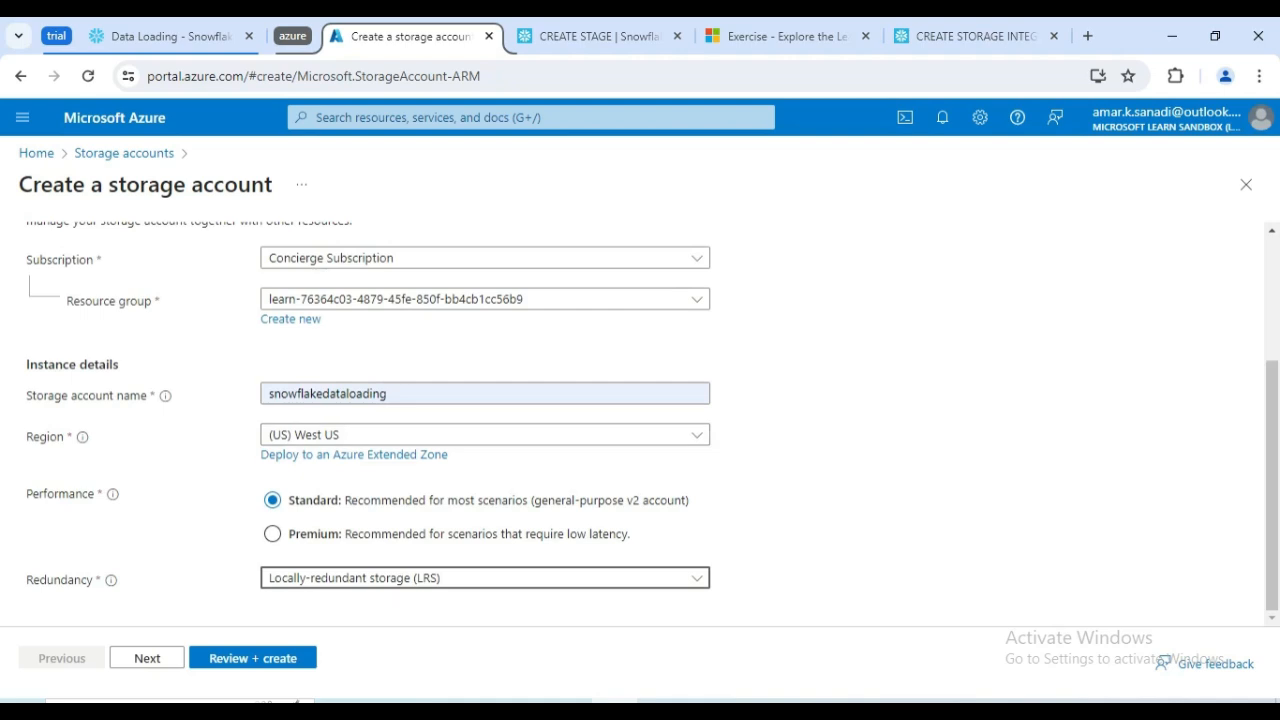
pyautogui.click(147, 658)
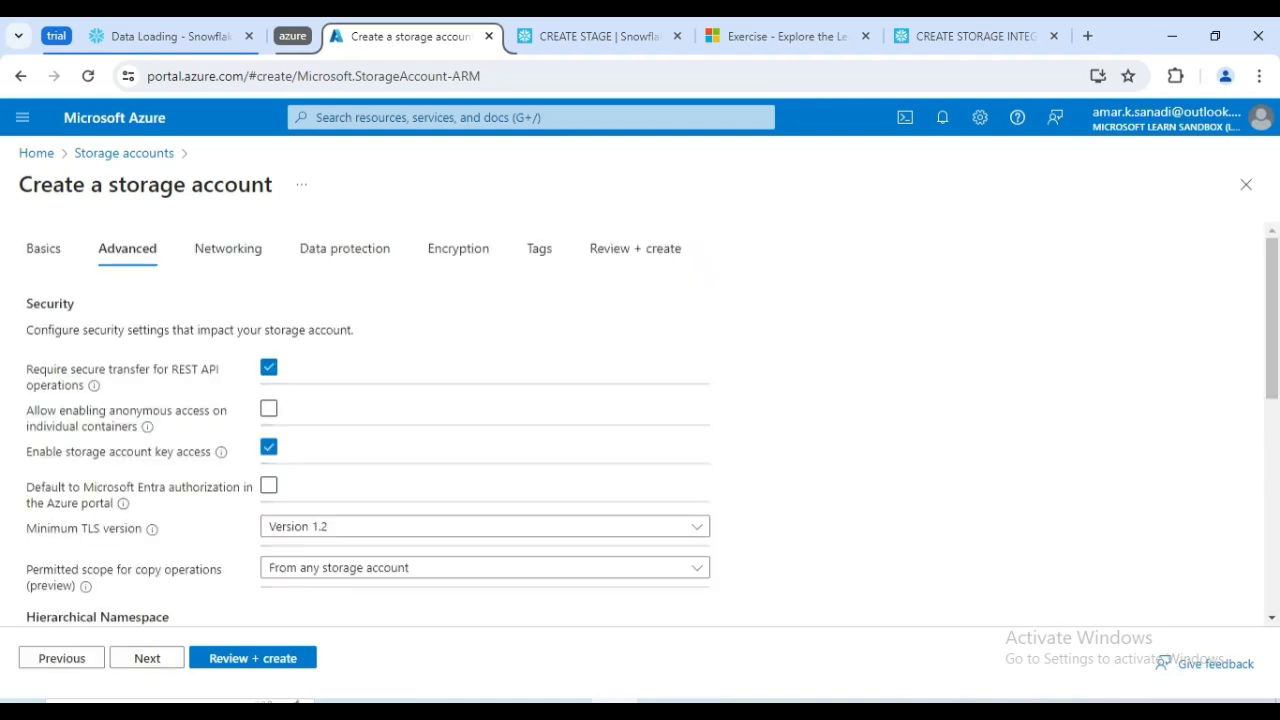
# - Enable the hierarchical namespace for the storage account and continue to the networking settings
pyautogui.scroll(-1, 269, 384)
pyautogui.scroll(-1, 269, 384)
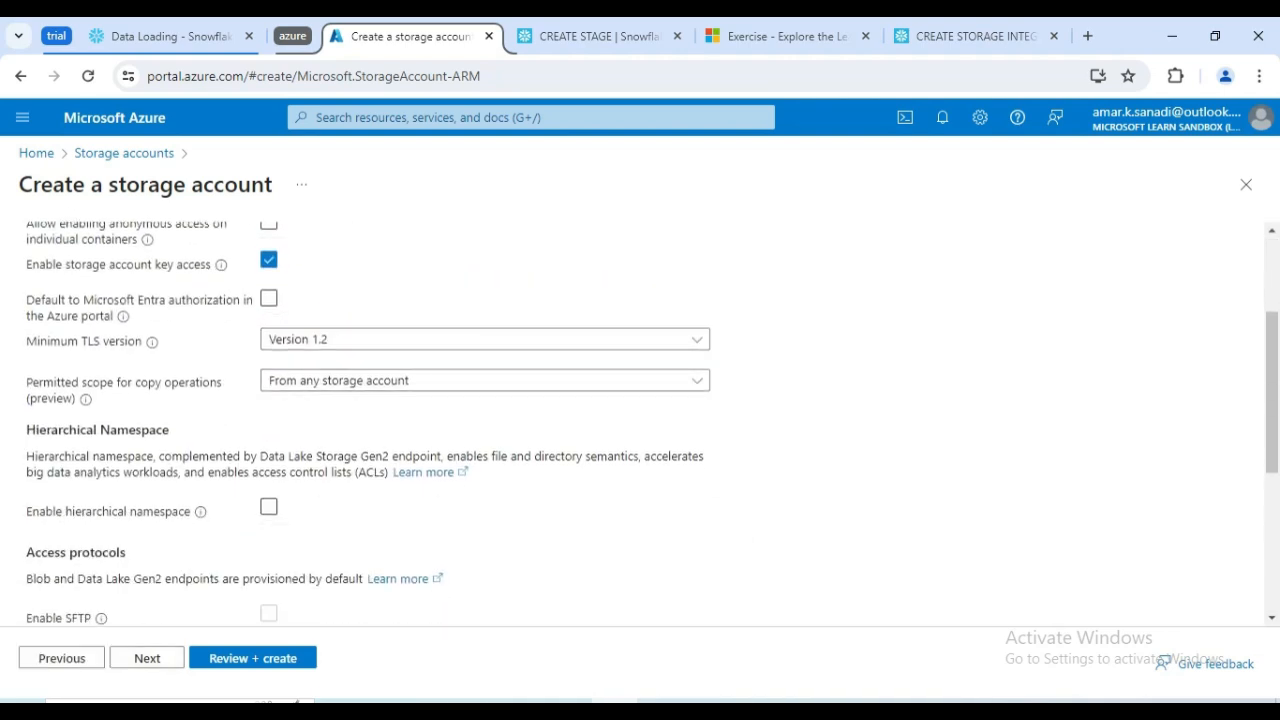
pyautogui.click(269, 507)
pyautogui.scroll(-1, 269, 507)
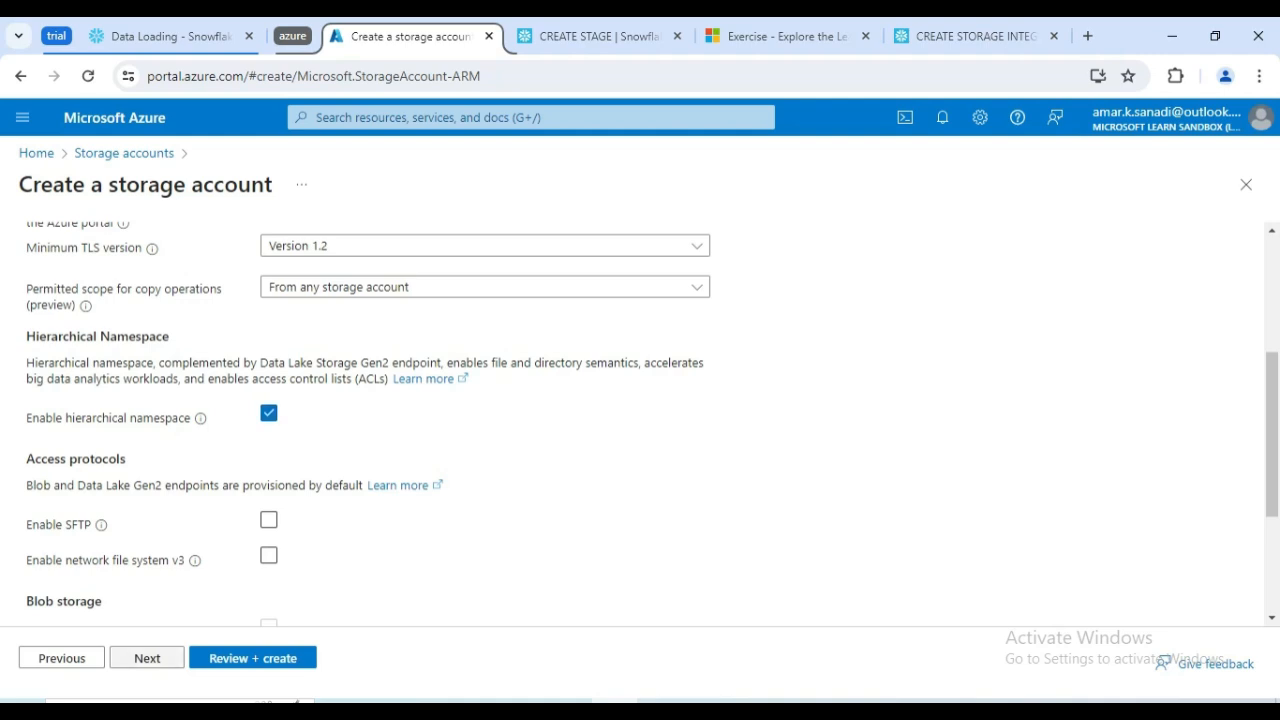
pyautogui.scroll(-2, 365, 420)
pyautogui.click(147, 658)
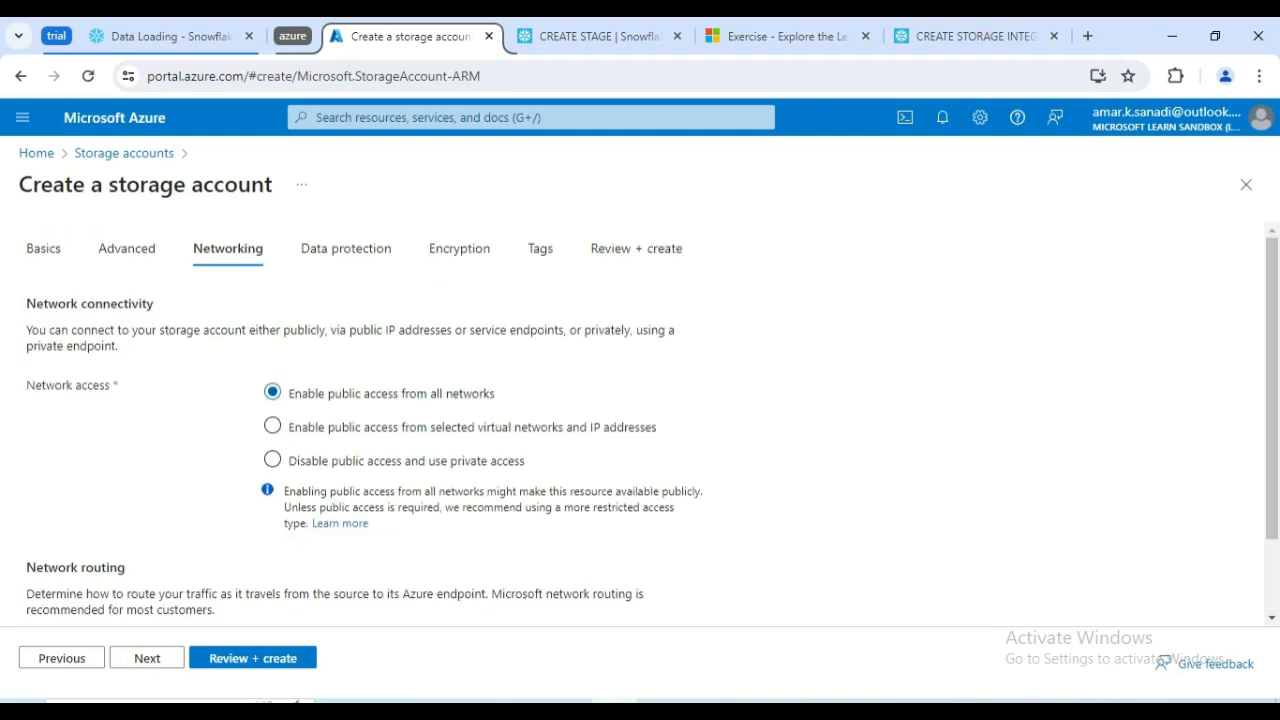
# - Keep the default networking, data protection, encryption and tag settings, and create the storage account
pyautogui.scroll(-2, 640, 424)
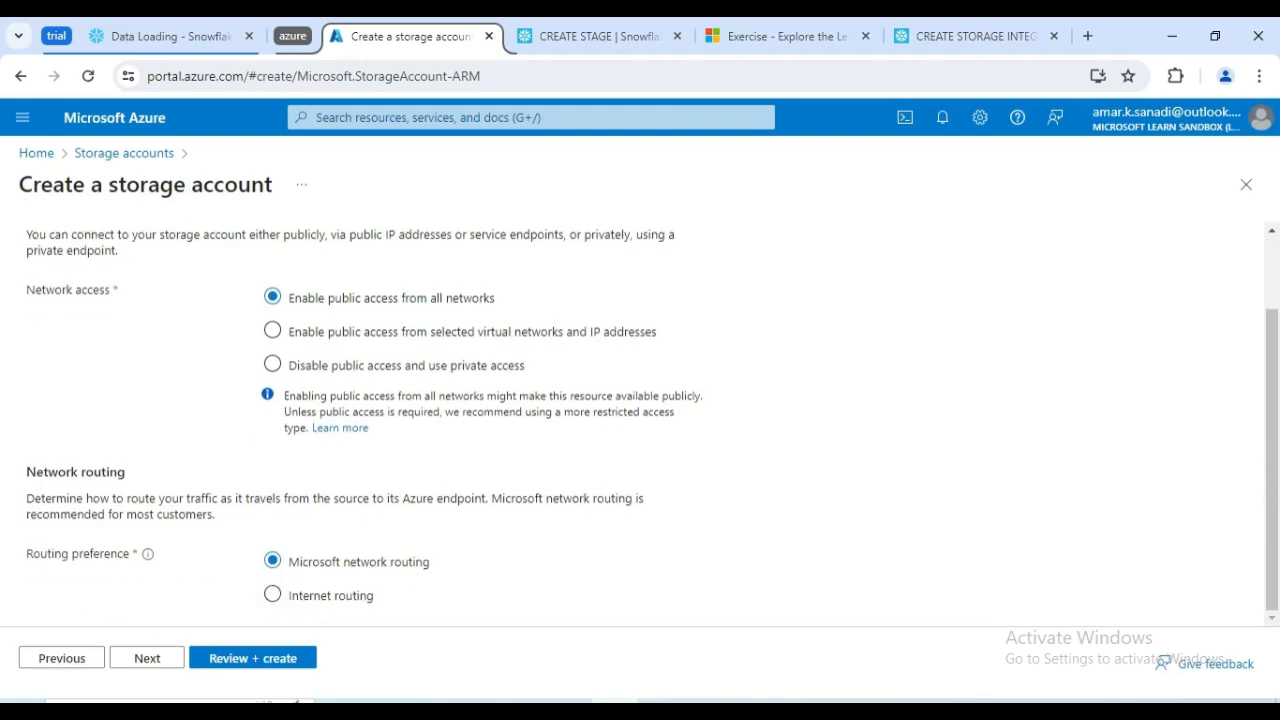
pyautogui.click(147, 658)
pyautogui.scroll(-4, 640, 424)
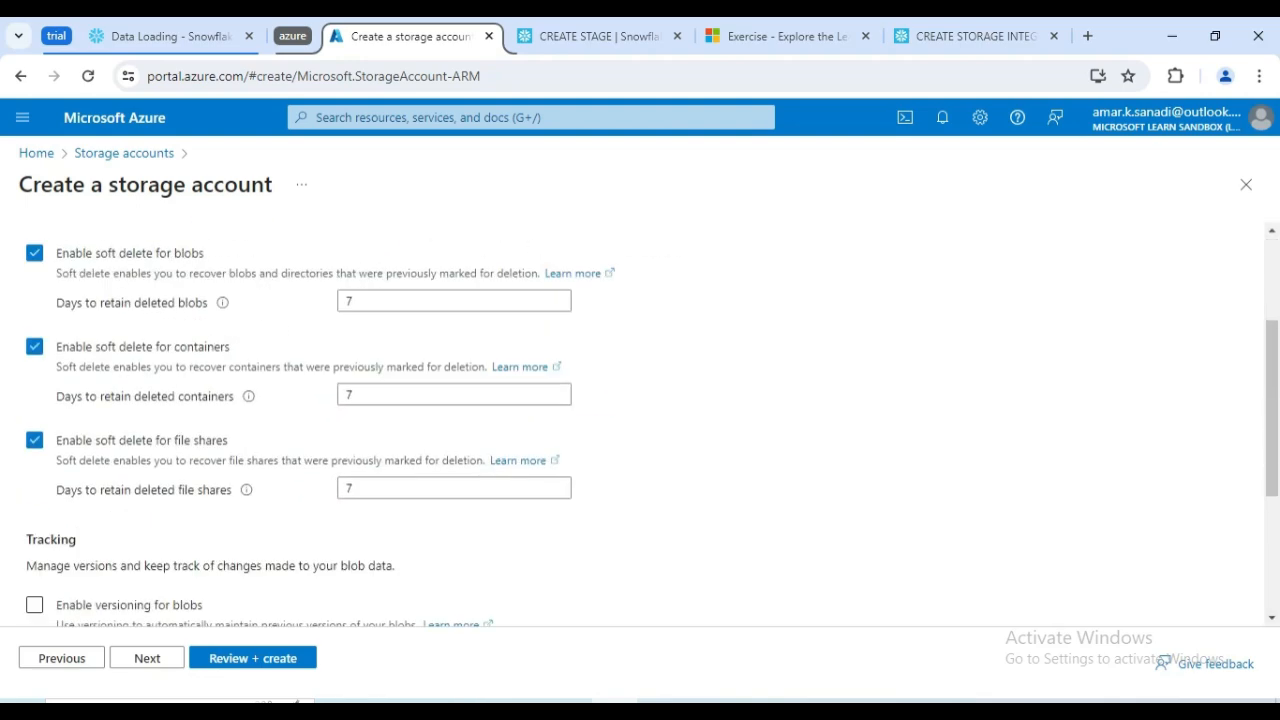
pyautogui.scroll(2, 640, 424)
pyautogui.scroll(-1, 640, 424)
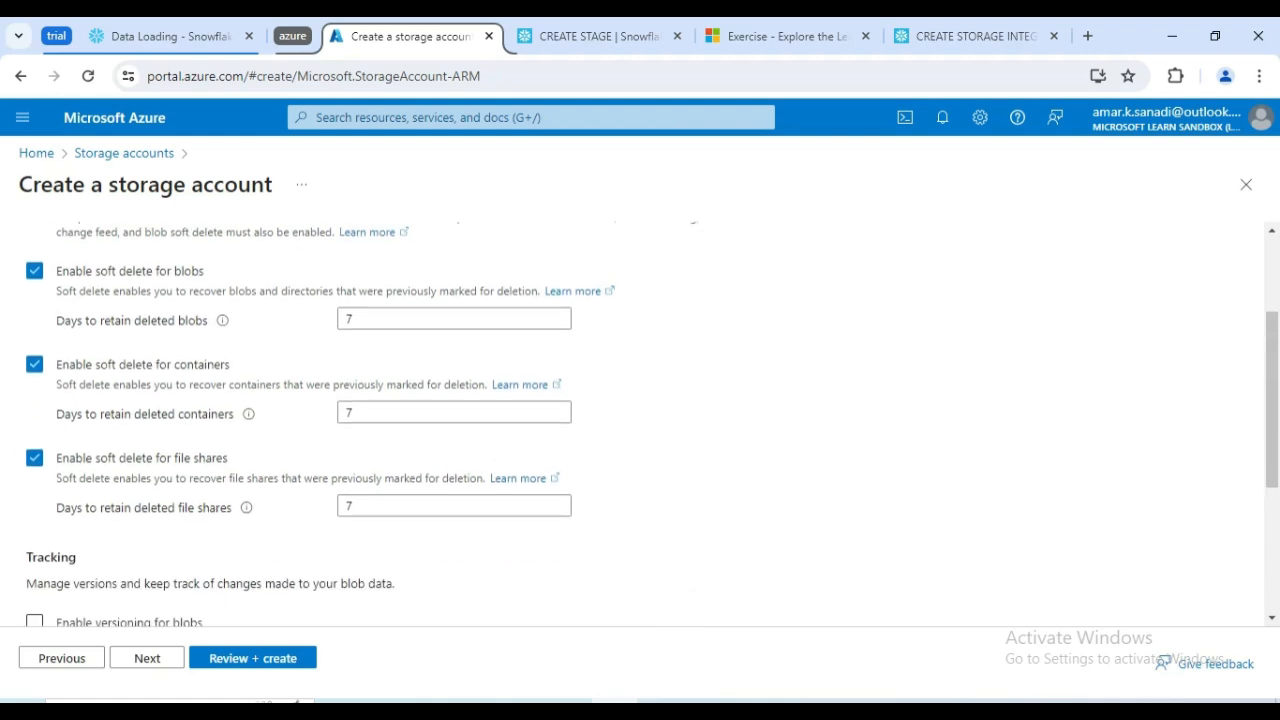
pyautogui.click(147, 658)
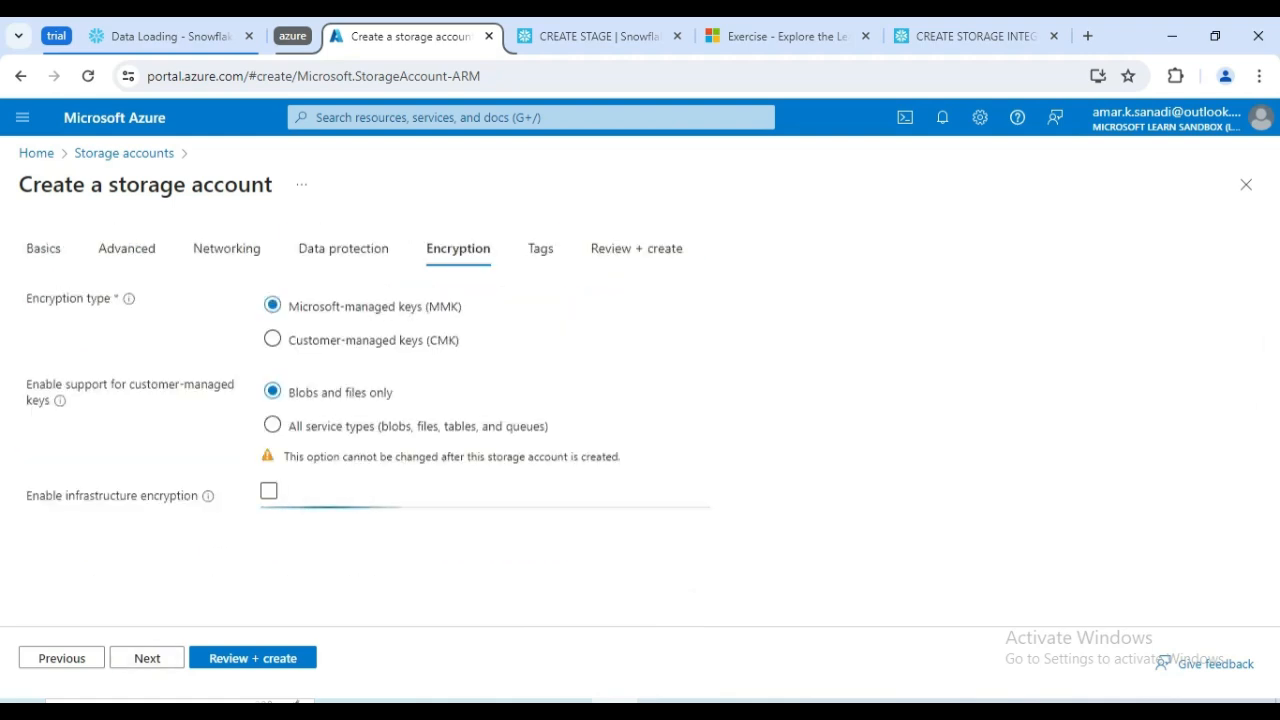
pyautogui.click(147, 658)
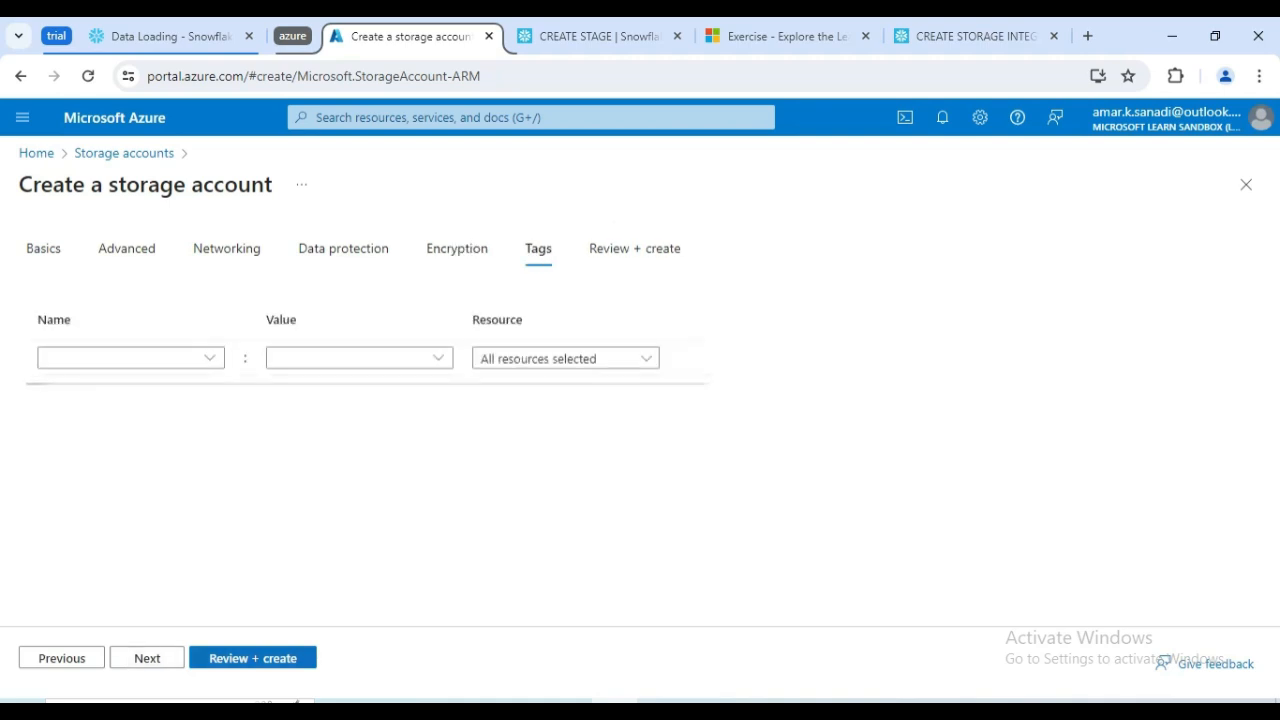
pyautogui.click(147, 658)
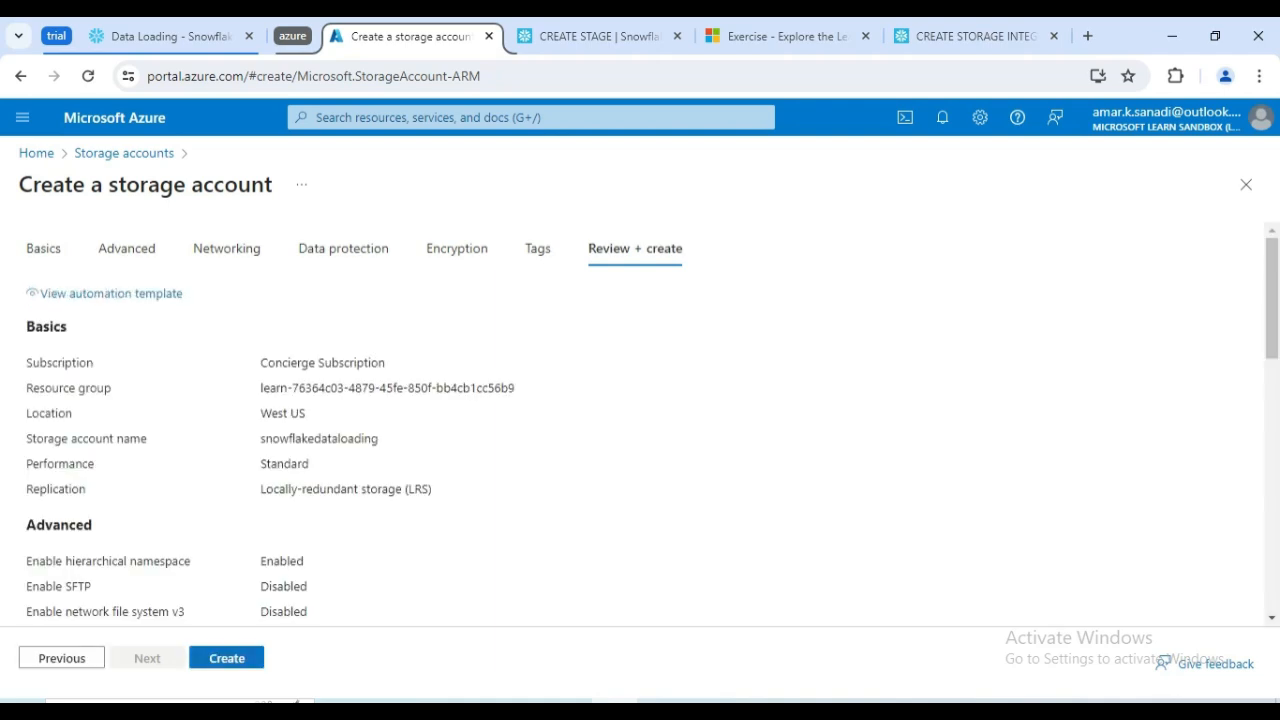
pyautogui.click(227, 658)
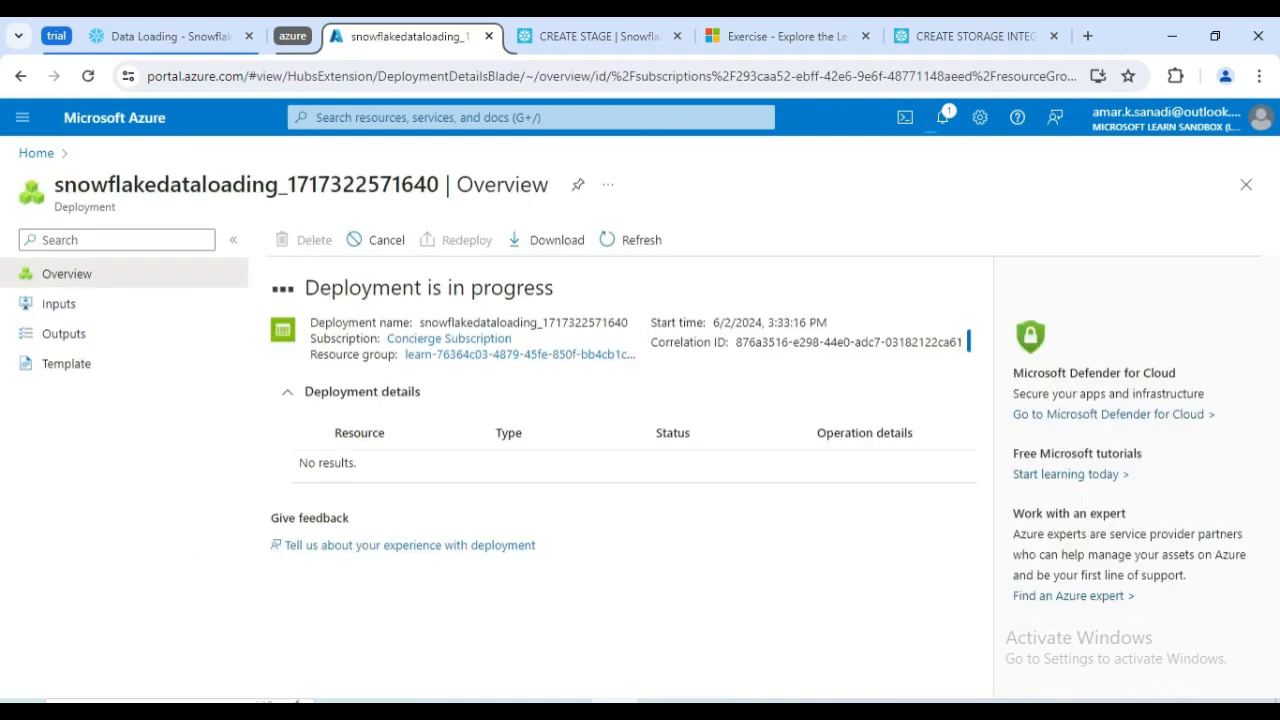
# - Check the deployment notification, return to the storage accounts list and refresh it to look for the new account
pyautogui.click(942, 117)
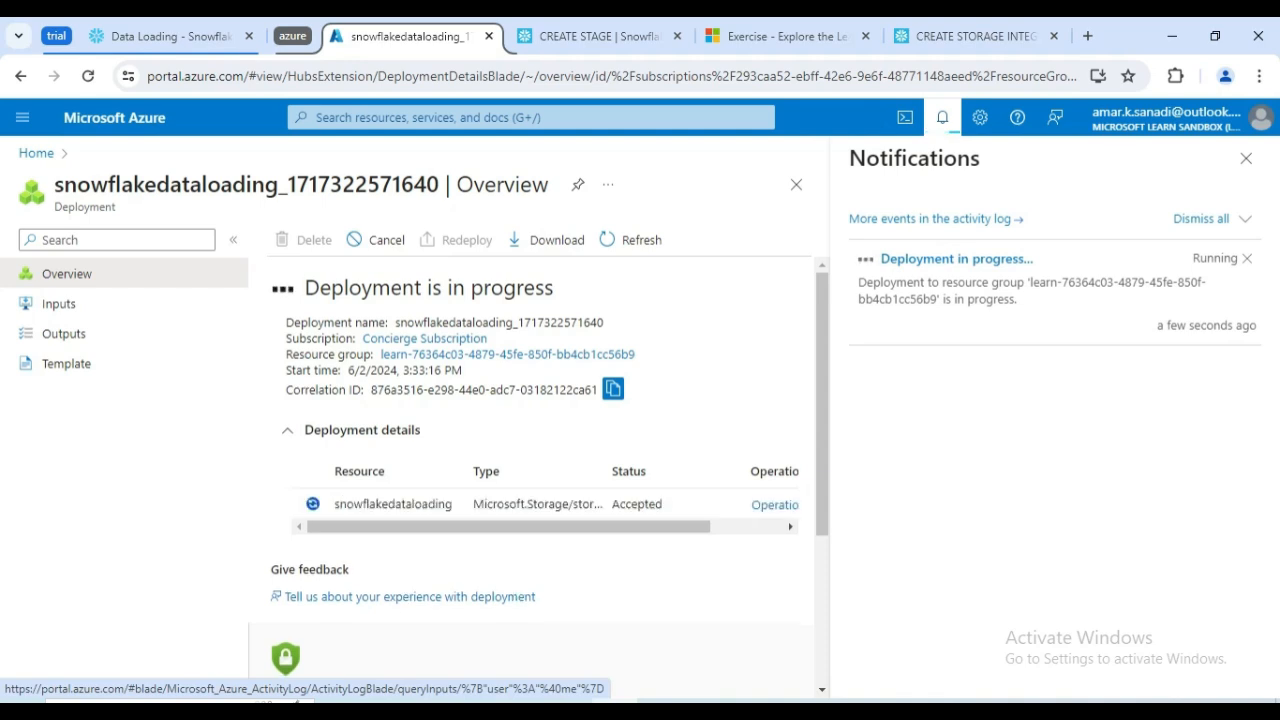
pyautogui.click(36, 153)
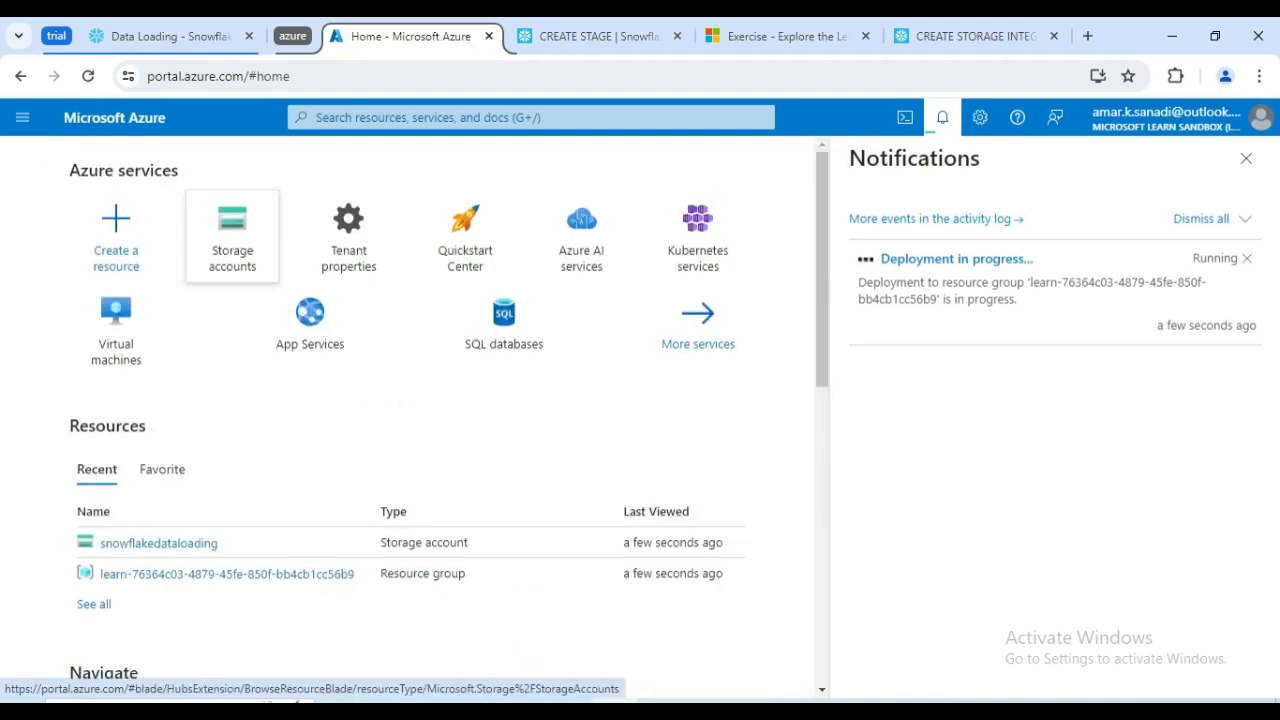
pyautogui.click(232, 240)
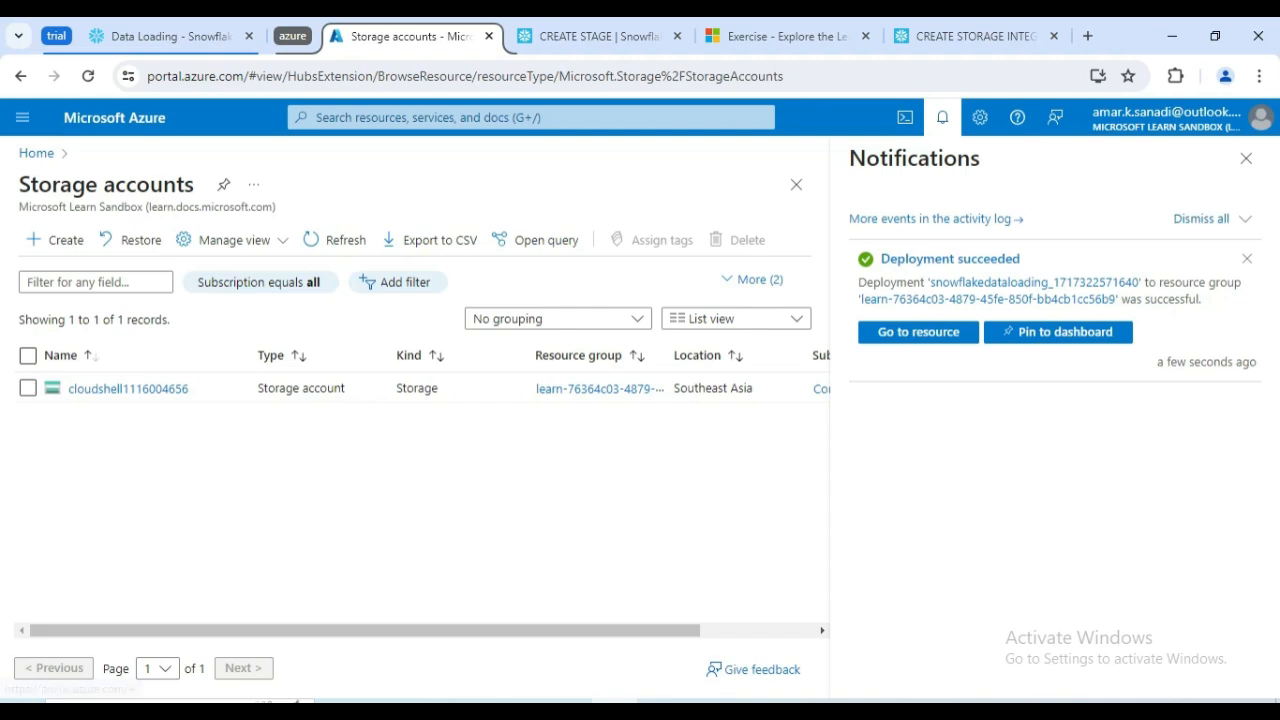
pyautogui.click(1246, 158)
pyautogui.click(336, 240)
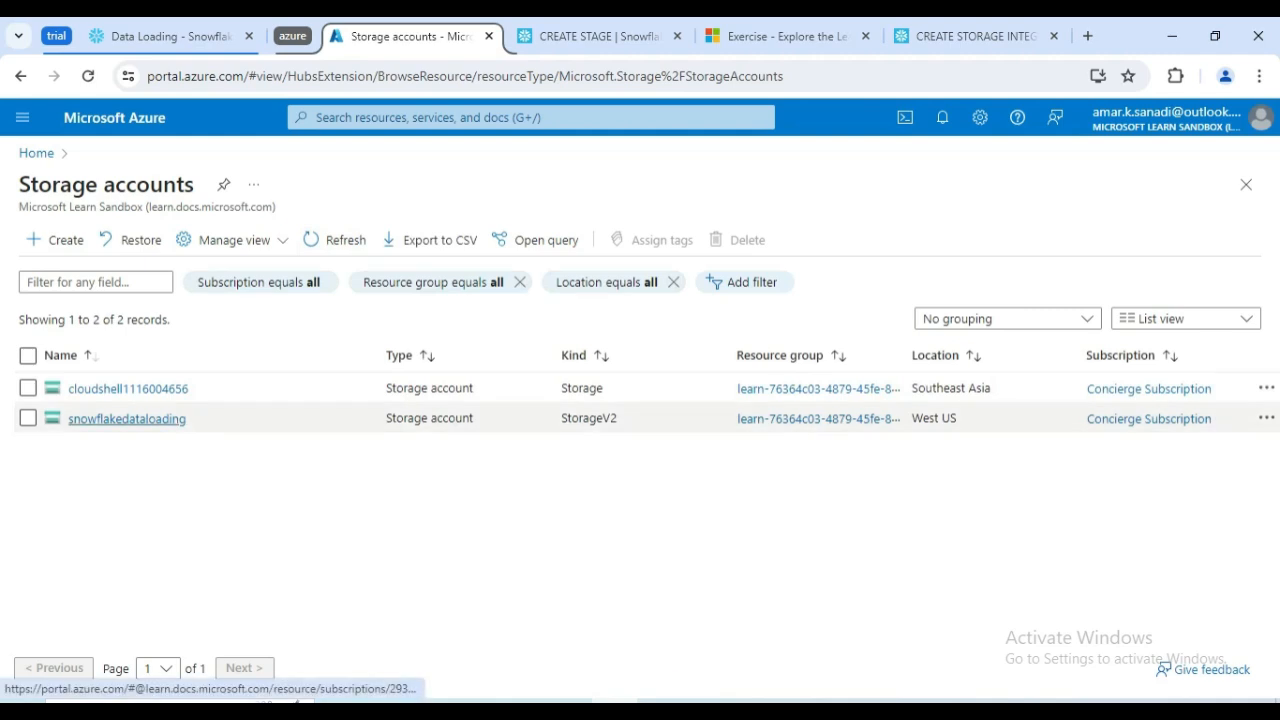
# - Open the snowflakedataloading storage account and review its hierarchical namespace and replication properties
pyautogui.click(127, 418)
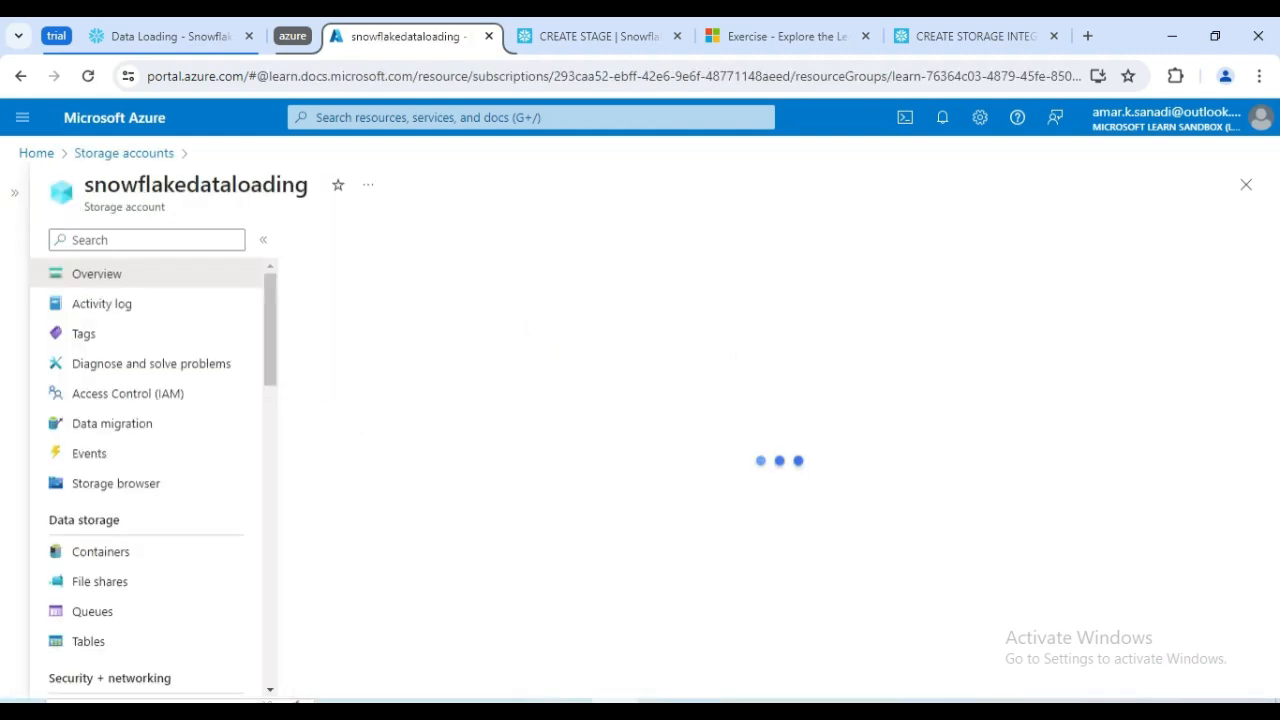
pyautogui.scroll(-1, 590, 472)
pyautogui.moveTo(575, 472); pyautogui.dragTo(605, 472)
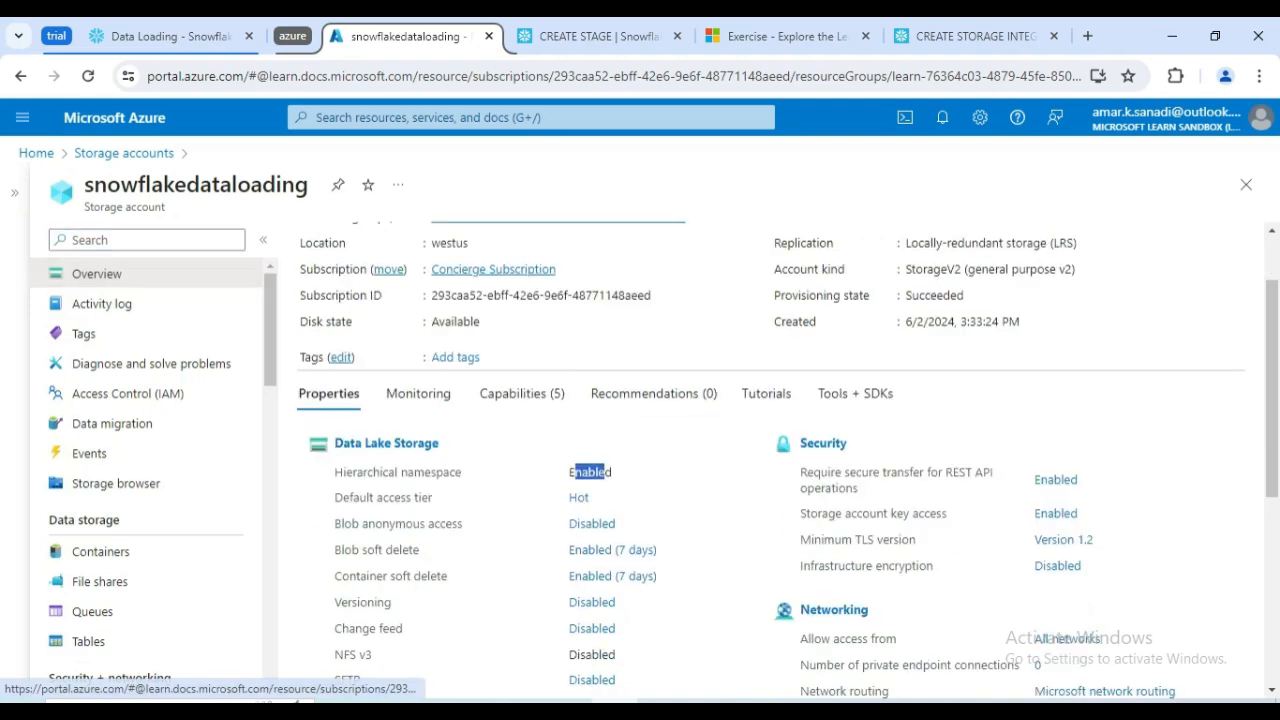
pyautogui.click(604, 473)
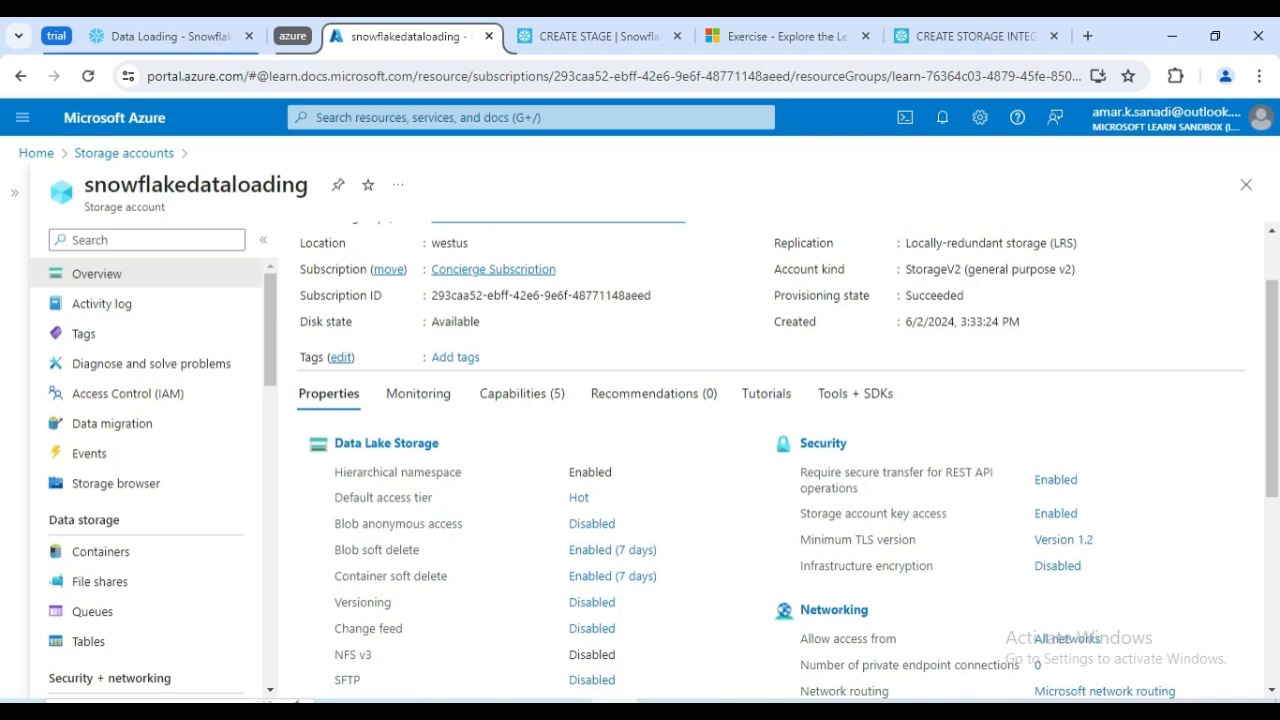
pyautogui.scroll(1, 770, 450)
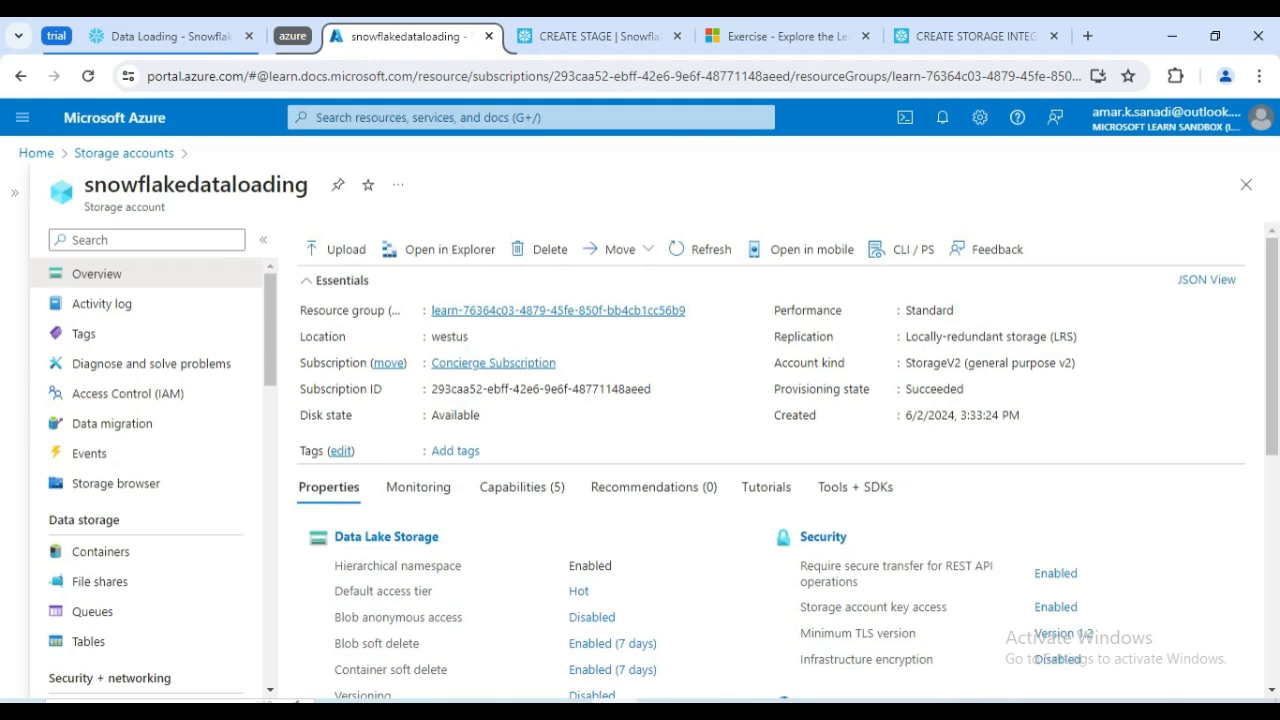
pyautogui.moveTo(936, 337); pyautogui.dragTo(1036, 337)
pyautogui.scroll(-3, 1030, 370)
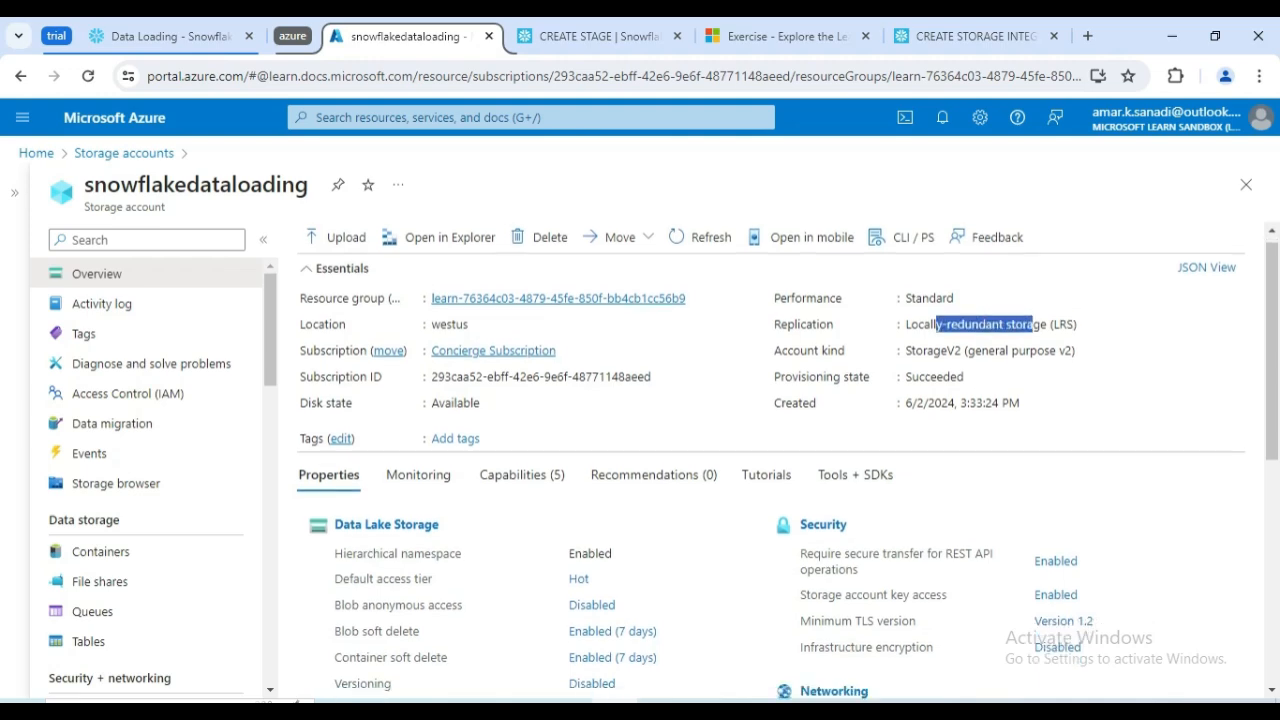
pyautogui.scroll(2, 900, 420)
# - Create a container named snowflake in the snowflakedataloading storage account and dismiss the notification
pyautogui.click(100, 551)
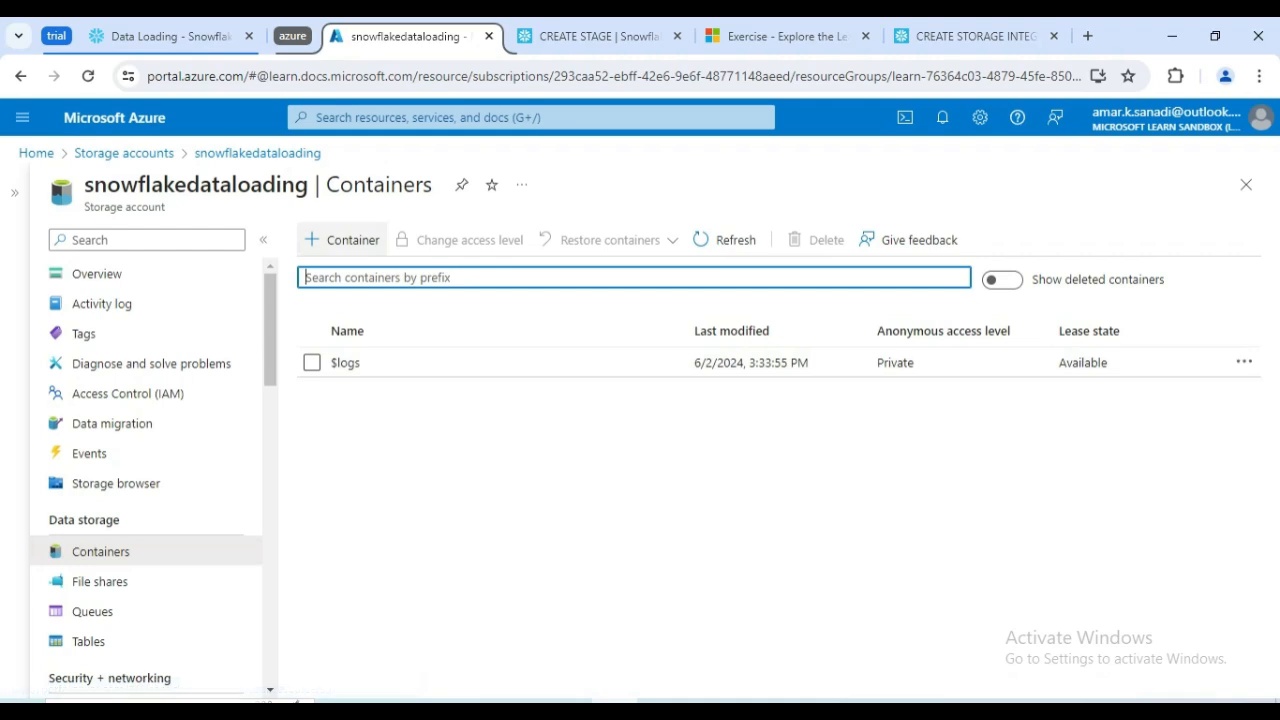
pyautogui.click(342, 240)
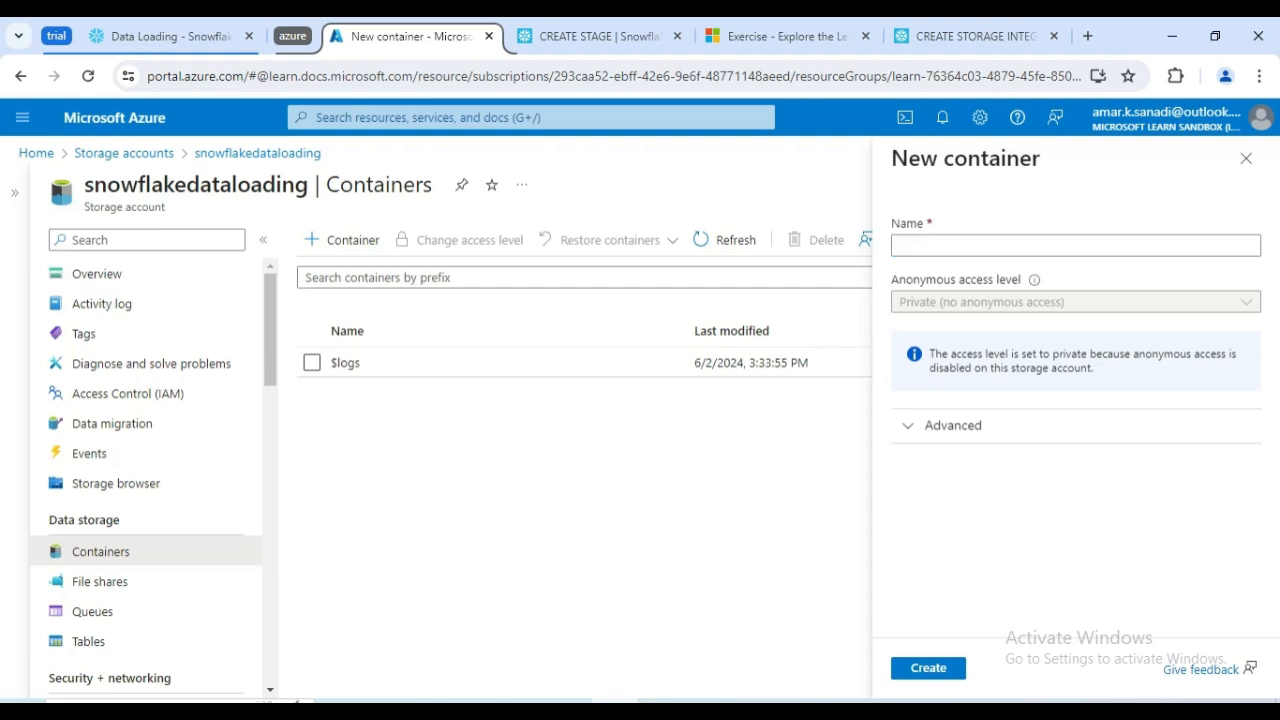
pyautogui.click(1075, 246)
pyautogui.write('sn')
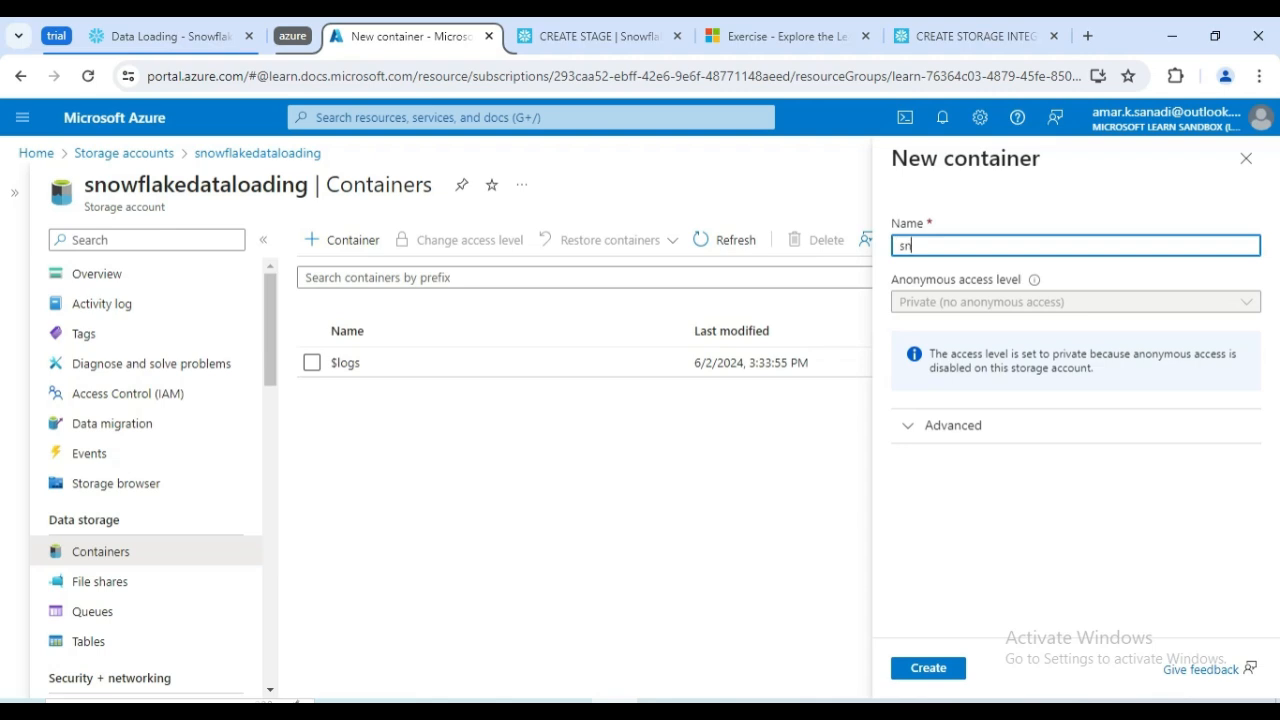
pyautogui.write('owflake')
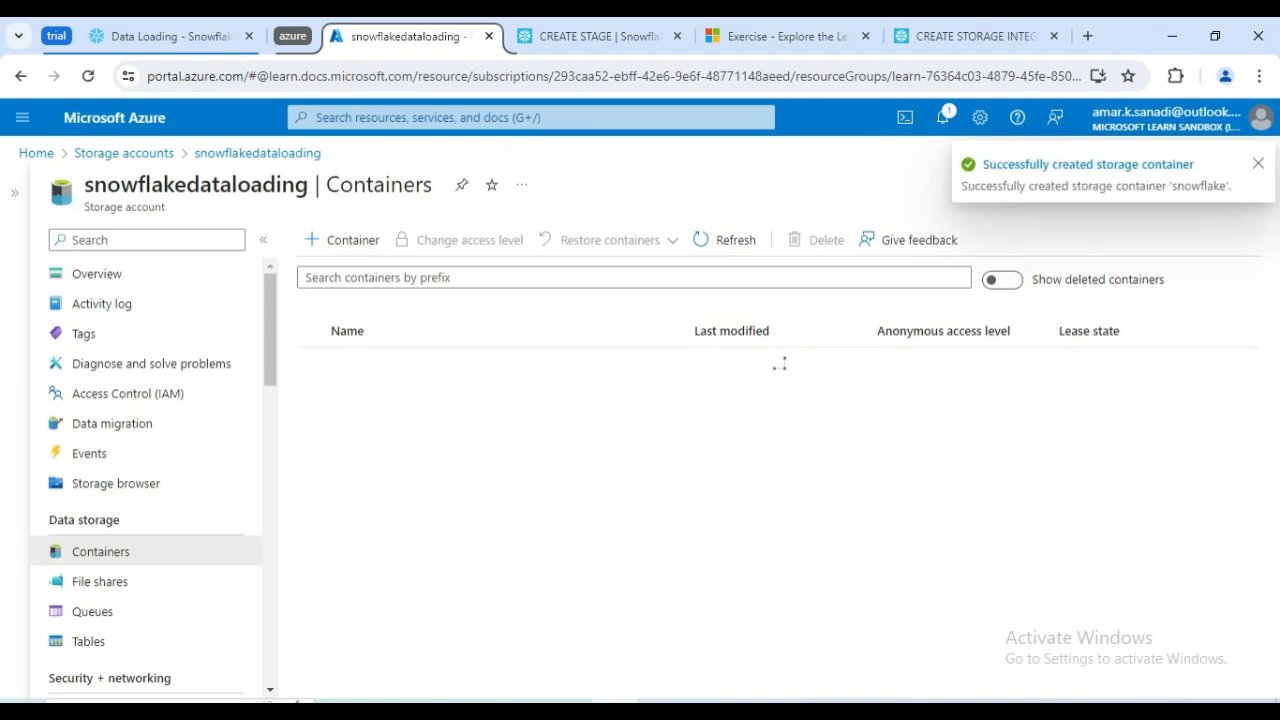
pyautogui.click(1258, 163)
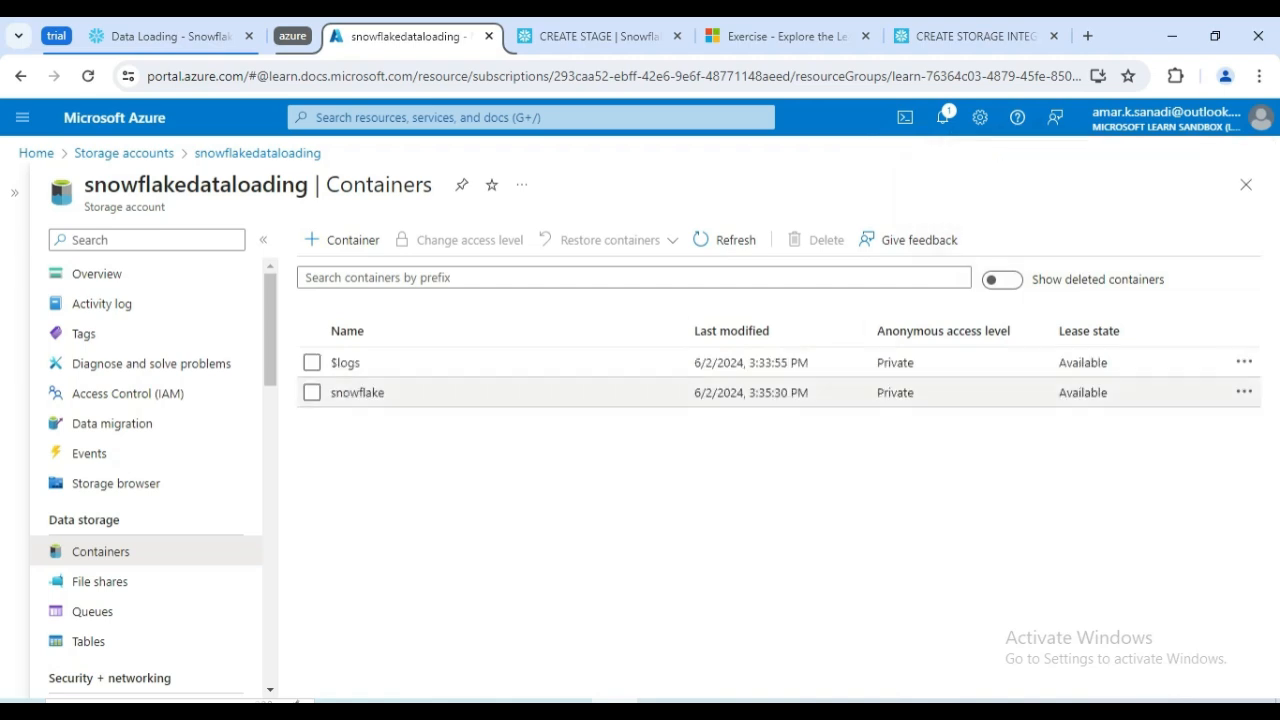
# - Open the snowflake container and add a directory named stage
pyautogui.click(357, 392)
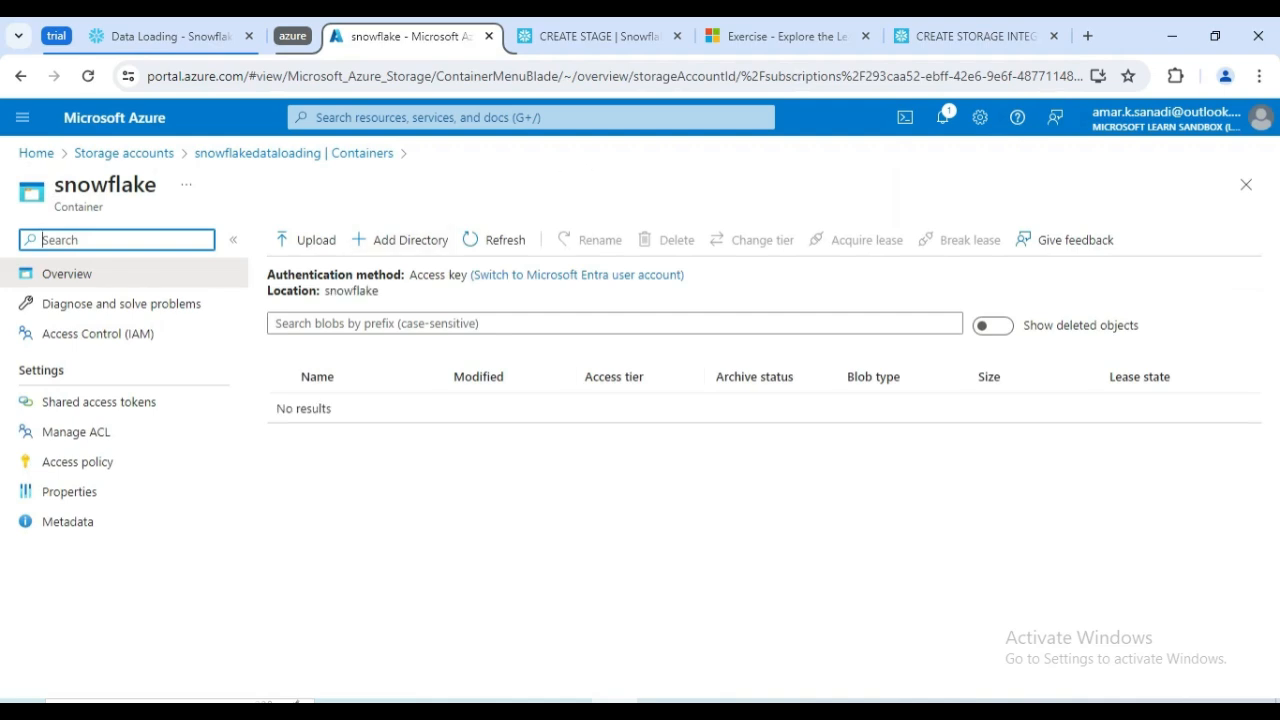
pyautogui.click(400, 240)
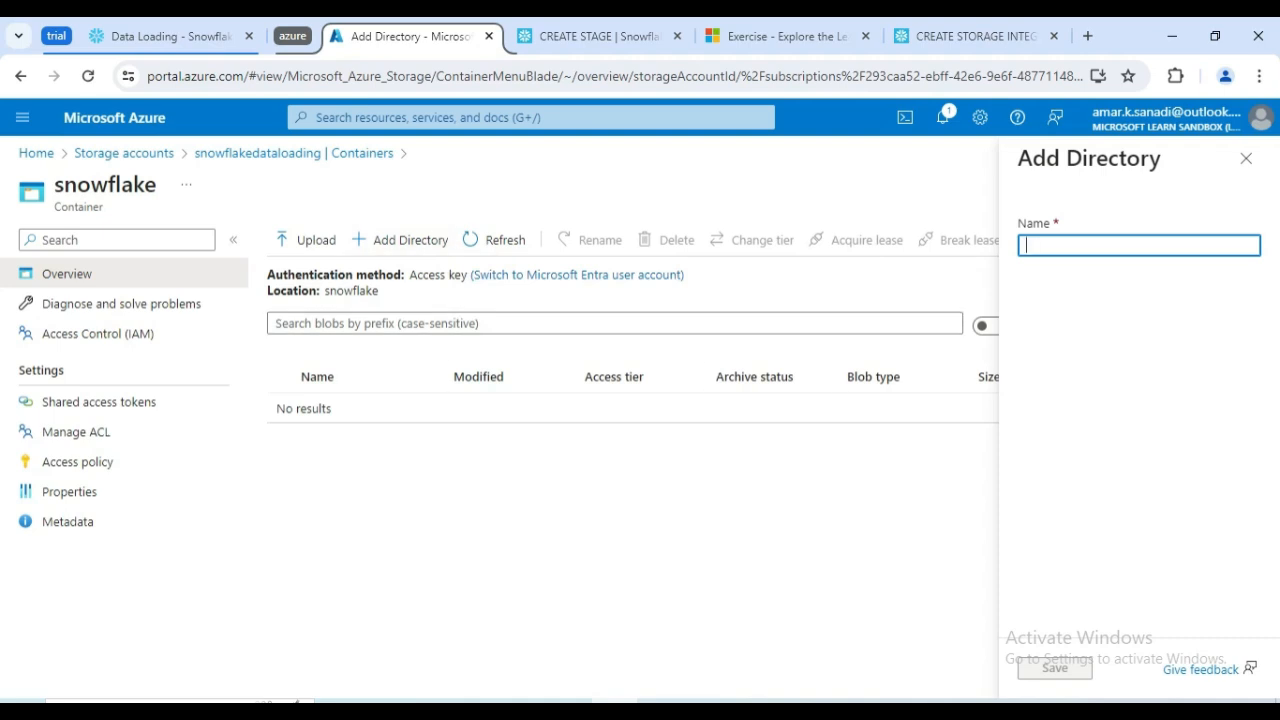
pyautogui.write('stage')
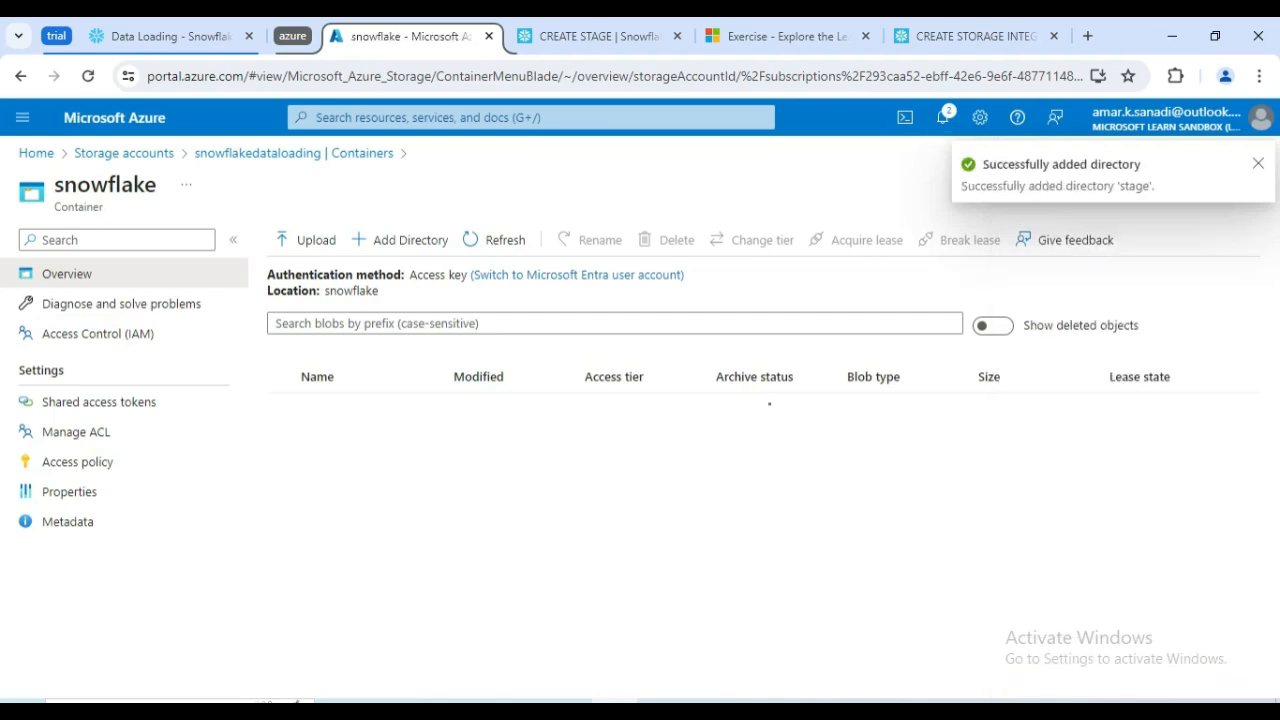
# - Switch to the Snowflake Data Loading worksheet, run the random data generator query and download its results as a .csv file
pyautogui.click(170, 37)
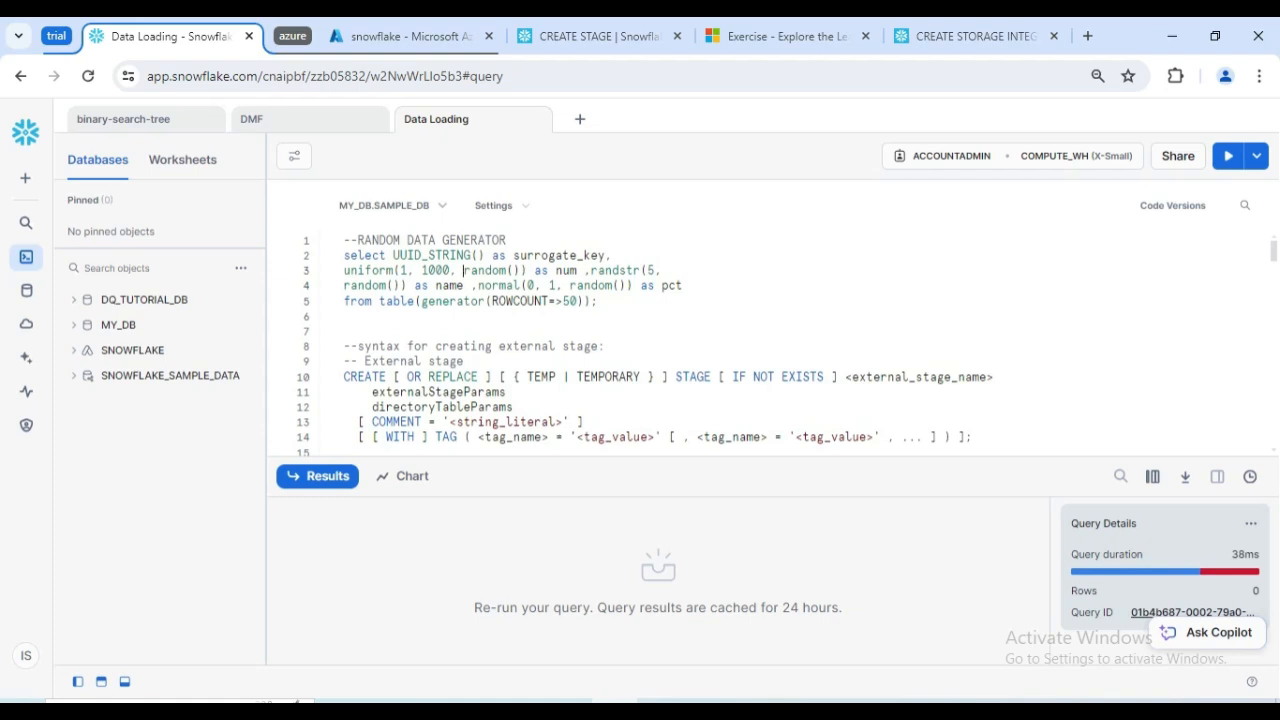
pyautogui.moveTo(481, 301); pyautogui.dragTo(422, 301)
pyautogui.click(435, 270)
pyautogui.click(1228, 155)
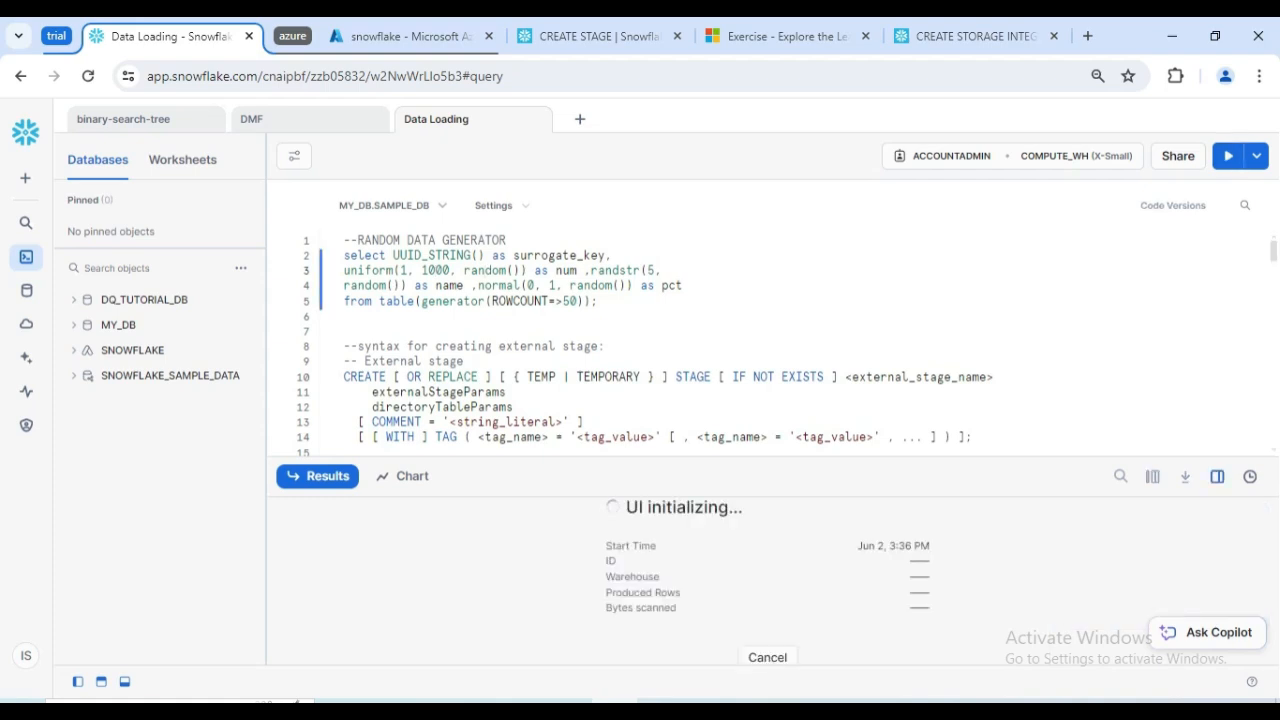
pyautogui.moveTo(580, 301); pyautogui.dragTo(506, 301)
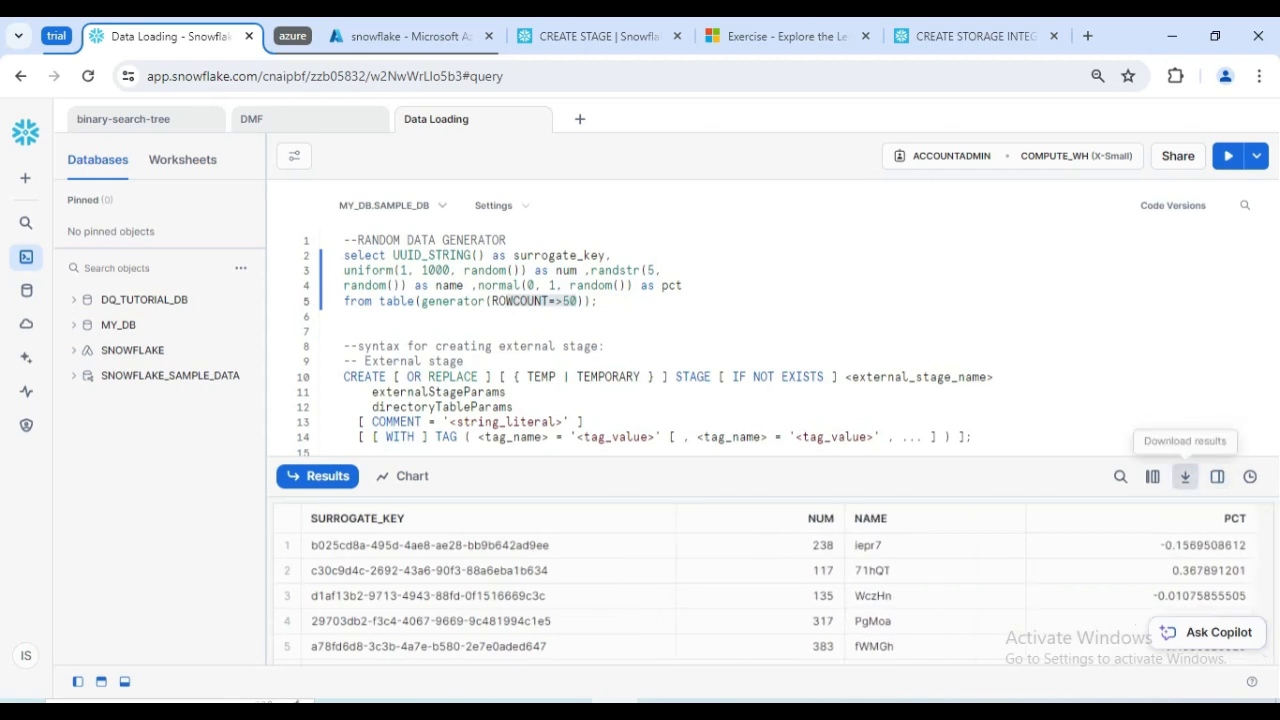
pyautogui.click(1185, 476)
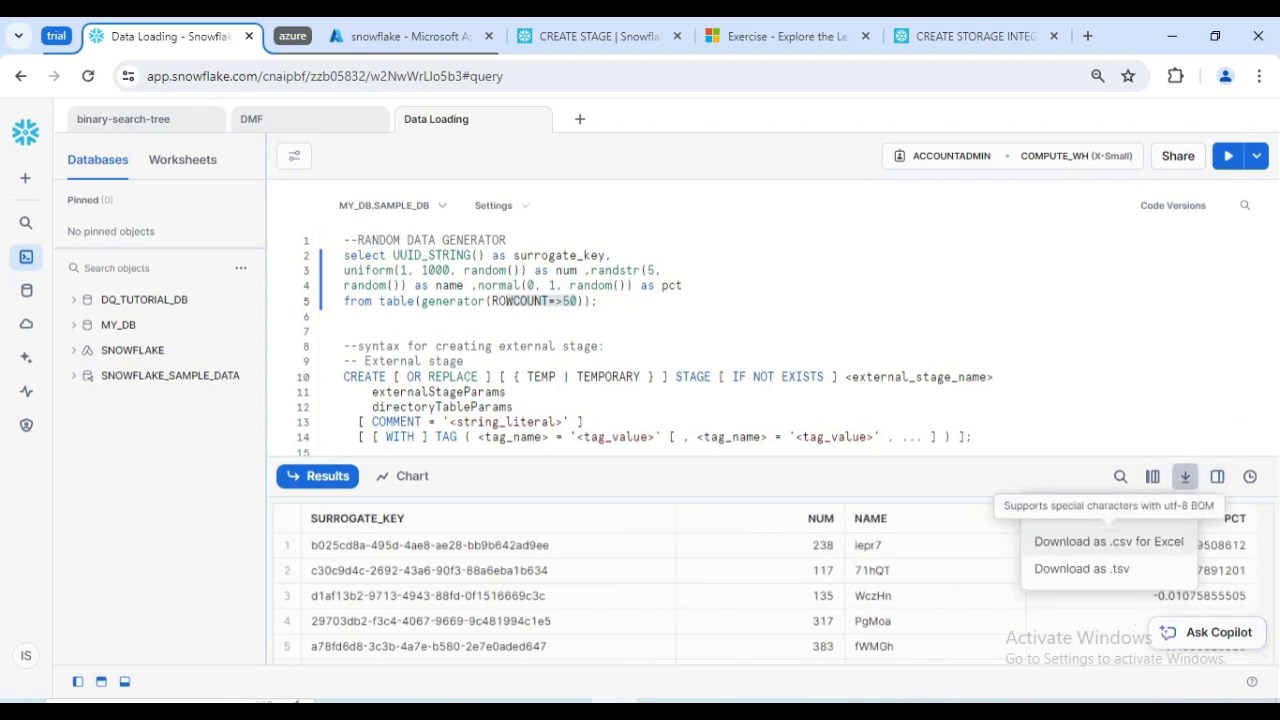
pyautogui.click(1080, 514)
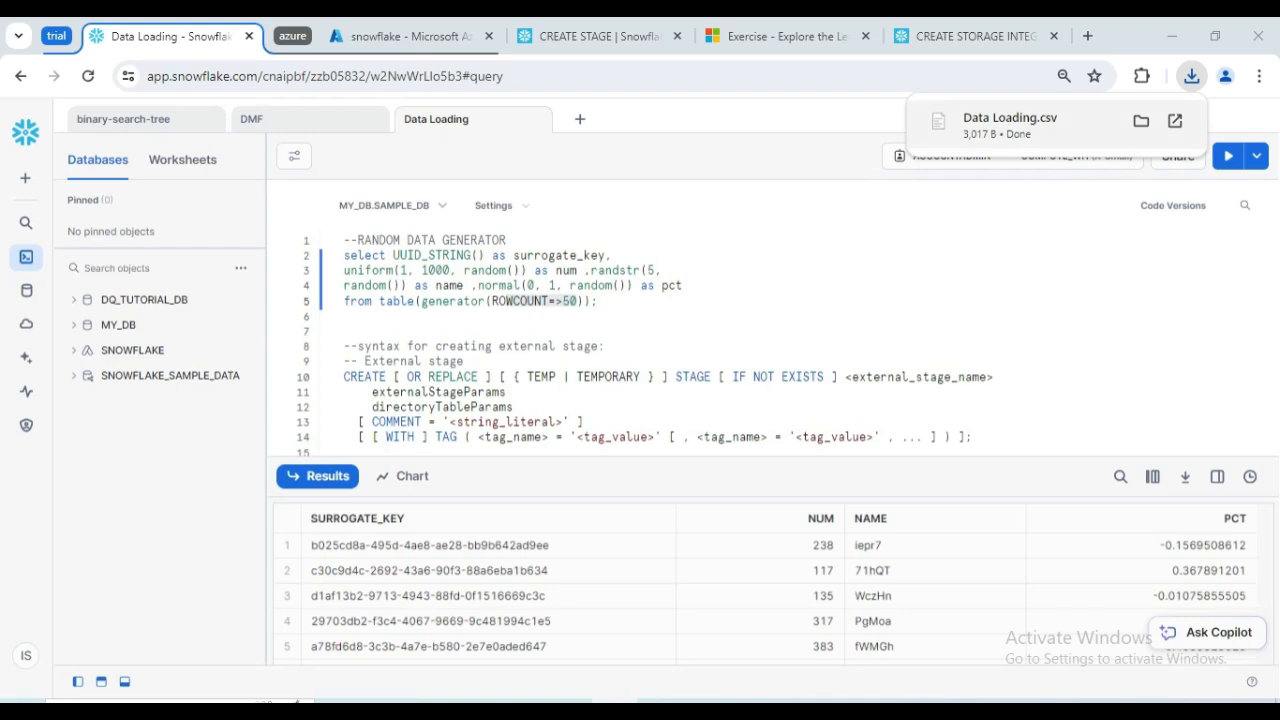
# - Rename the downloaded Data Loading file in the Downloads folder as test_data_1 and minimize File Explorer
pyautogui.press('super+e')
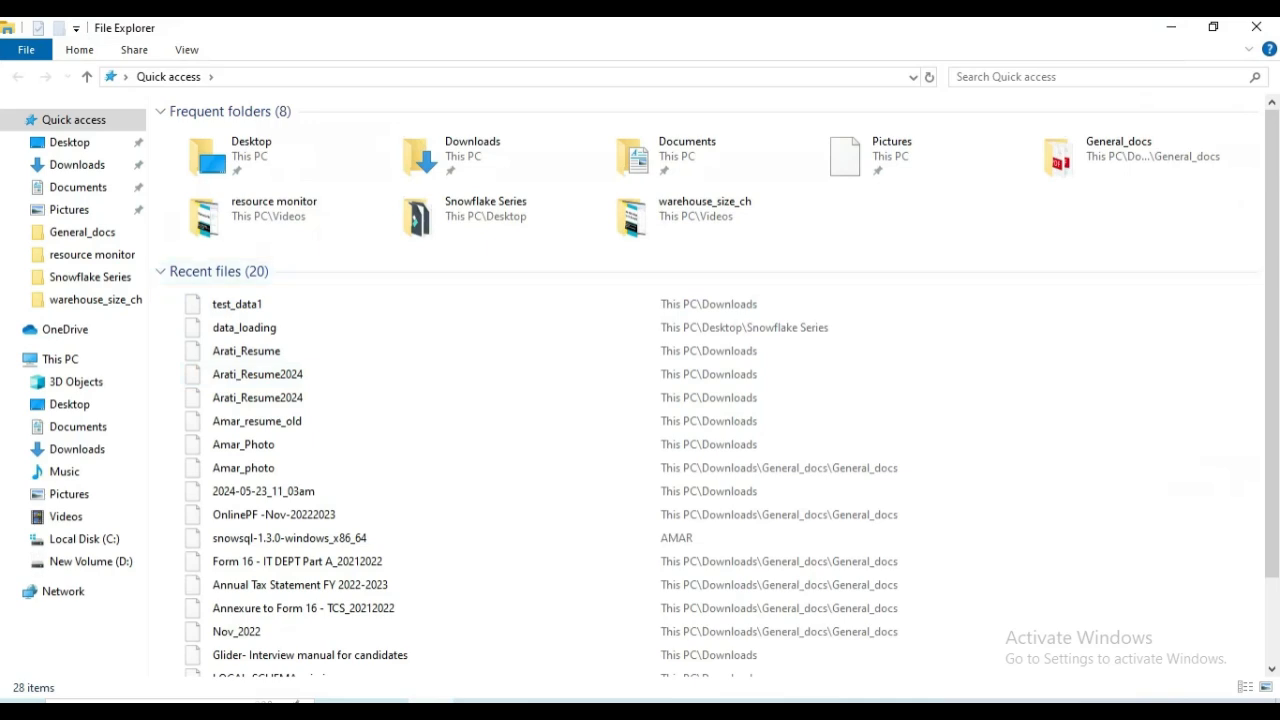
pyautogui.click(77, 165)
pyautogui.click(218, 159)
pyautogui.press('F2')
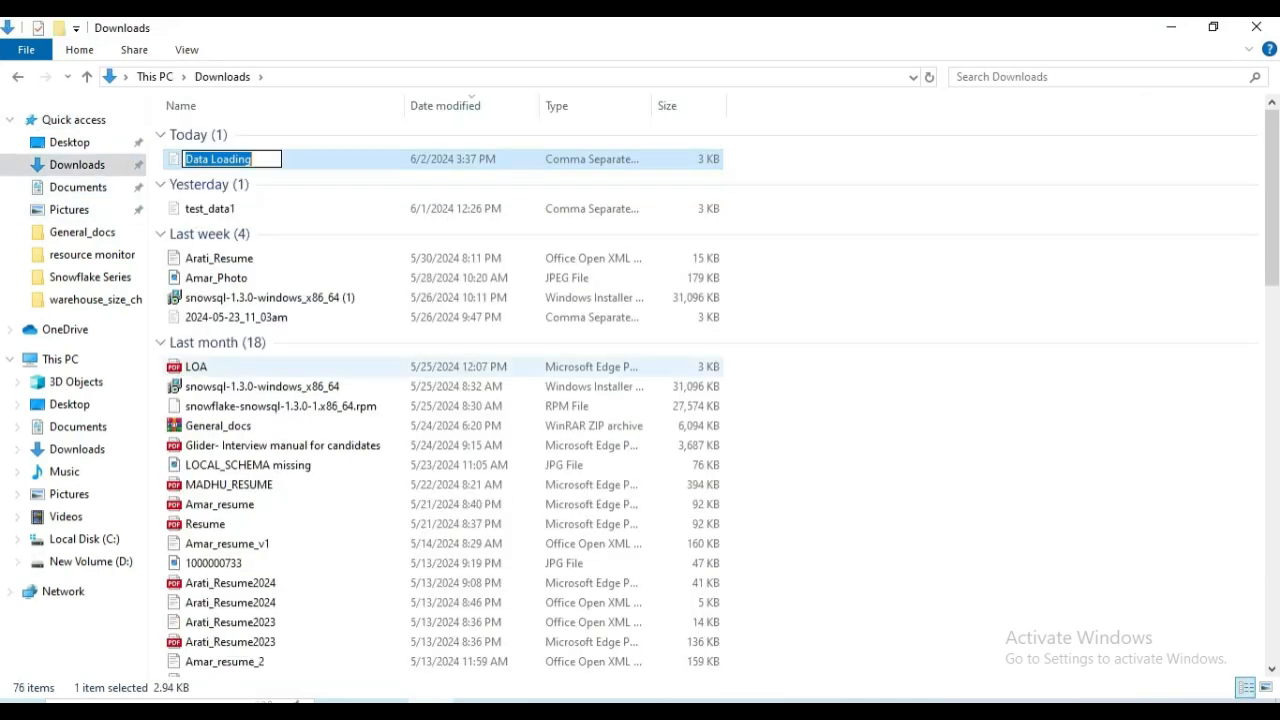
pyautogui.write('test_data_1')
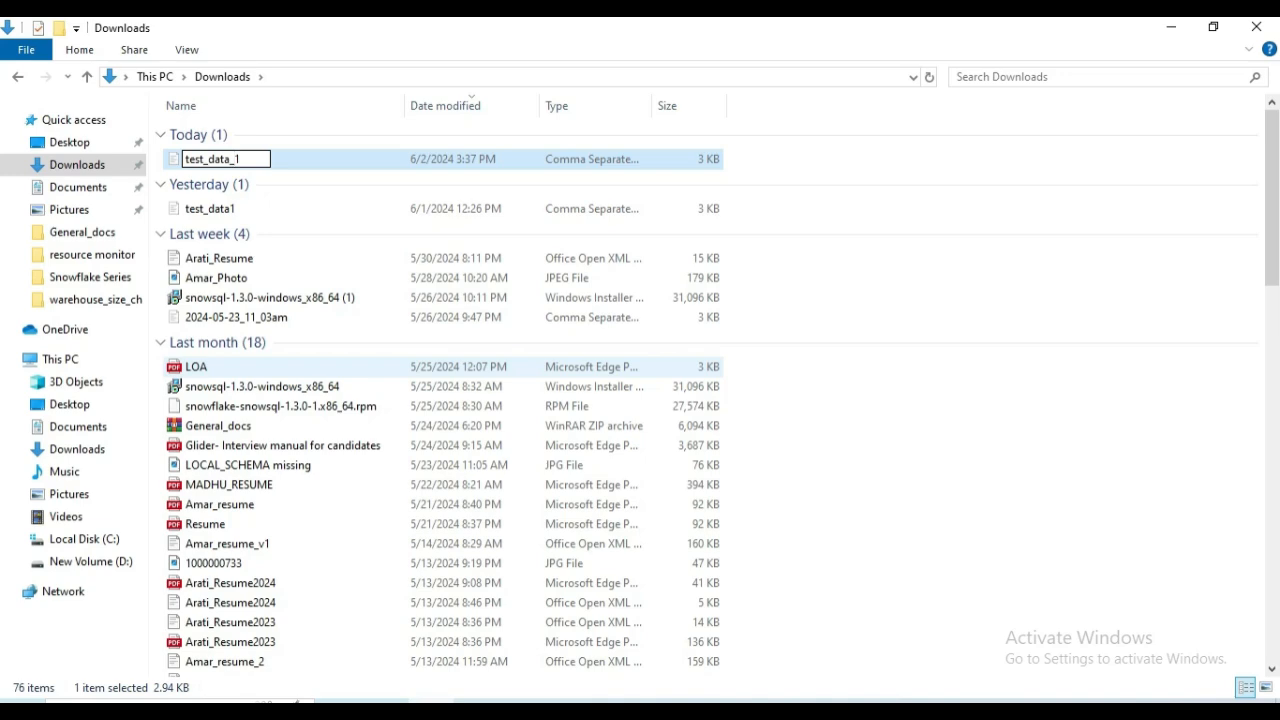
pyautogui.press('Return')
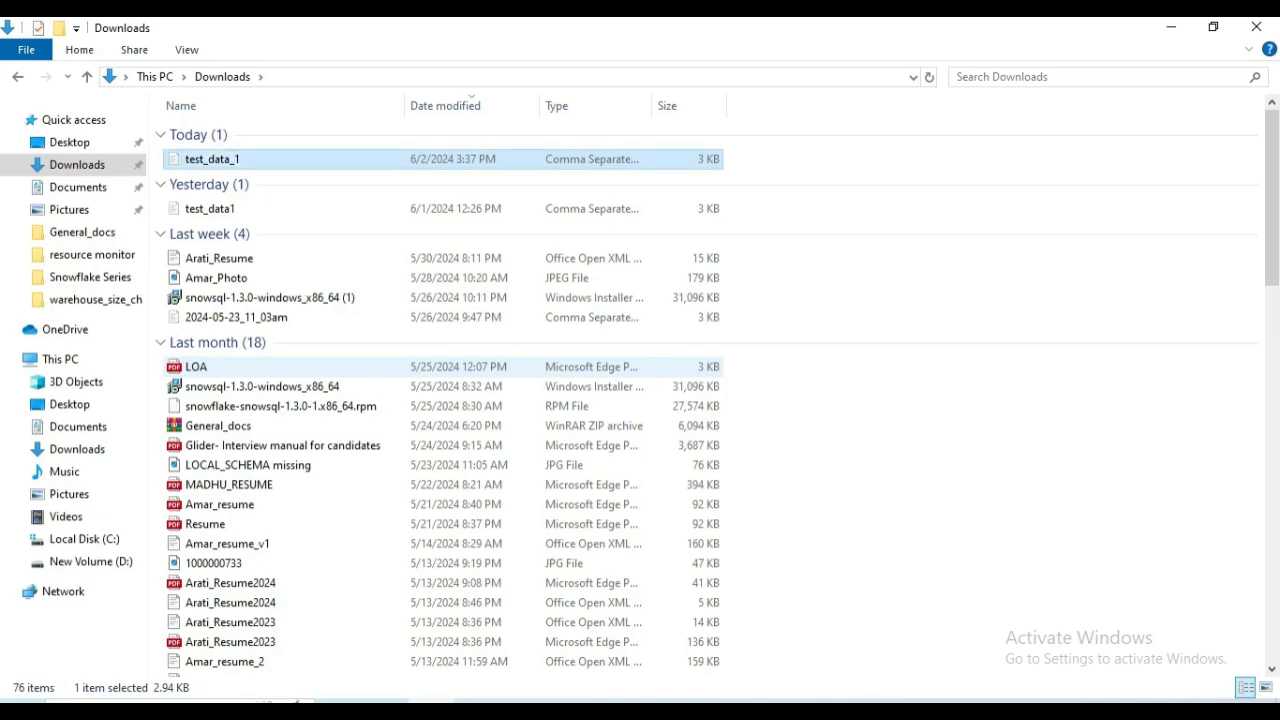
pyautogui.click(1171, 27)
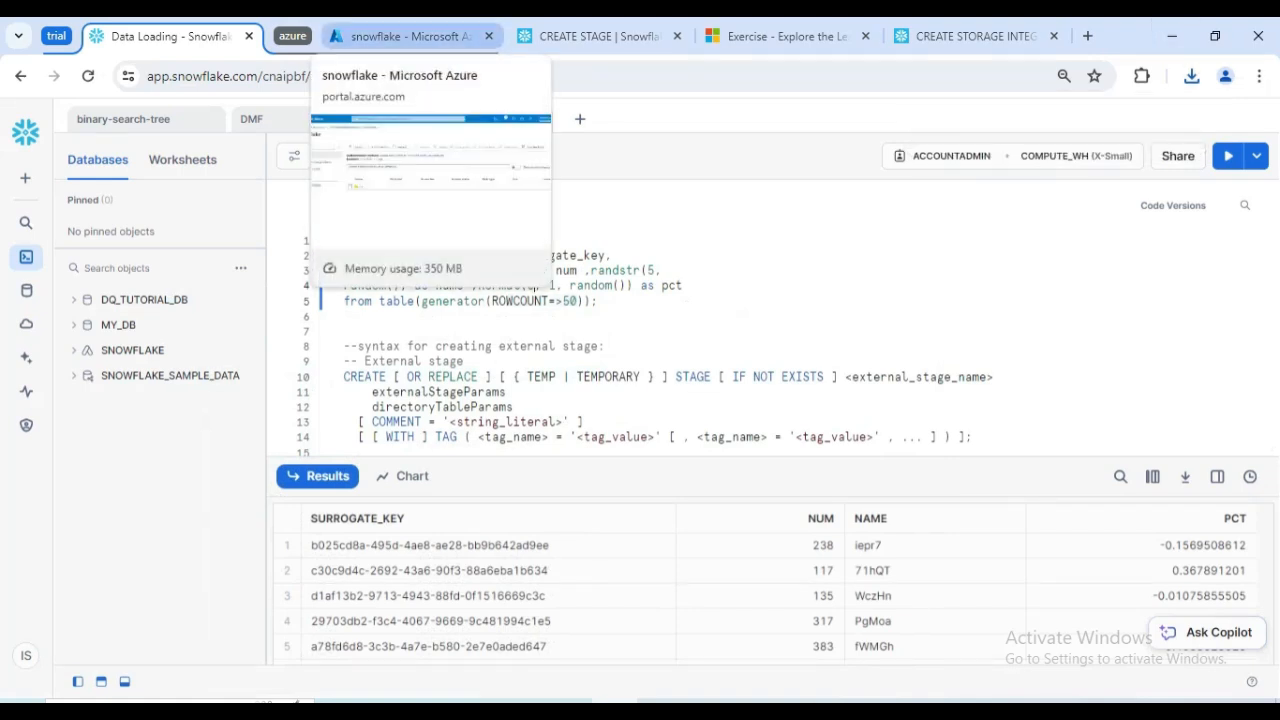
# - Switch back to the Azure portal and upload test_data_1.csv into the snowflake container's stage directory
pyautogui.click(405, 36)
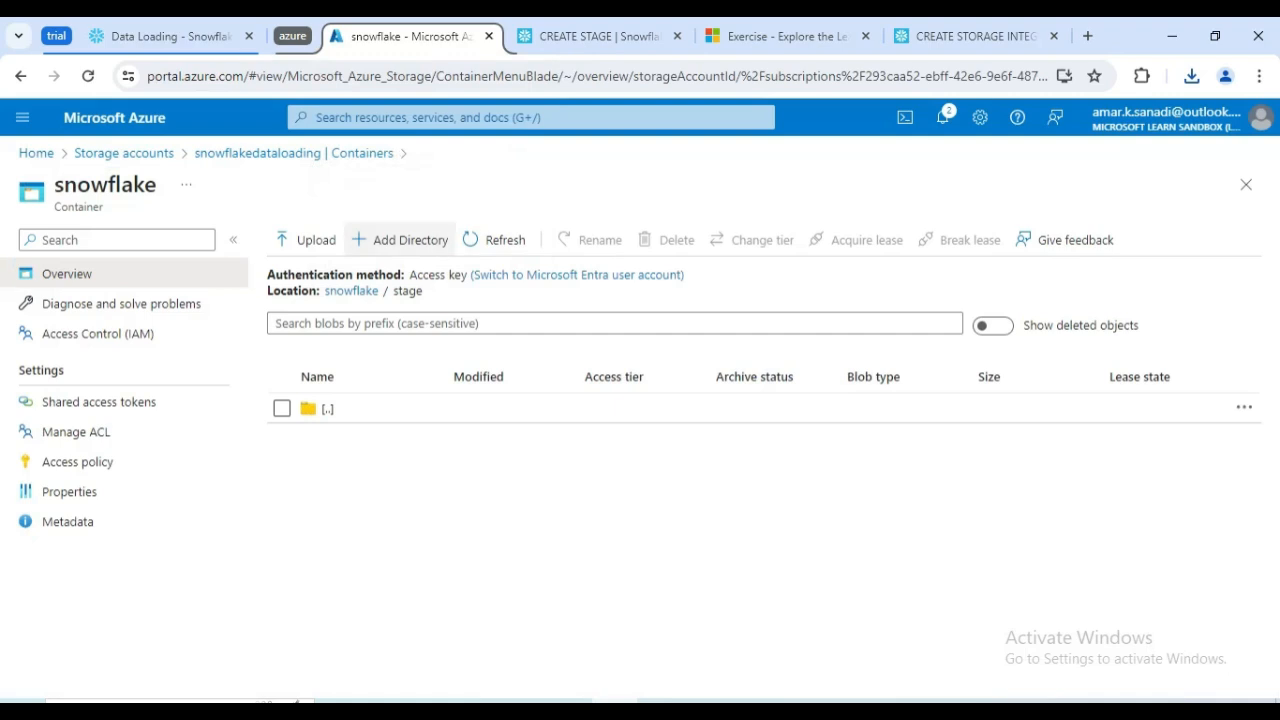
pyautogui.click(400, 240)
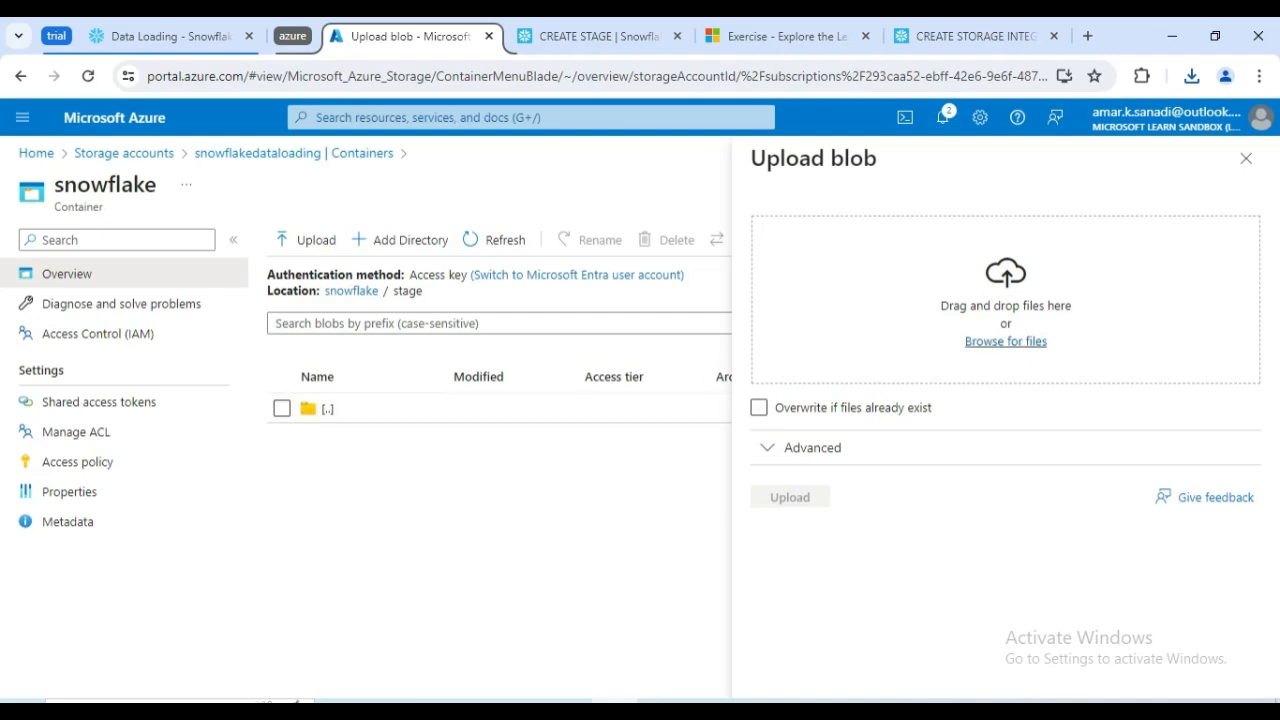
pyautogui.click(1006, 341)
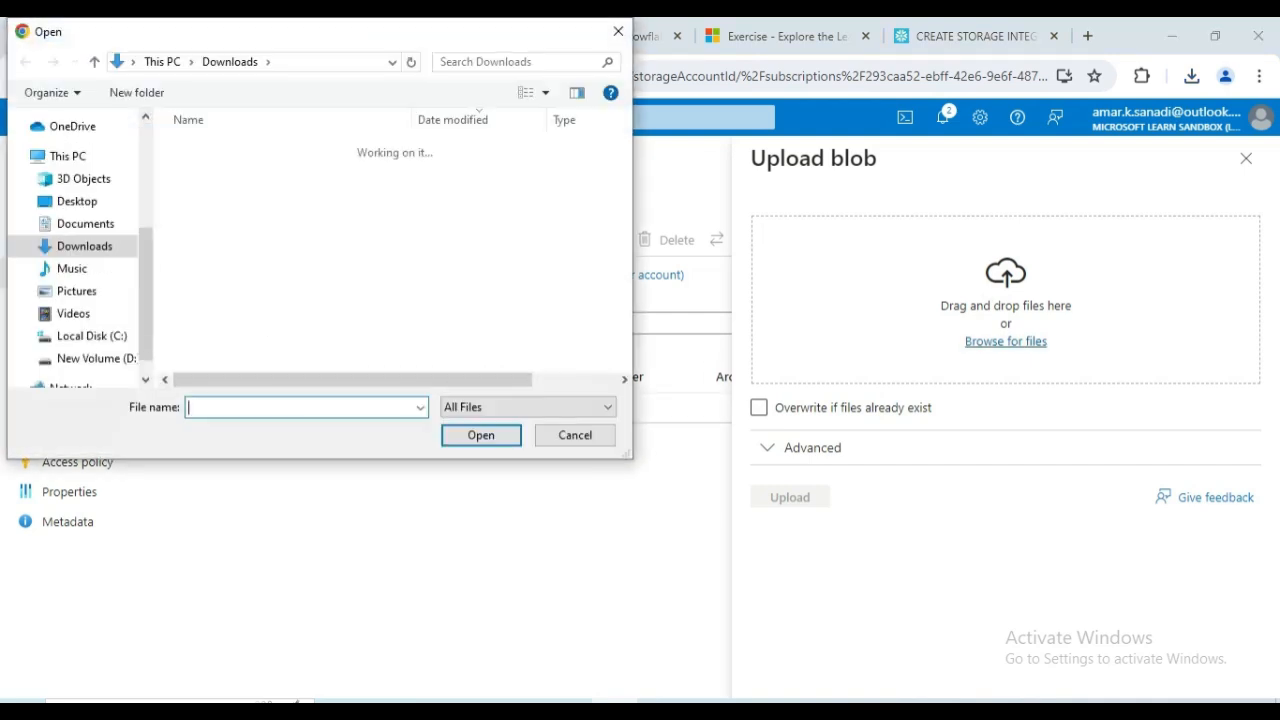
pyautogui.click(220, 173)
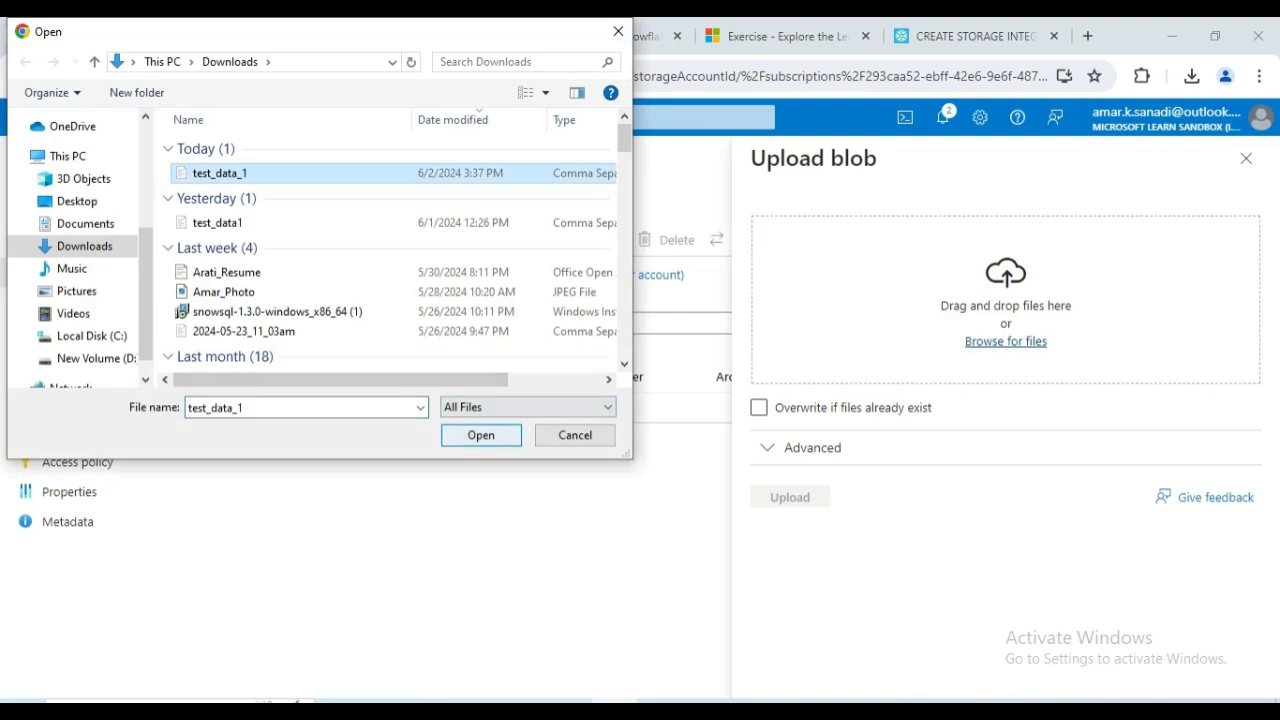
pyautogui.click(481, 435)
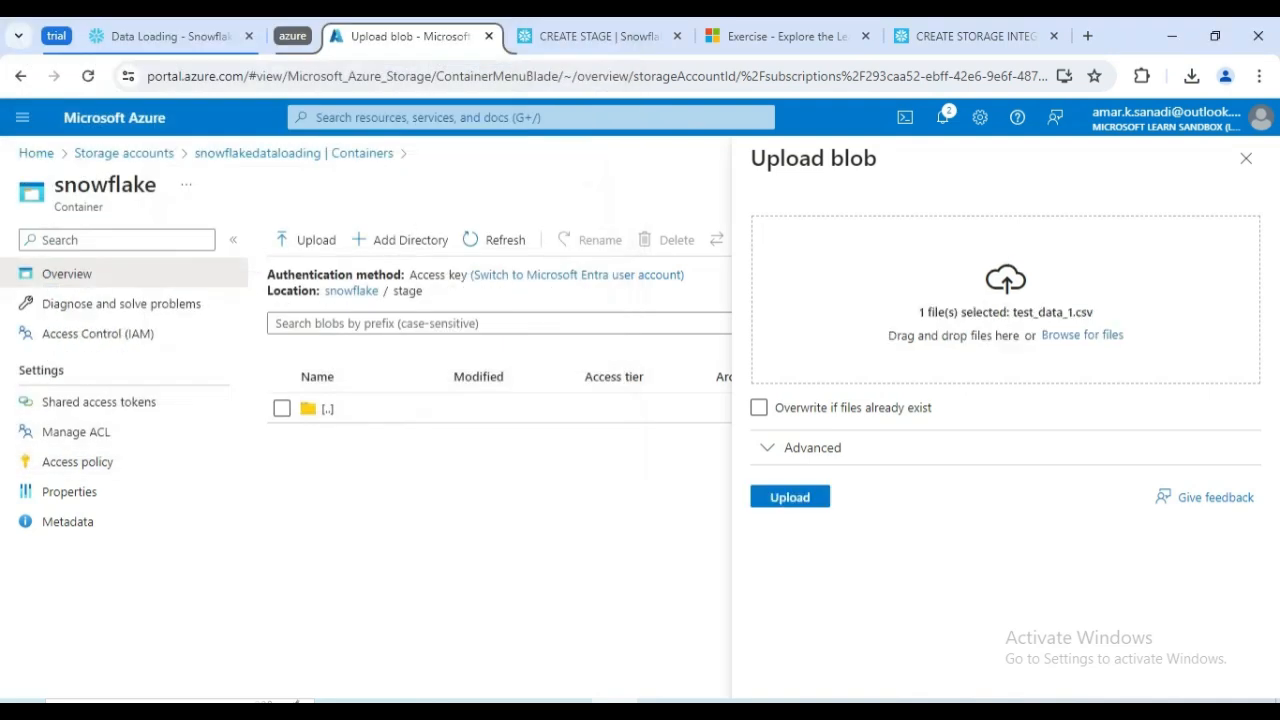
pyautogui.click(790, 497)
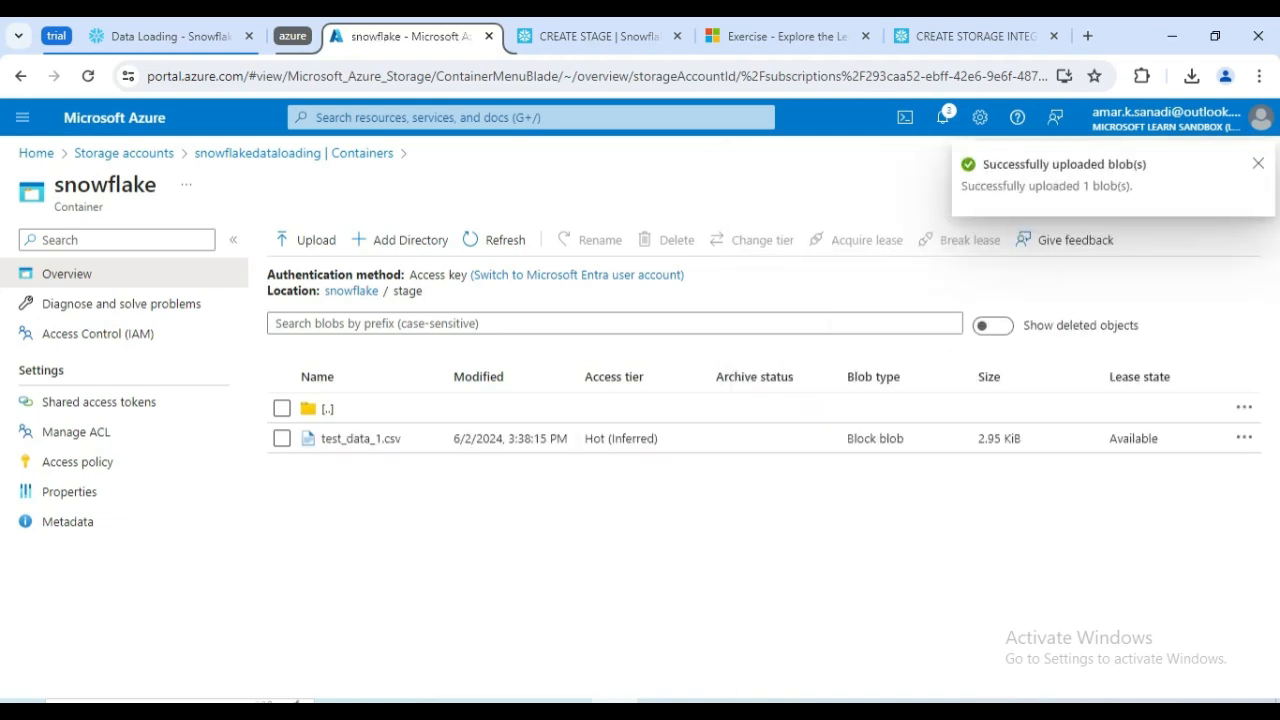
pyautogui.click(1258, 163)
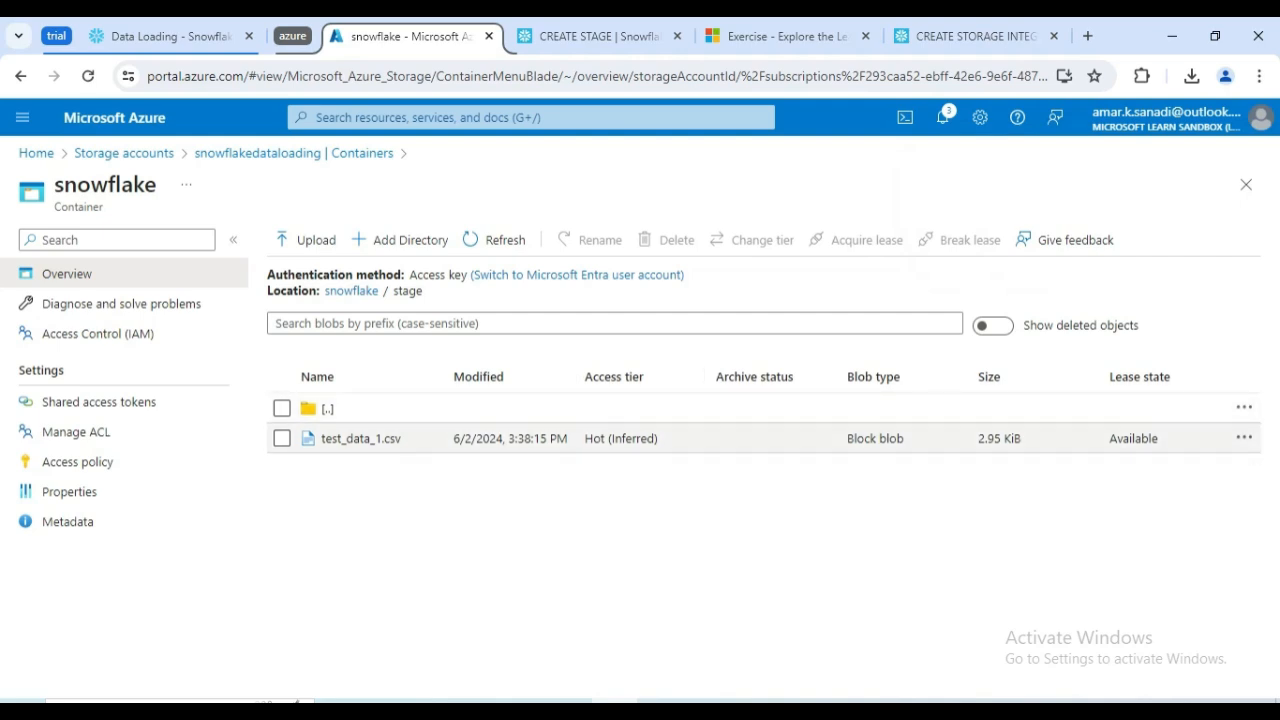
# - Return to the Snowflake worksheet, enlarge the editor area and review the external stage syntax with its Microsoft Azure parameters
pyautogui.click(165, 36)
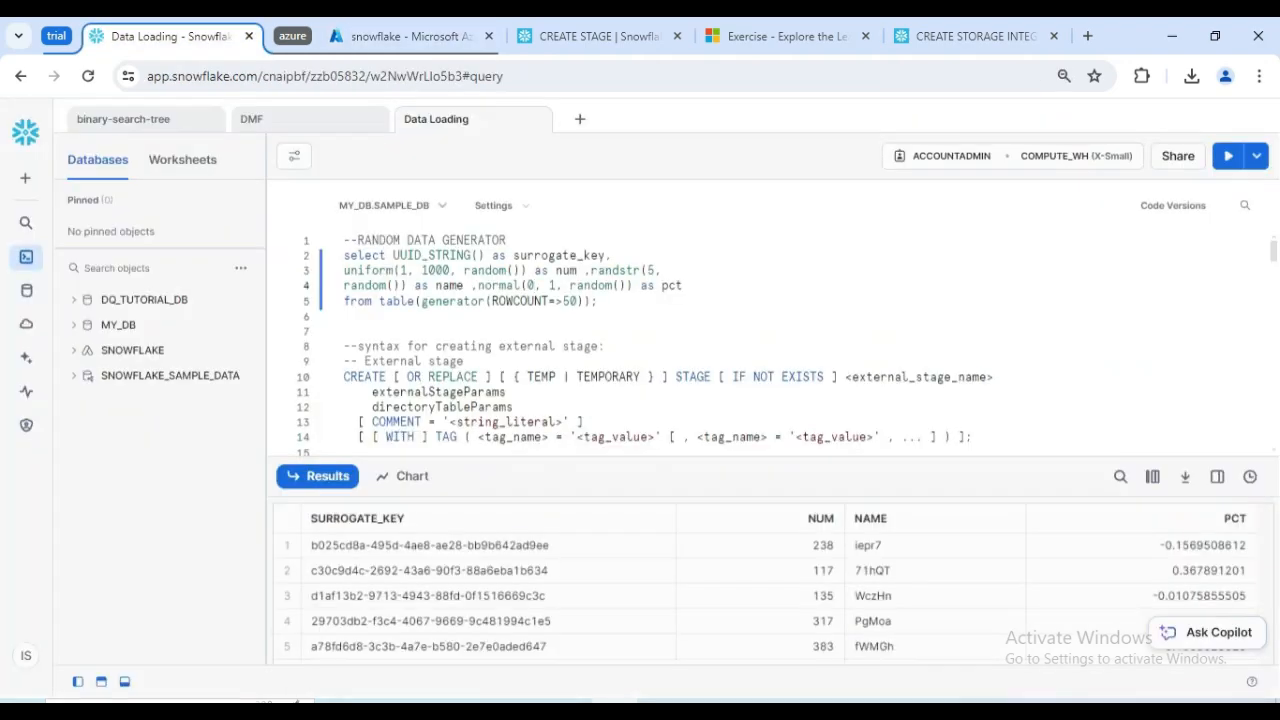
pyautogui.moveTo(660, 452); pyautogui.dragTo(660, 480)
pyautogui.click(660, 400)
pyautogui.scroll(1, 660, 380)
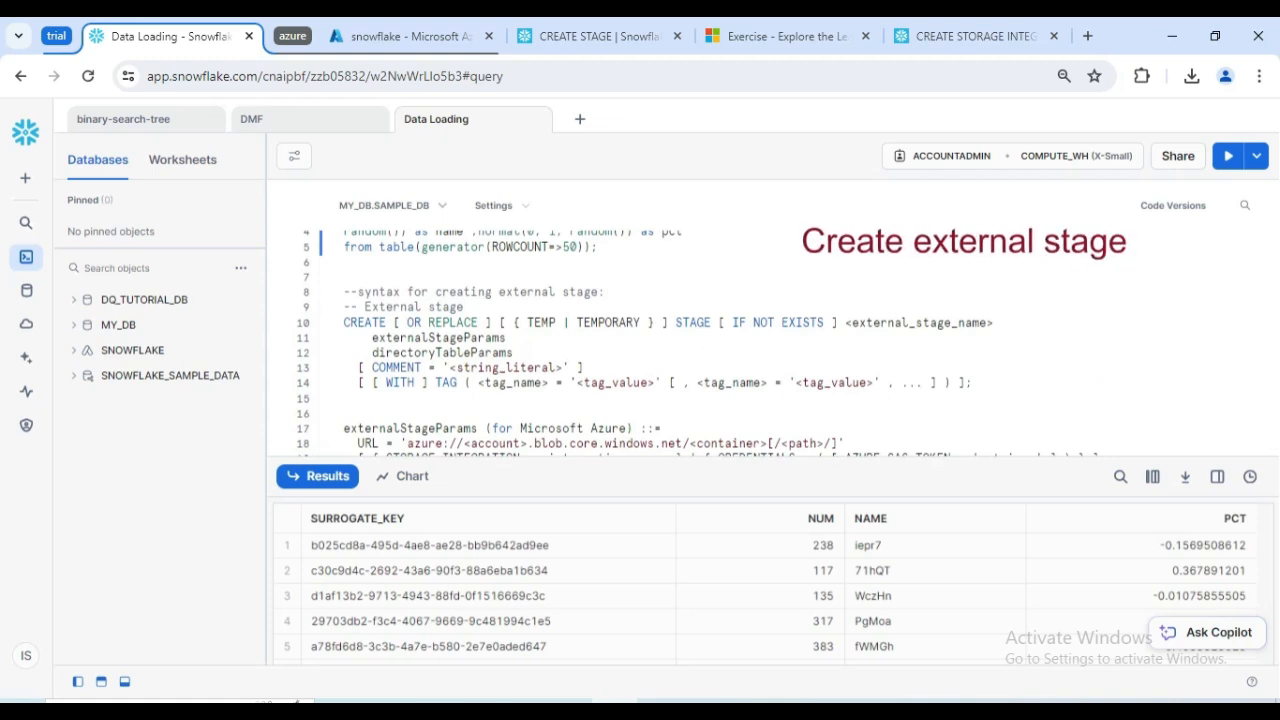
pyautogui.moveTo(660, 457); pyautogui.dragTo(660, 497)
pyautogui.moveTo(344, 322); pyautogui.dragTo(688, 473)
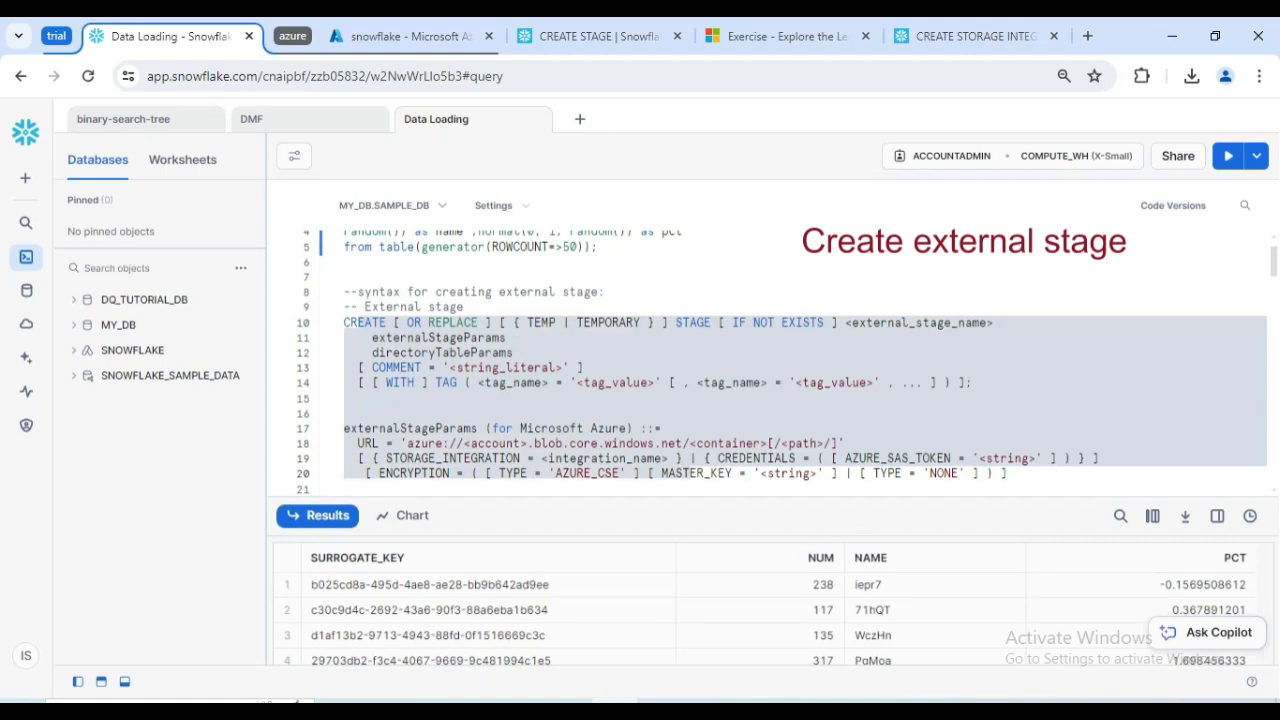
pyautogui.scroll(-1, 689, 473)
pyautogui.scroll(1, 689, 473)
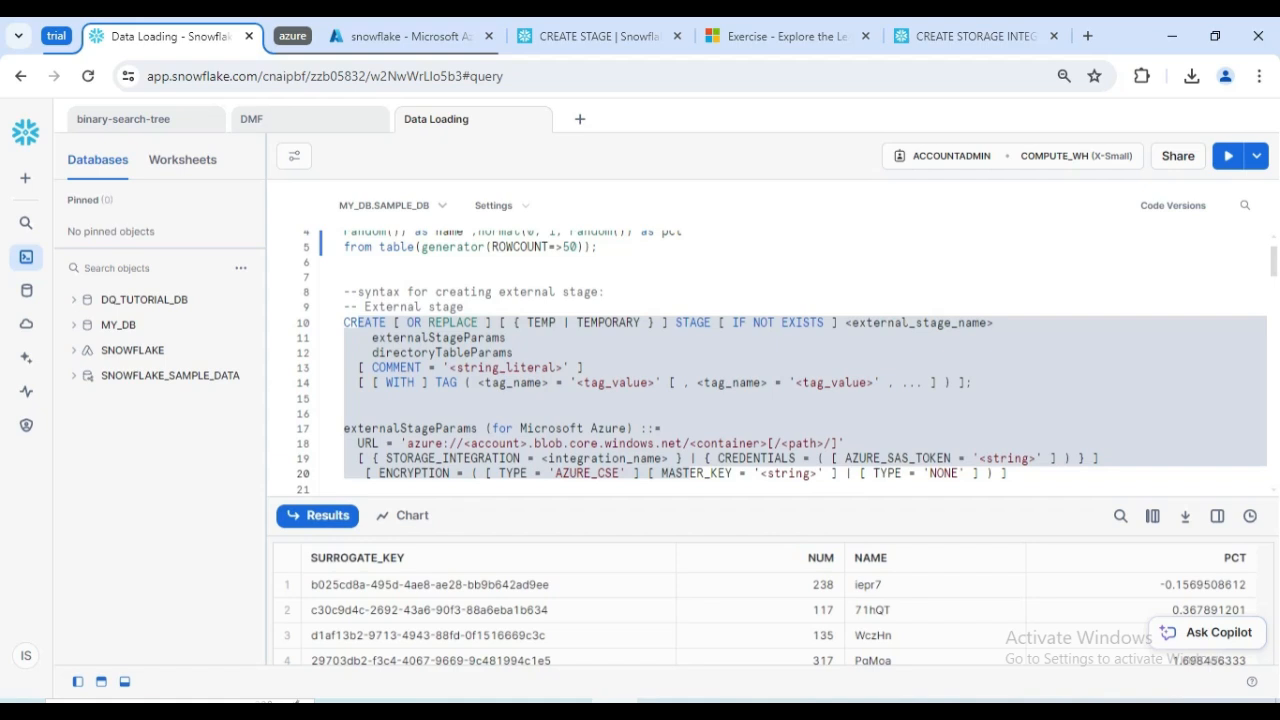
pyautogui.click(688, 473)
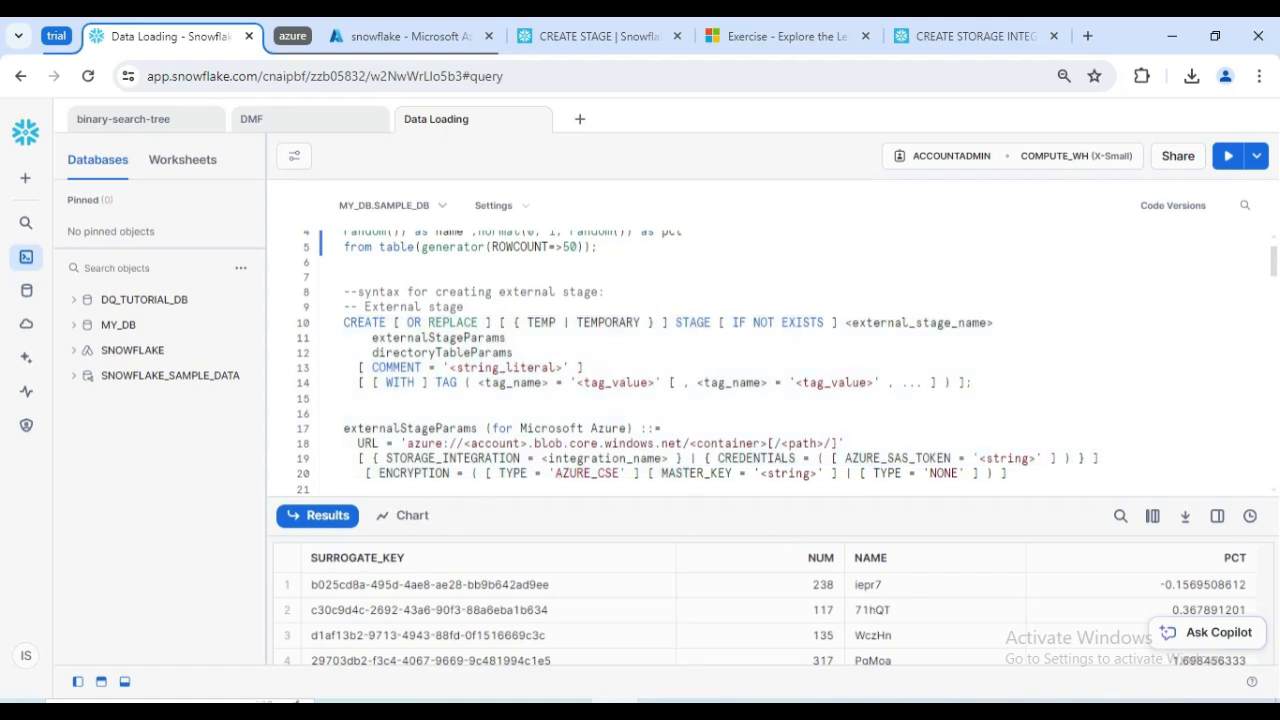
# - Review the Microsoft Azure externalStageParams and directoryTableParams syntax, covering the URL, storage integration, refresh and notification integration options
pyautogui.scroll(-2, 770, 360)
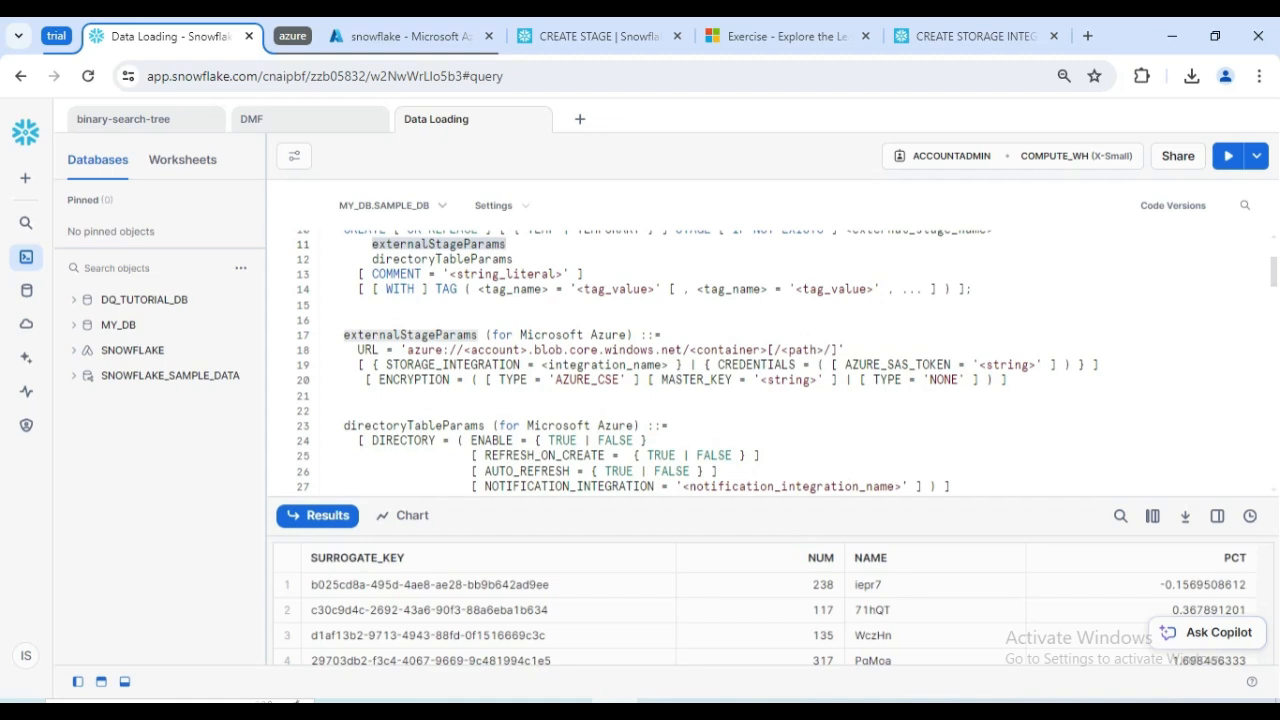
pyautogui.moveTo(406, 350); pyautogui.dragTo(834, 350)
pyautogui.doubleClick(453, 365)
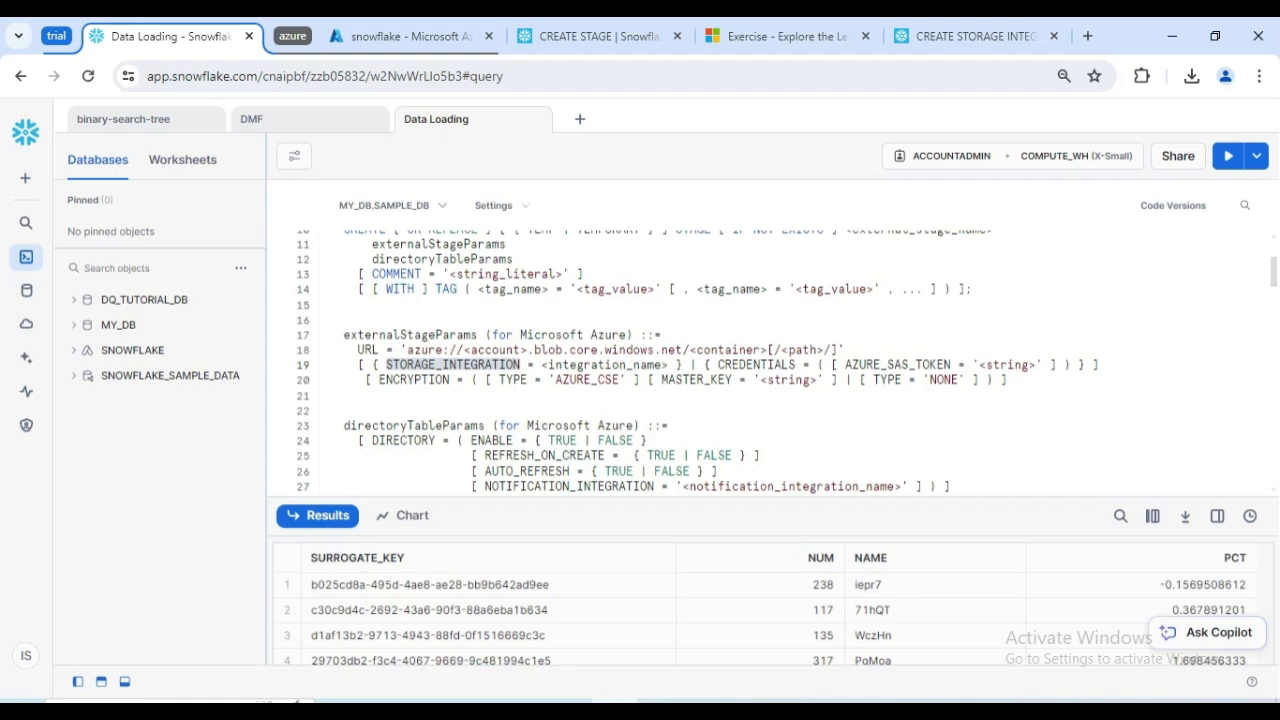
pyautogui.scroll(-1, 700, 360)
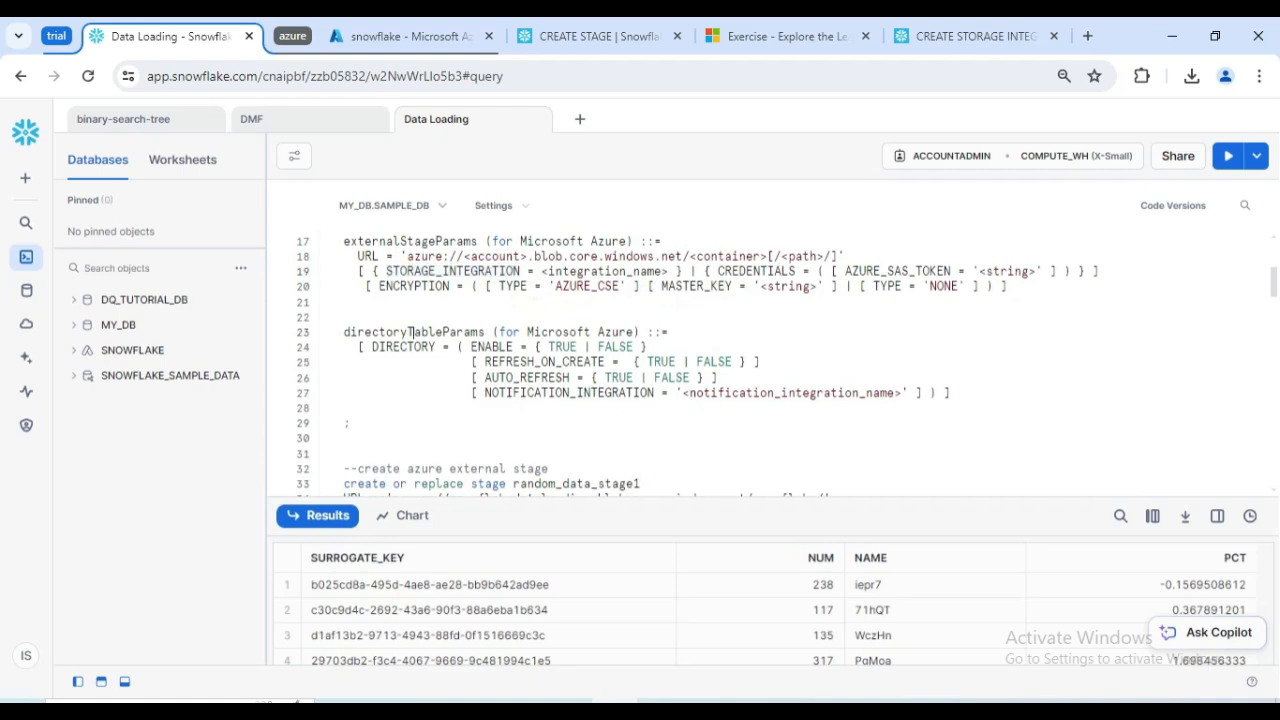
pyautogui.doubleClick(414, 332)
pyautogui.doubleClick(492, 347)
pyautogui.scroll(2, 492, 347)
pyautogui.scroll(-2, 492, 347)
pyautogui.click(577, 362)
pyautogui.doubleClick(577, 362)
pyautogui.doubleClick(566, 378)
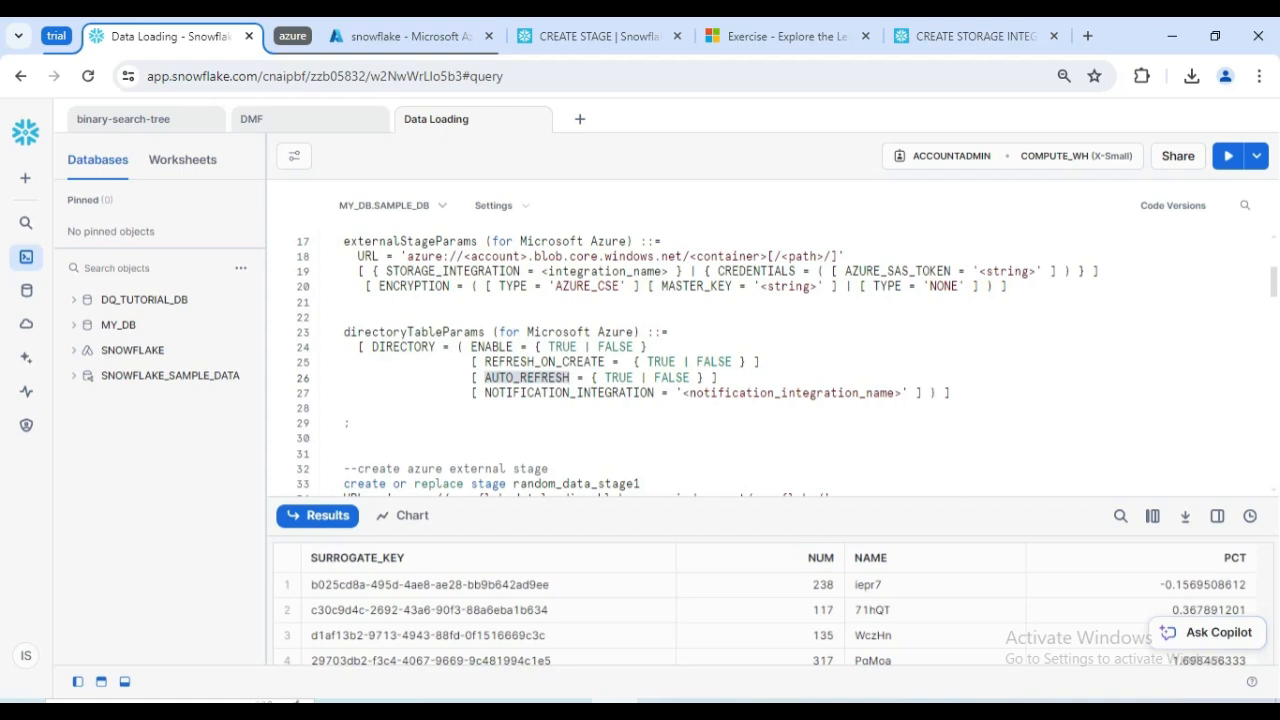
pyautogui.doubleClick(569, 393)
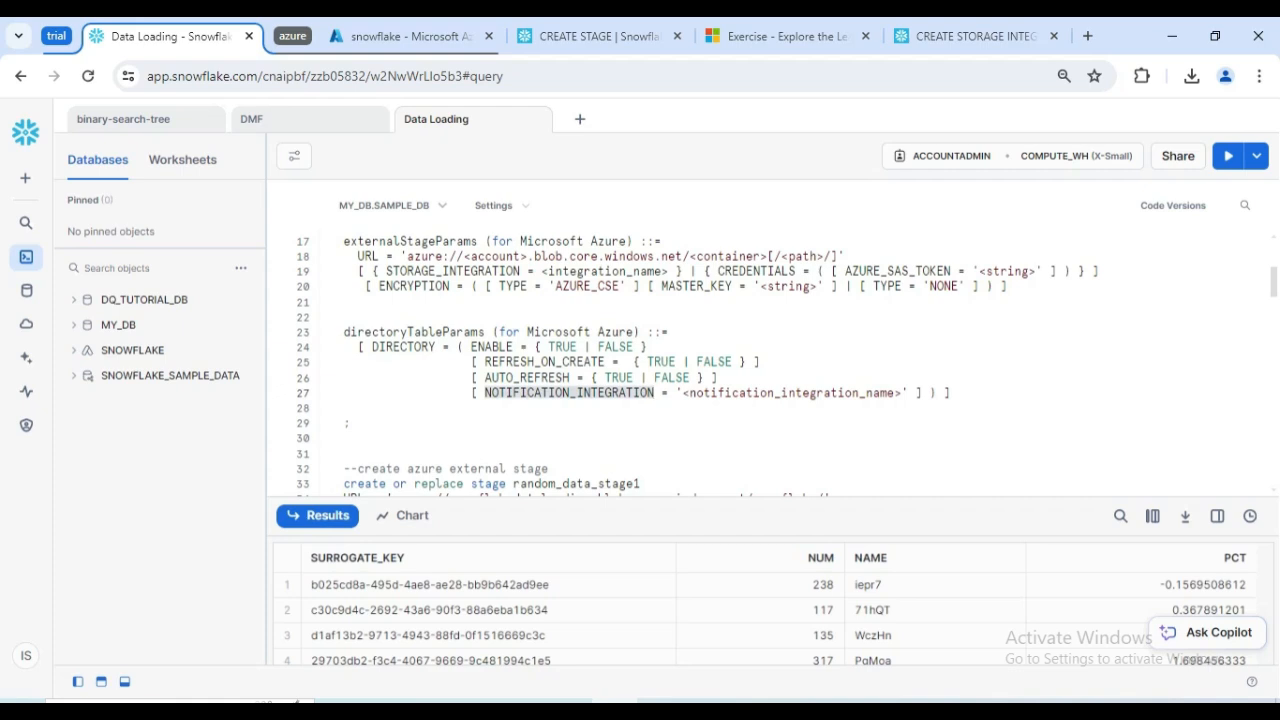
# - Examine the stage name and URL in the random_data_stage1 create statement and check the storage account and container against the Azure portal
pyautogui.scroll(-2, 690, 360)
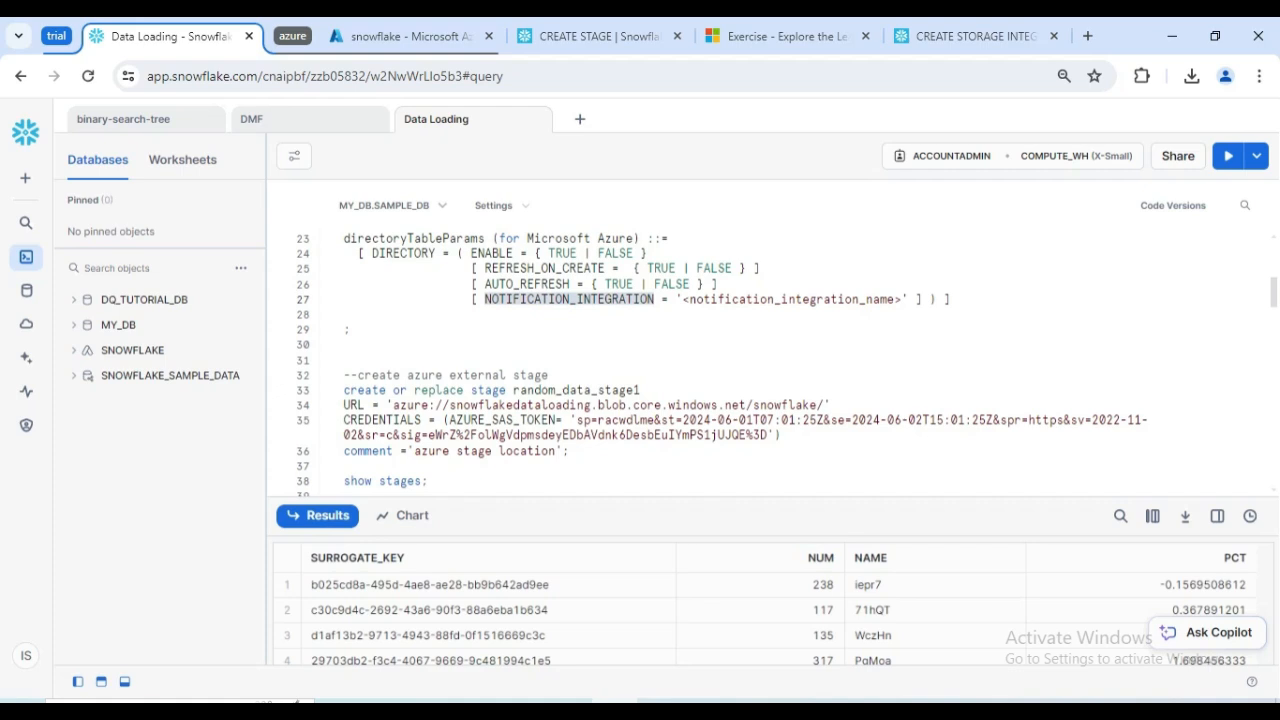
pyautogui.click(534, 391)
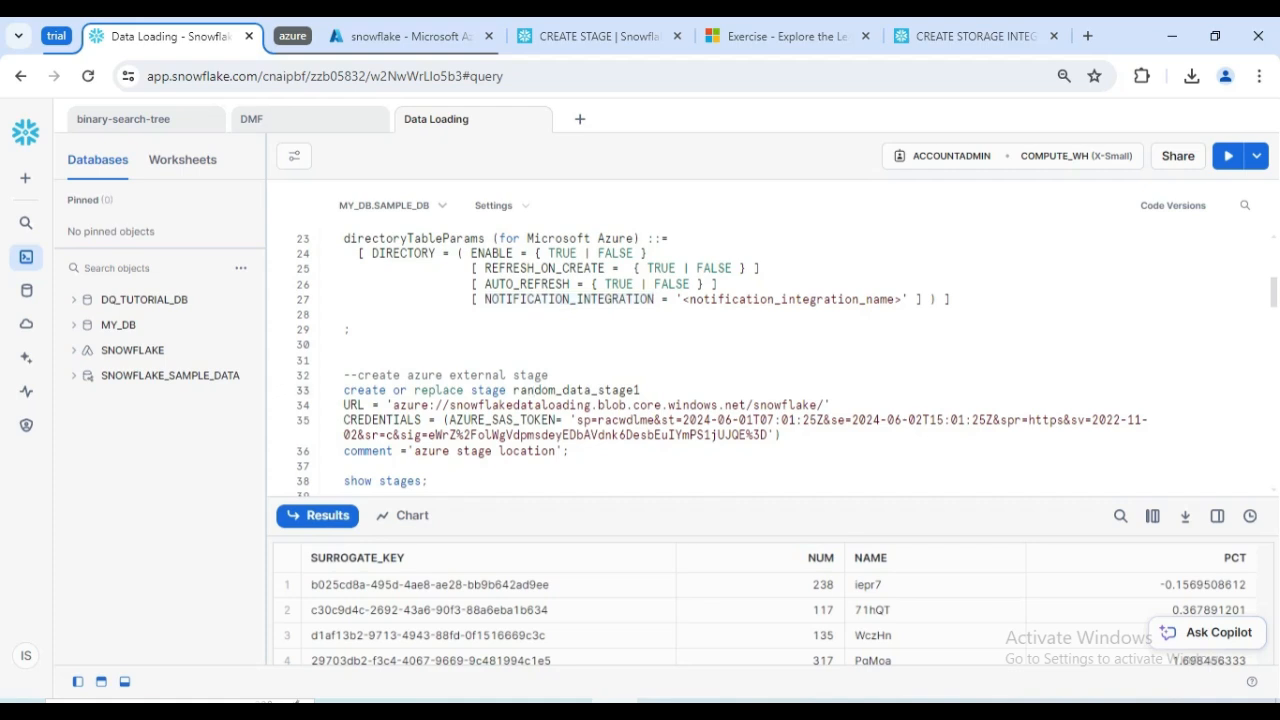
pyautogui.scroll(-2, 700, 360)
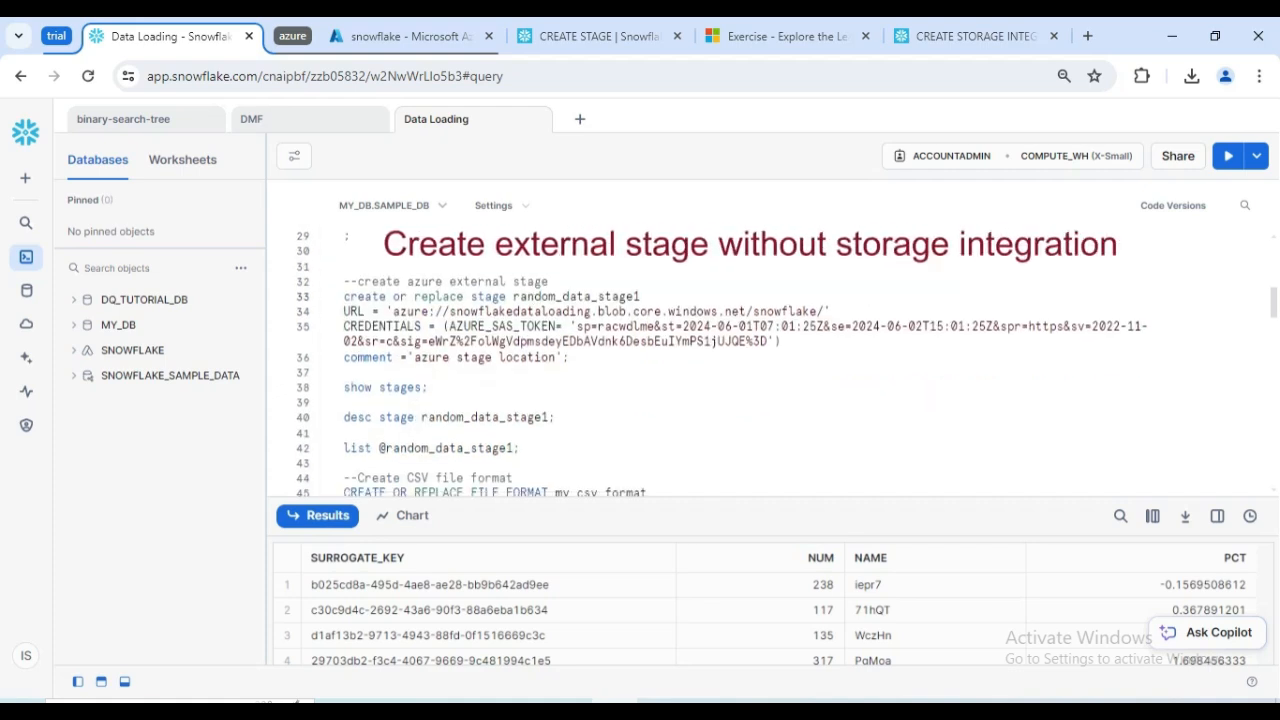
pyautogui.doubleClick(538, 297)
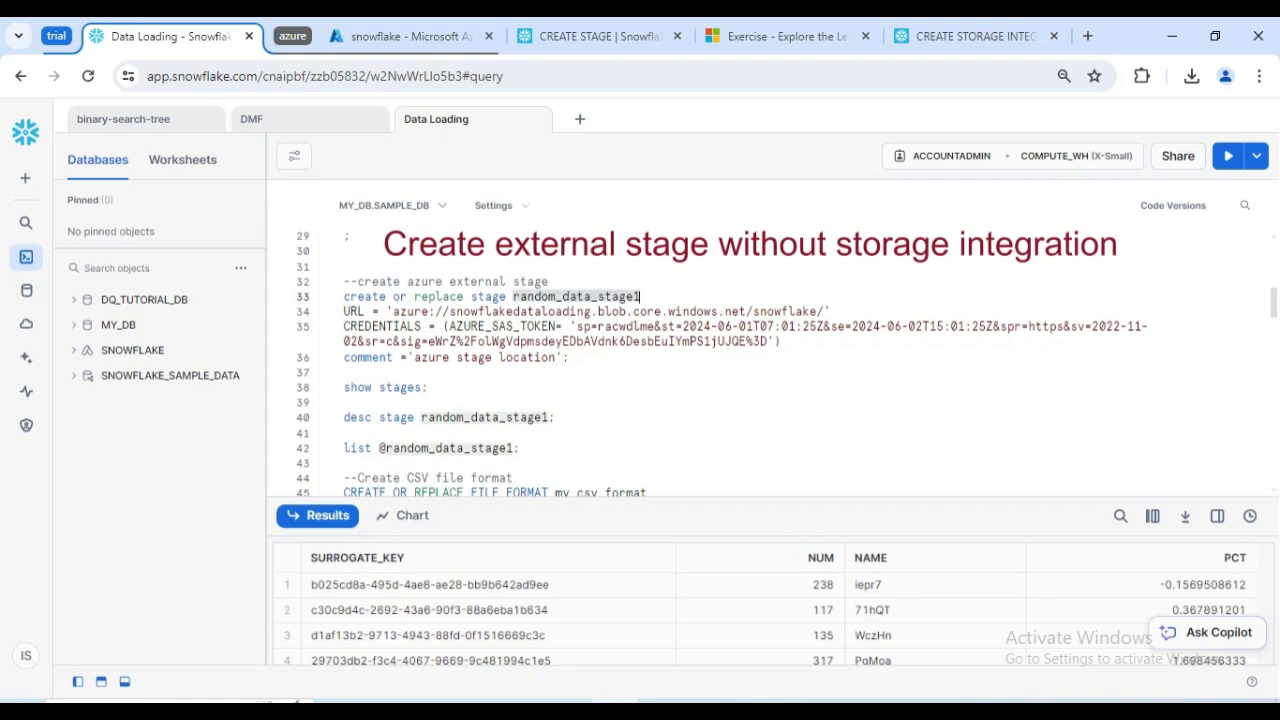
pyautogui.click(591, 297)
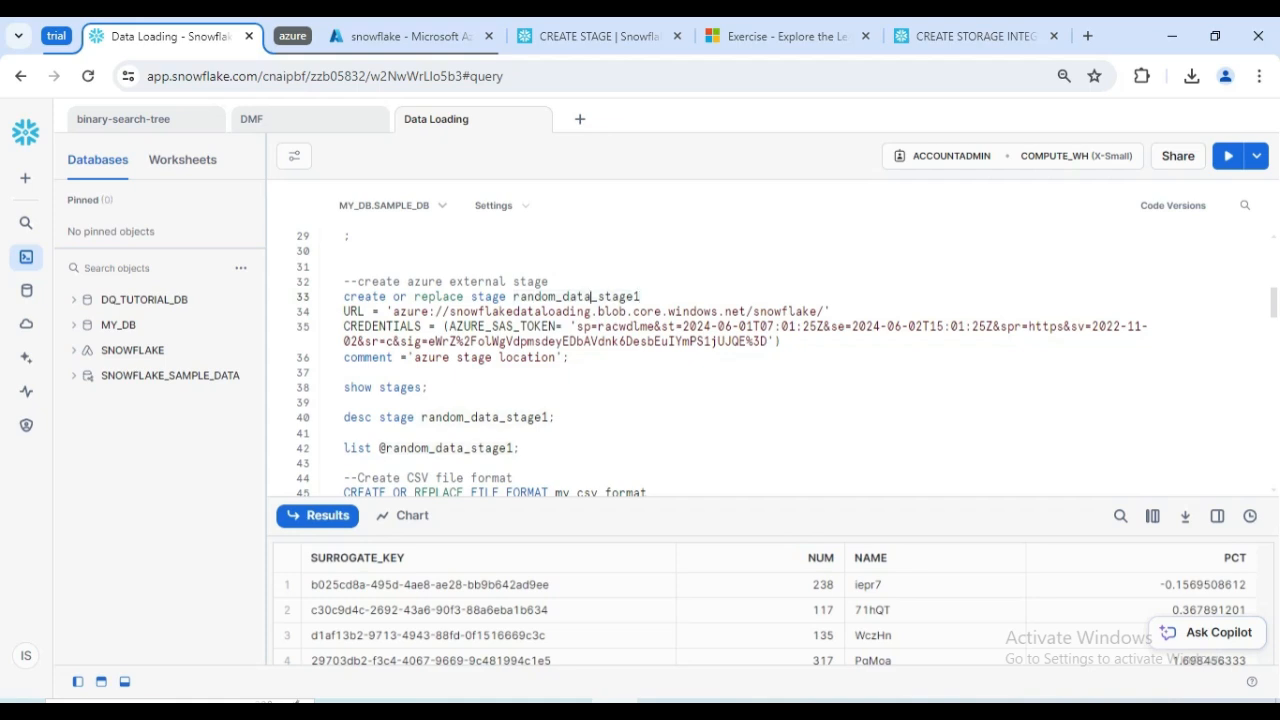
pyautogui.doubleClick(562, 297)
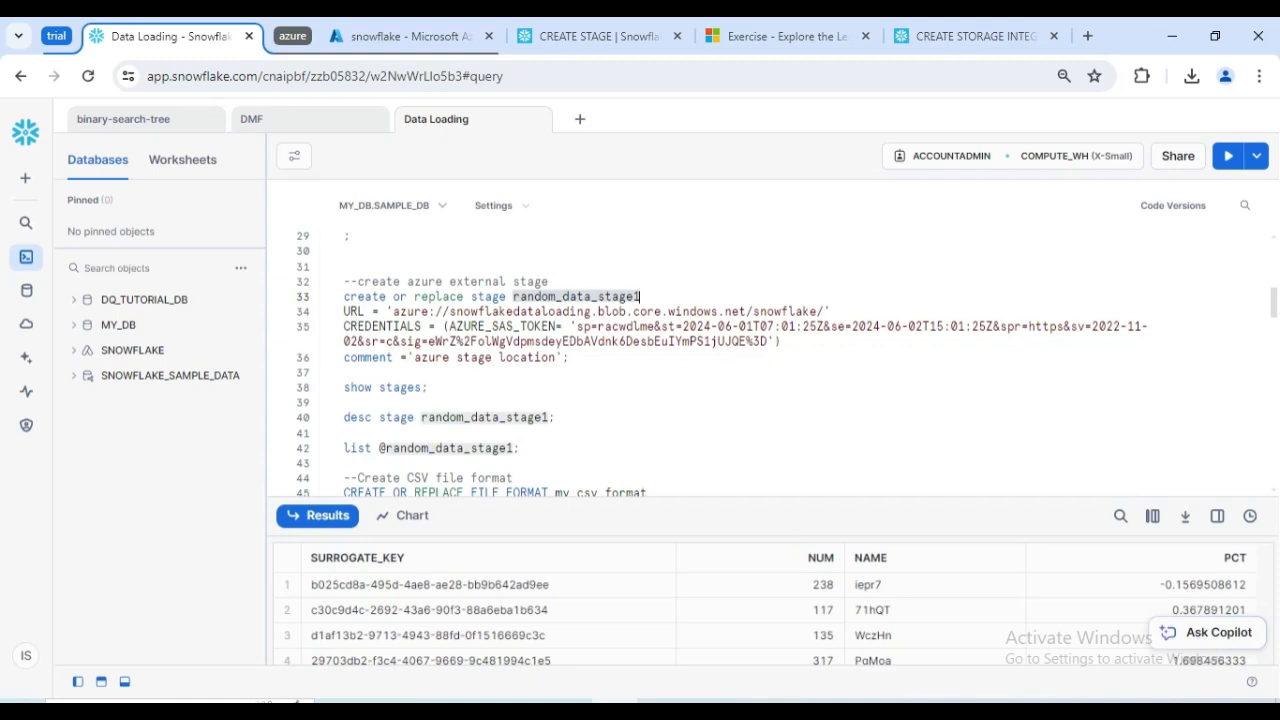
pyautogui.doubleClick(351, 312)
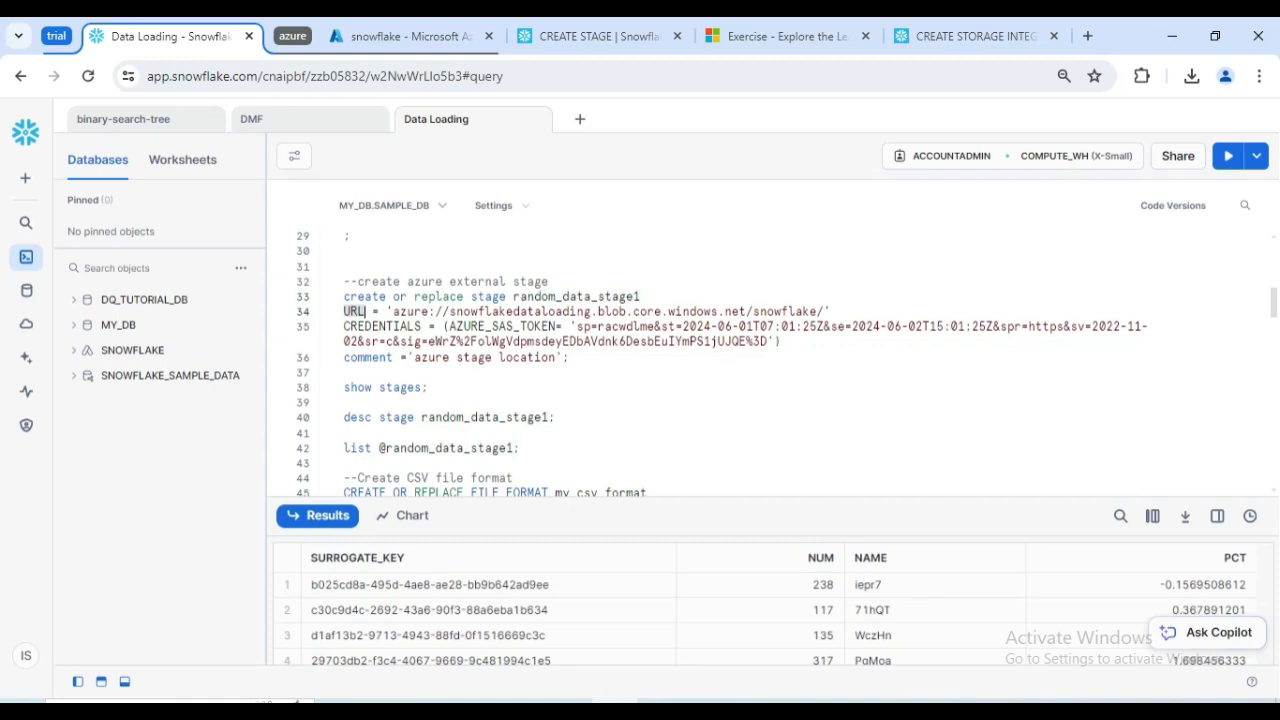
pyautogui.click(400, 312)
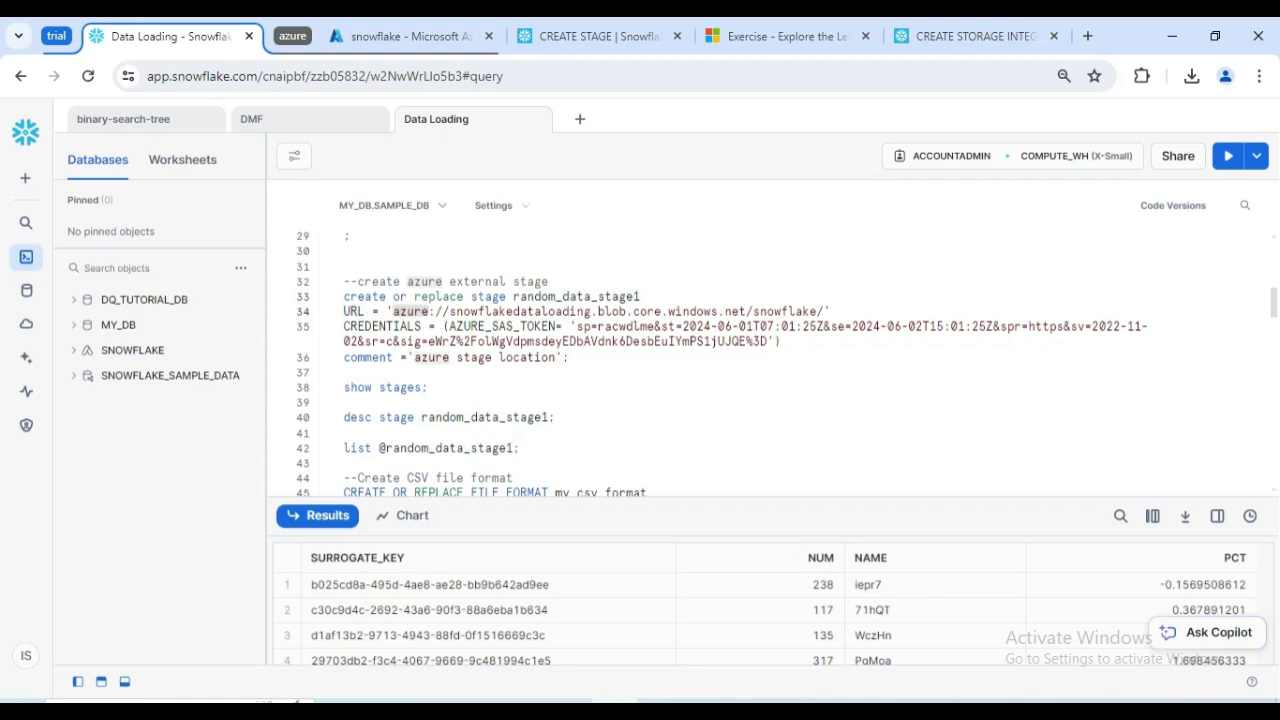
pyautogui.doubleClick(490, 312)
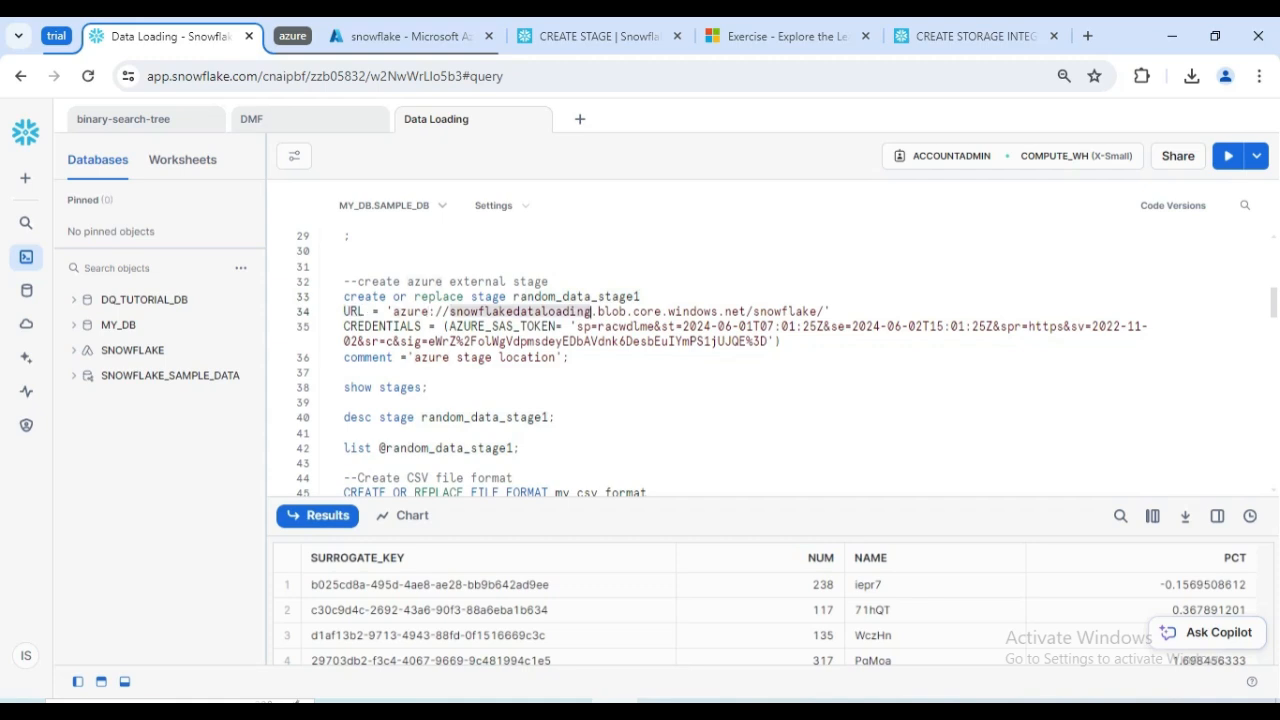
pyautogui.doubleClick(785, 312)
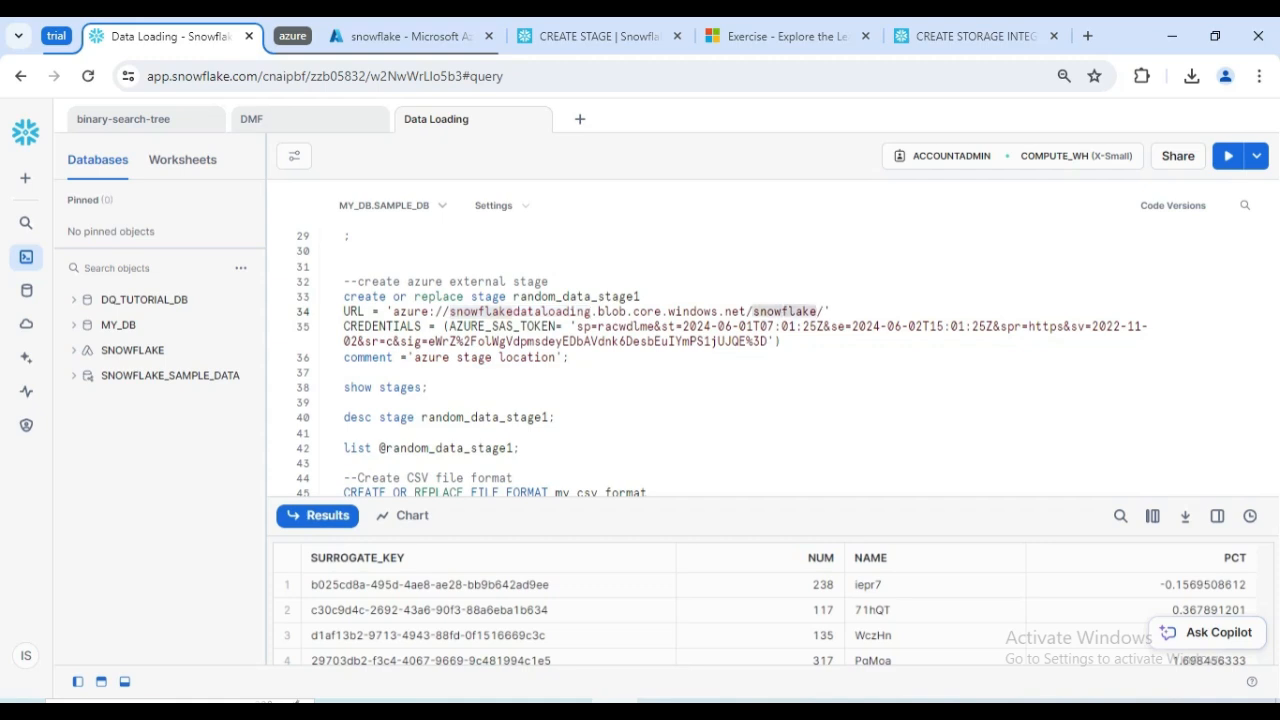
pyautogui.click(405, 36)
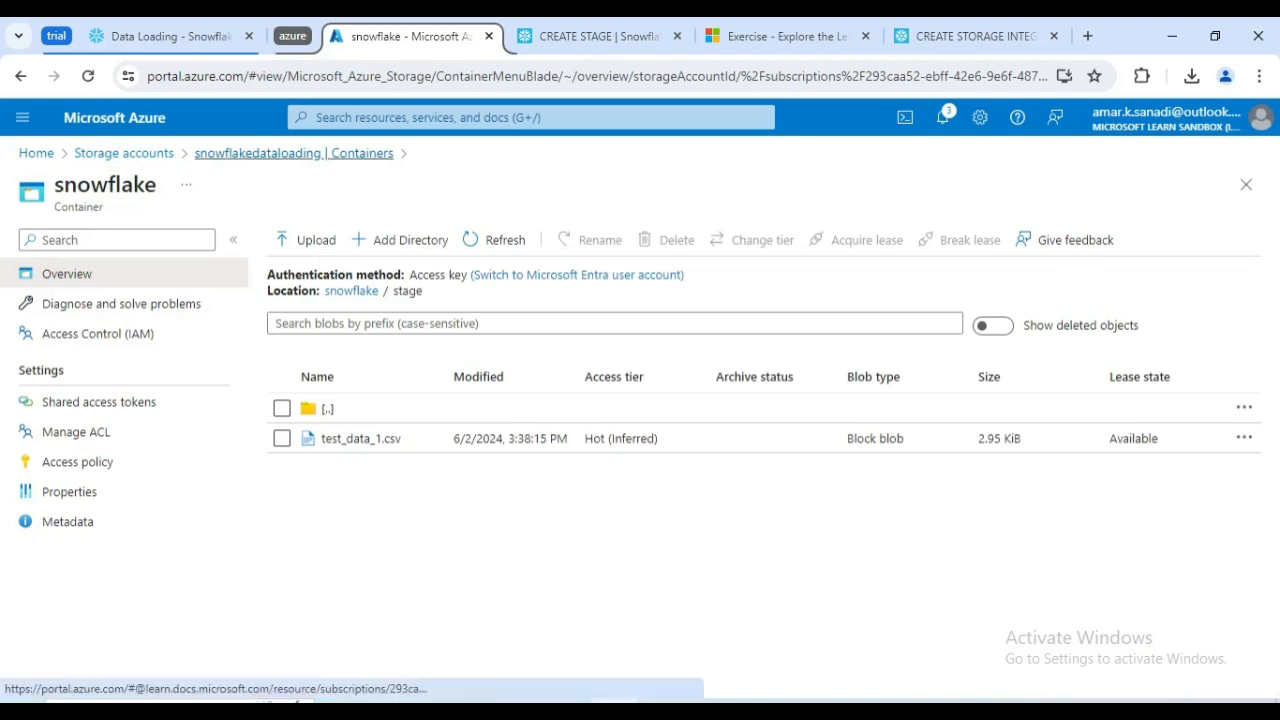
pyautogui.click(170, 36)
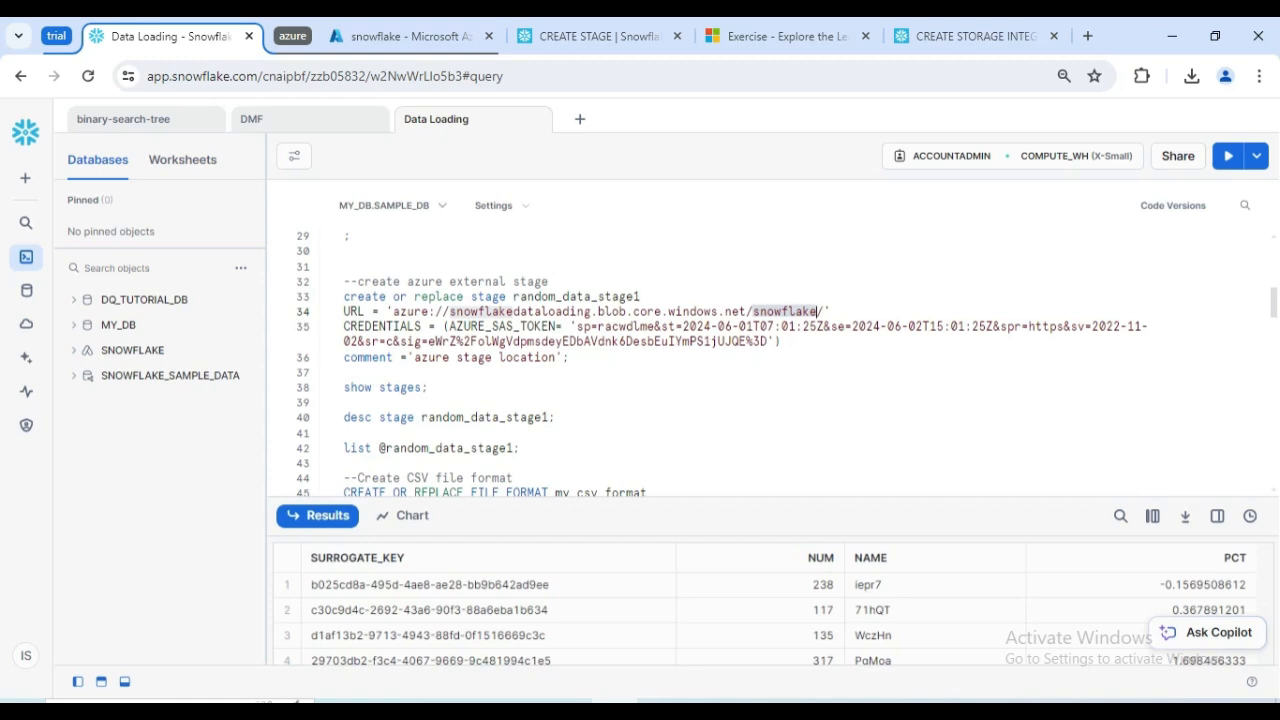
# - Examine the AZURE_SAS_TOKEN credentials and the container name in the create stage statement
pyautogui.doubleClick(503, 327)
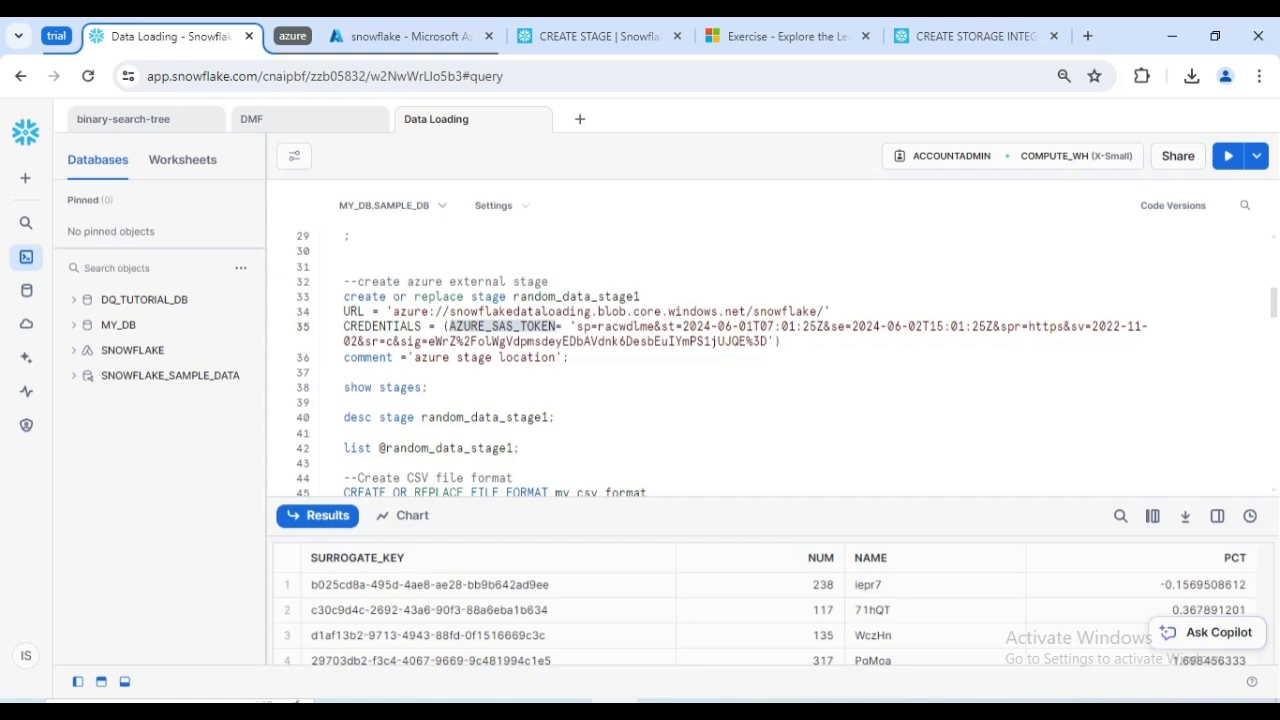
pyautogui.moveTo(437, 281); pyautogui.dragTo(577, 341)
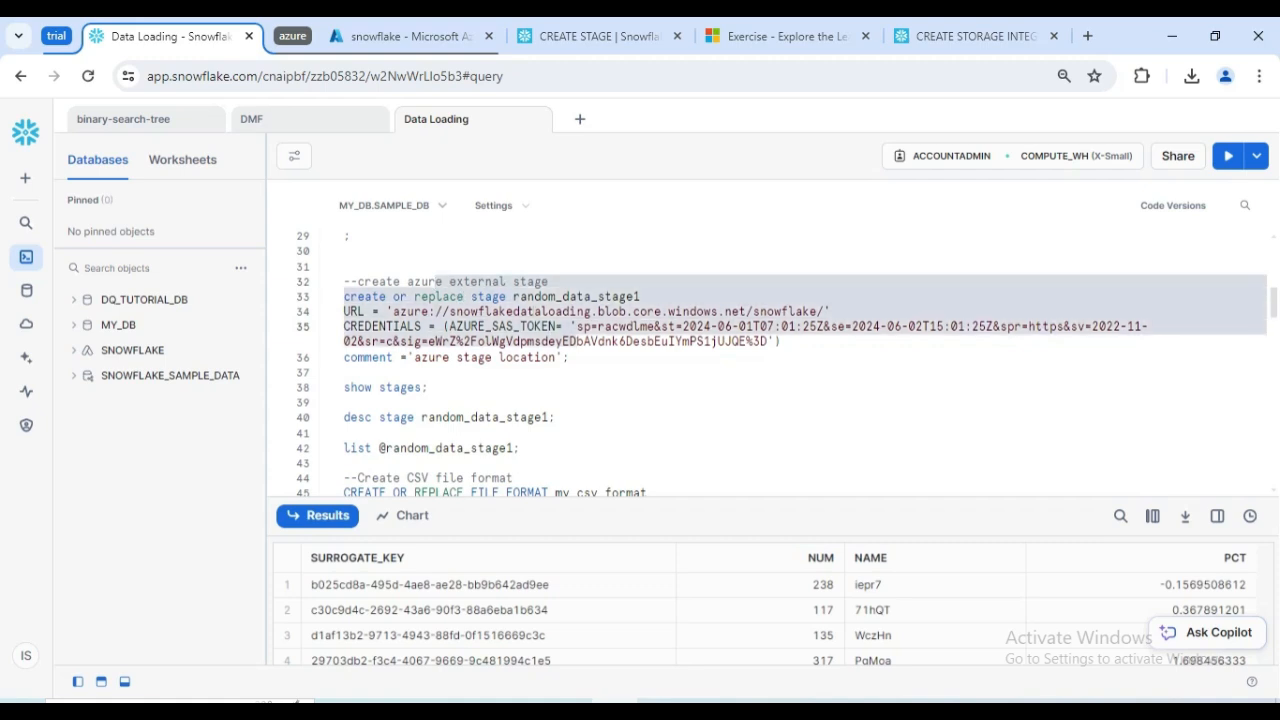
pyautogui.click(557, 326)
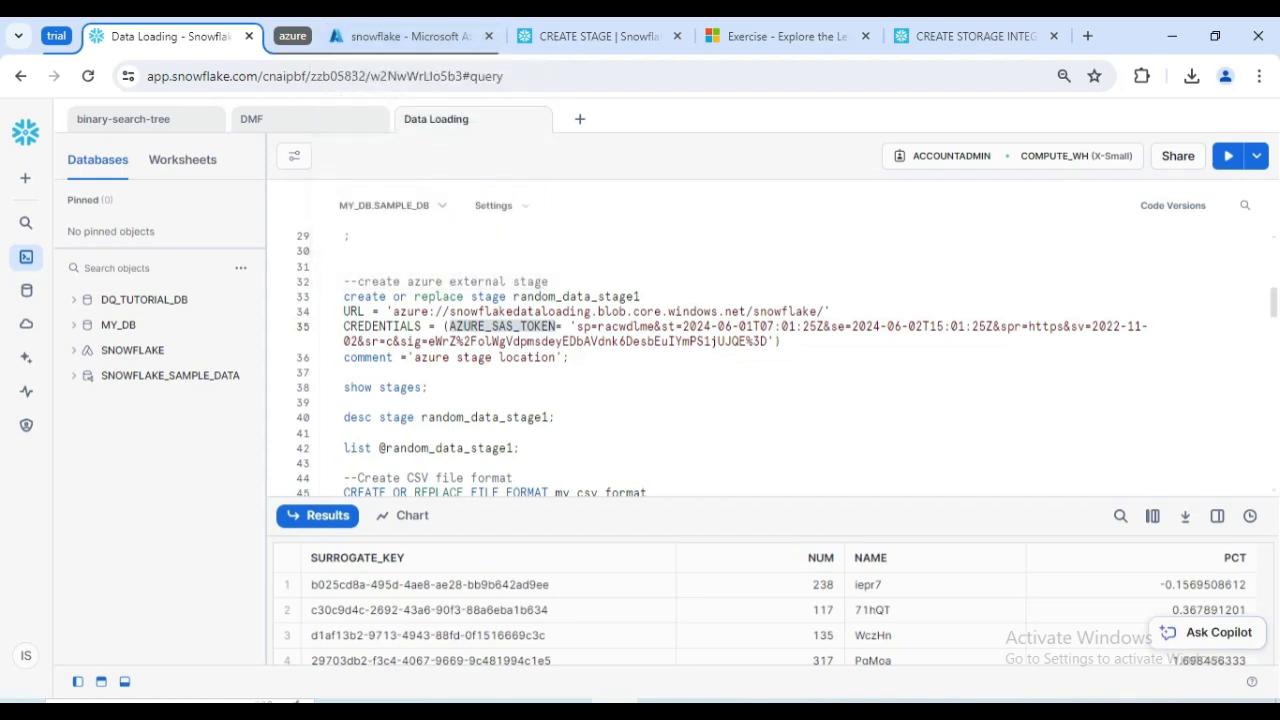
pyautogui.doubleClick(784, 311)
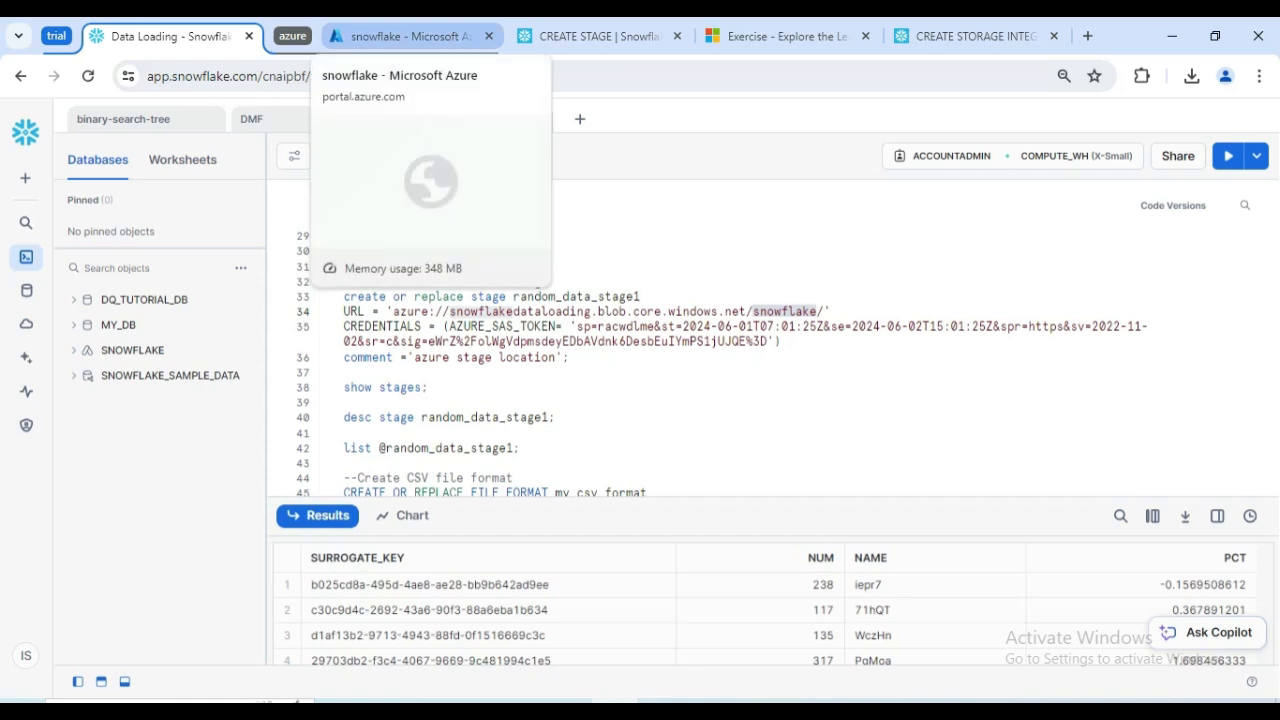
# - Switch to the Azure portal and open the snowflake container's shared access tokens settings
pyautogui.click(400, 36)
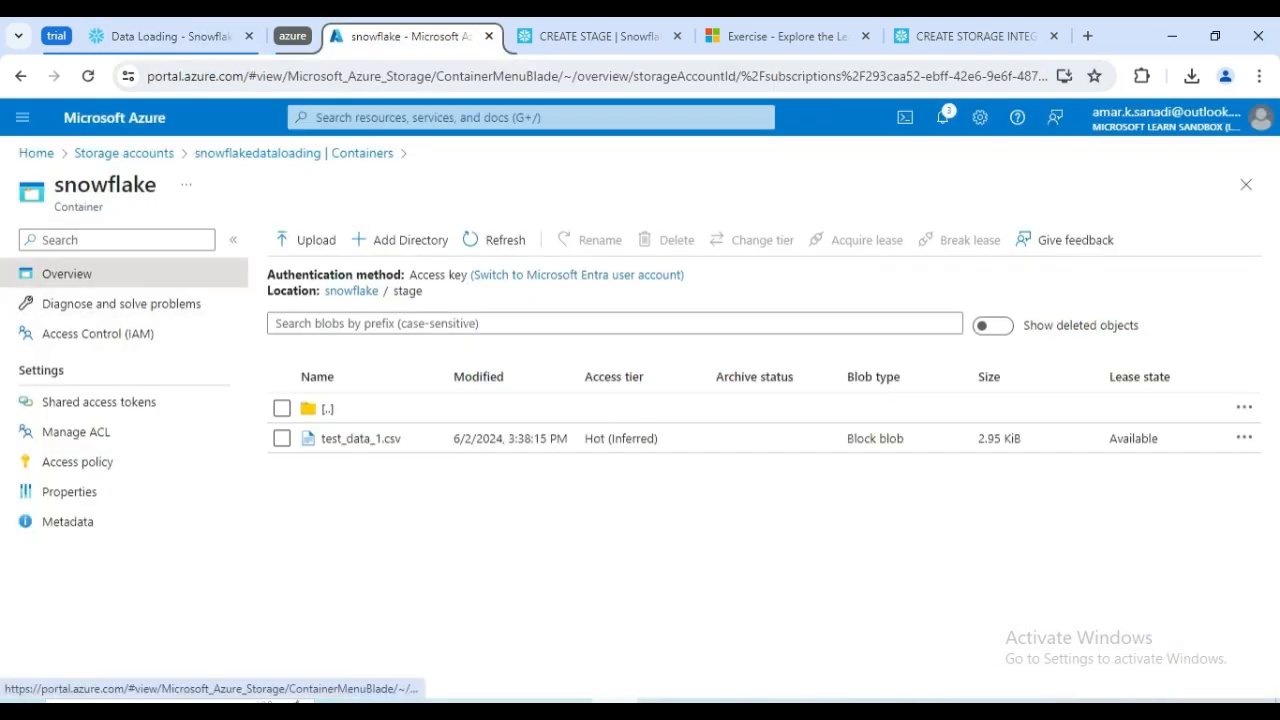
pyautogui.click(99, 401)
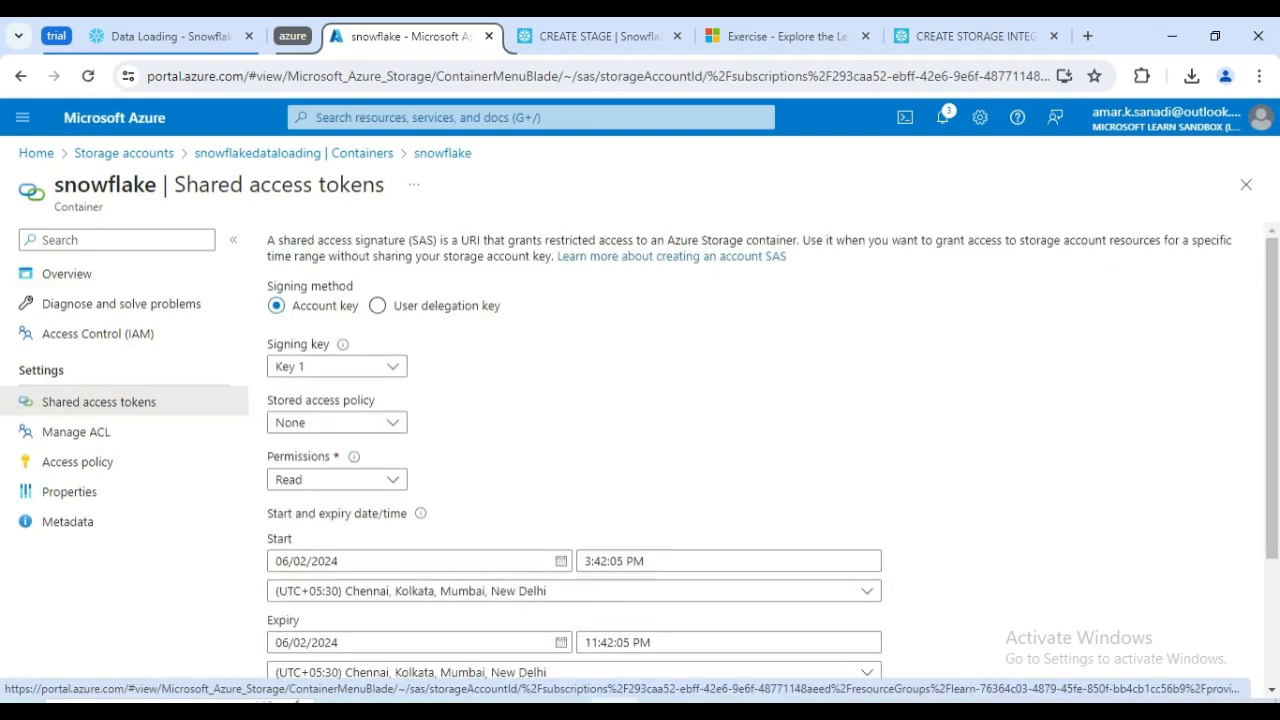
pyautogui.scroll(-1, 338, 424)
pyautogui.scroll(1, 338, 424)
pyautogui.scroll(-1, 770, 460)
pyautogui.scroll(1, 770, 460)
pyautogui.scroll(-1, 770, 460)
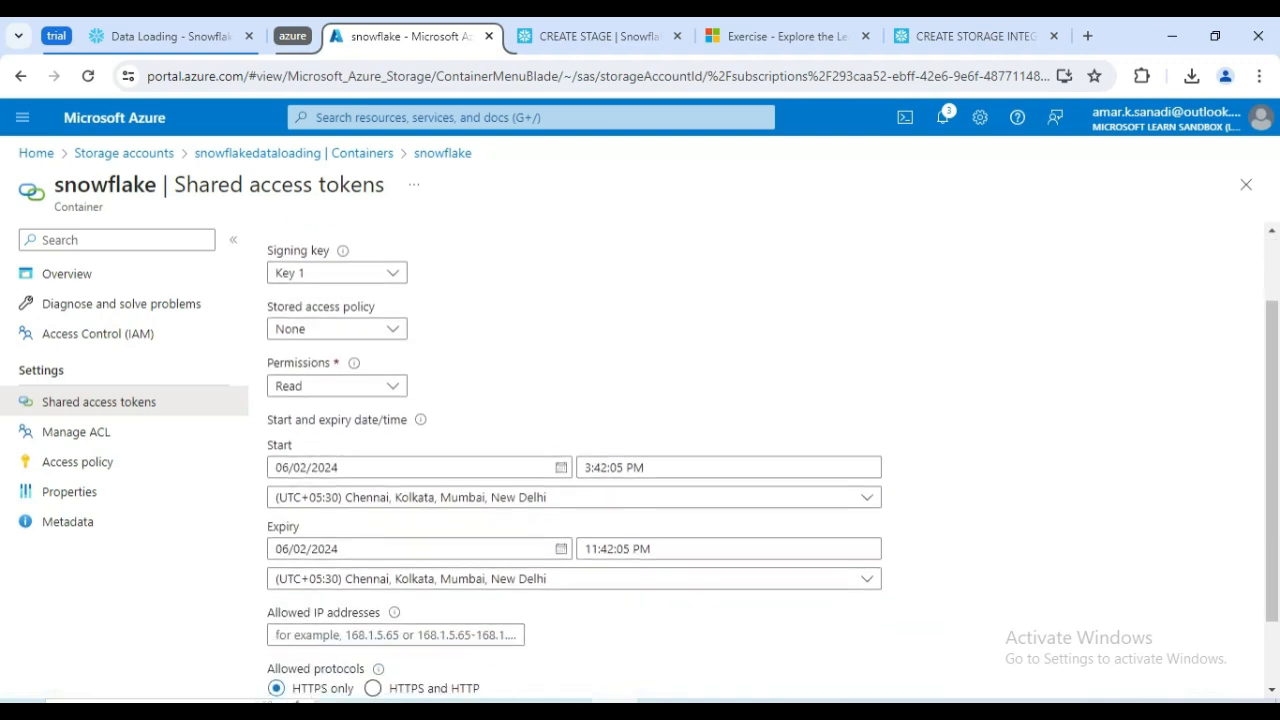
# - Add the Add, Create, Write, Delete, List and Move permissions to Read for the shared access token
pyautogui.click(392, 386)
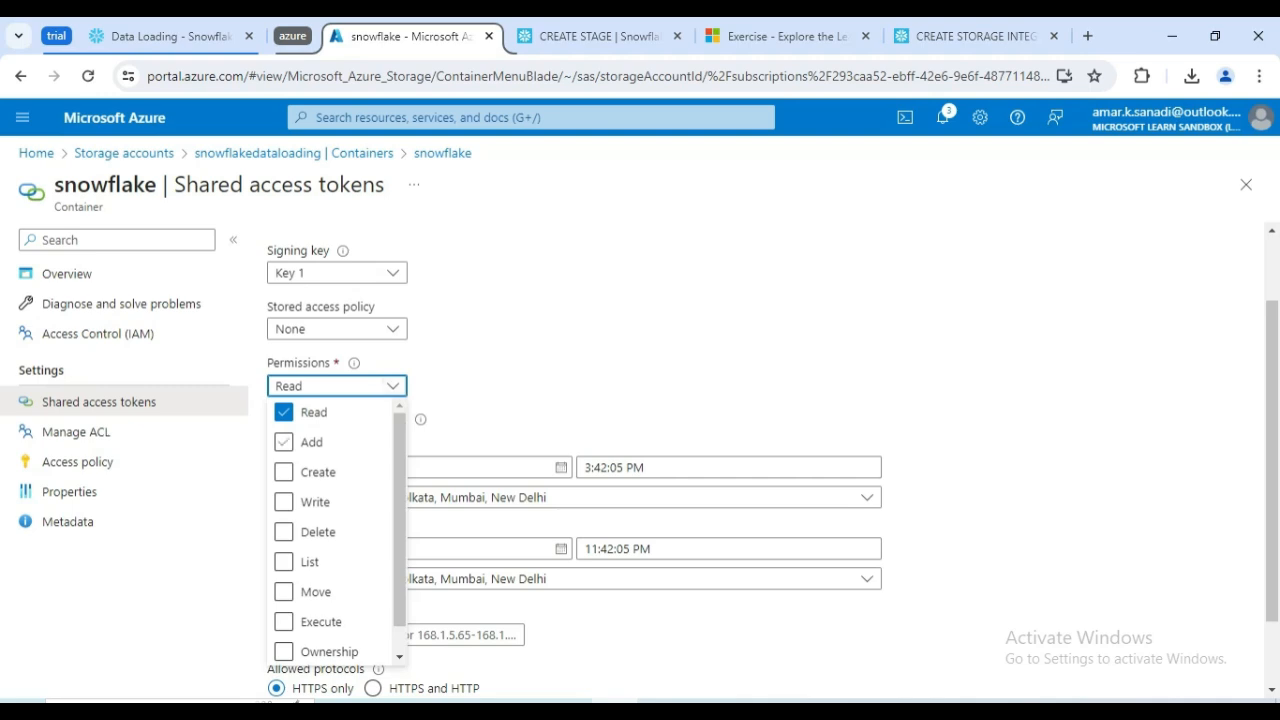
pyautogui.click(284, 442)
pyautogui.click(284, 472)
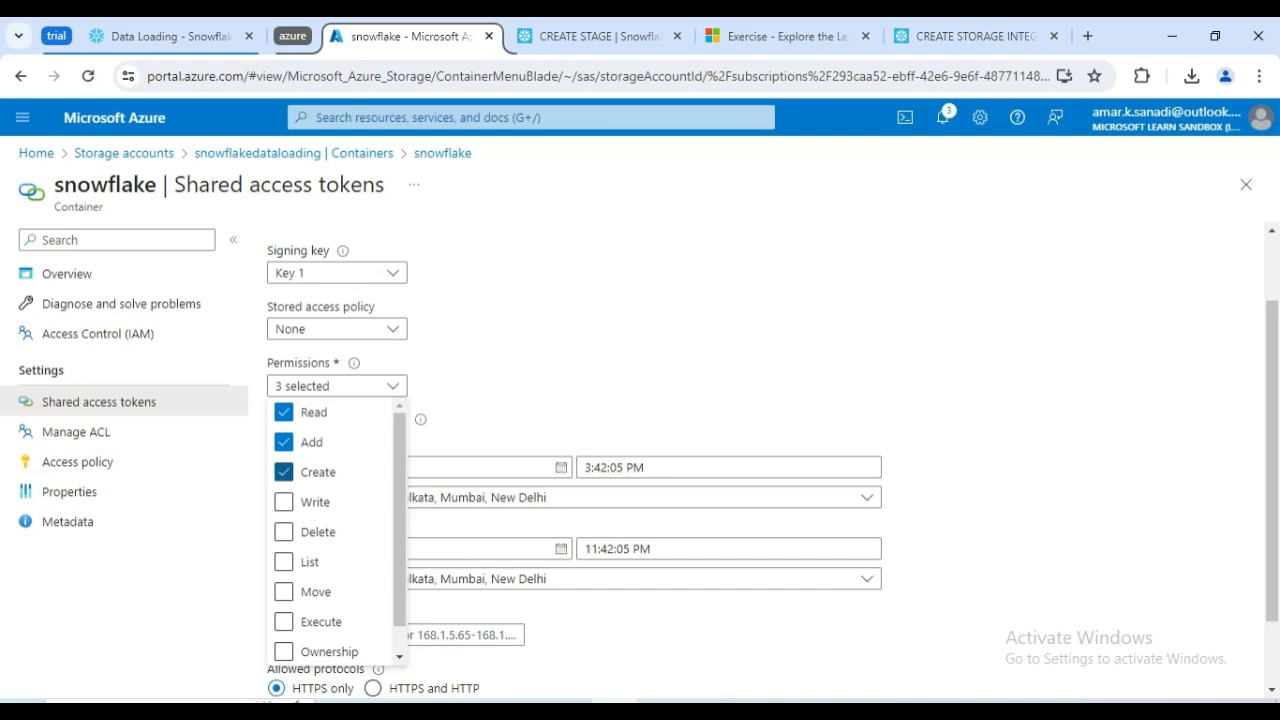
pyautogui.click(284, 502)
pyautogui.click(284, 532)
pyautogui.click(284, 562)
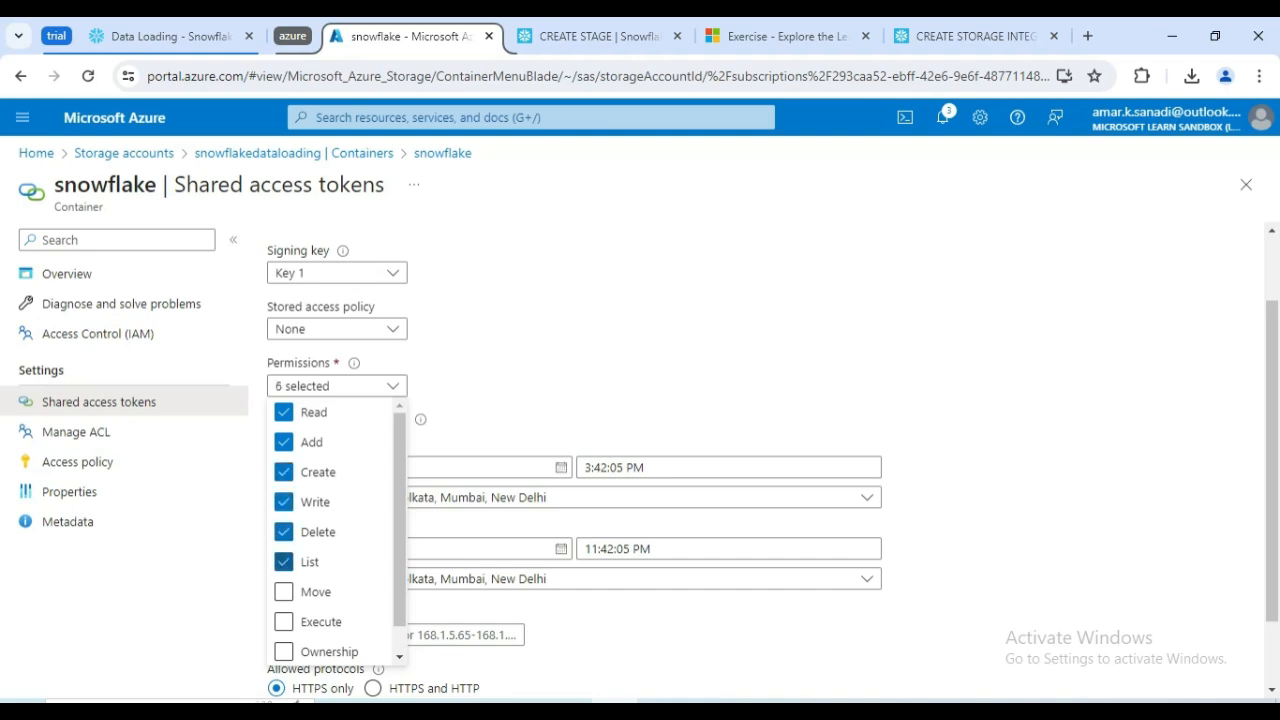
pyautogui.click(284, 592)
pyautogui.scroll(-1, 284, 592)
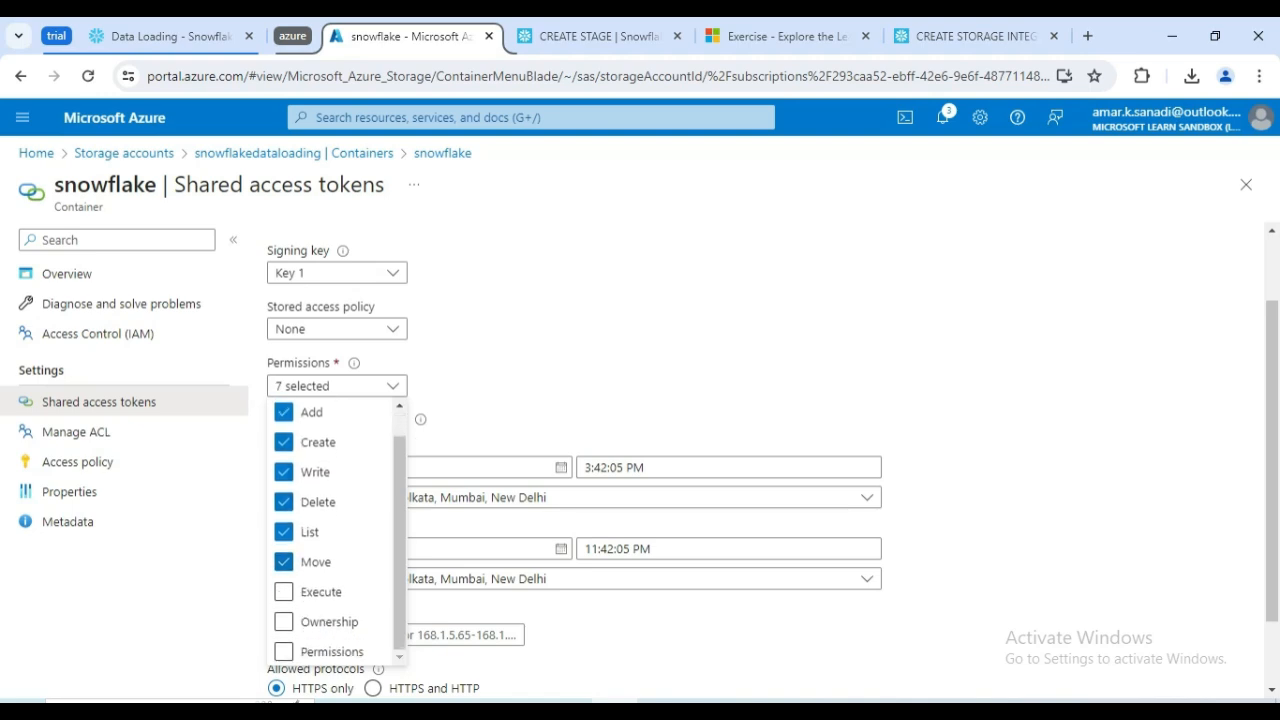
pyautogui.click(520, 405)
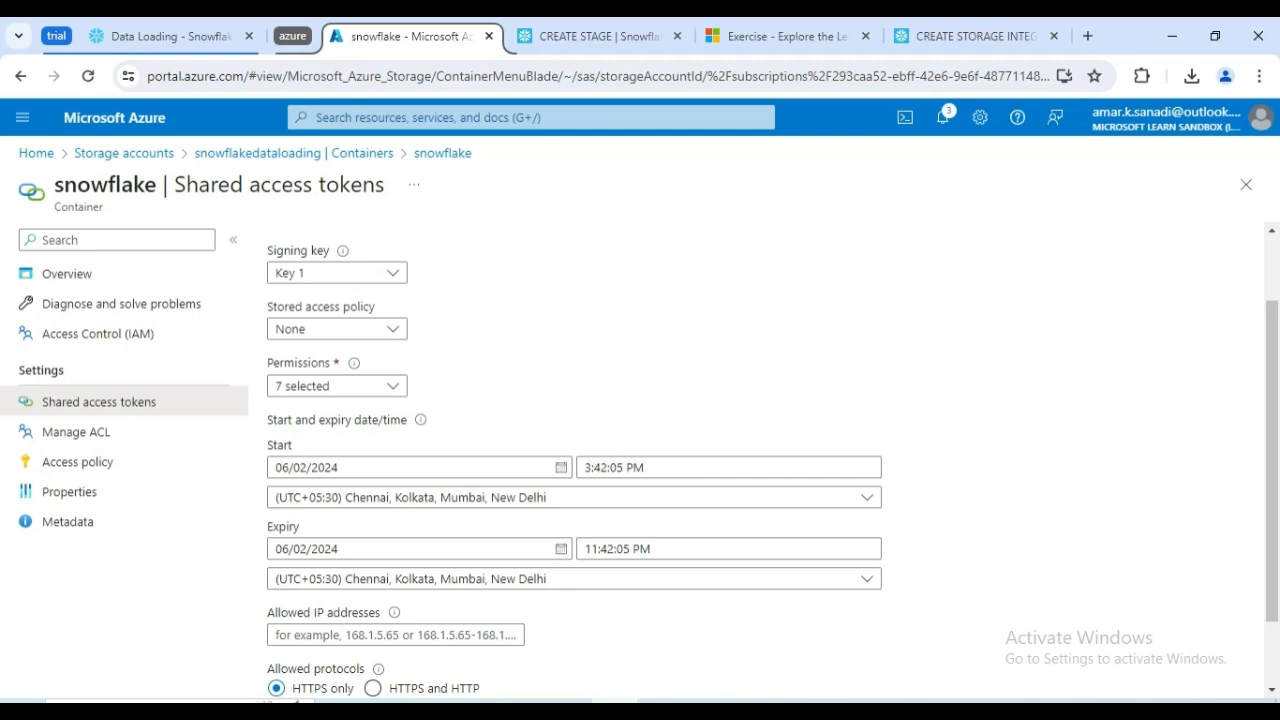
# - Set the token's expiry date to 06/03/2024 and generate the SAS token and URL
pyautogui.scroll(-1, 640, 450)
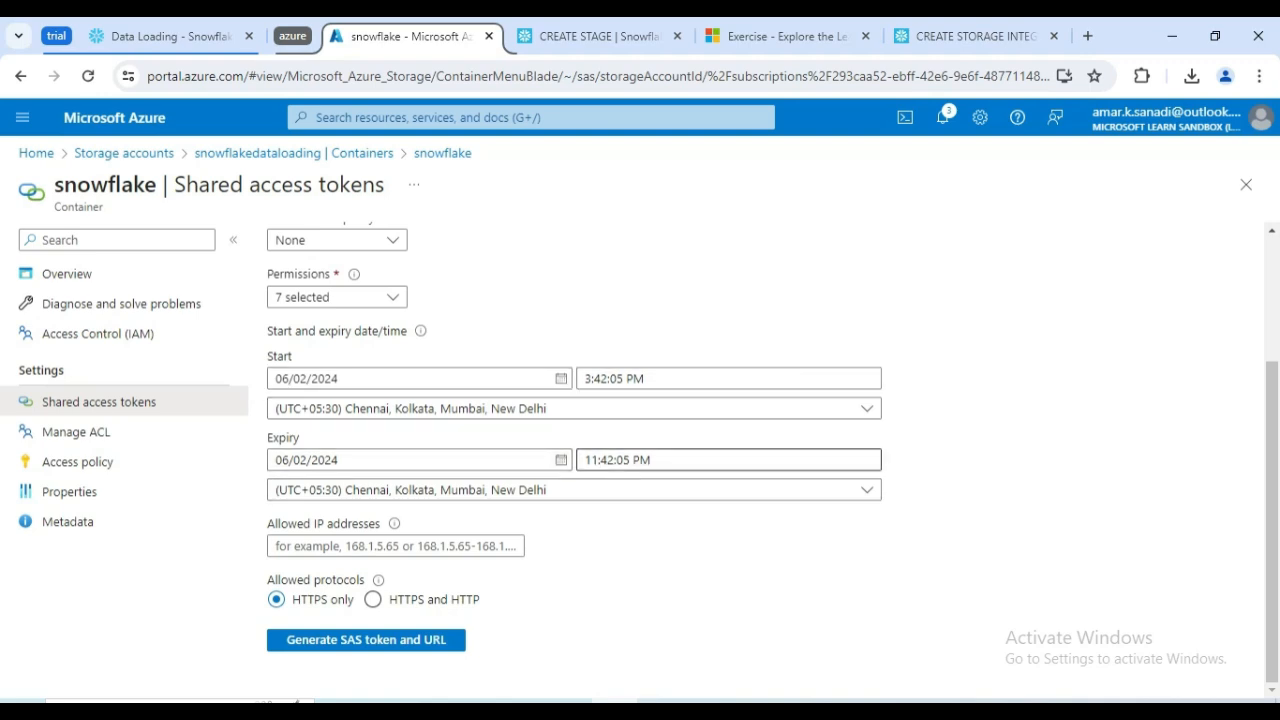
pyautogui.click(561, 460)
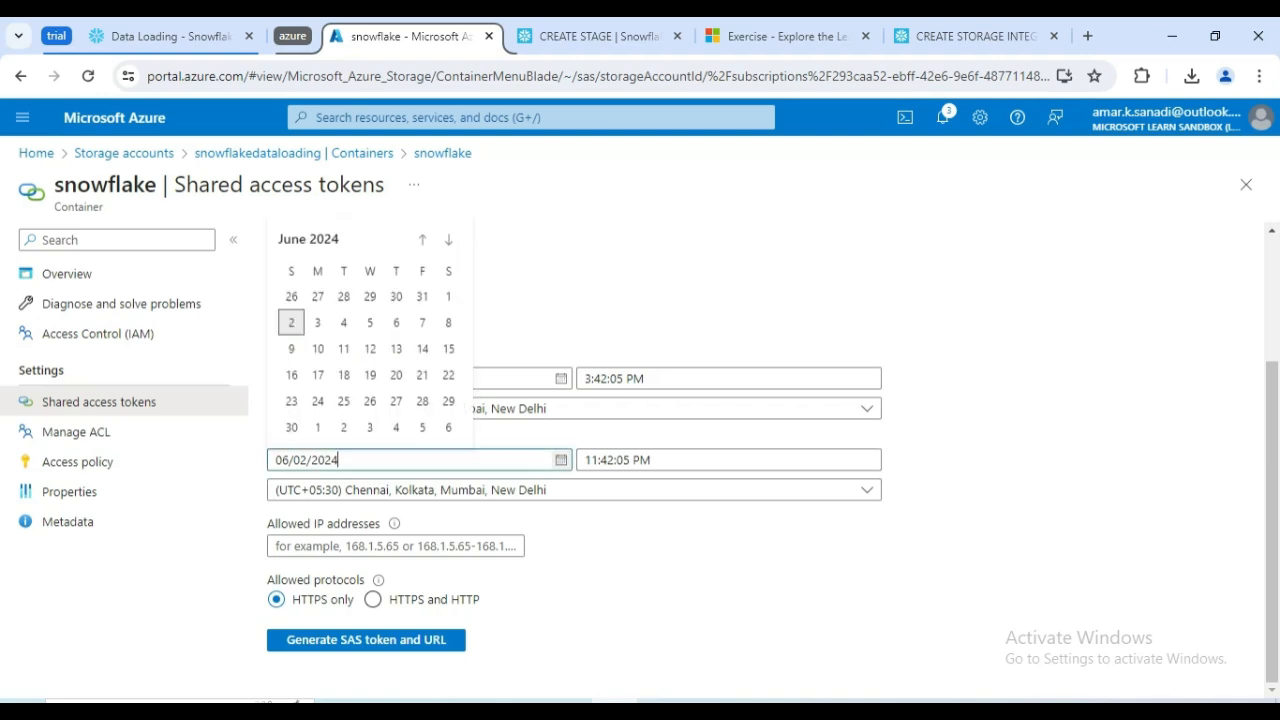
pyautogui.click(317, 322)
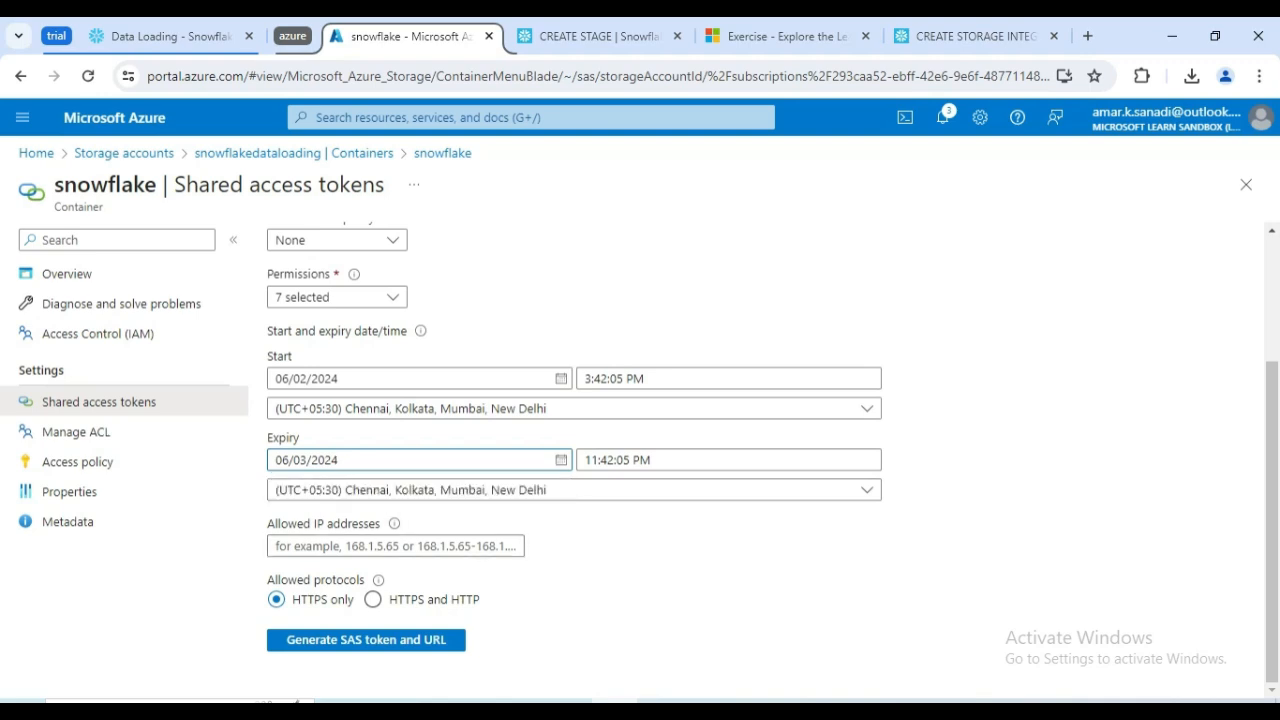
pyautogui.click(366, 640)
pyautogui.scroll(-2, 756, 460)
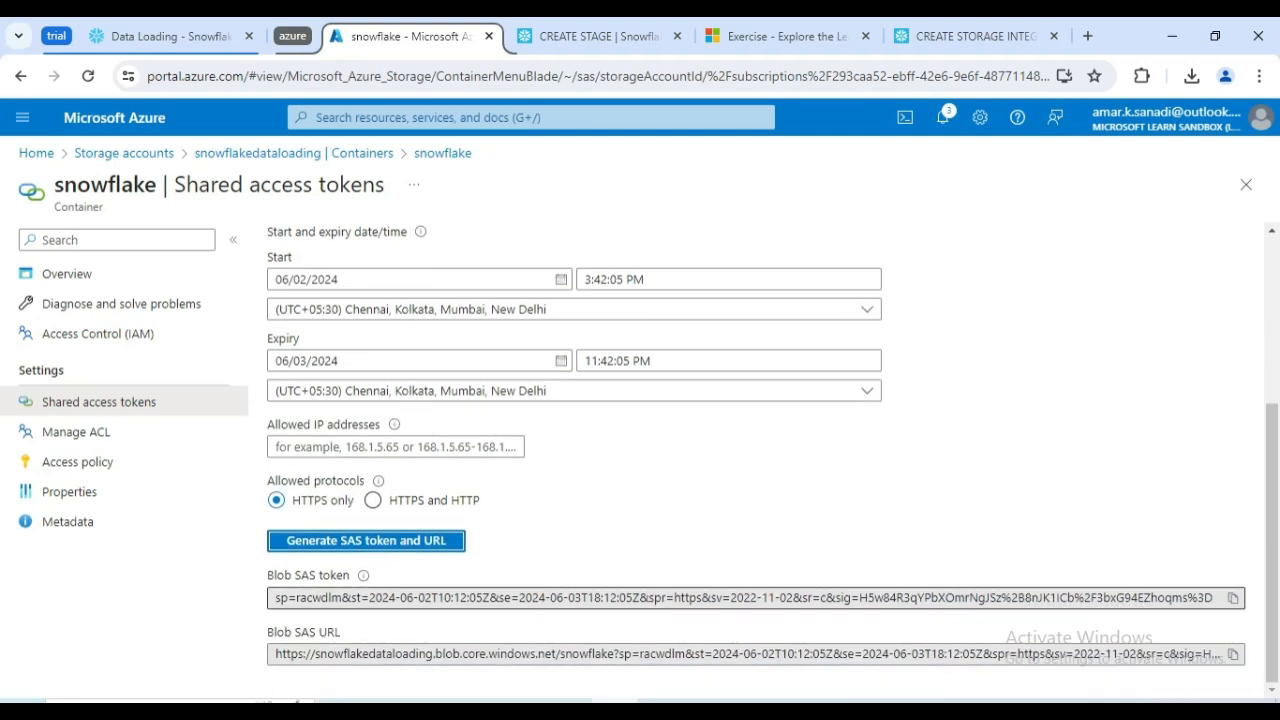
# - Copy the generated blob SAS token, switch to Snowflake, replace the AZURE_SAS_TOKEN value with it, and run the create stage statement for random_data_stage1
pyautogui.click(1233, 597)
pyautogui.click(180, 37)
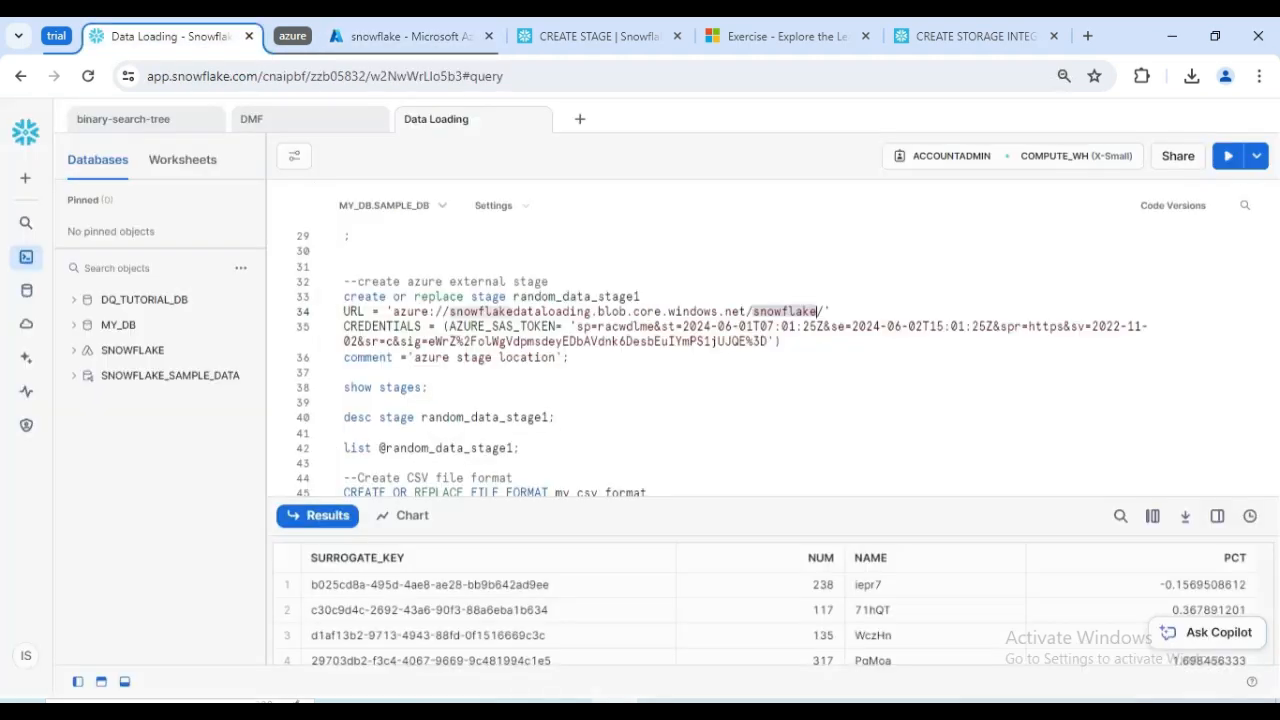
pyautogui.click(576, 326)
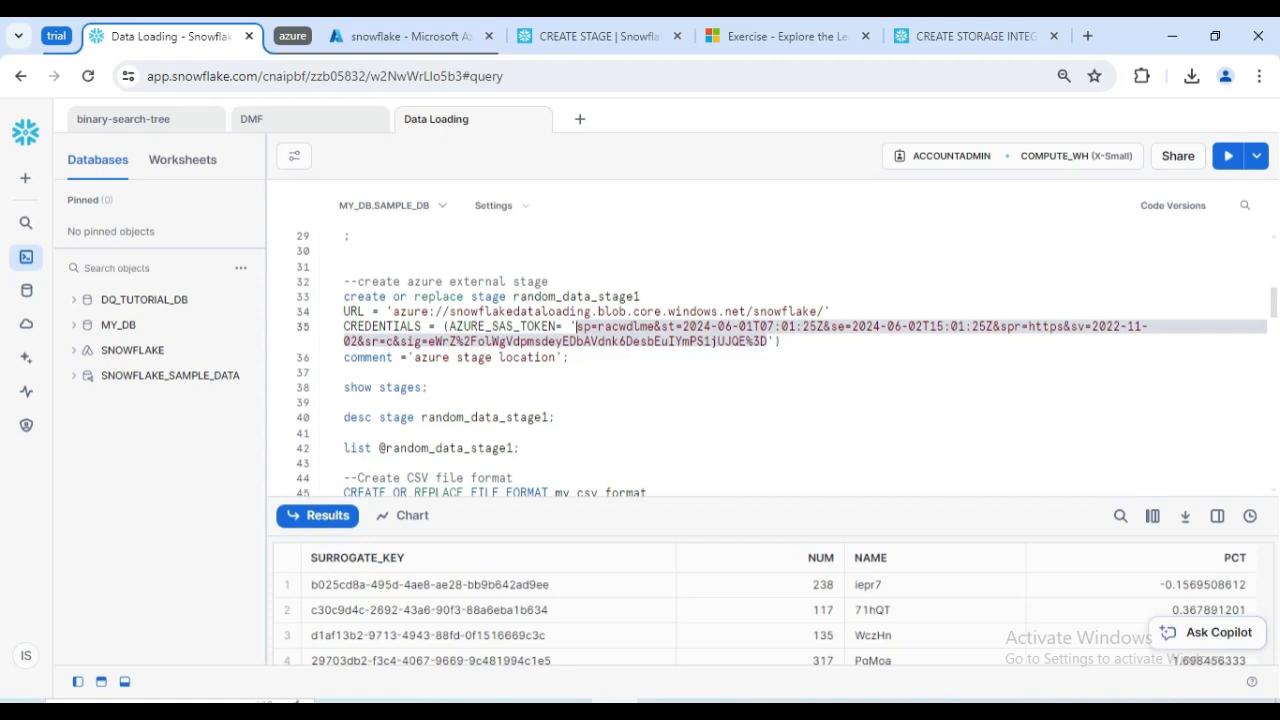
pyautogui.hotkey('ctrl', 'v')
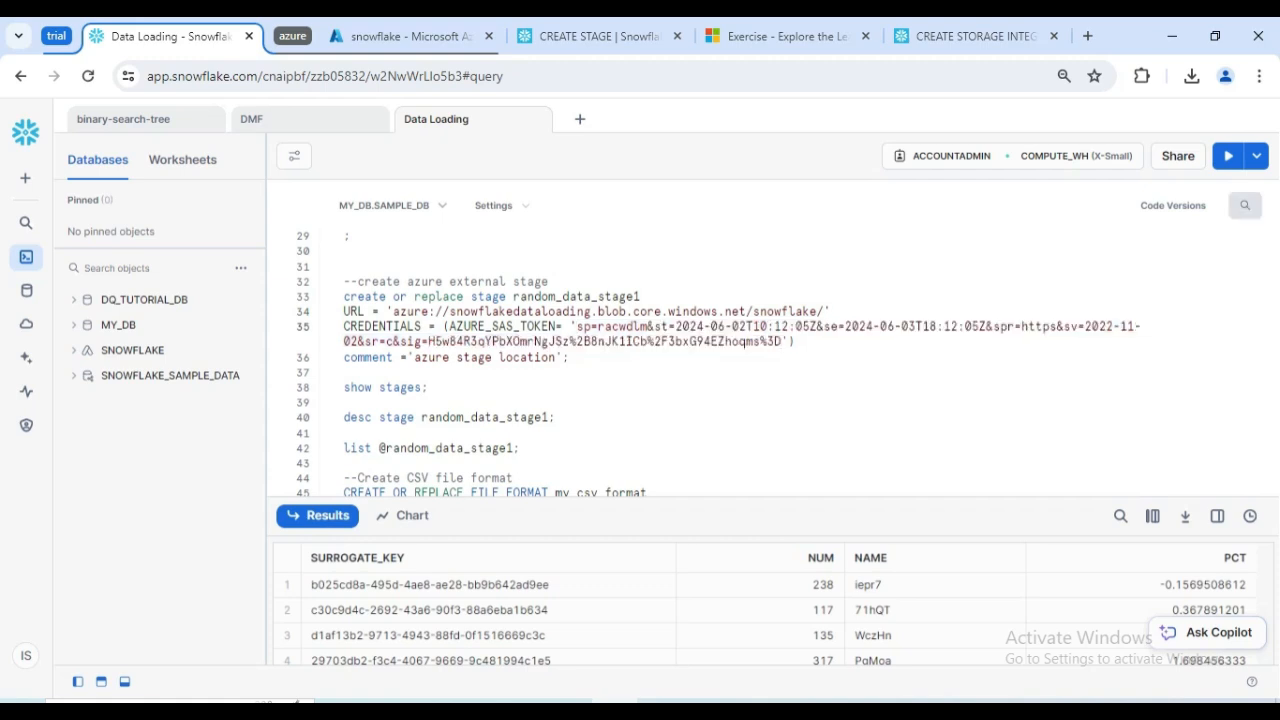
pyautogui.hotkey('ctrl', 'Return')
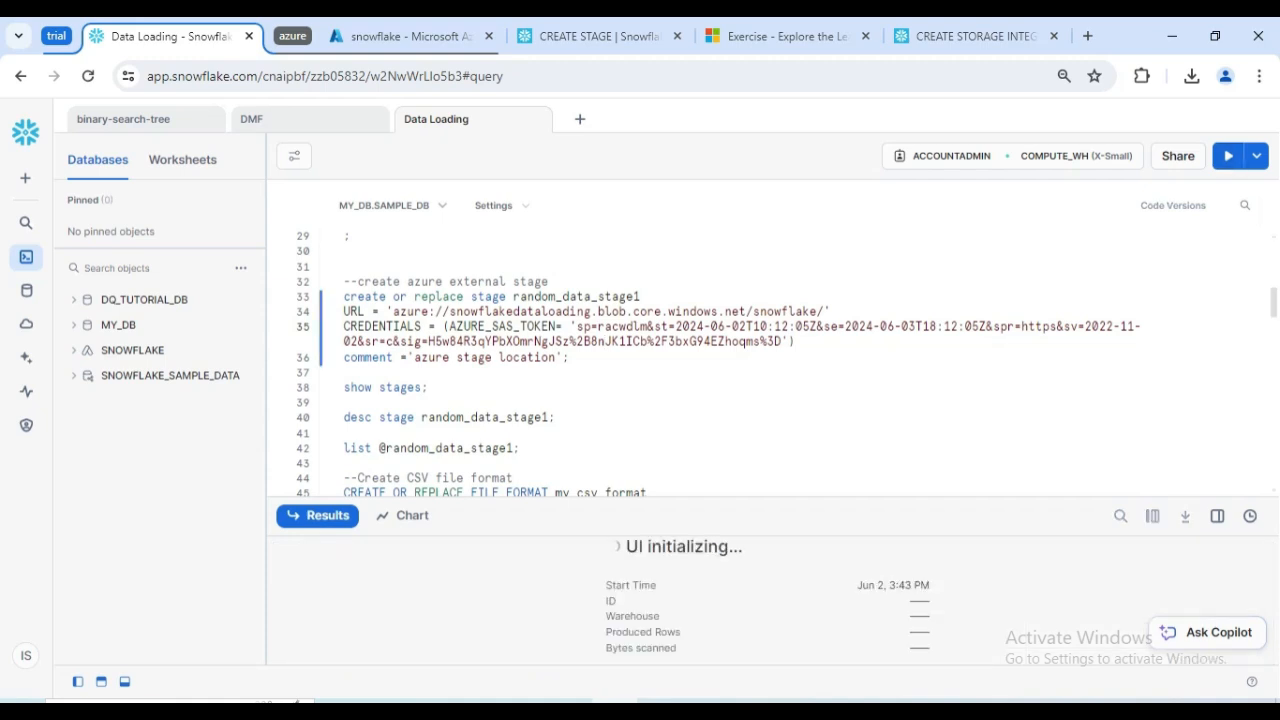
# - Run the show stages statement and examine the listed stage's details, including its URL and credentials columns
pyautogui.click(380, 388)
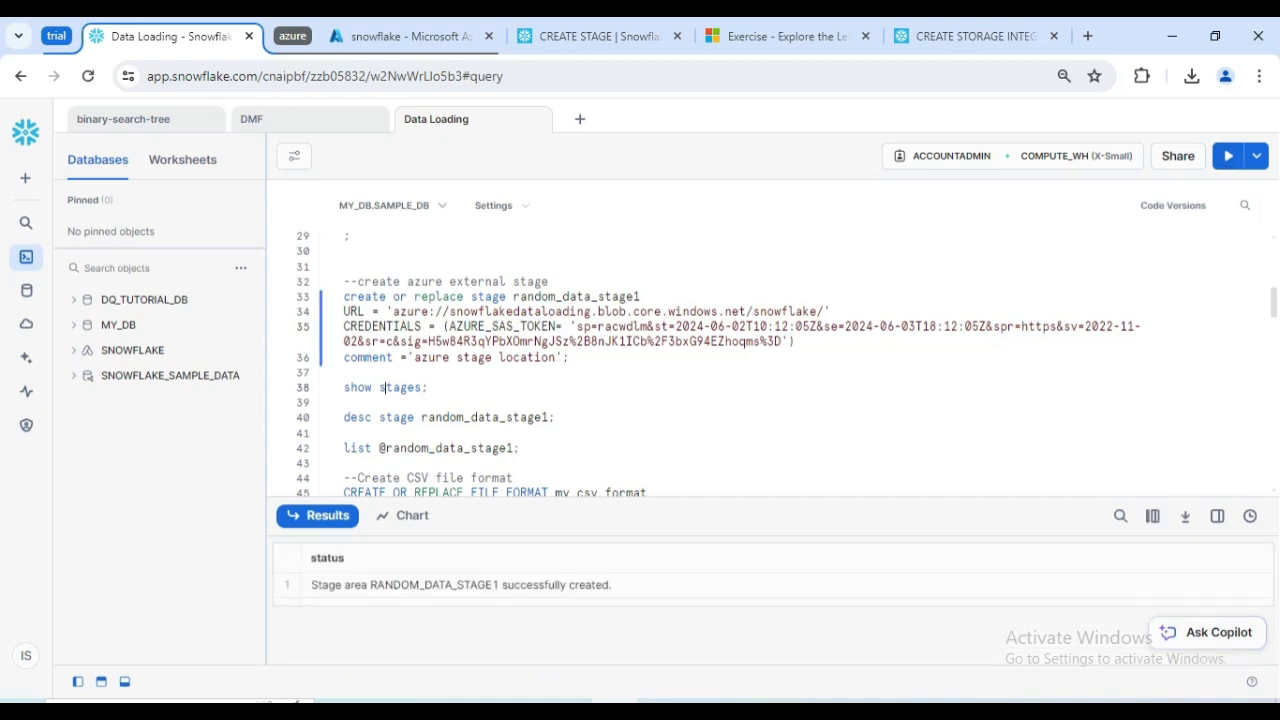
pyautogui.click(1228, 156)
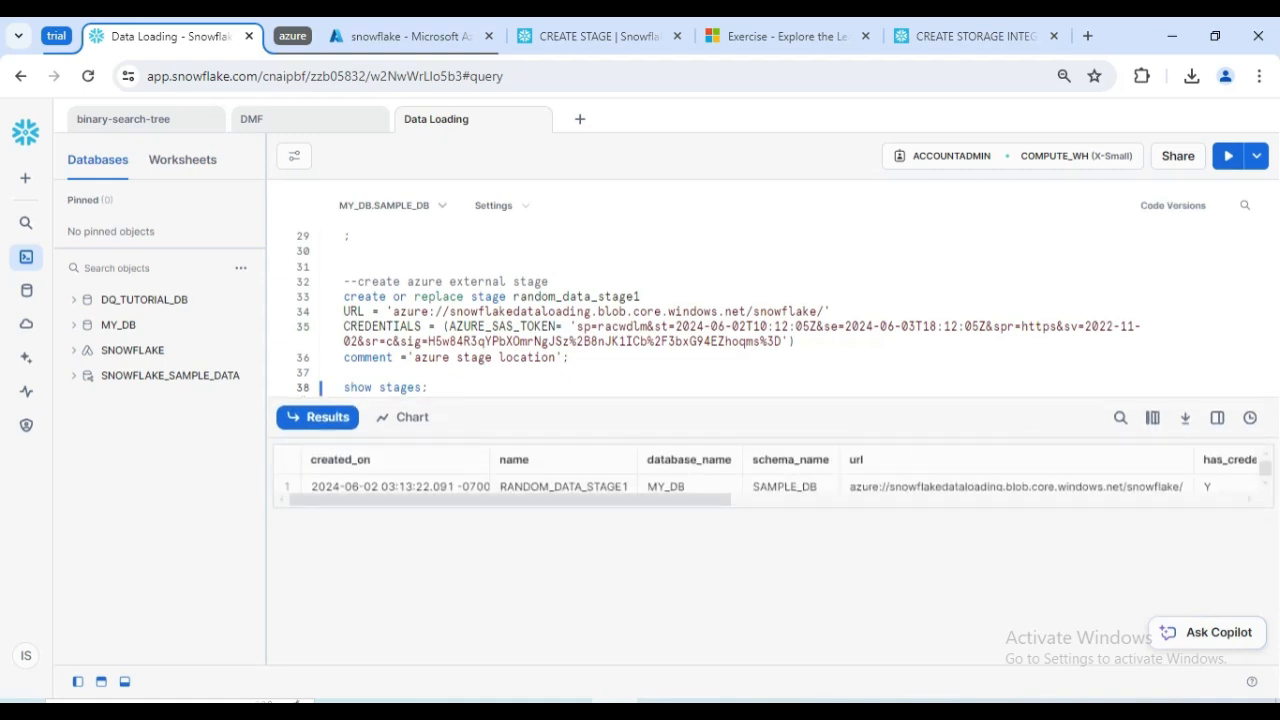
pyautogui.hscroll(5, 770, 480)
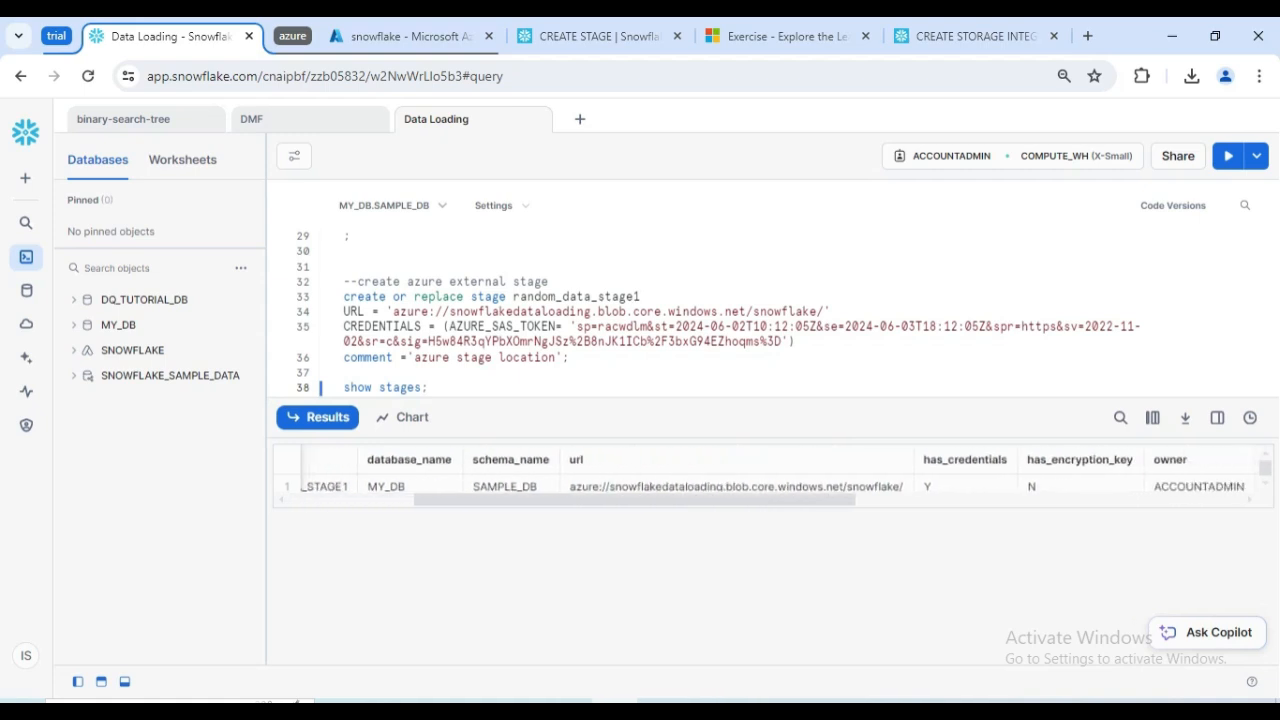
pyautogui.click(736, 460)
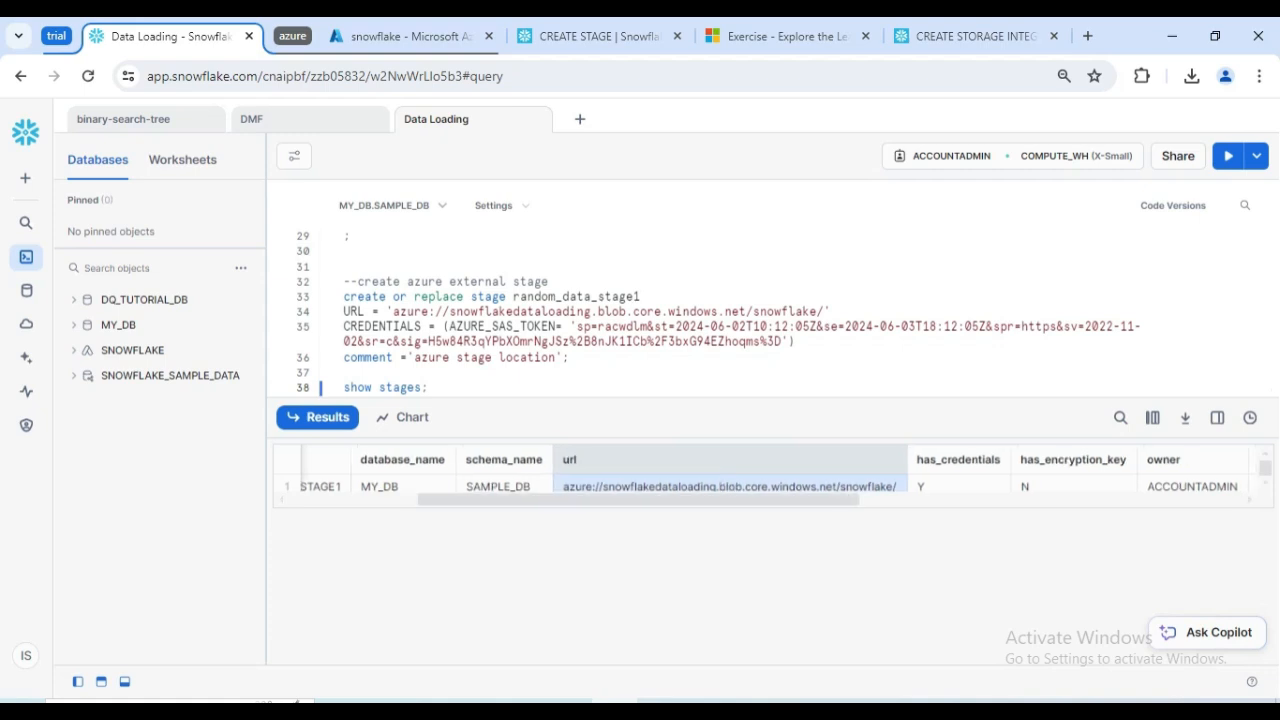
pyautogui.hscroll(8, 770, 475)
pyautogui.hscroll(2, 770, 475)
pyautogui.hscroll(-6, 770, 475)
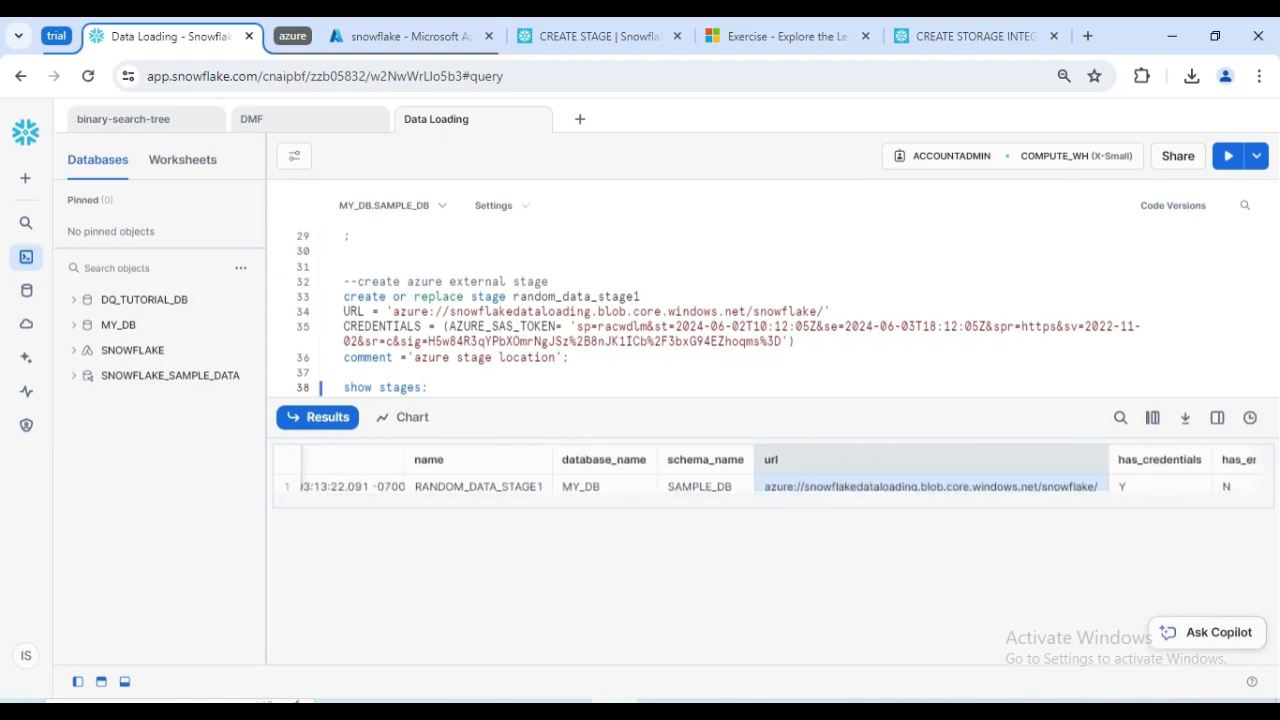
# - Describe random_data_stage1 and review its file format, copy option, location and directory properties
pyautogui.moveTo(735, 397); pyautogui.dragTo(735, 453)
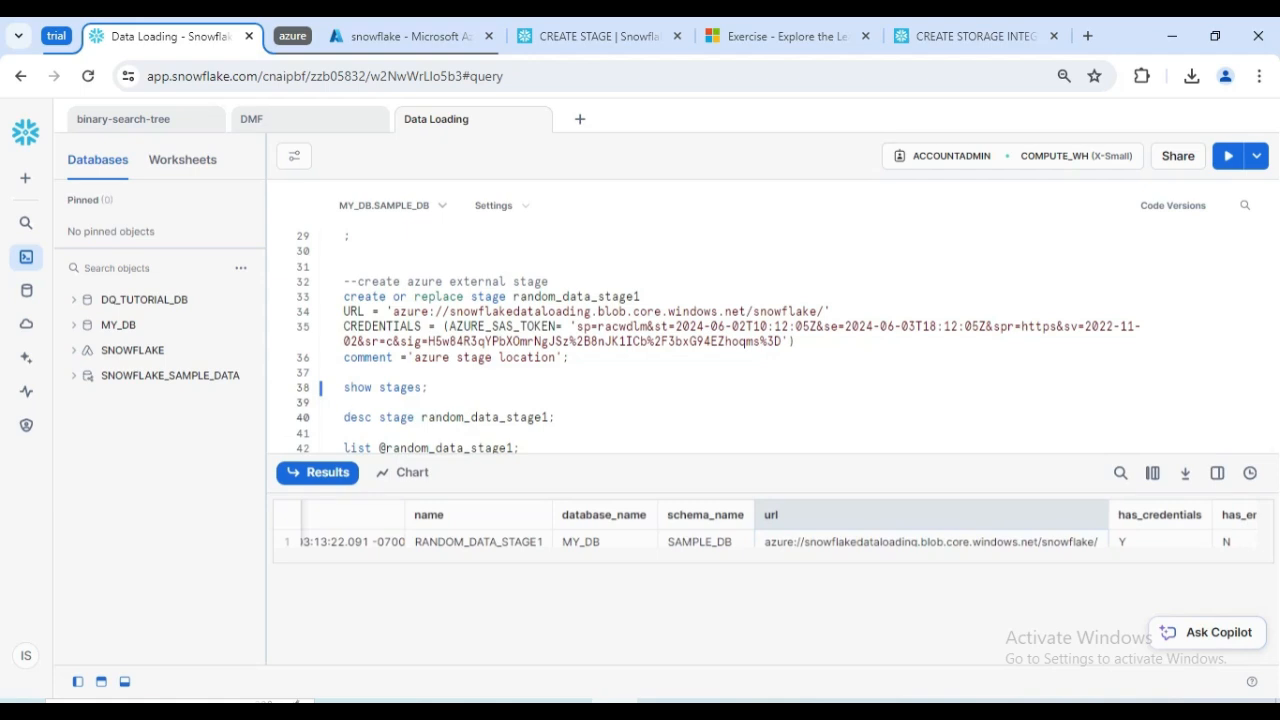
pyautogui.click(1228, 156)
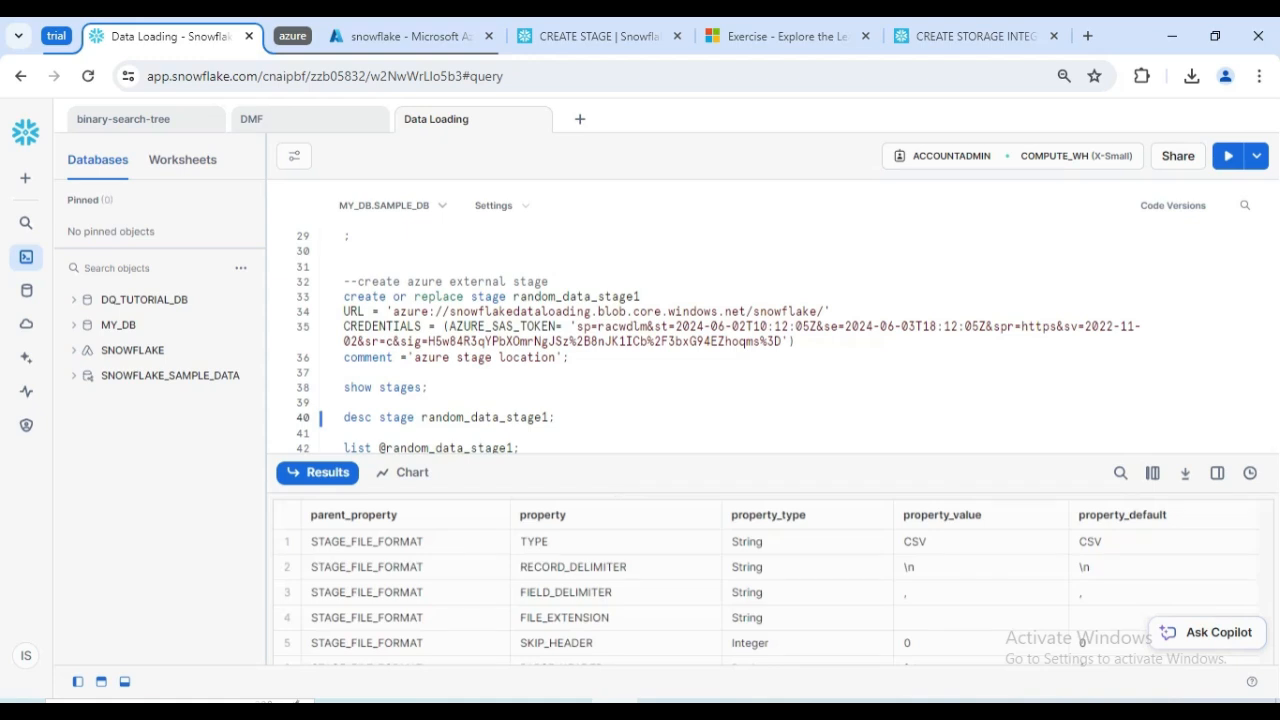
pyautogui.moveTo(770, 454); pyautogui.dragTo(770, 324)
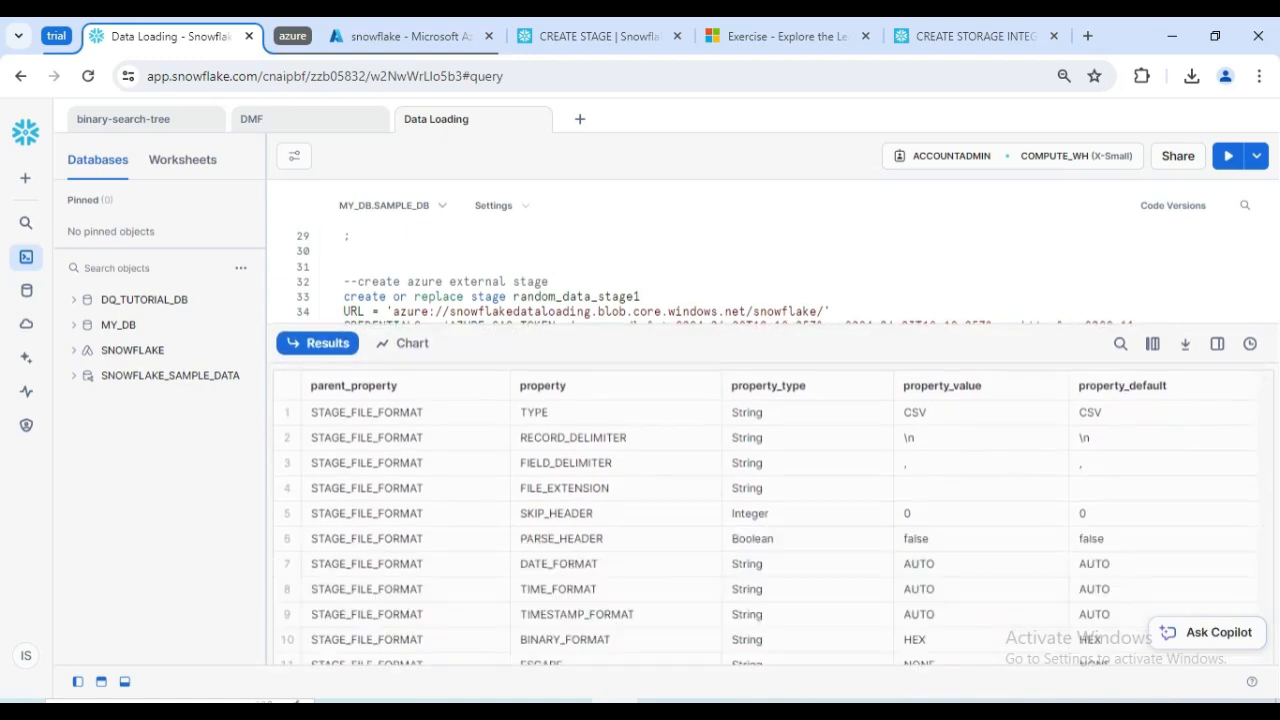
pyautogui.scroll(-3, 770, 530)
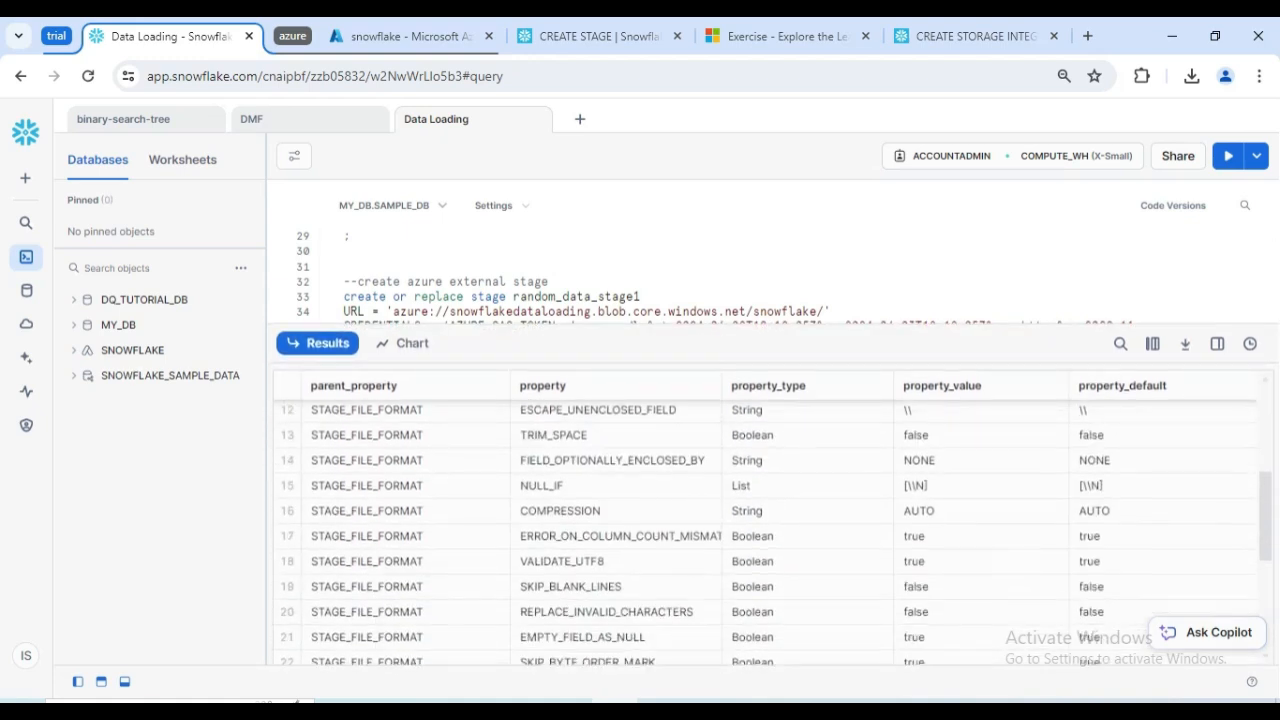
pyautogui.scroll(-3, 770, 530)
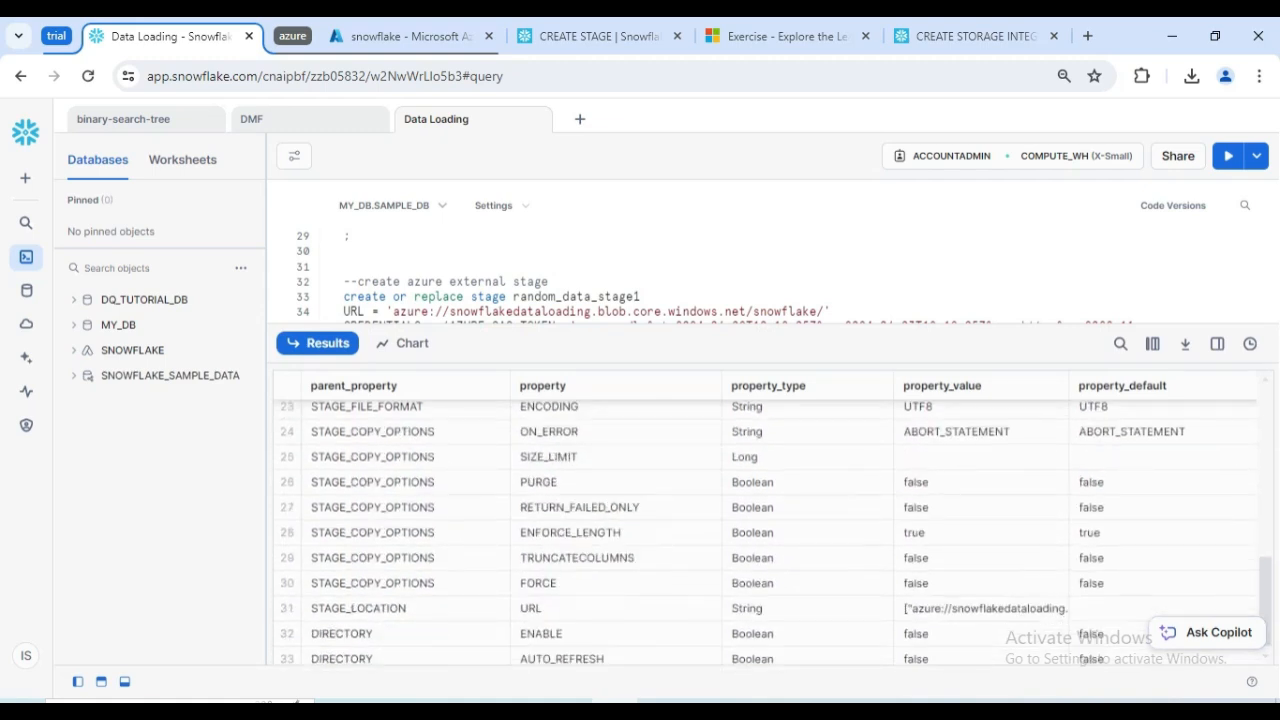
pyautogui.scroll(2, 770, 530)
pyautogui.scroll(3, 770, 530)
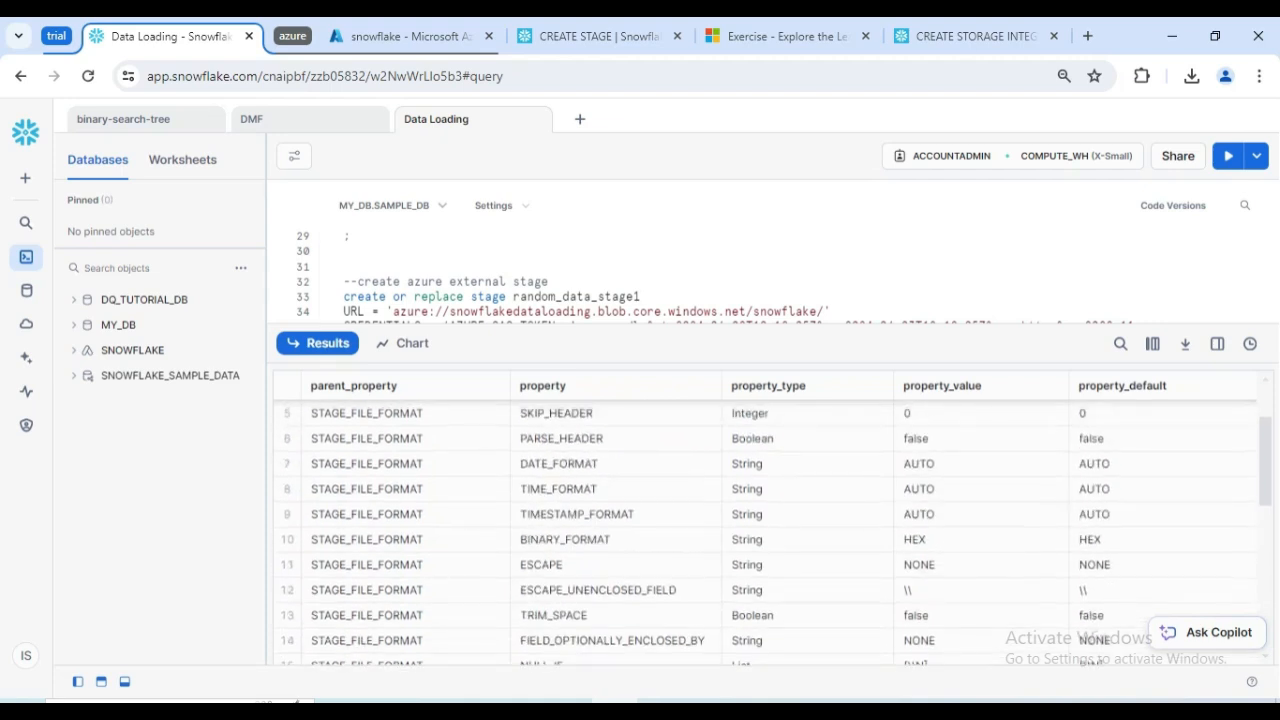
pyautogui.scroll(2, 770, 530)
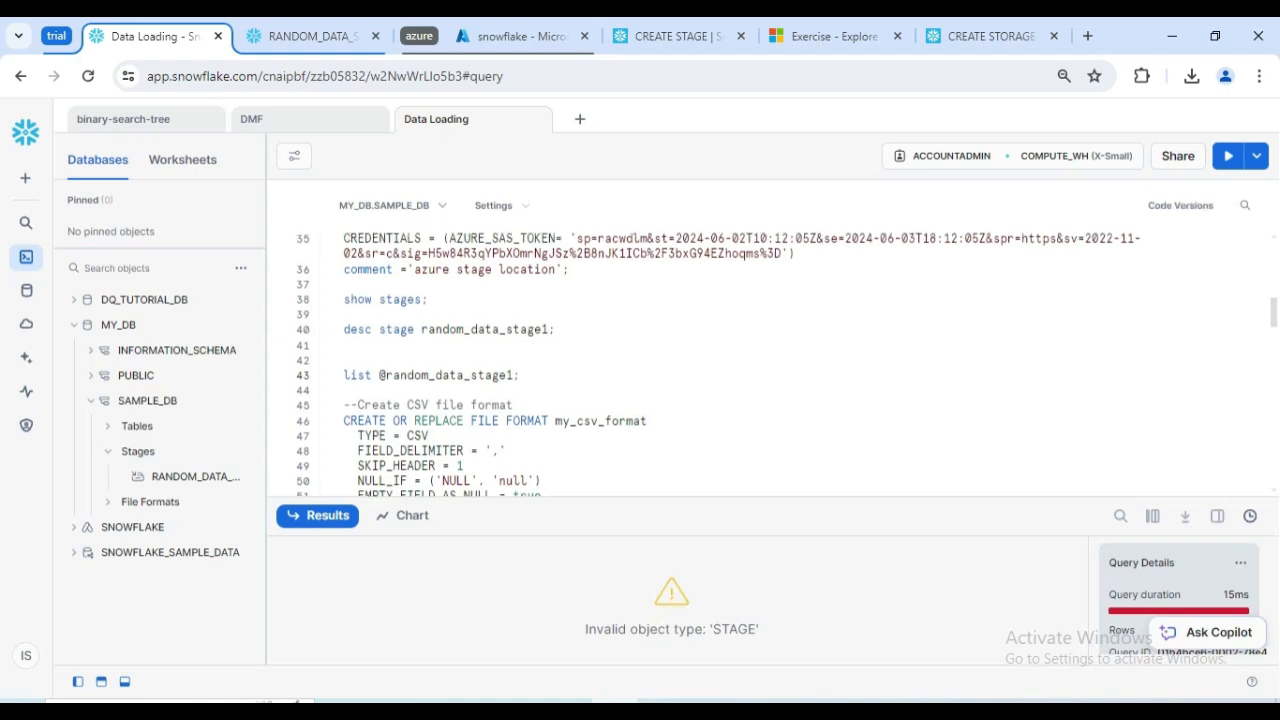
# - List the files in random_data_stage1 and select the path of test_data_1.csv in the output
pyautogui.scroll(2, 770, 360)
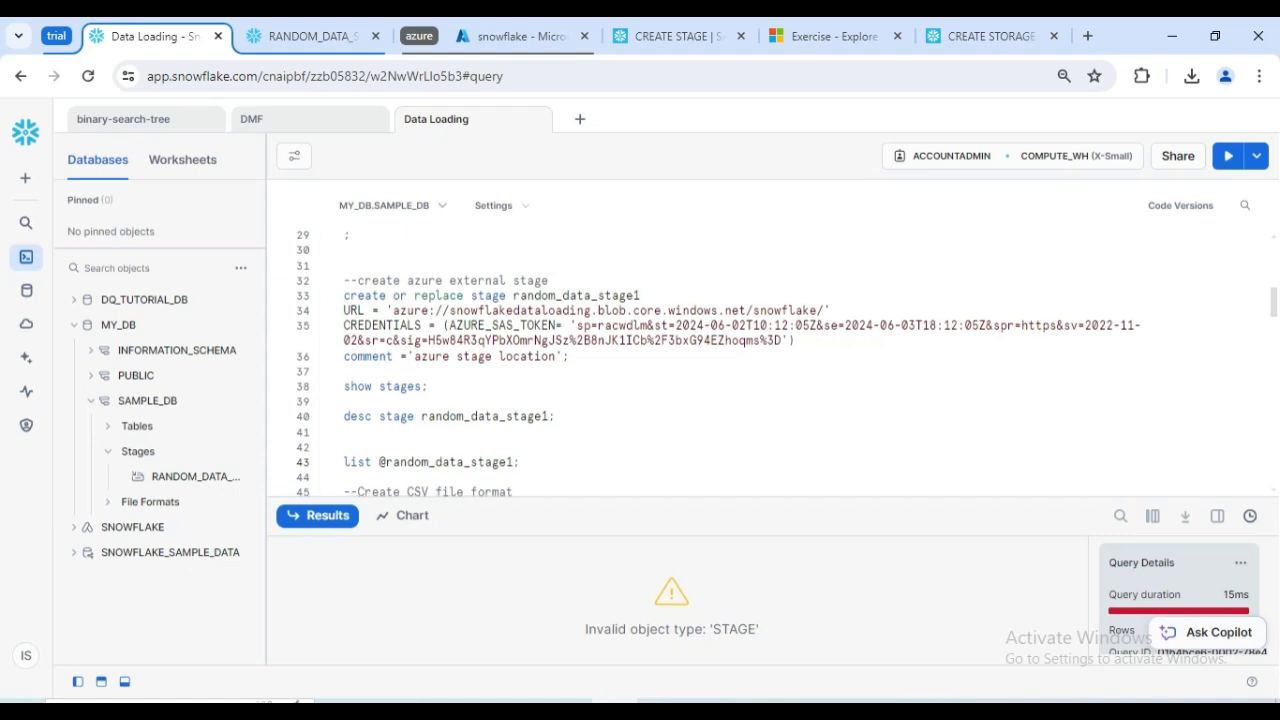
pyautogui.scroll(-2, 770, 360)
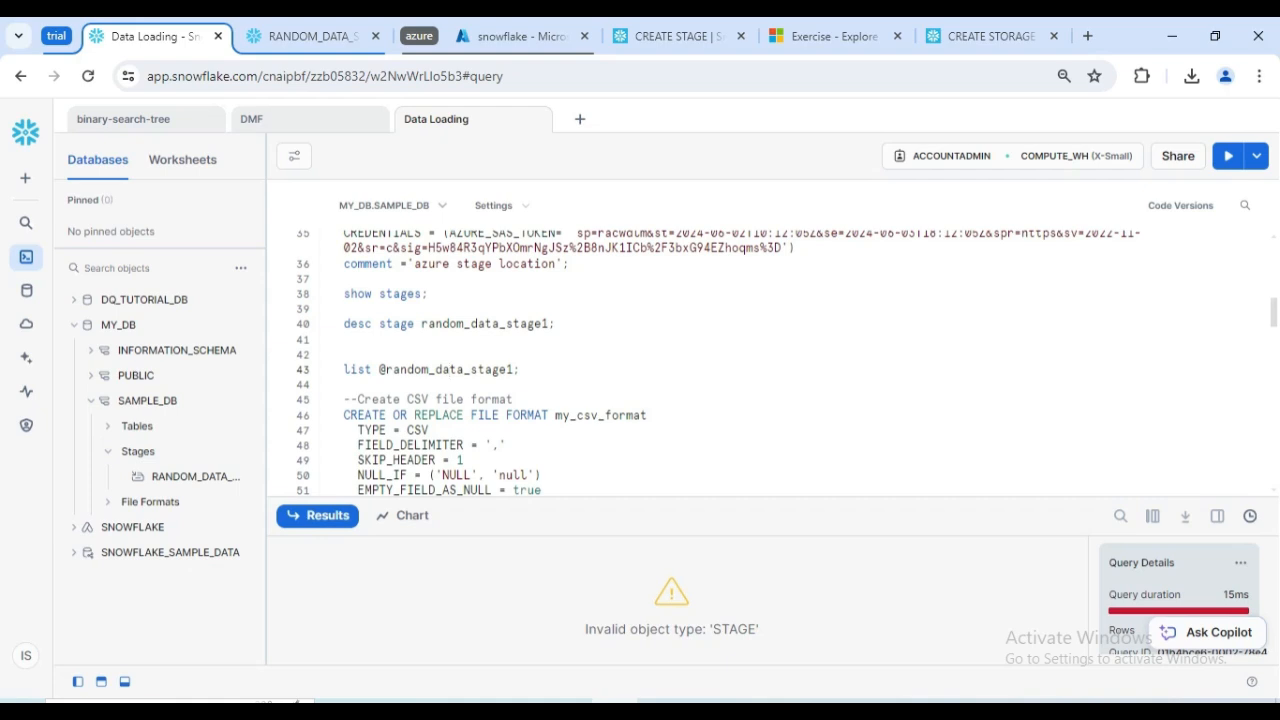
pyautogui.click(1228, 156)
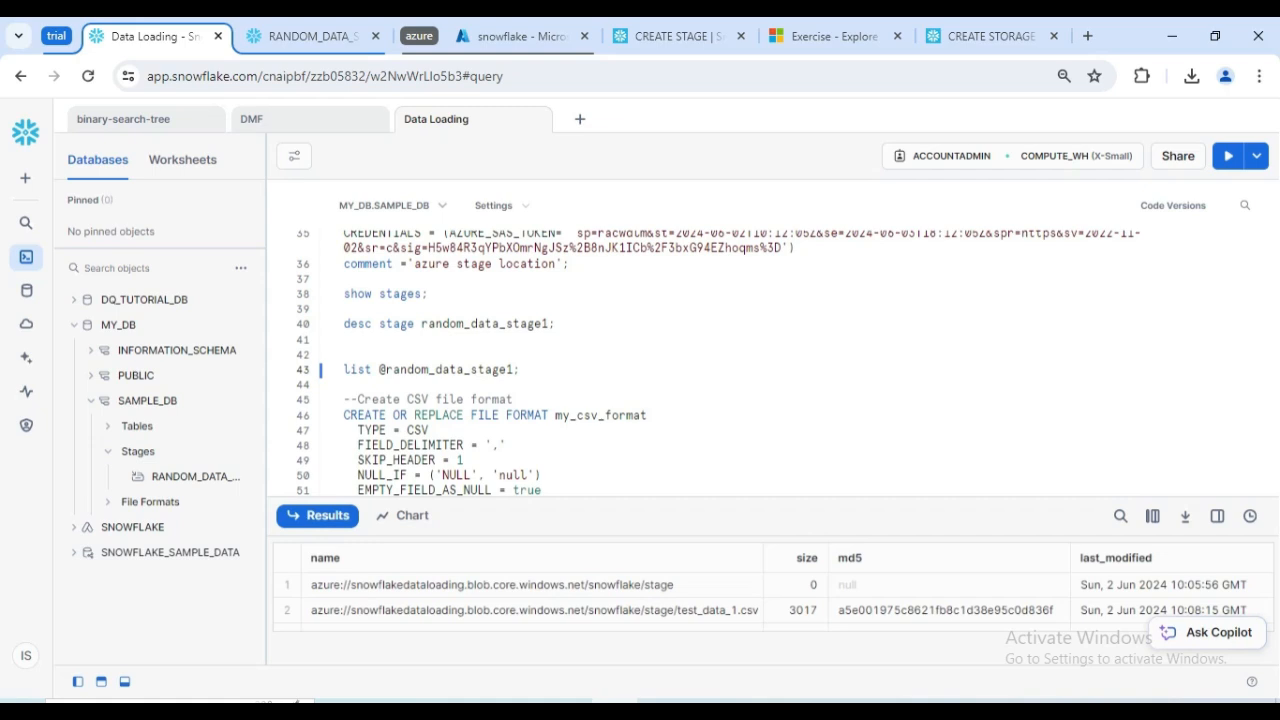
pyautogui.click(534, 610)
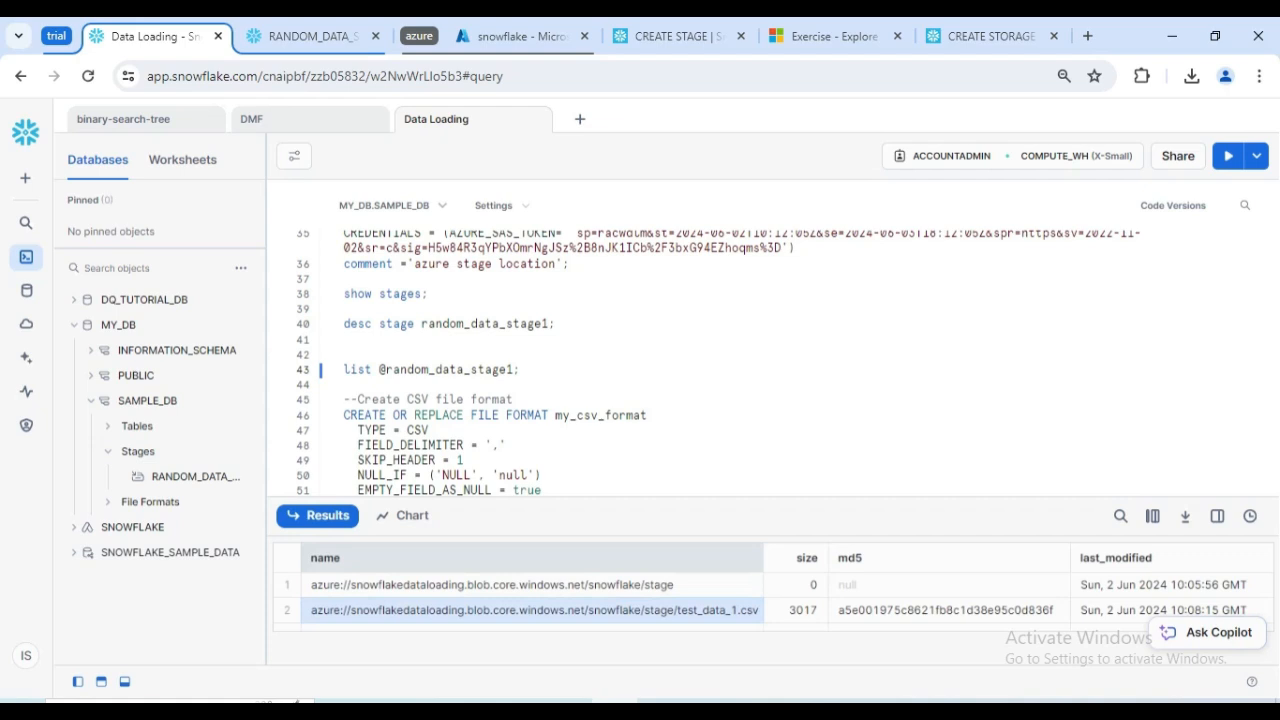
# - Review the options of the my_csv_format file format and run its create or replace statement
pyautogui.scroll(-1, 770, 360)
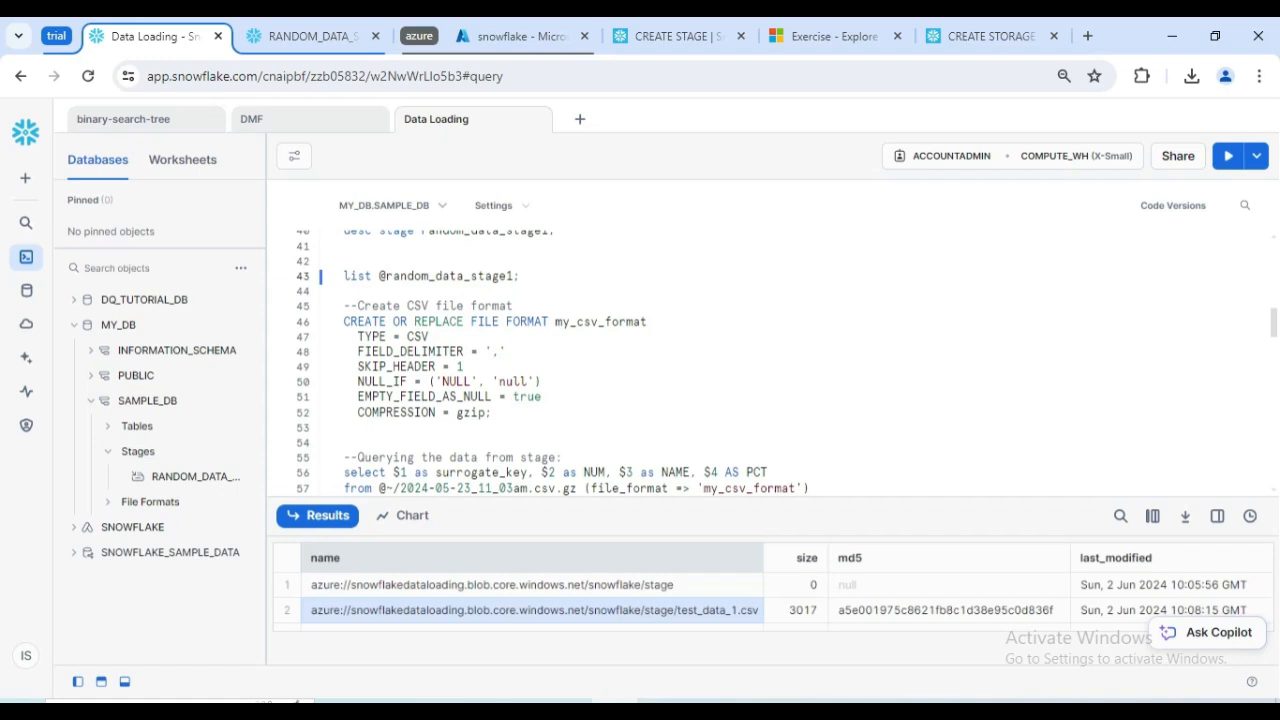
pyautogui.doubleClick(576, 321)
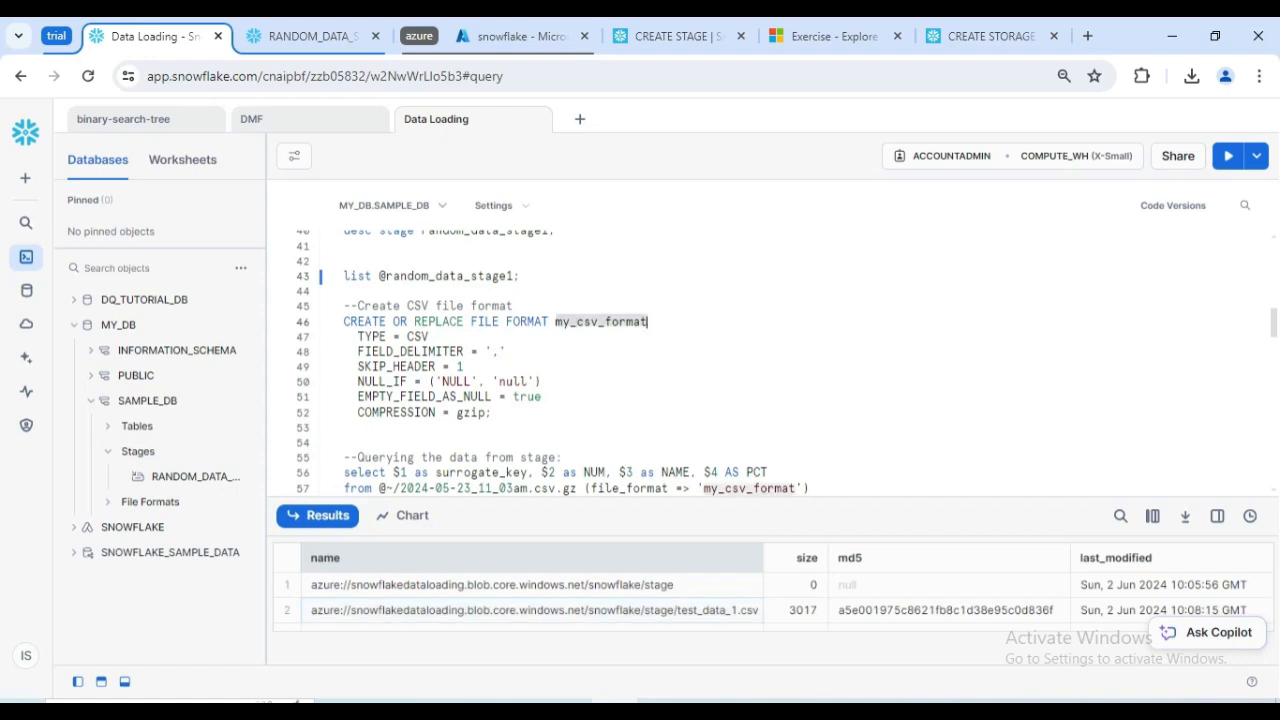
pyautogui.doubleClick(438, 322)
pyautogui.click(505, 321)
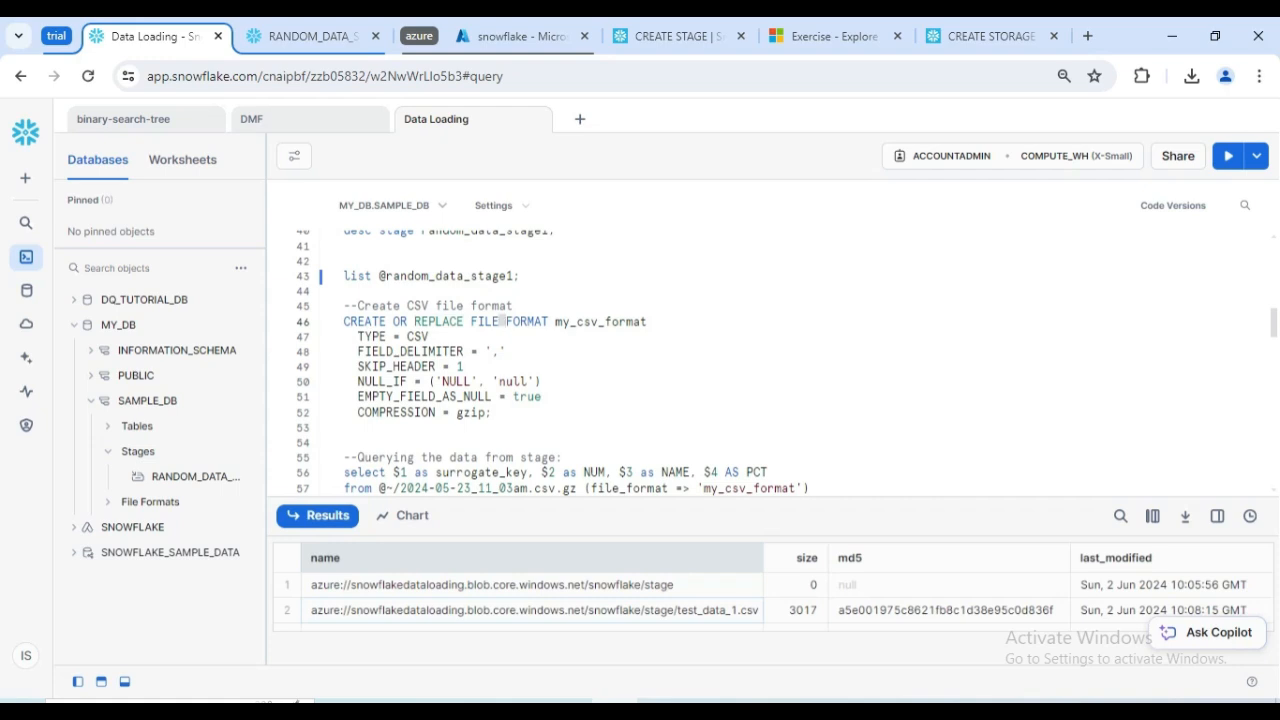
pyautogui.doubleClick(397, 366)
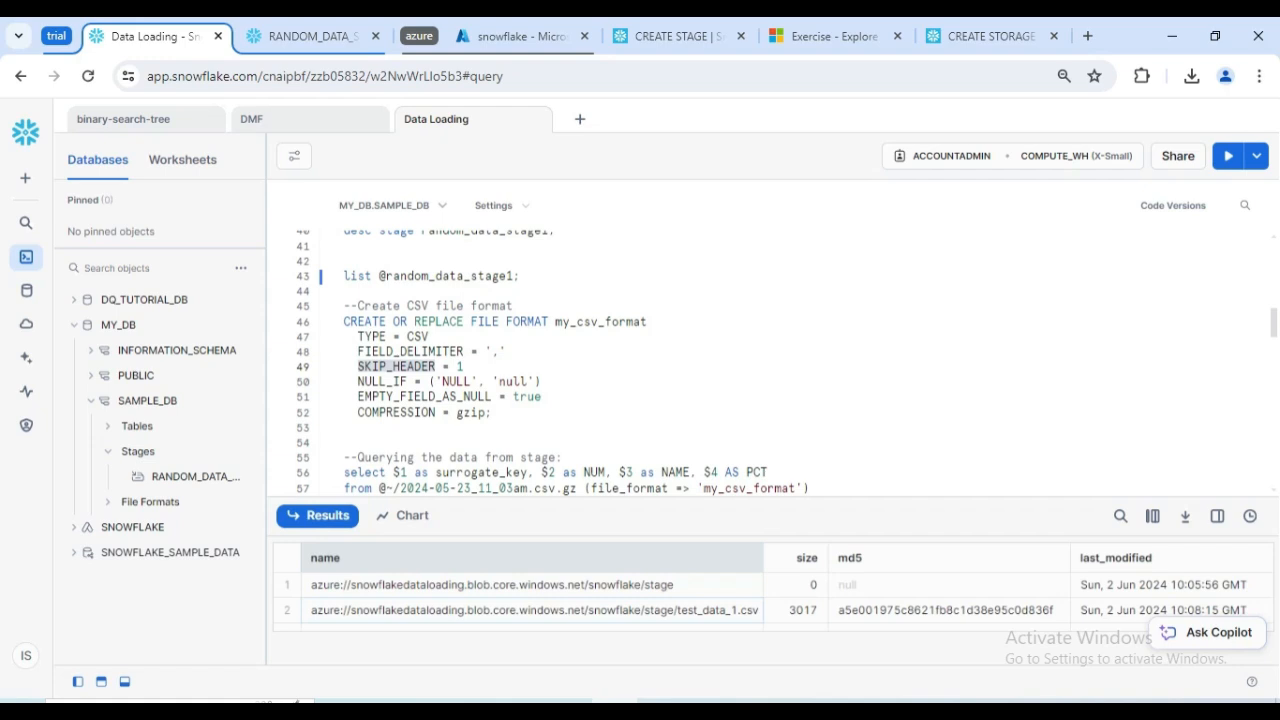
pyautogui.click(435, 396)
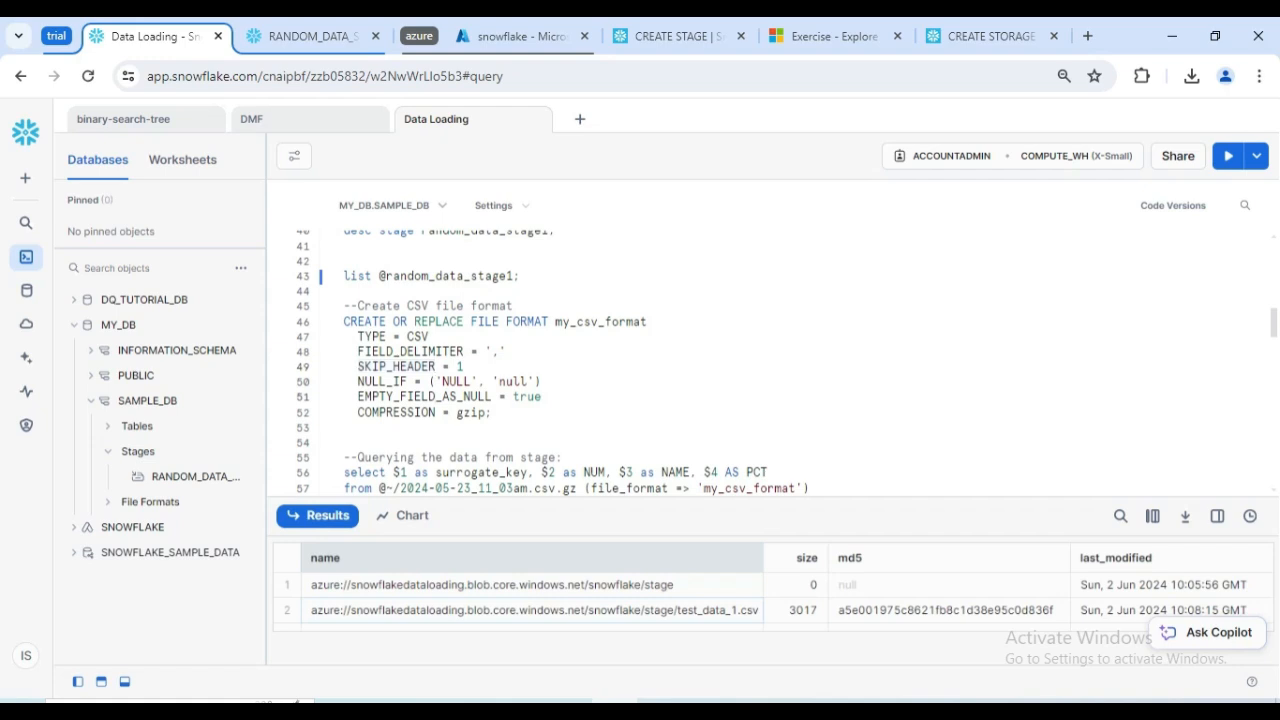
pyautogui.hotkey('ctrl', 'Return')
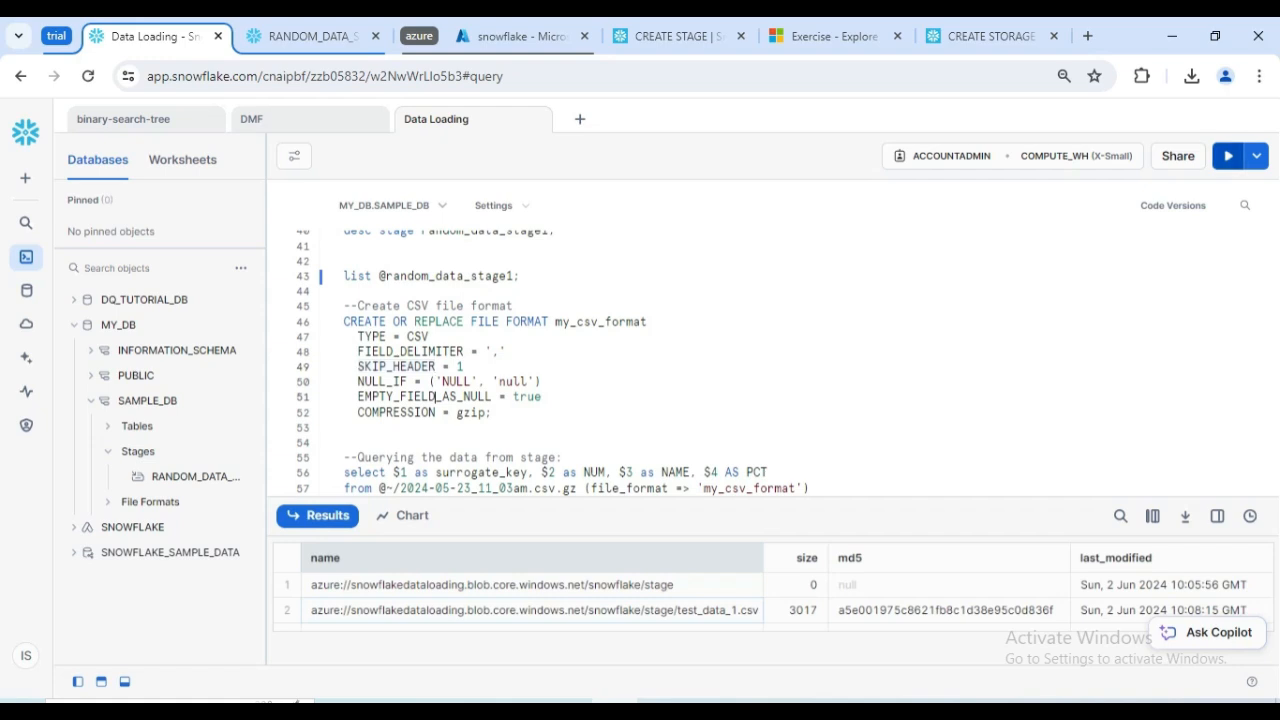
# - Examine the stage name, folder, file name and file format referenced in the query on the staged data
pyautogui.scroll(-2, 600, 360)
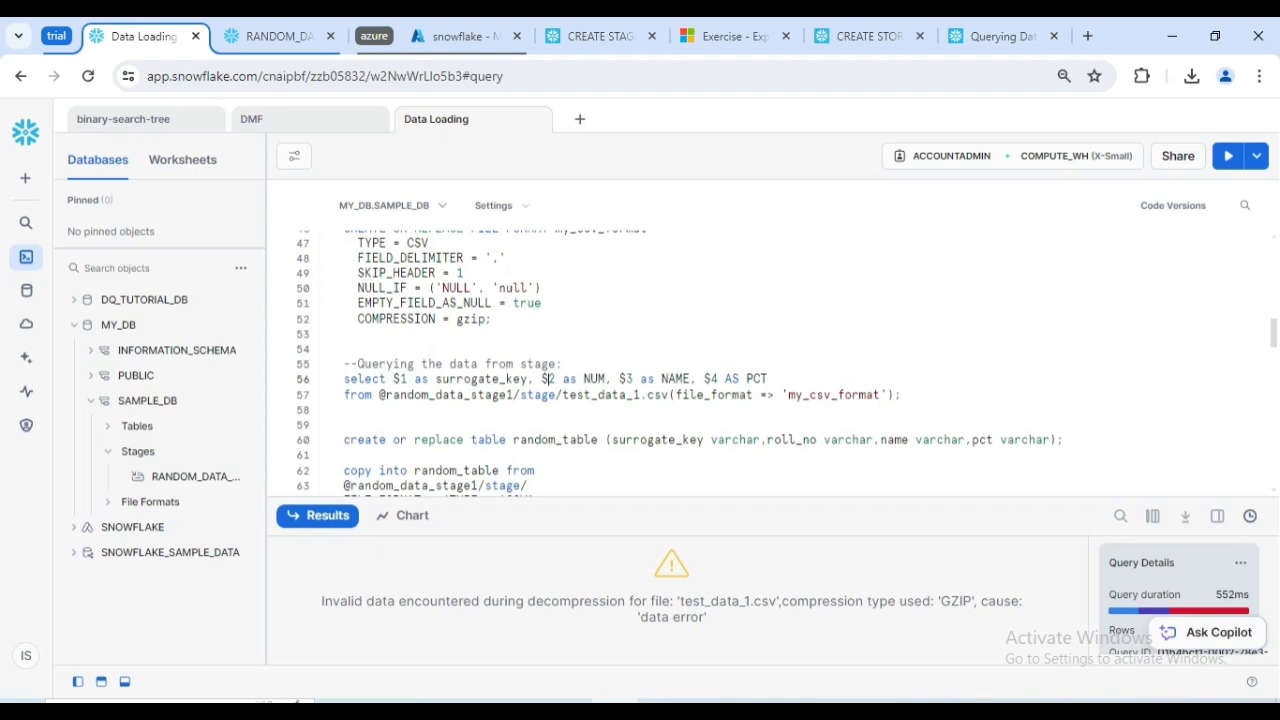
pyautogui.click(513, 395)
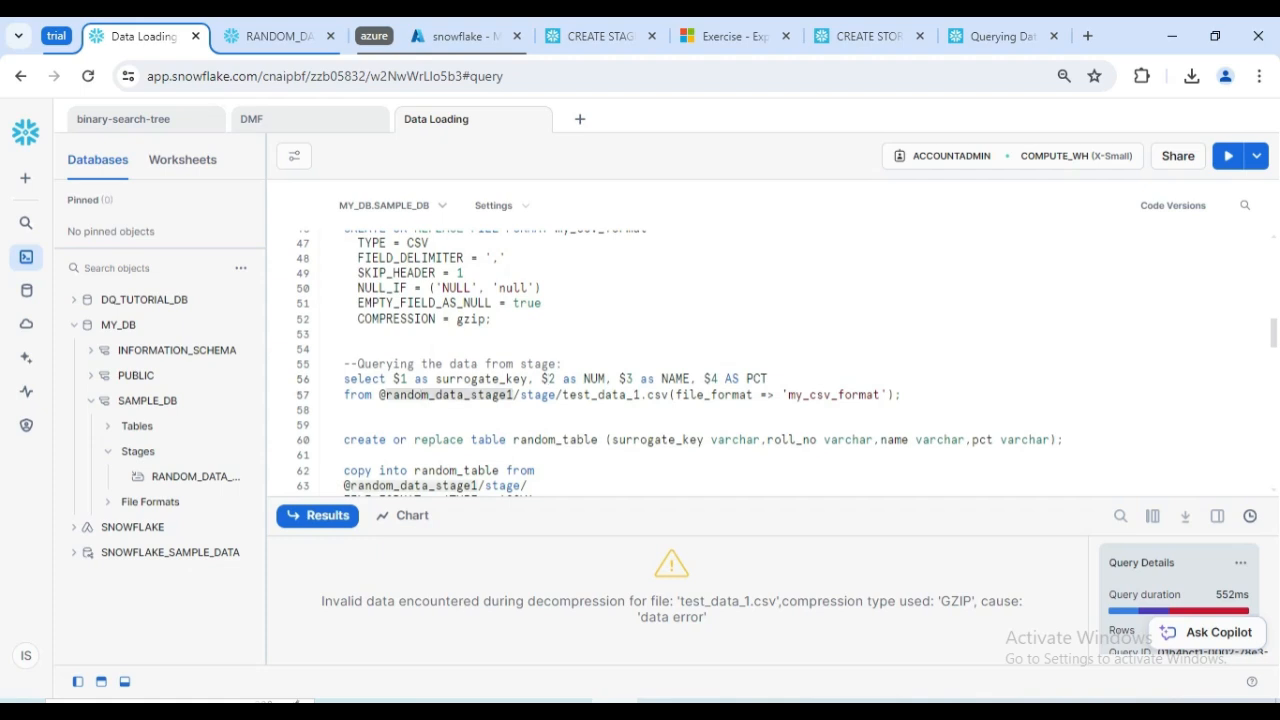
pyautogui.moveTo(562, 395); pyautogui.dragTo(640, 395)
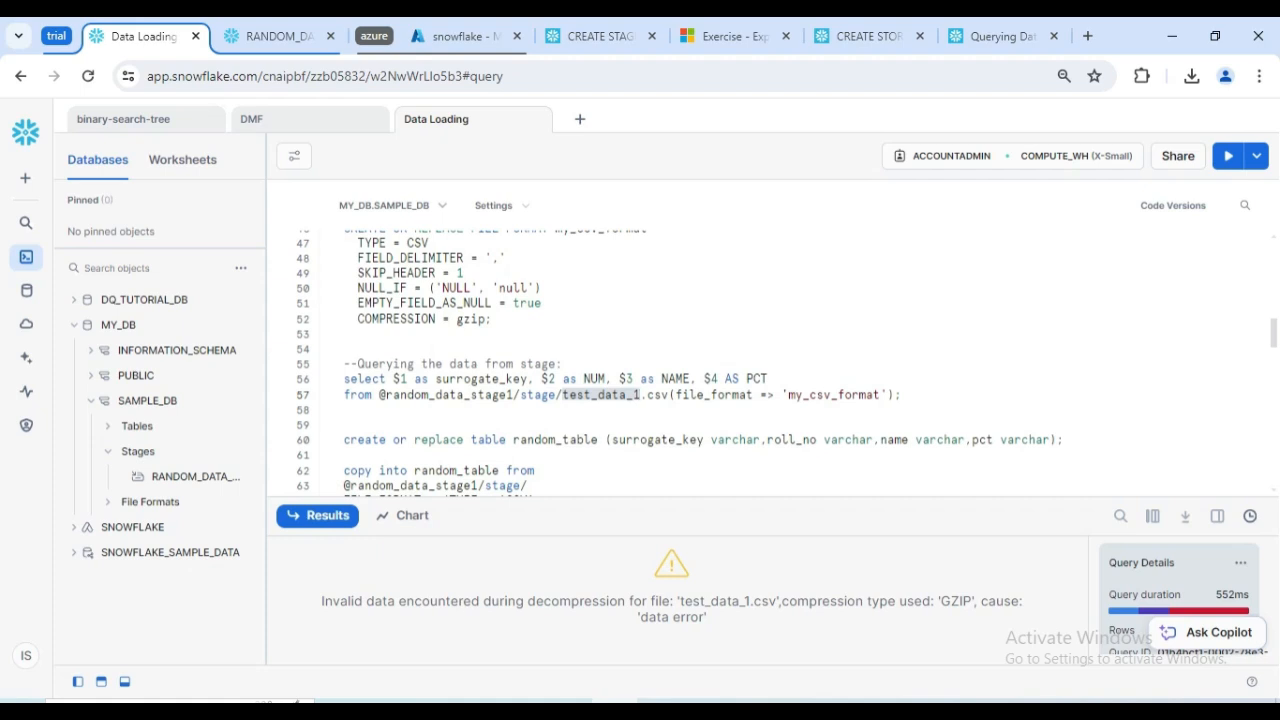
pyautogui.doubleClick(538, 395)
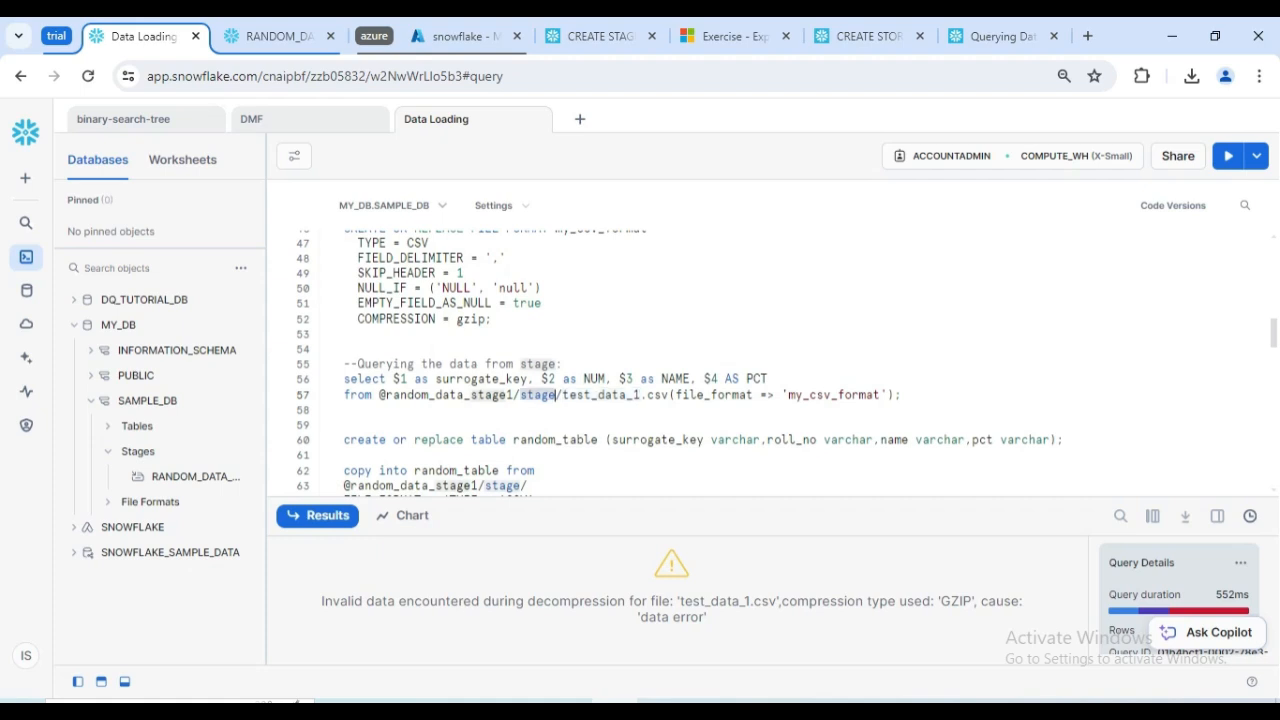
pyautogui.click(514, 395)
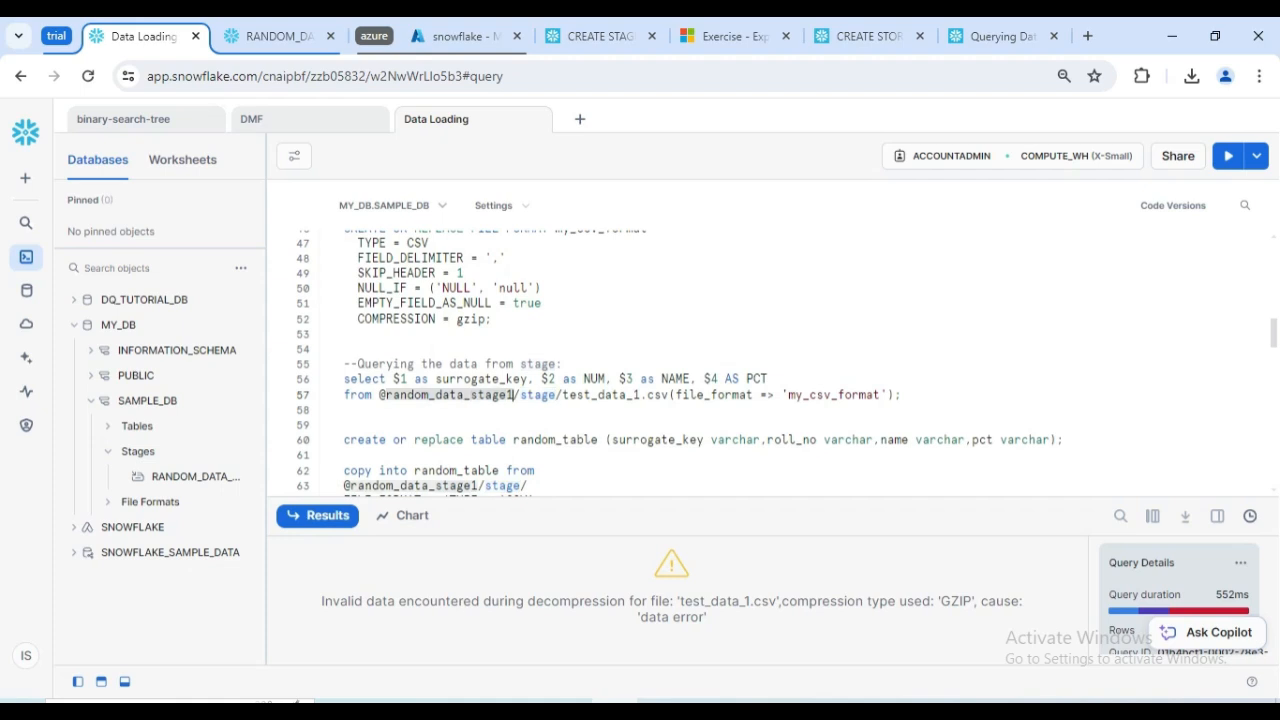
pyautogui.click(753, 395)
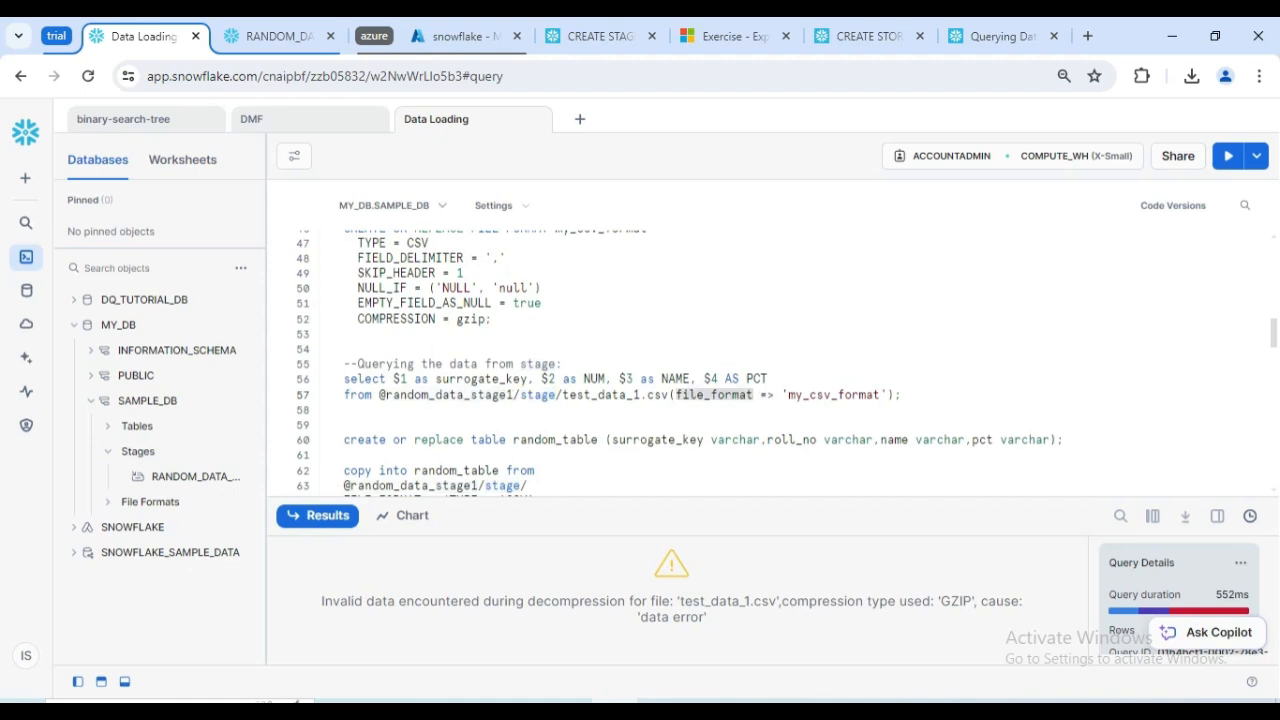
pyautogui.click(880, 395)
# - Check my_csv_format's type, delimiter and header options, and run the select query on test_data_1.csv in random_data_stage1
pyautogui.scroll(2, 780, 360)
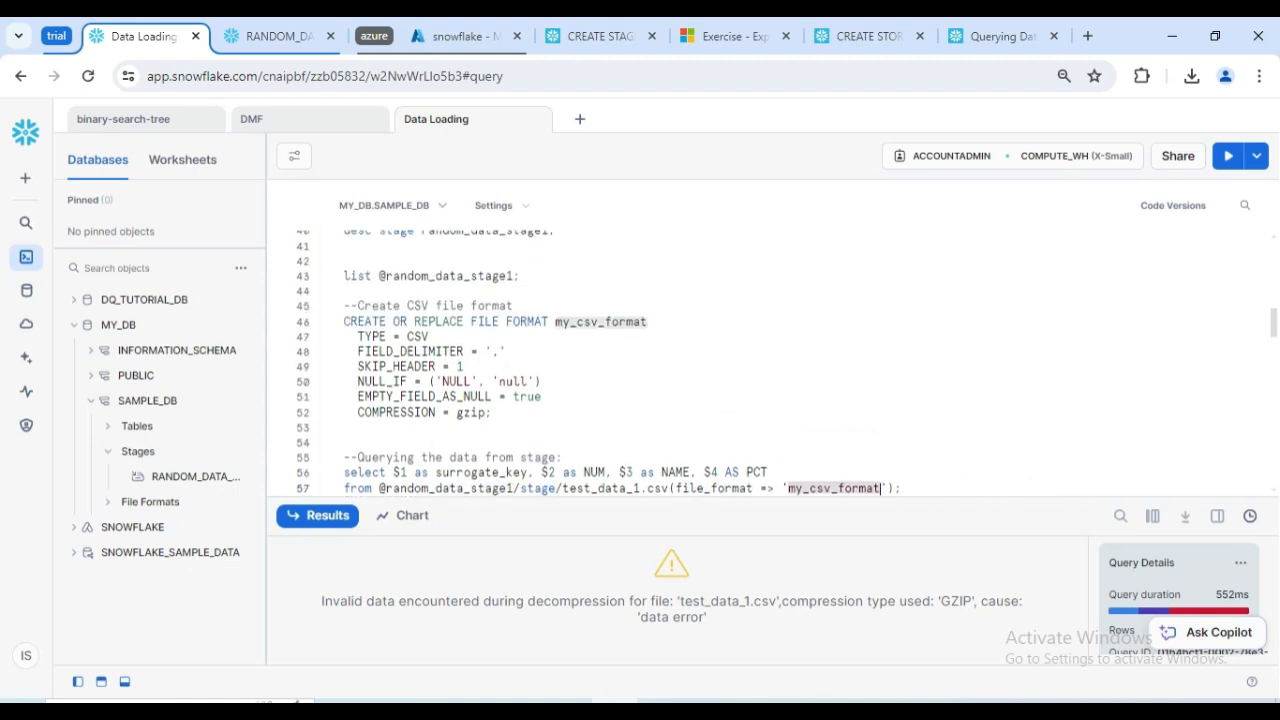
pyautogui.click(429, 337)
pyautogui.moveTo(500, 352); pyautogui.dragTo(492, 352)
pyautogui.click(450, 367)
pyautogui.scroll(-2, 447, 367)
pyautogui.hotkey('ctrl', 'Return')
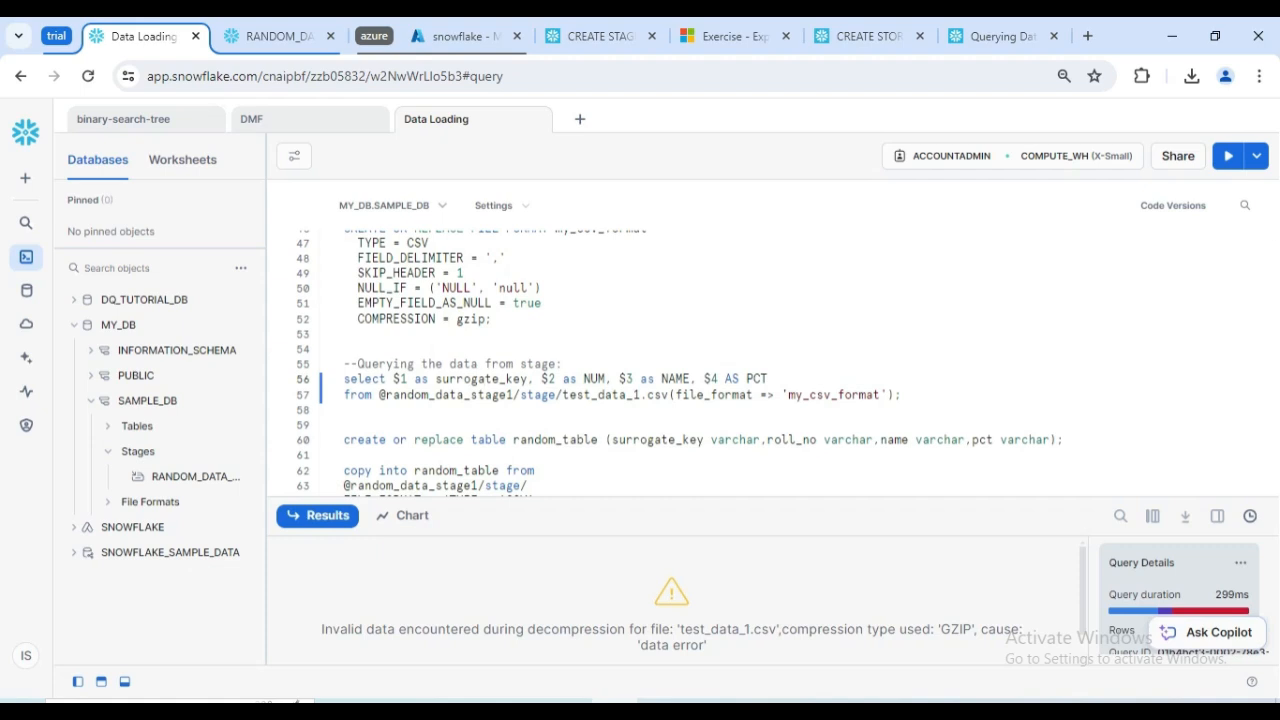
# - Recreate my_csv_format with its COMPRESSION option commented out and rerun the select query on the staged test_data_1.csv
pyautogui.write('-- ')
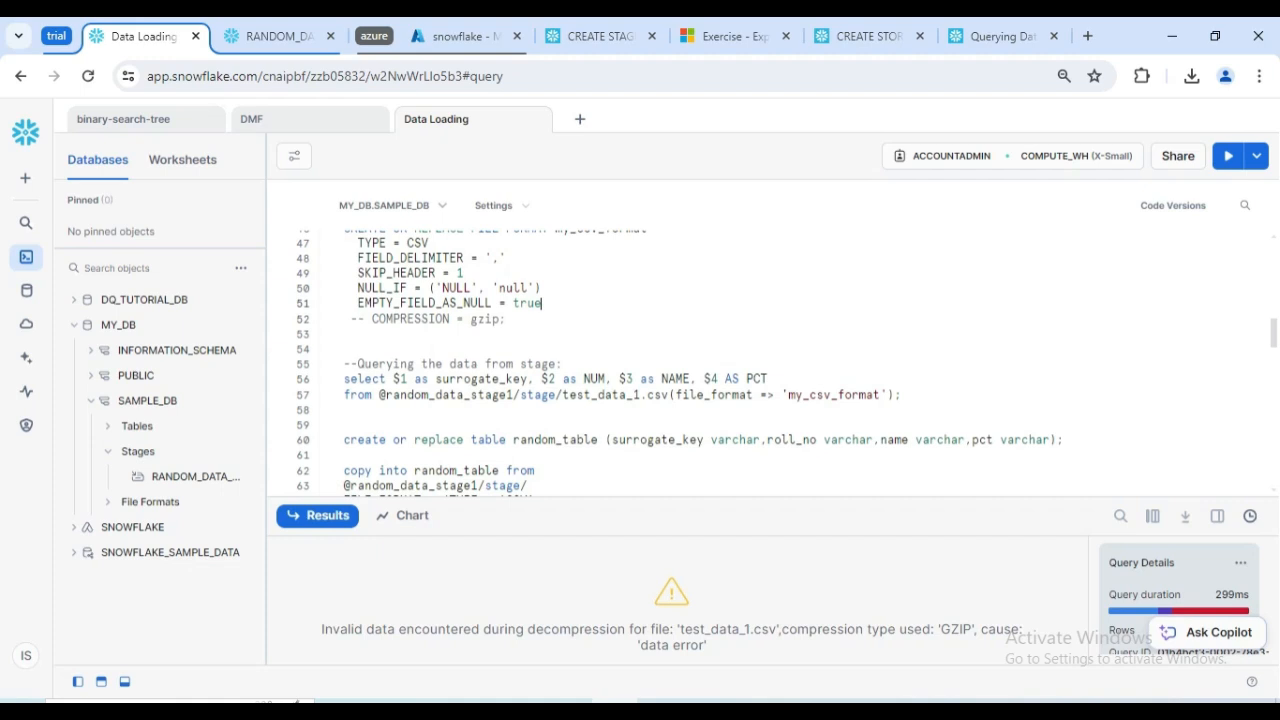
pyautogui.write(';')
pyautogui.hotkey('ctrl', 'Return')
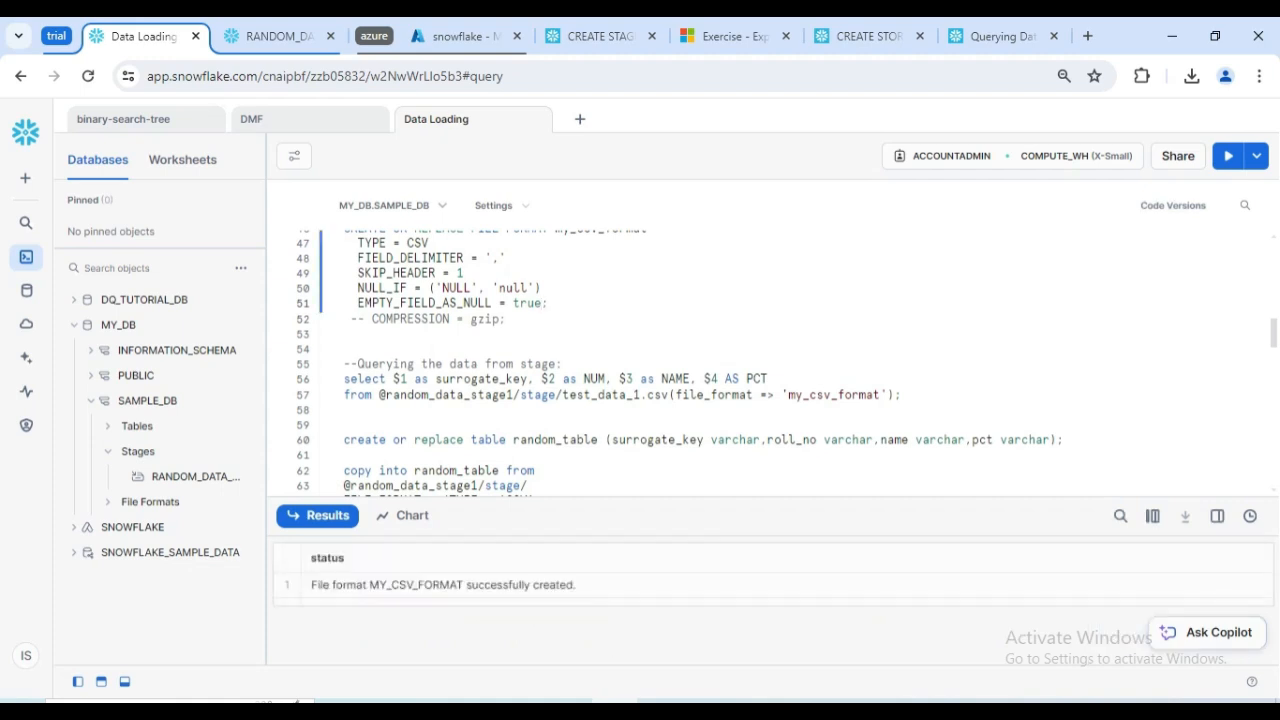
pyautogui.click(600, 394)
pyautogui.hotkey('ctrl', 'Return')
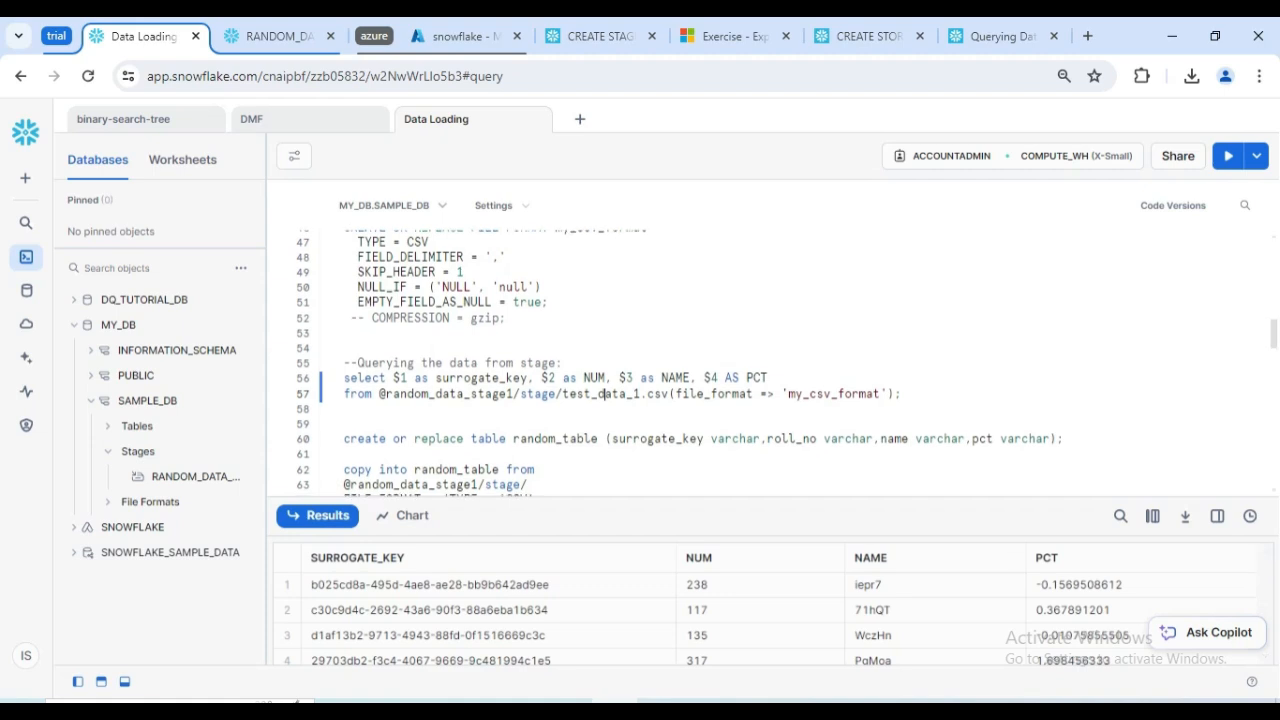
# - Create or replace random_table with the varchar columns surrogate_key, roll_no, name and pct
pyautogui.scroll(-1, 670, 360)
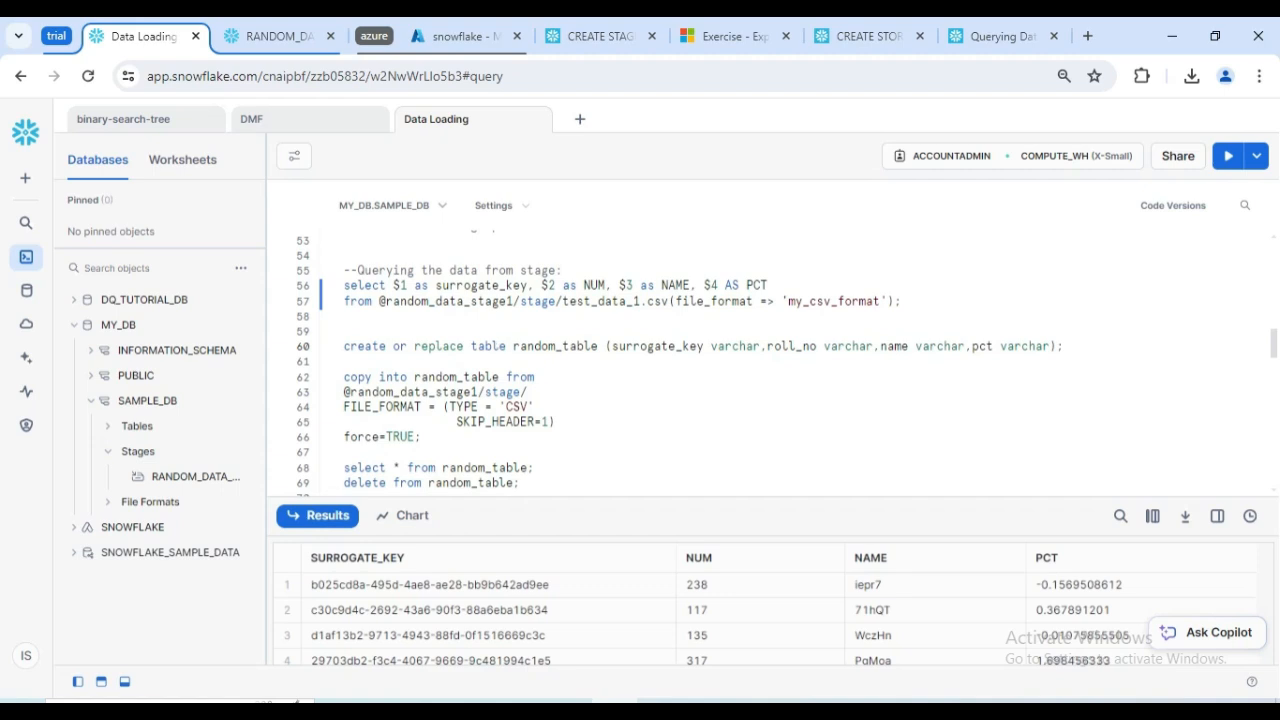
pyautogui.click(507, 346)
pyautogui.hotkey('ctrl', 'Return')
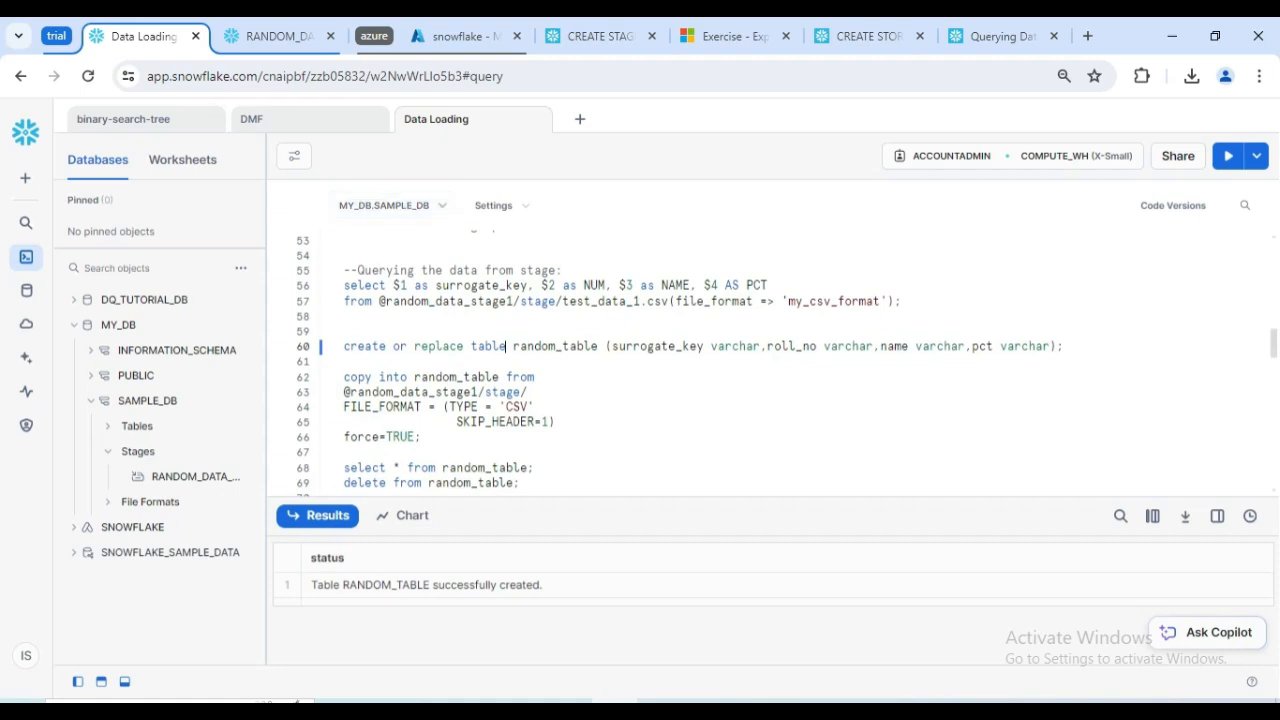
# - Review the column names and data types of random_table and the stage path and CSV options of the copy statement
pyautogui.doubleClick(658, 346)
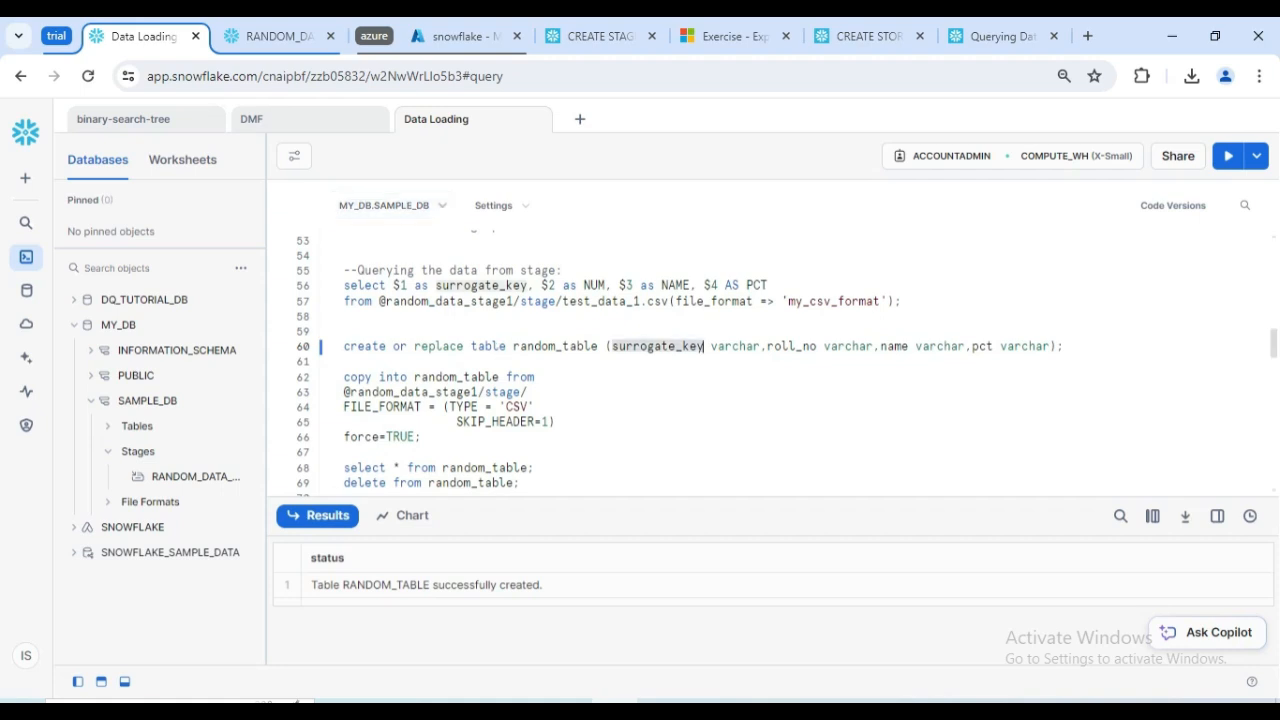
pyautogui.doubleClick(792, 346)
pyautogui.doubleClick(894, 346)
pyautogui.doubleClick(982, 346)
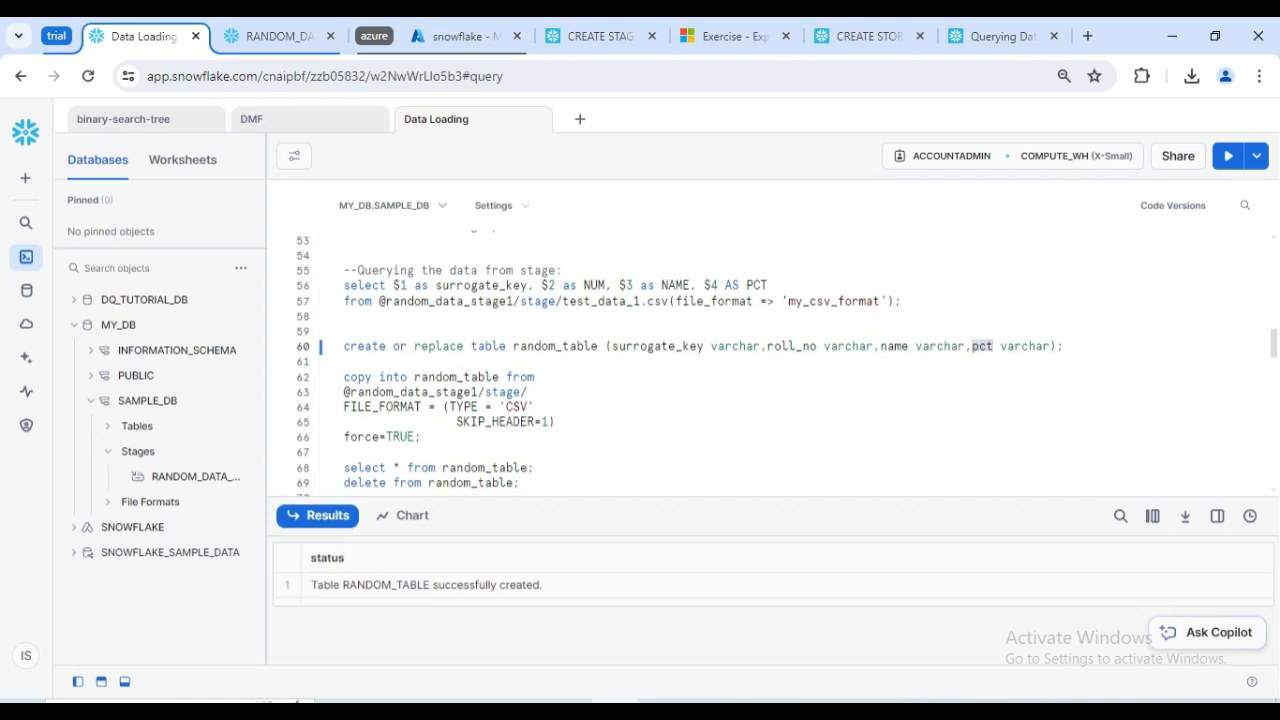
pyautogui.doubleClick(734, 346)
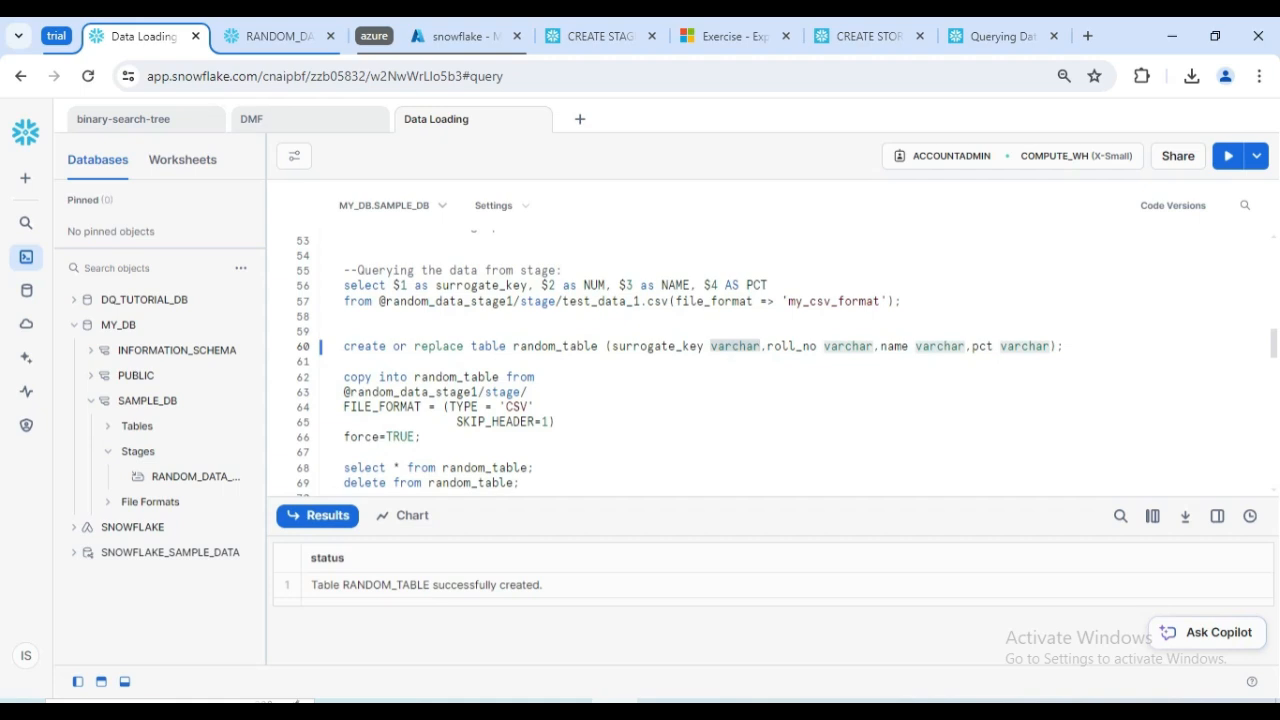
pyautogui.hotkey('ctrl', 'Return')
pyautogui.doubleClick(848, 346)
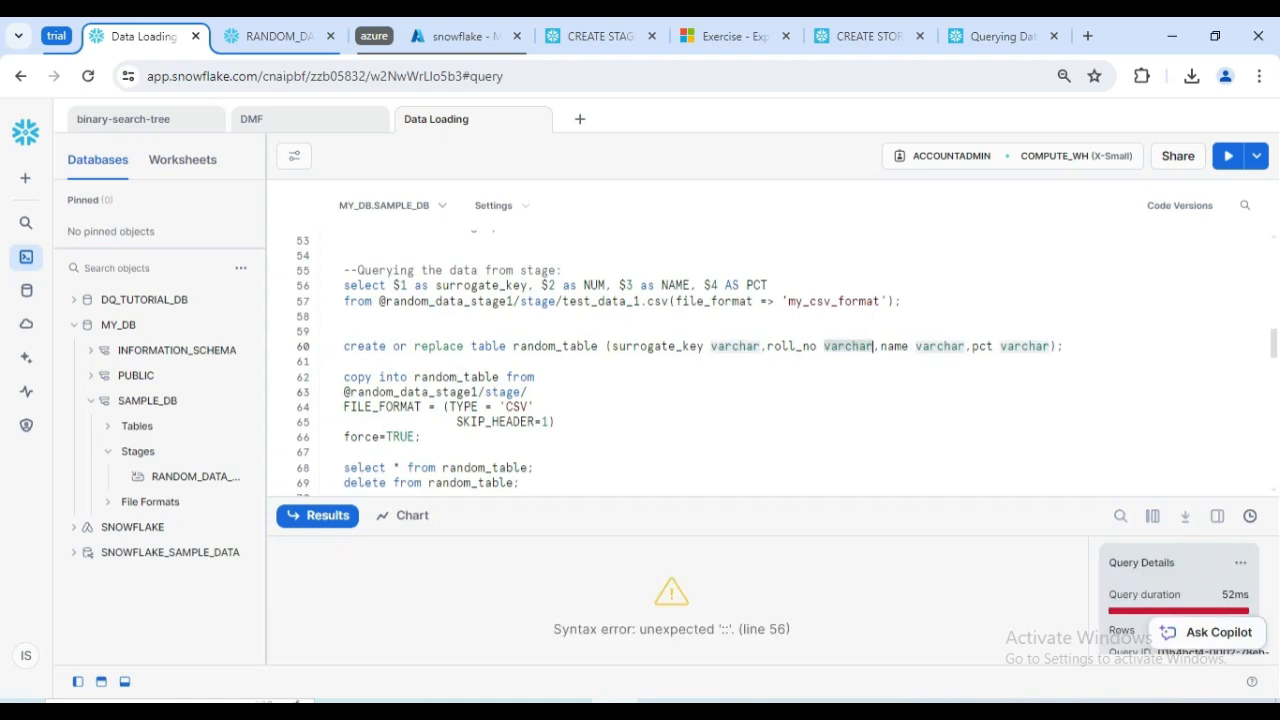
pyautogui.moveTo(344, 392); pyautogui.dragTo(556, 422)
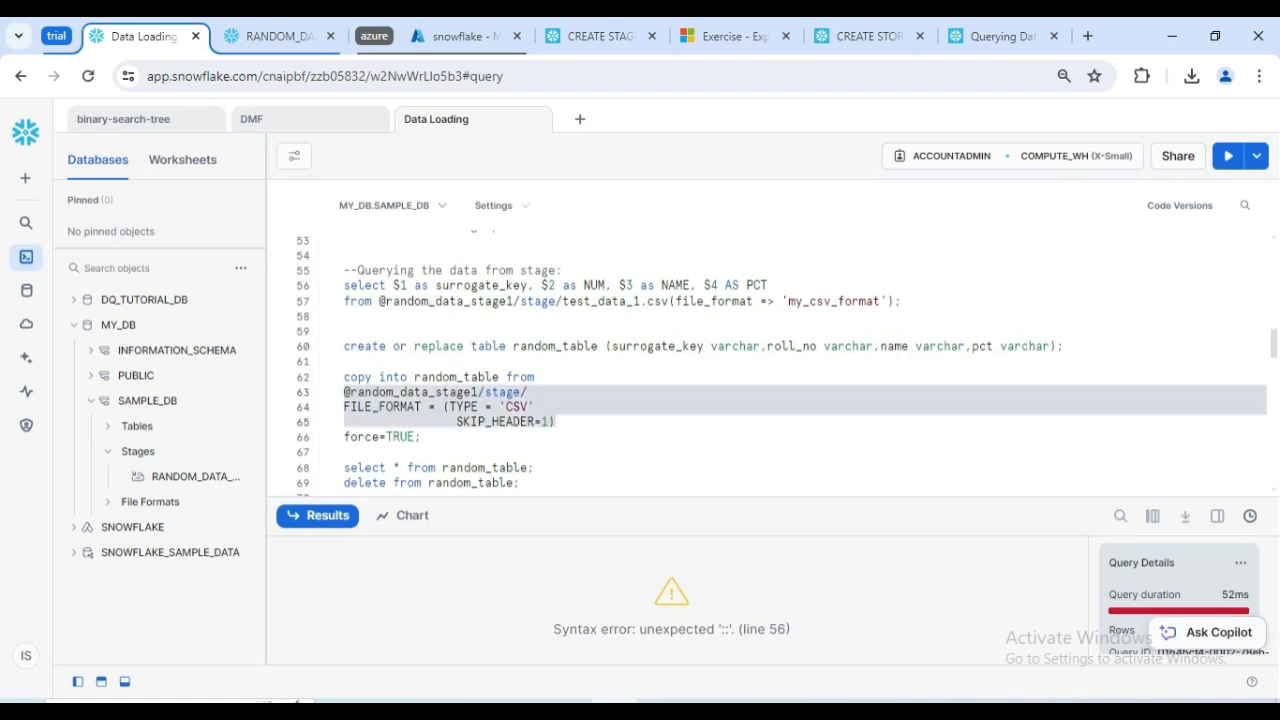
pyautogui.click(344, 392)
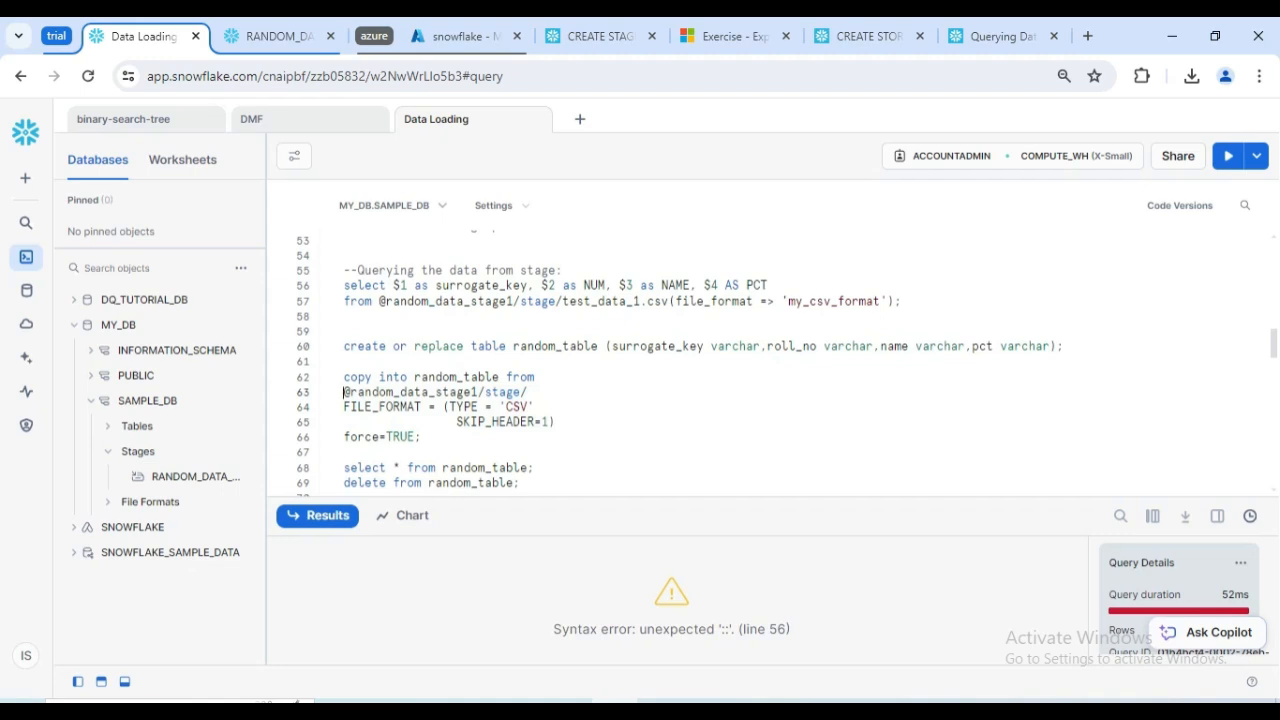
pyautogui.doubleClick(491, 285)
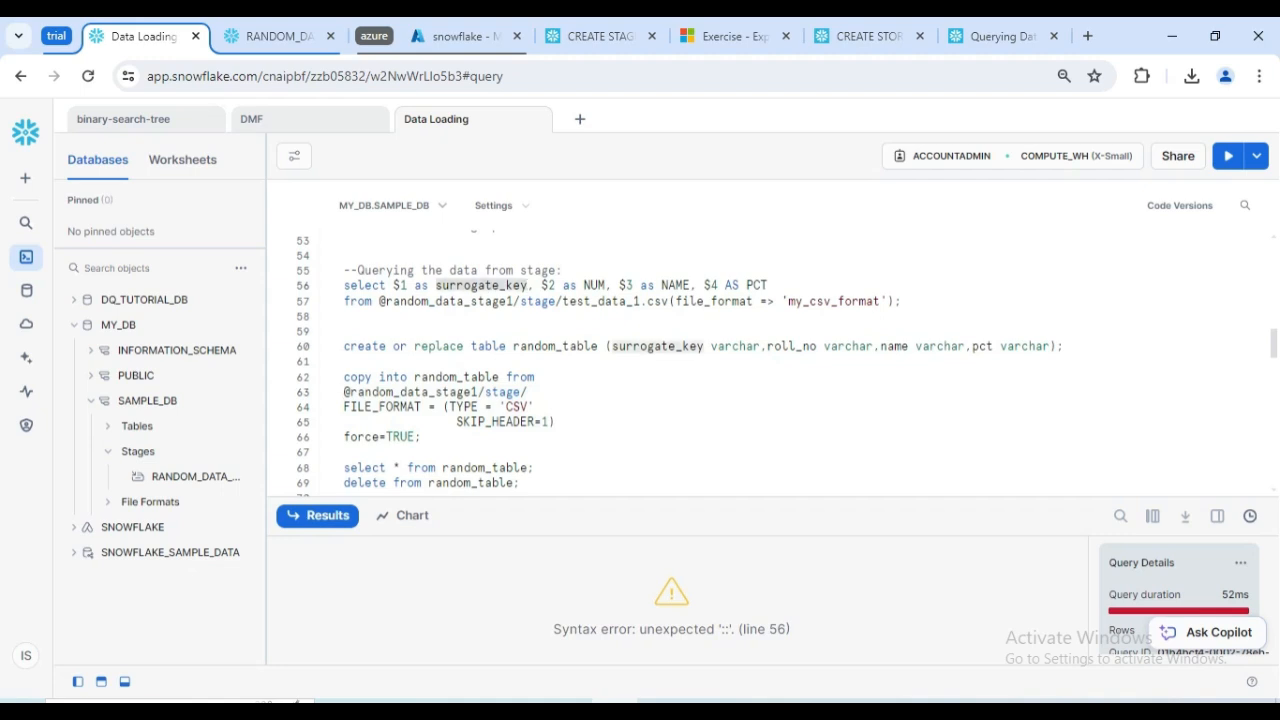
# - Cast $2 to integer in the staged-data query, run it and check the NUM column in the output
pyautogui.click(555, 286)
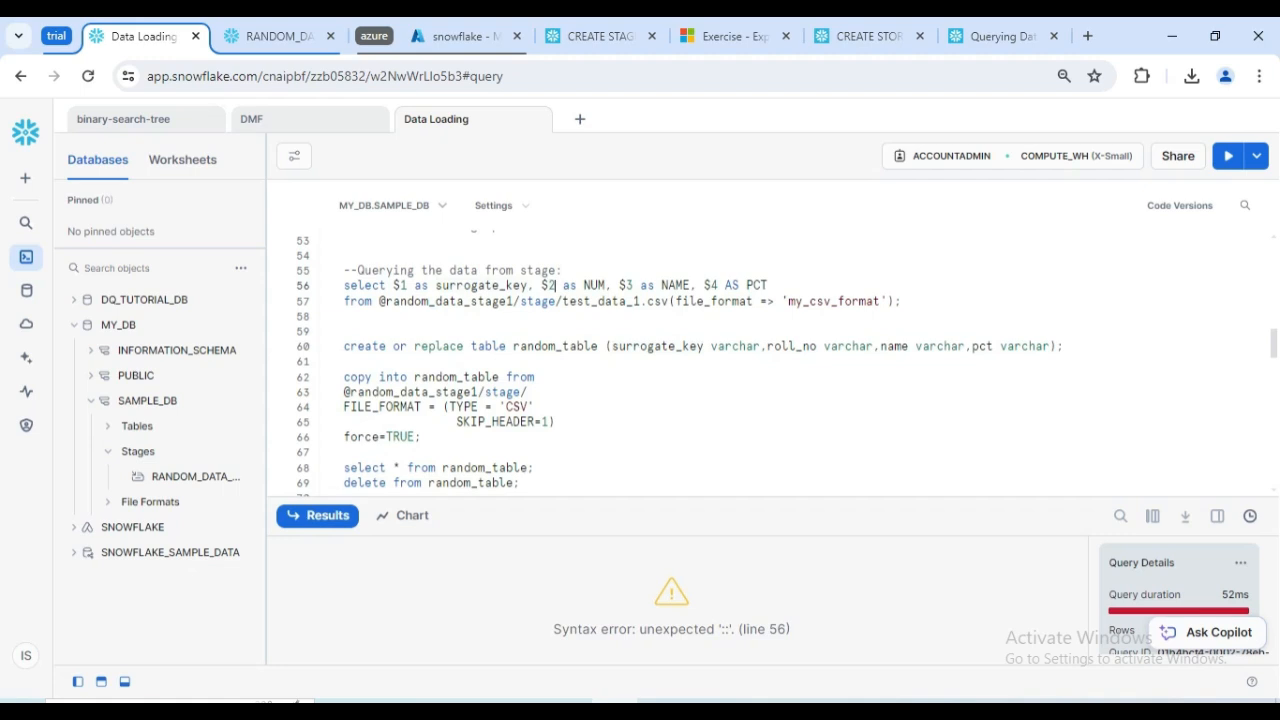
pyautogui.write('::')
pyautogui.write('integrr')
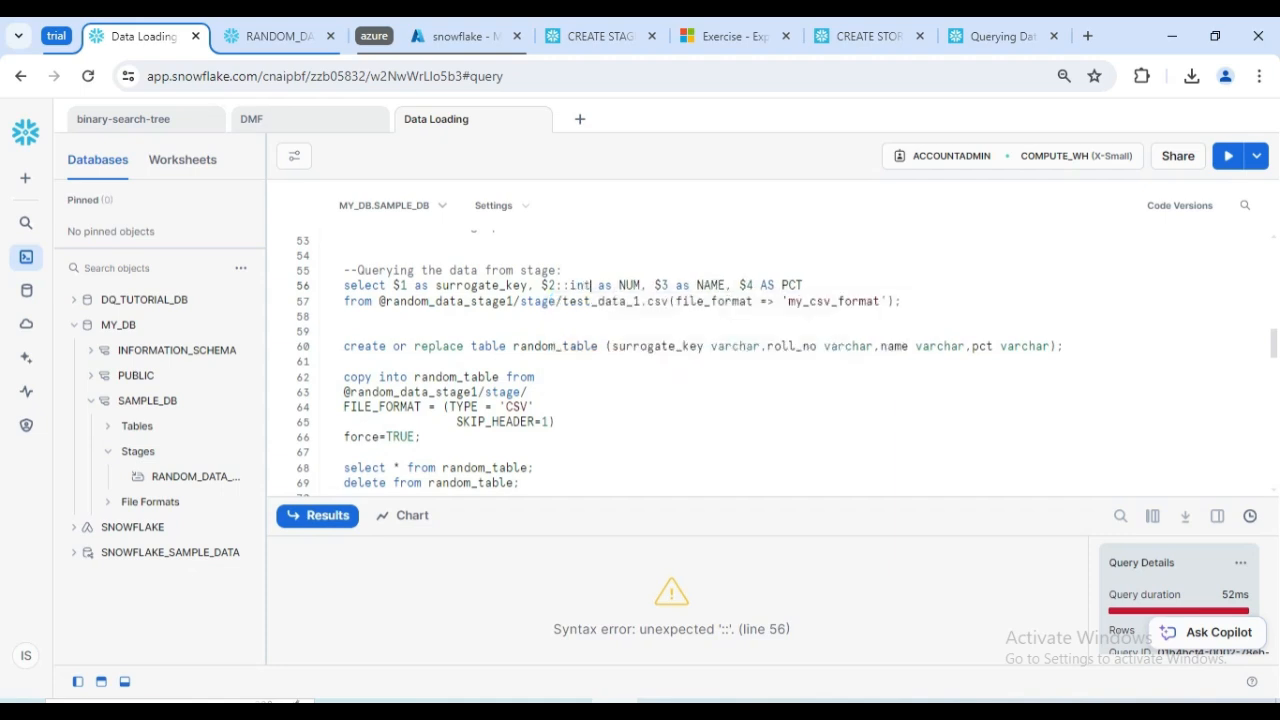
pyautogui.press('BackSpace')
pyautogui.press('BackSpace')
pyautogui.press('BackSpace')
pyautogui.write('ger')
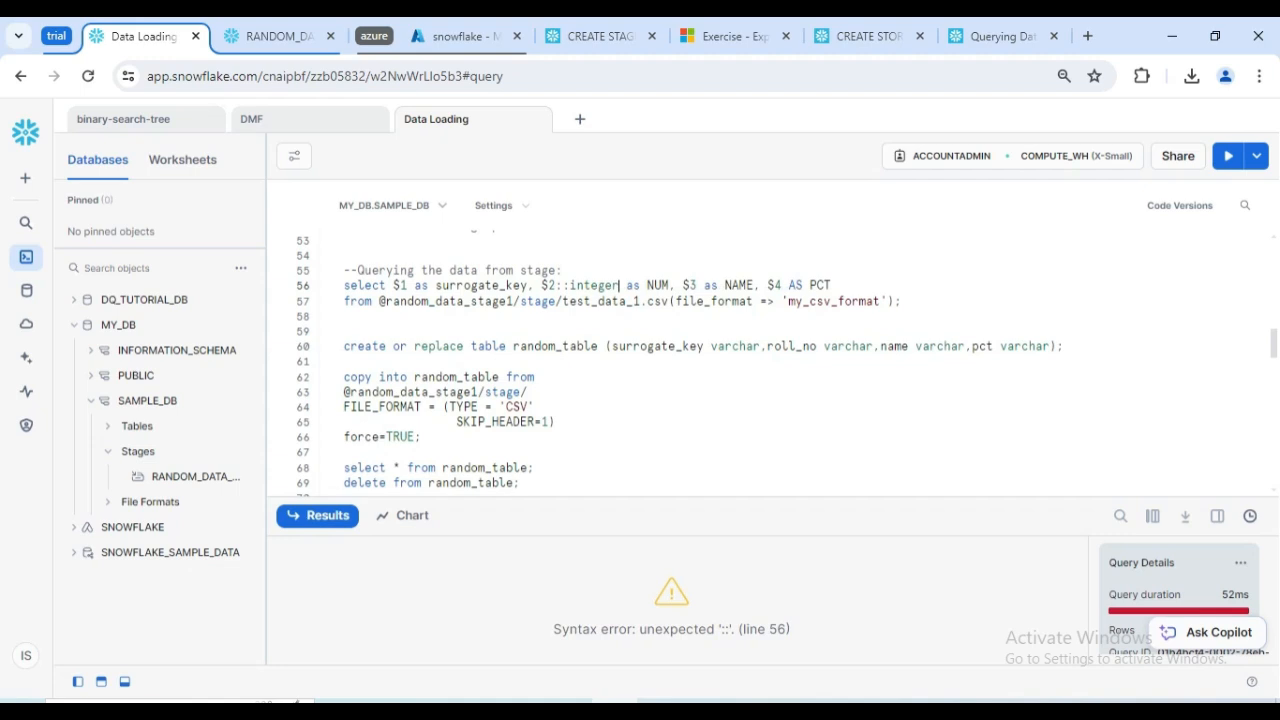
pyautogui.hotkey('ctrl', 'Return')
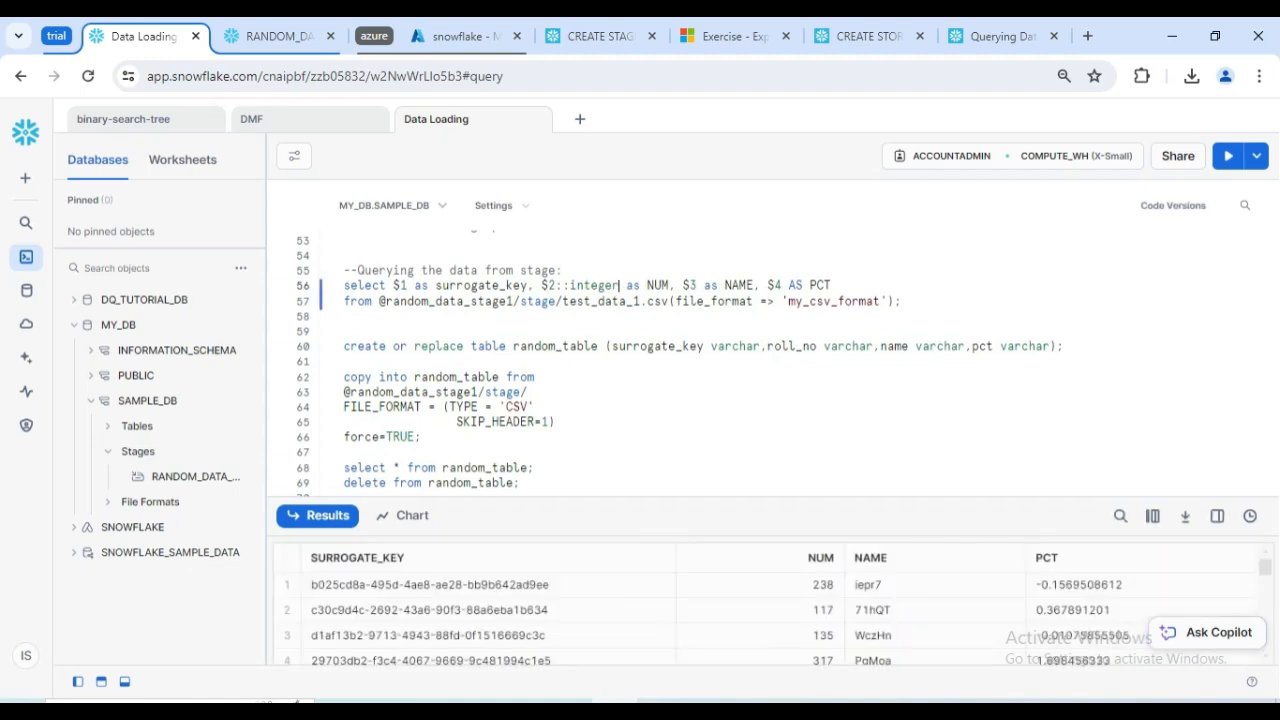
pyautogui.click(820, 558)
pyautogui.scroll(-1, 790, 612)
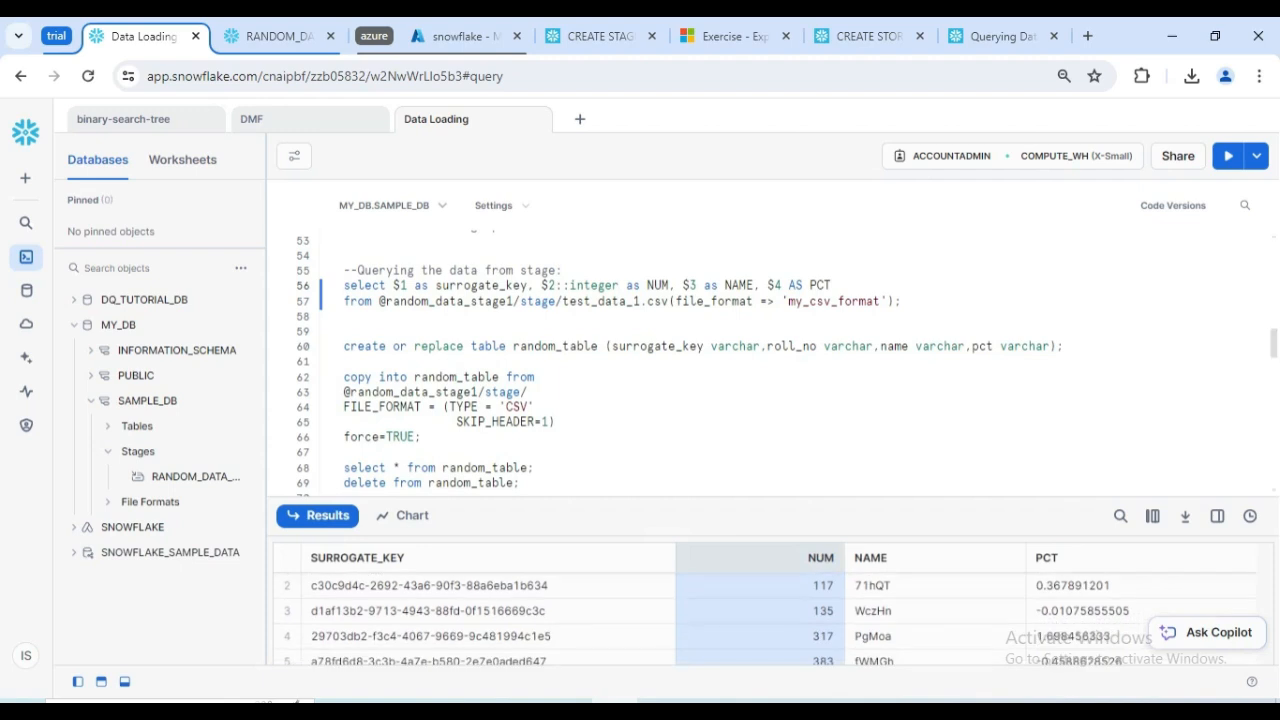
# - Copy the select clause with the integer cast into the copy into random_table statement, ahead of the stage path
pyautogui.click(880, 301)
pyautogui.moveTo(831, 286); pyautogui.dragTo(344, 286)
pyautogui.hotkey('ctrl', 'c')
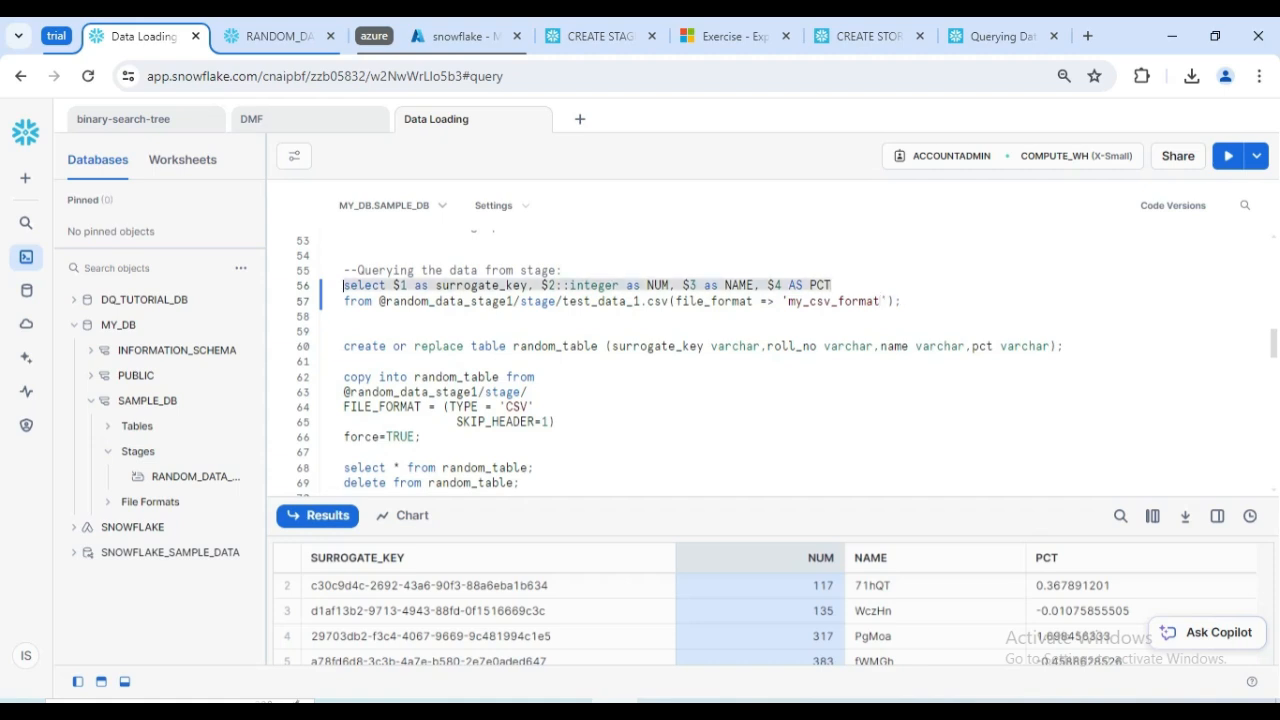
pyautogui.click(344, 392)
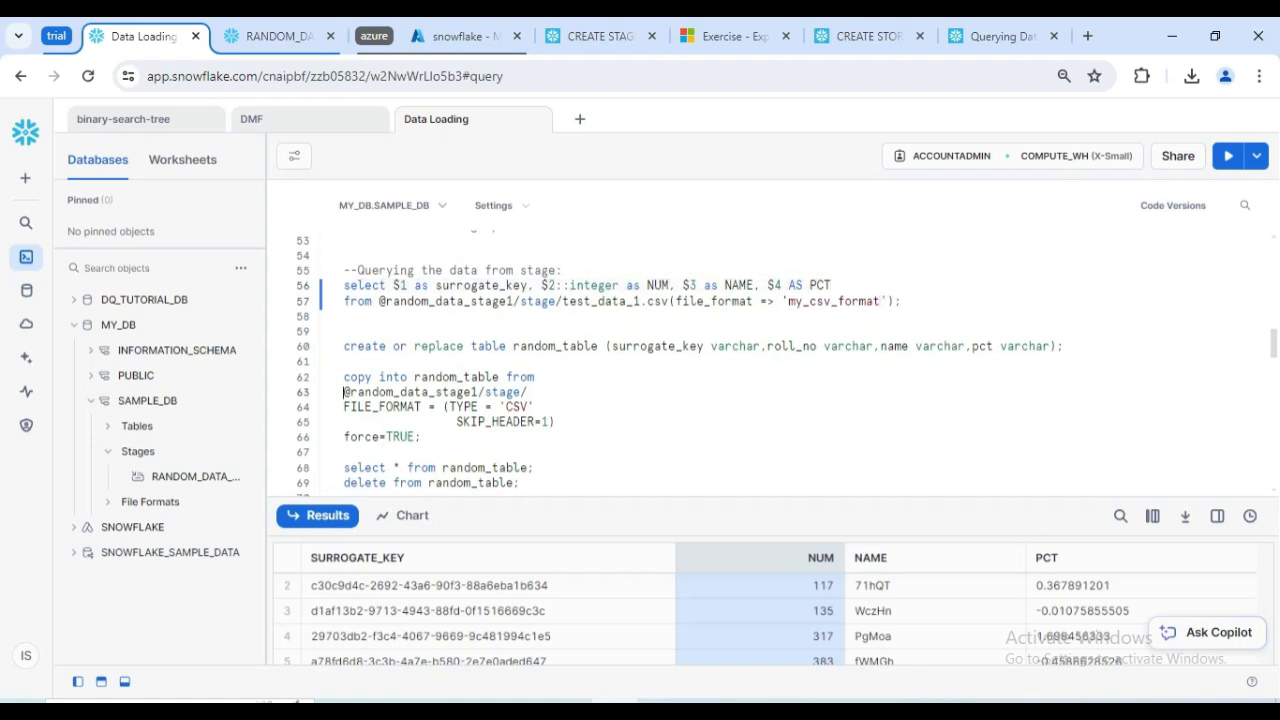
pyautogui.hotkey('ctrl', 'v')
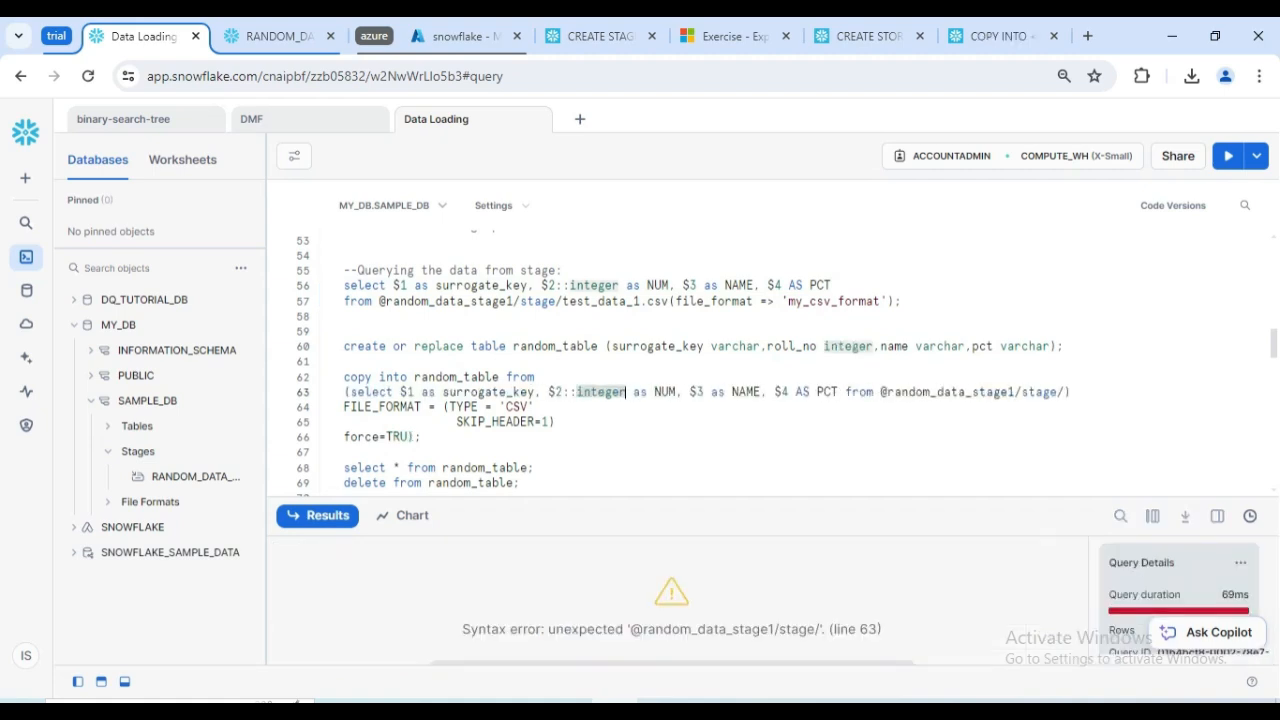
# - Check the select subquery in the copy statement and complete its force option as TRUE
pyautogui.click(428, 392)
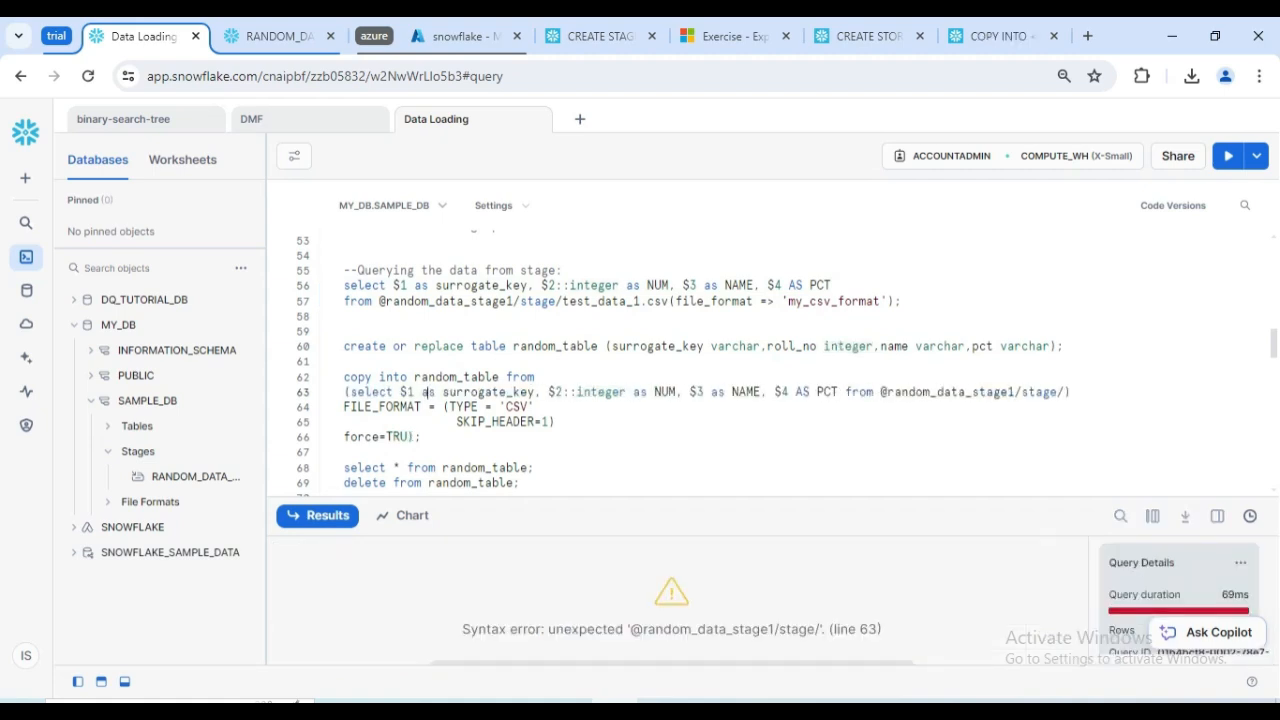
pyautogui.click(351, 392)
pyautogui.moveTo(347, 392); pyautogui.dragTo(969, 392)
pyautogui.click(434, 407)
pyautogui.click(410, 437)
pyautogui.write('E')
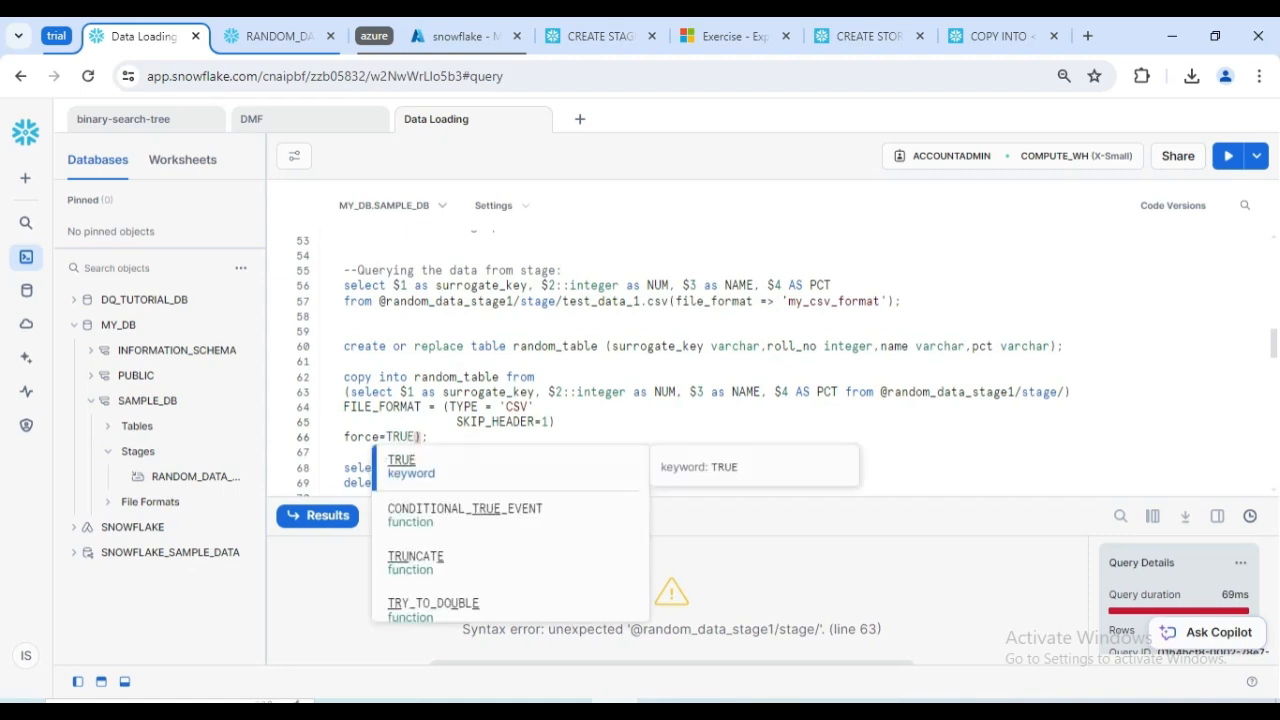
pyautogui.click(505, 392)
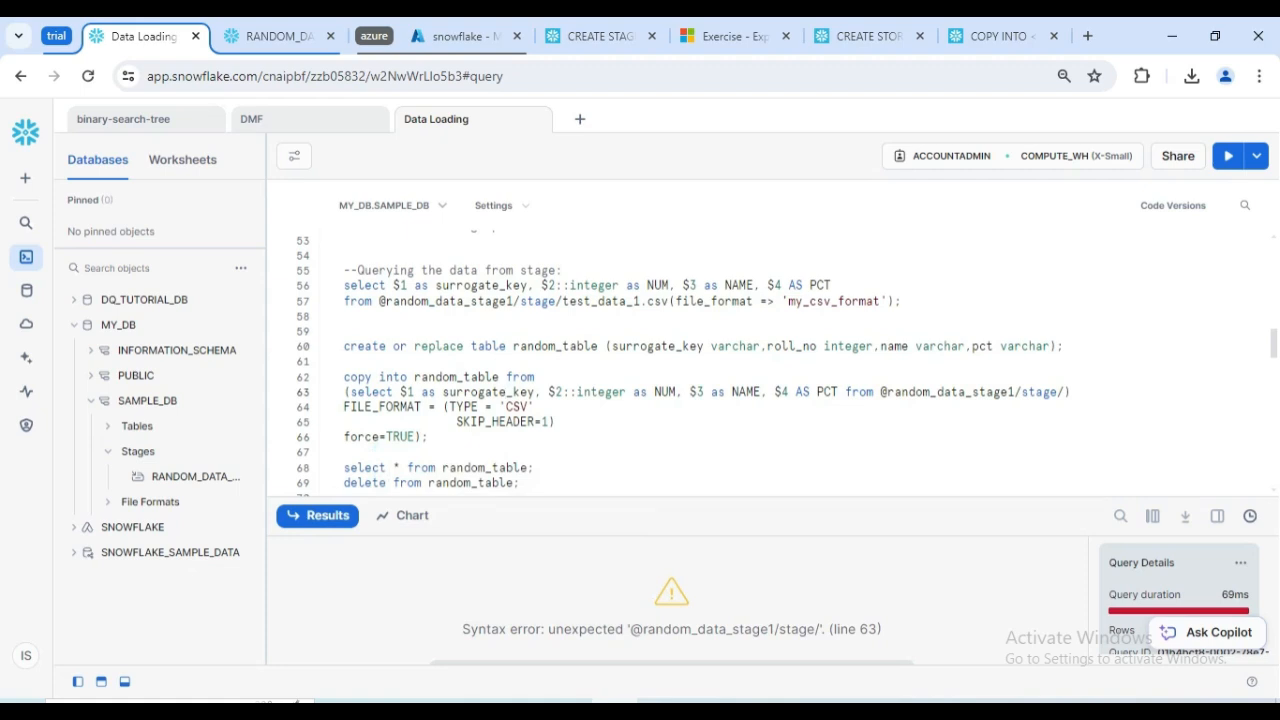
# - Run the copy into random_table with force=TRUE and inspect the status, row and error columns of the load output
pyautogui.moveTo(414, 437); pyautogui.dragTo(343, 437)
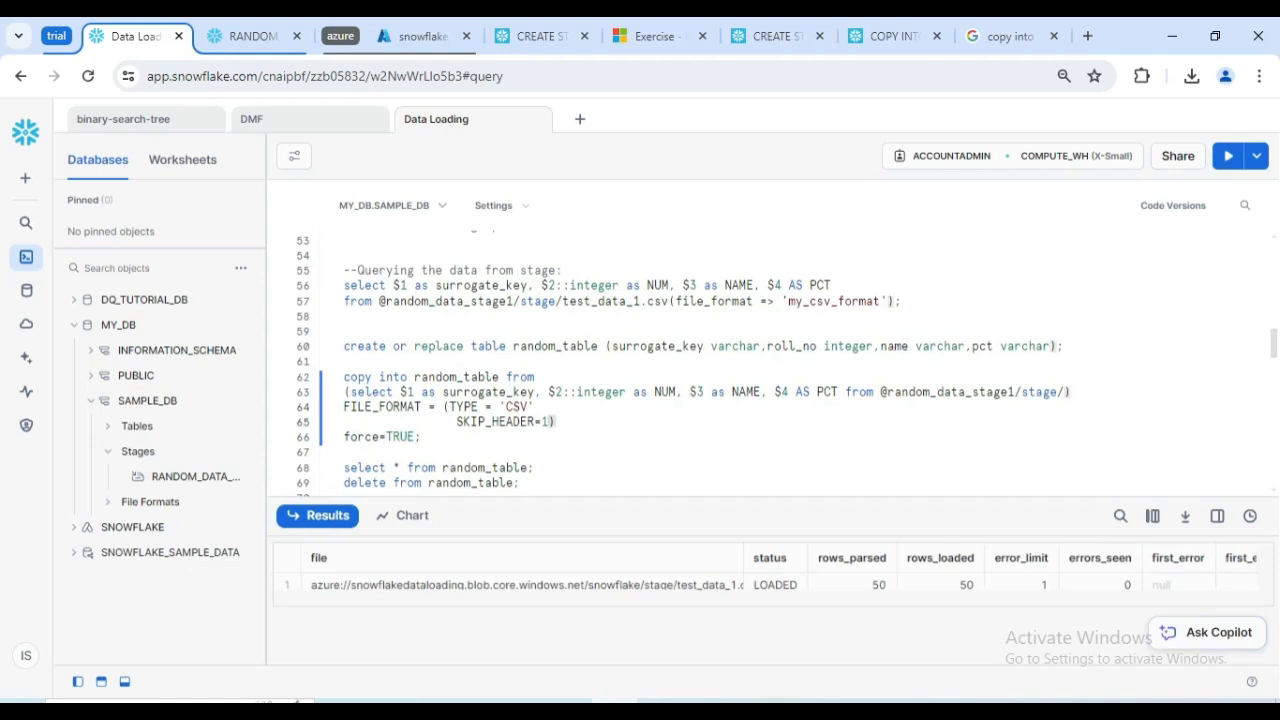
pyautogui.click(414, 437)
pyautogui.hscroll(2, 770, 575)
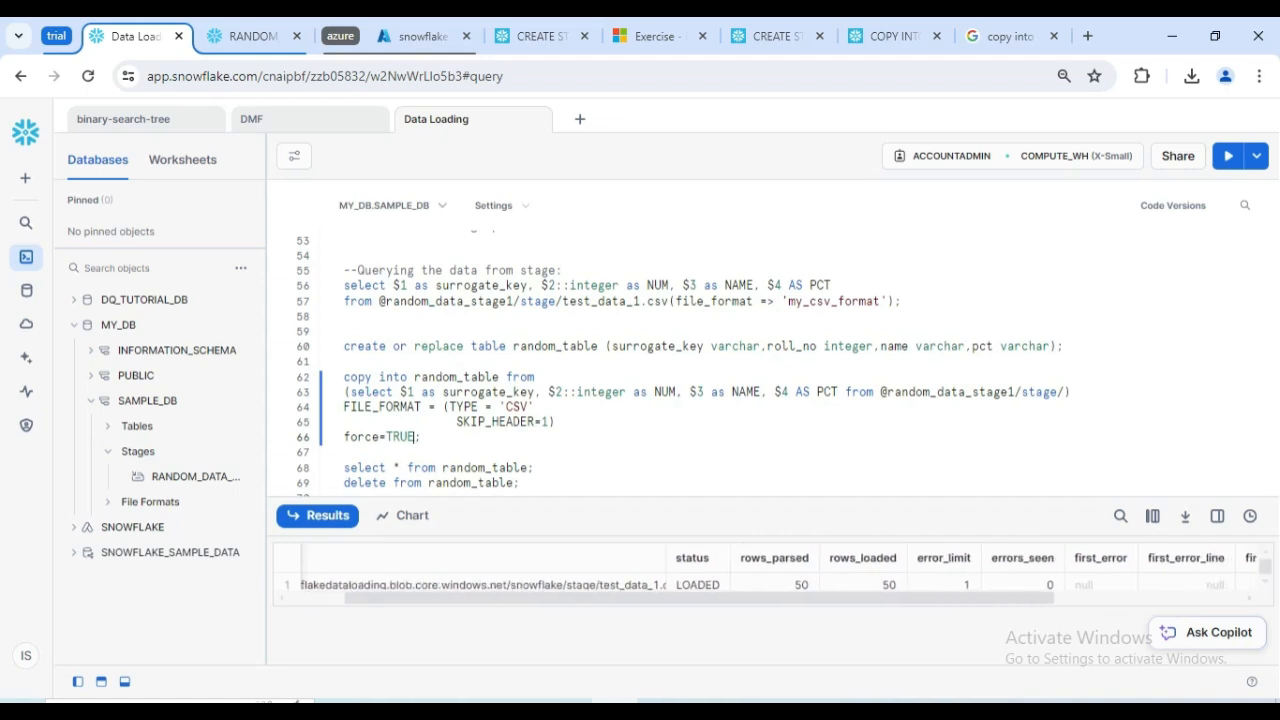
pyautogui.hscroll(4, 770, 575)
pyautogui.hscroll(3, 770, 575)
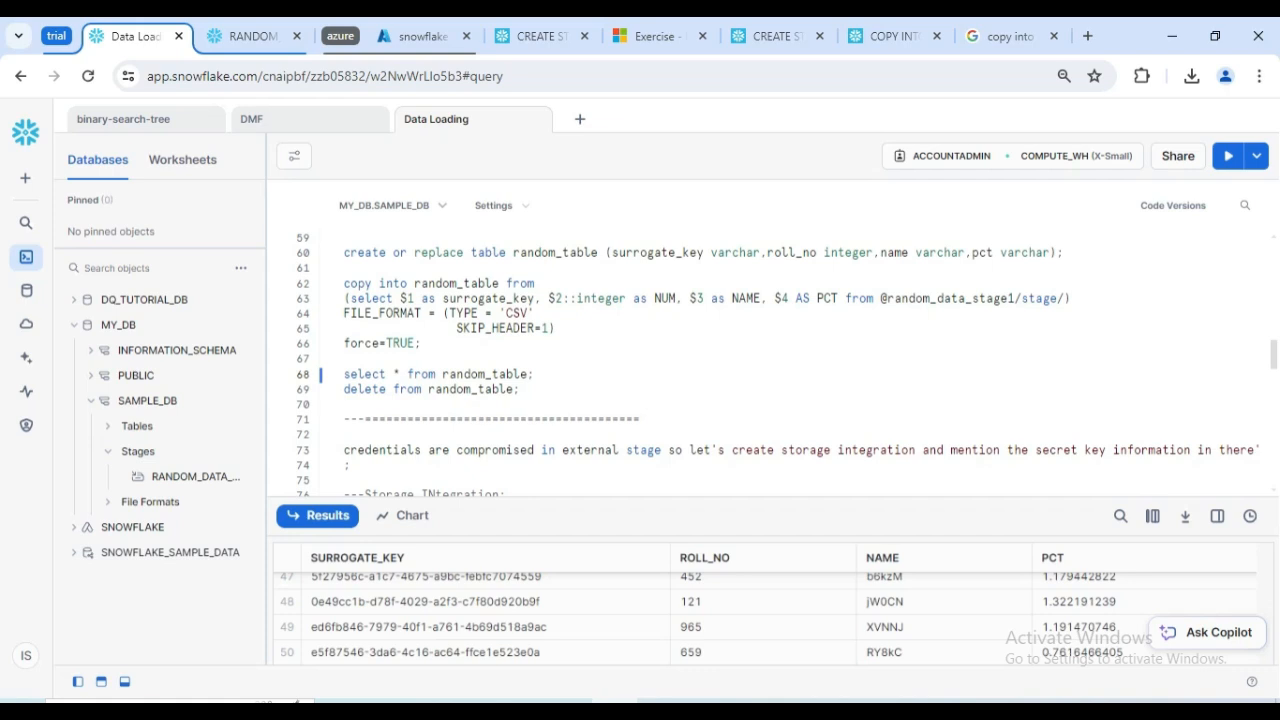
# - Switch to the Azure portal, view the containers of the snowflakedataloading storage account and return to the Snowflake worksheet
pyautogui.click(422, 37)
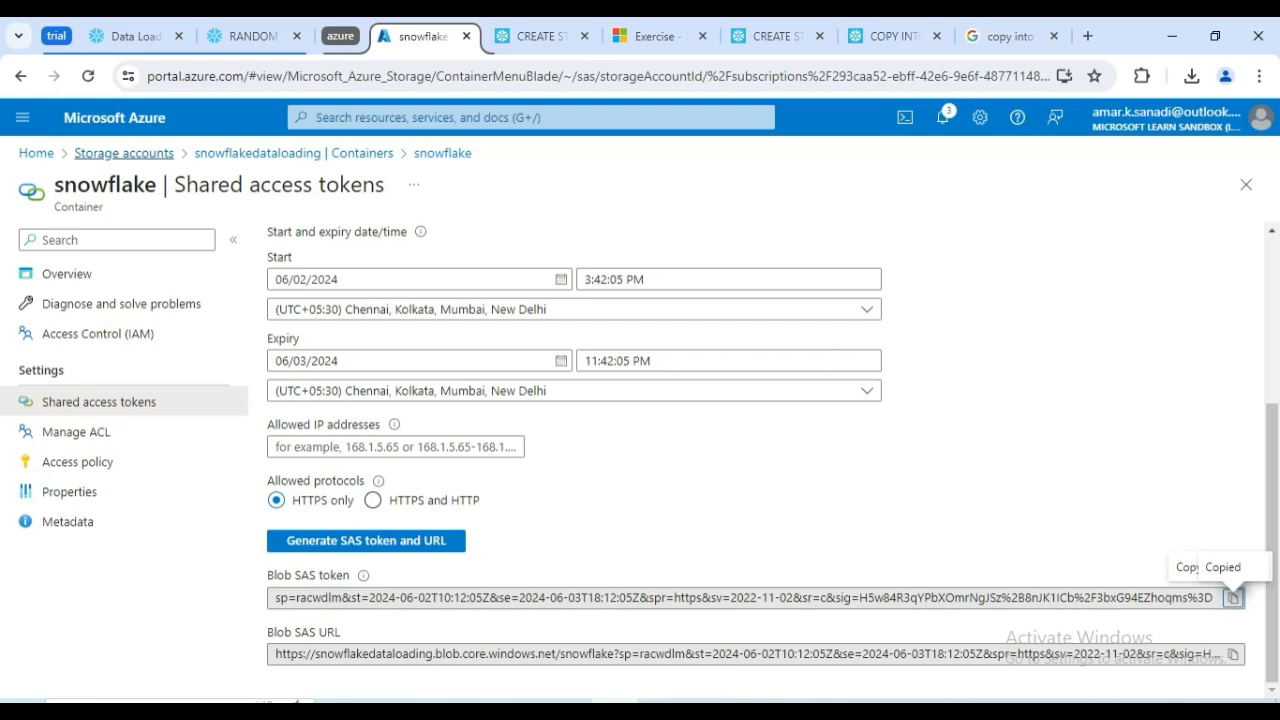
pyautogui.click(260, 153)
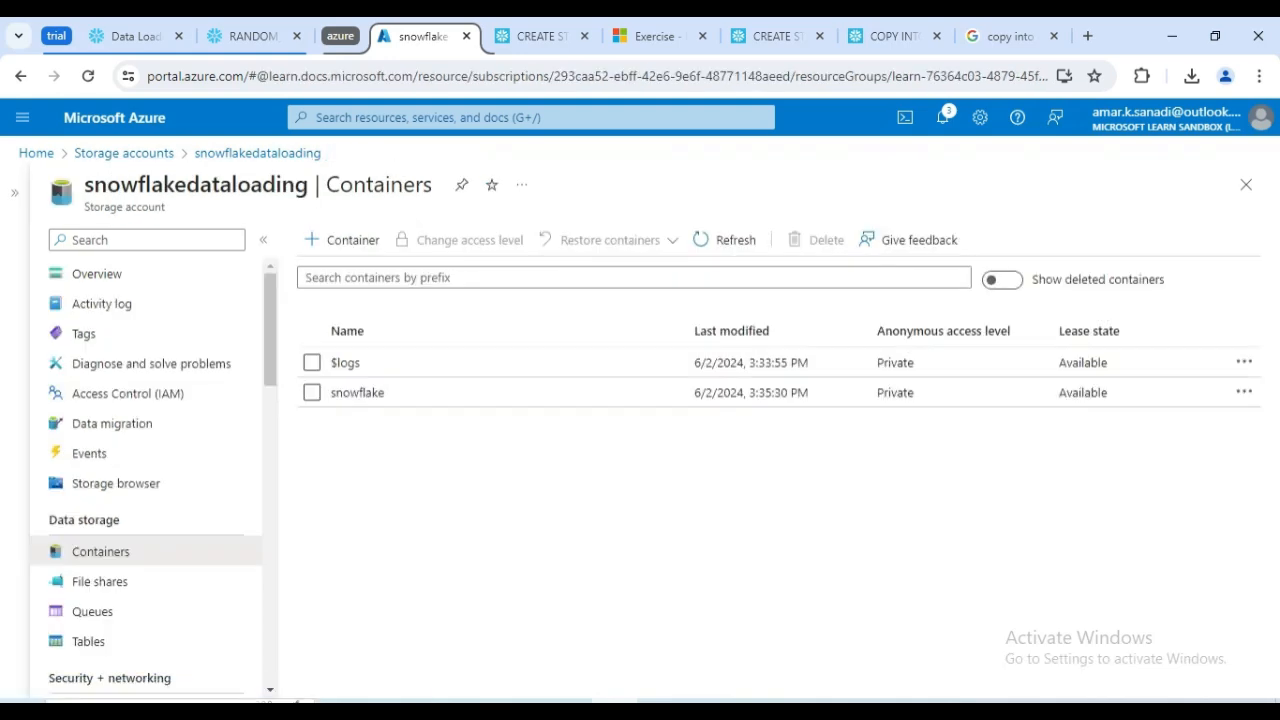
pyautogui.click(135, 37)
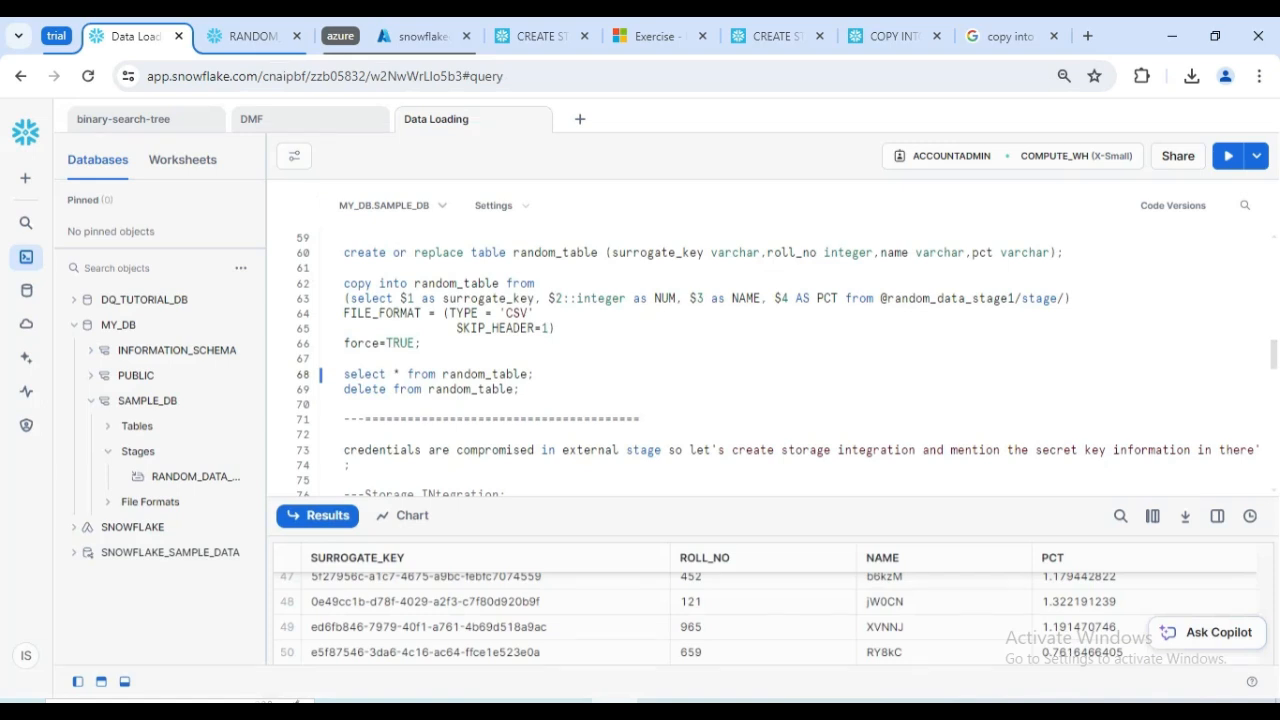
# - Read through the CREATE STORAGE INTEGRATION syntax, covering the EXTERNAL_STAGE type, allowed and blocked locations, and Azure cloud provider parameters
pyautogui.scroll(5, 446, 374)
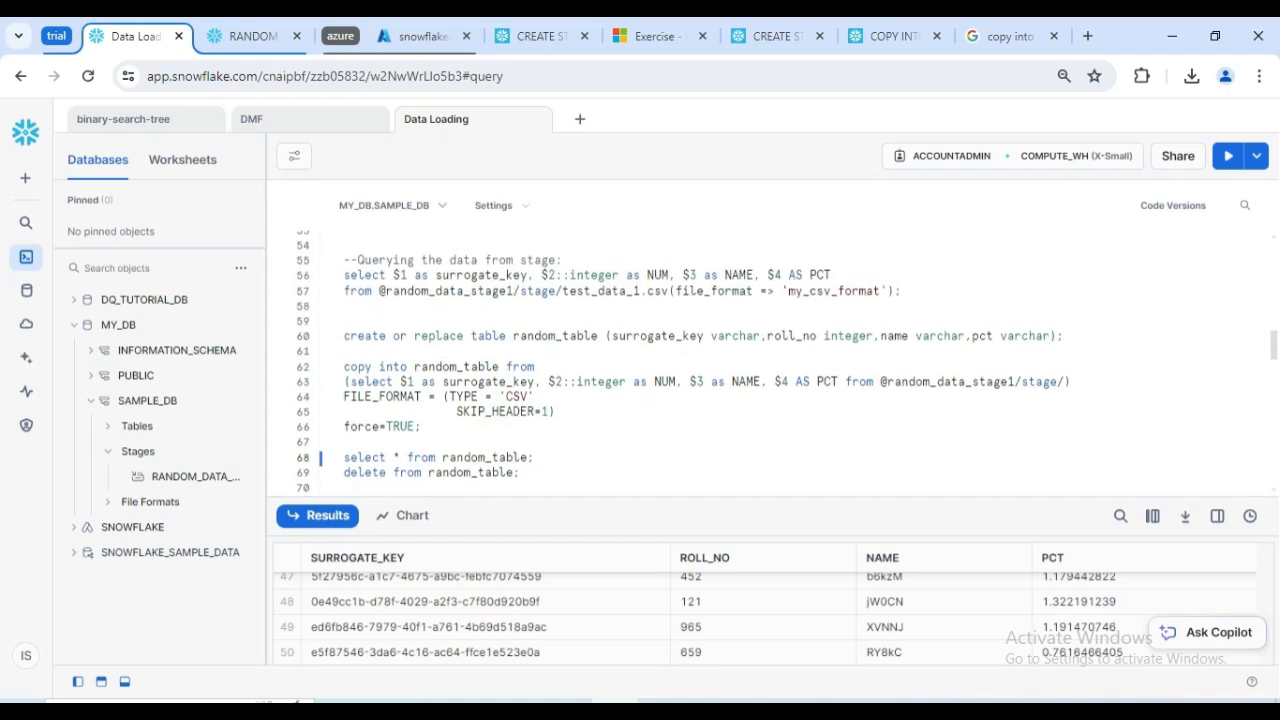
pyautogui.scroll(-5, 446, 374)
pyautogui.scroll(-2, 446, 374)
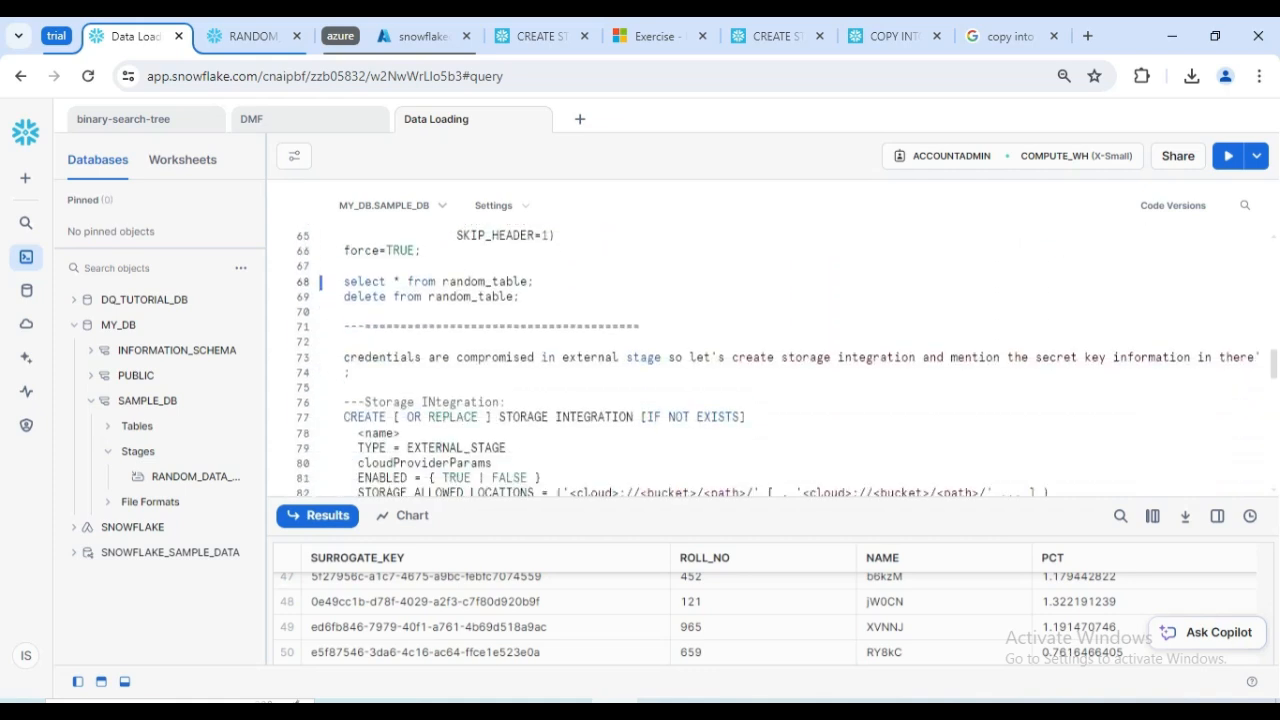
pyautogui.scroll(-2, 446, 280)
pyautogui.scroll(2, 446, 280)
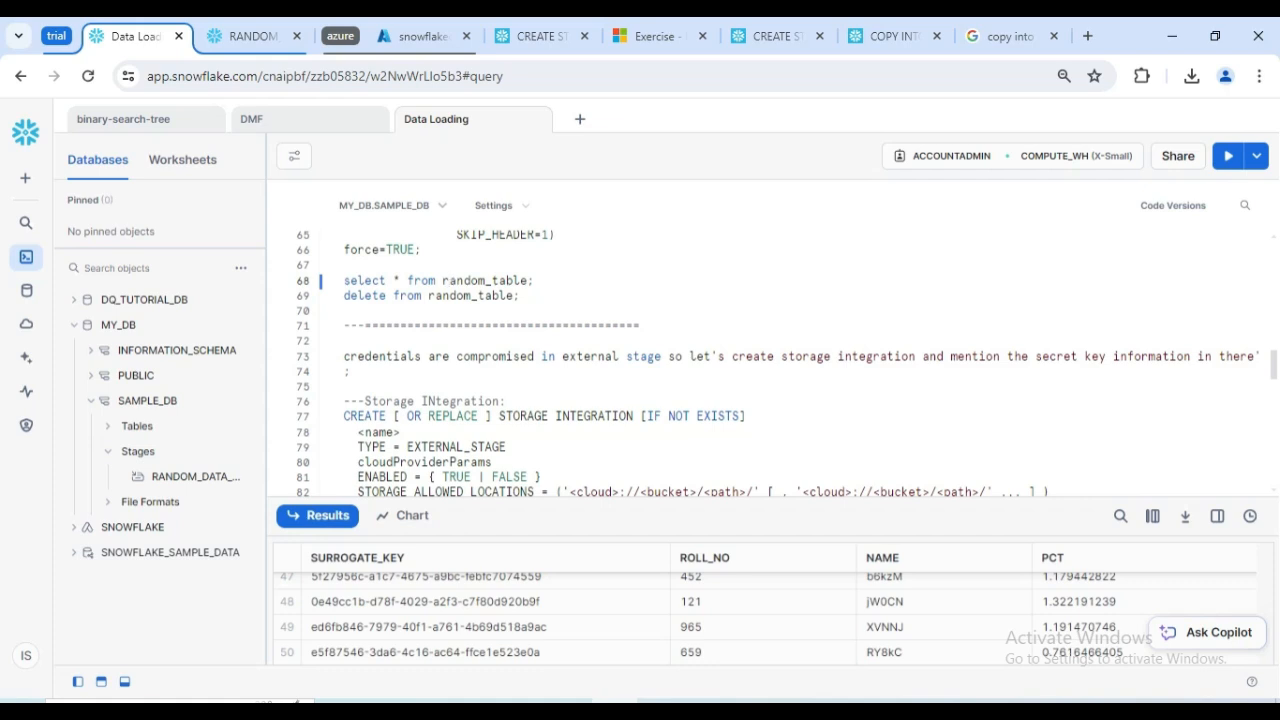
pyautogui.scroll(-2, 780, 360)
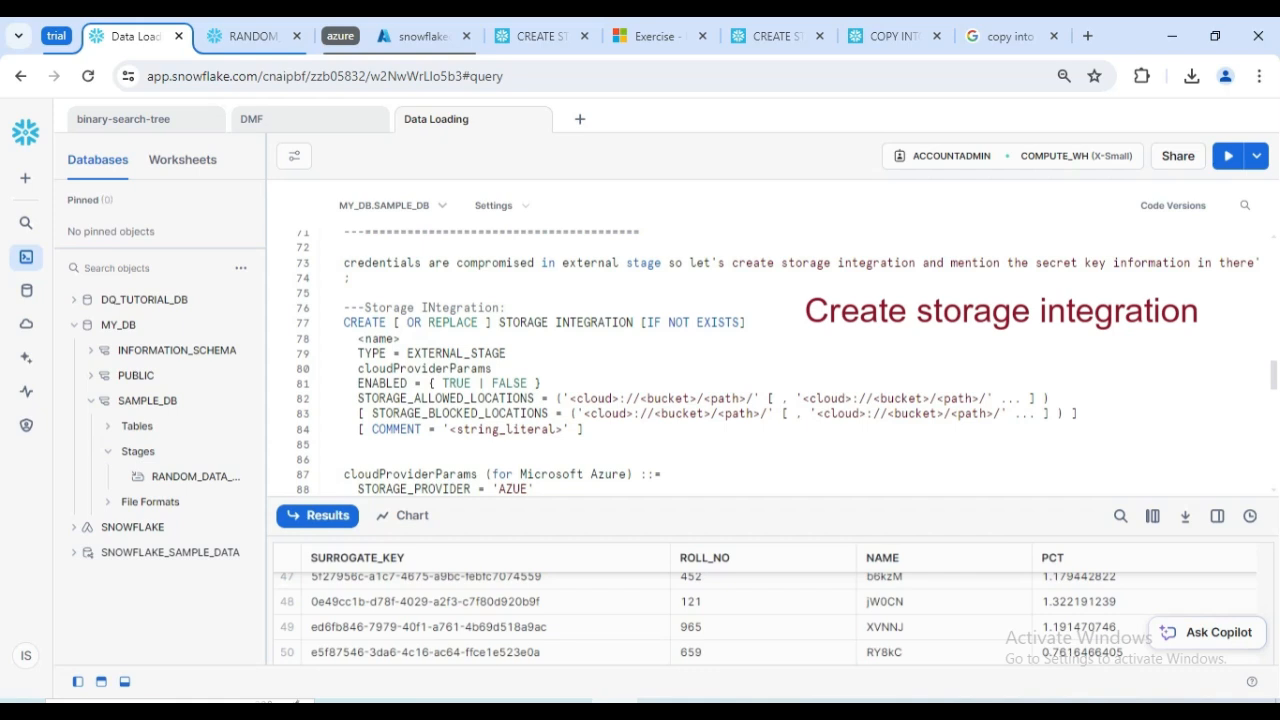
pyautogui.moveTo(344, 308); pyautogui.dragTo(513, 414)
pyautogui.click(464, 354)
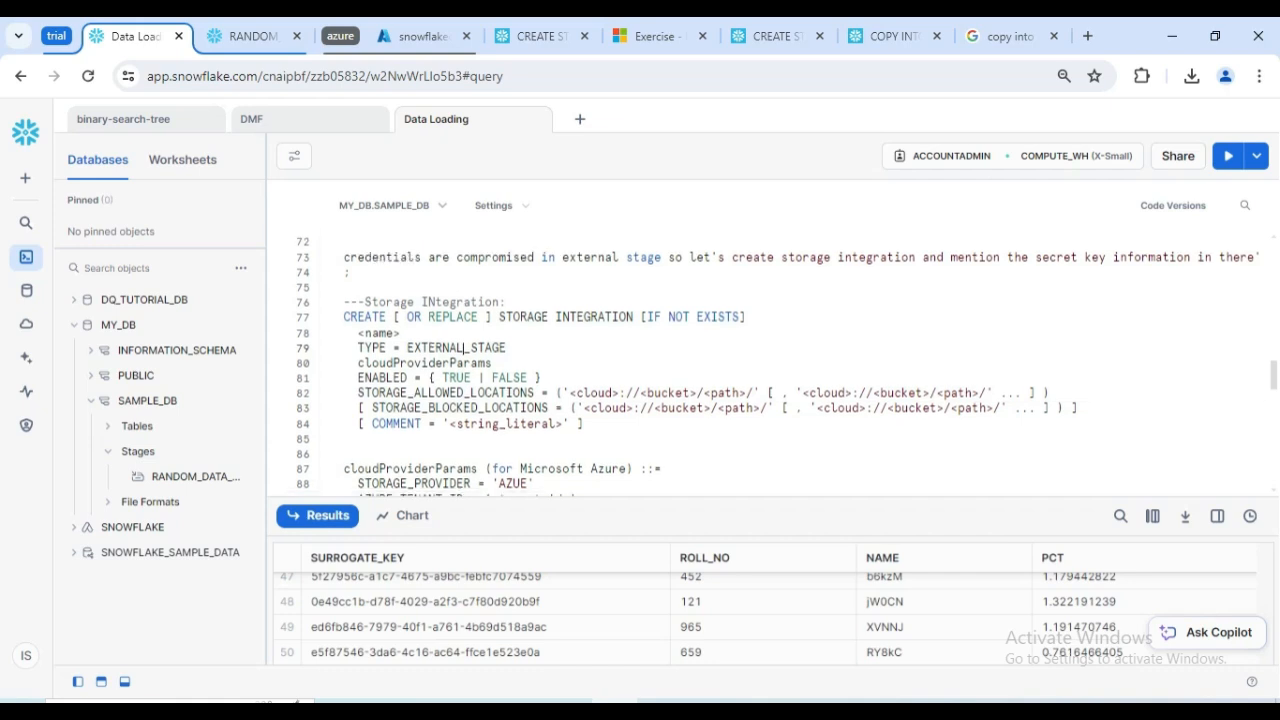
pyautogui.scroll(-2, 700, 360)
pyautogui.doubleClick(470, 259)
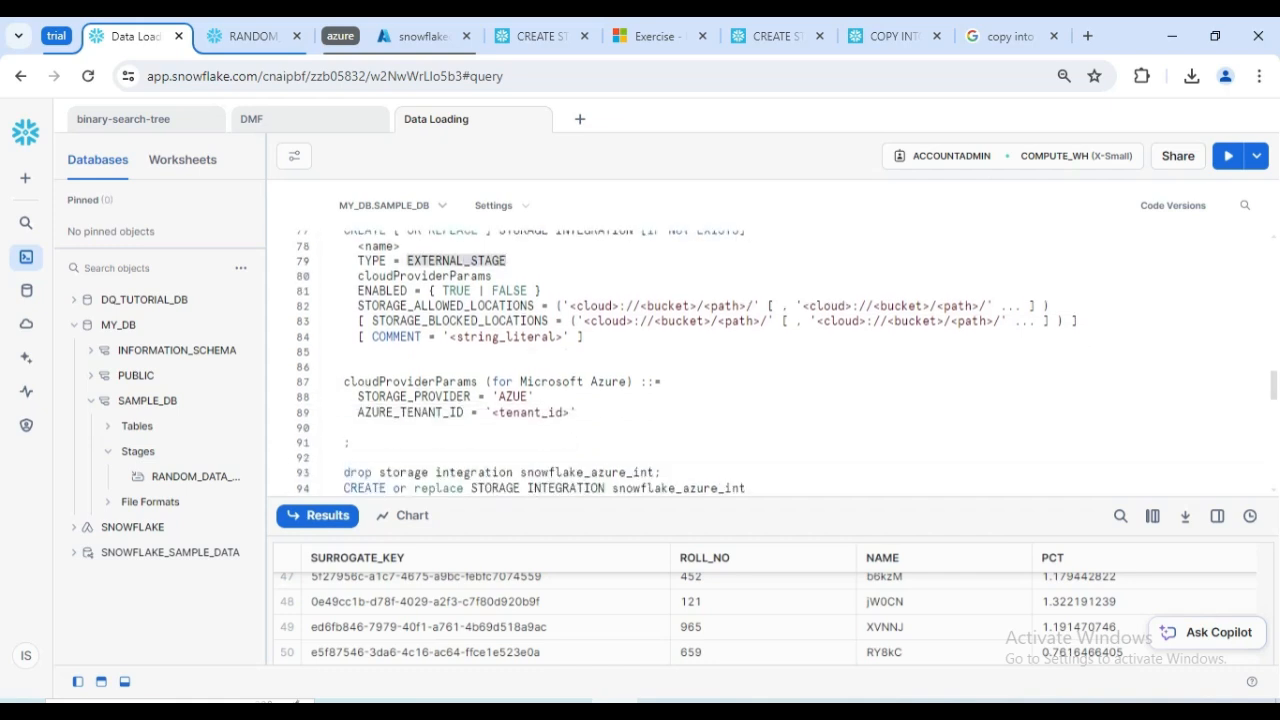
# - Review the ENABLED, allowed and blocked location parameters of the storage integration syntax, plus the Azure STORAGE_PROVIDER and AZURE_TENANT_ID parameters
pyautogui.scroll(2, 470, 259)
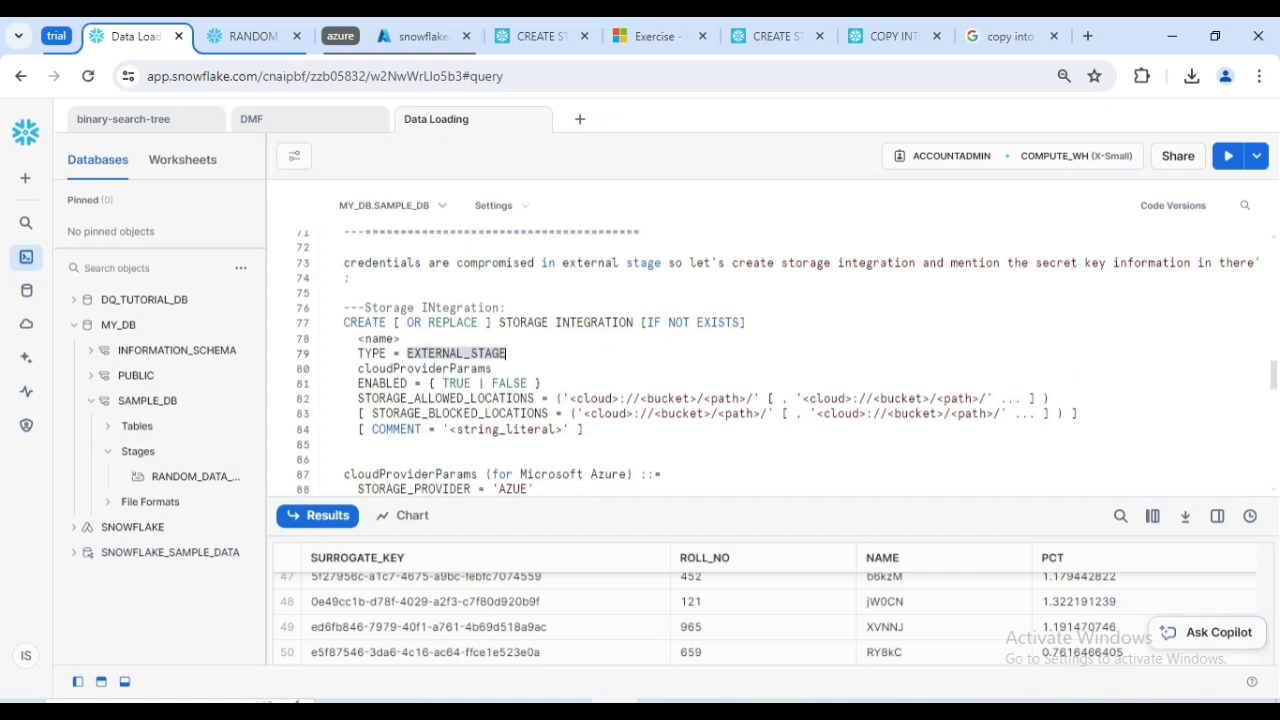
pyautogui.doubleClick(383, 383)
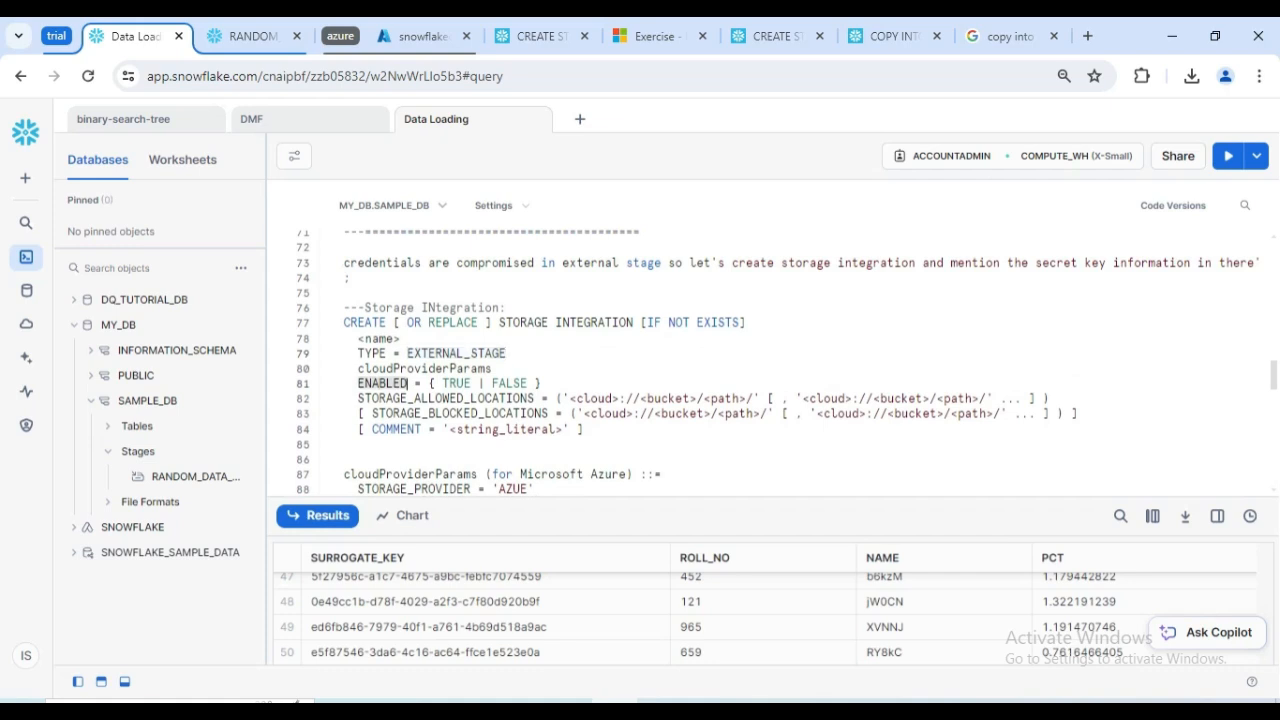
pyautogui.doubleClick(446, 398)
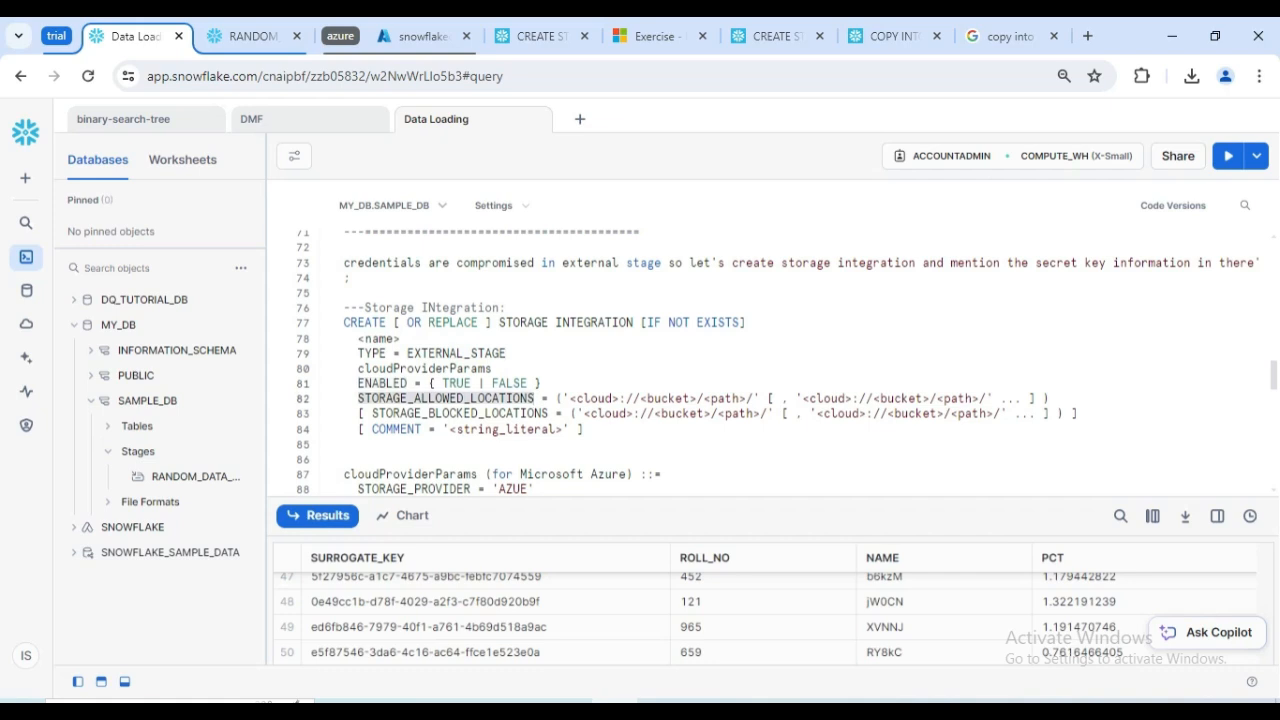
pyautogui.moveTo(562, 398); pyautogui.dragTo(1044, 398)
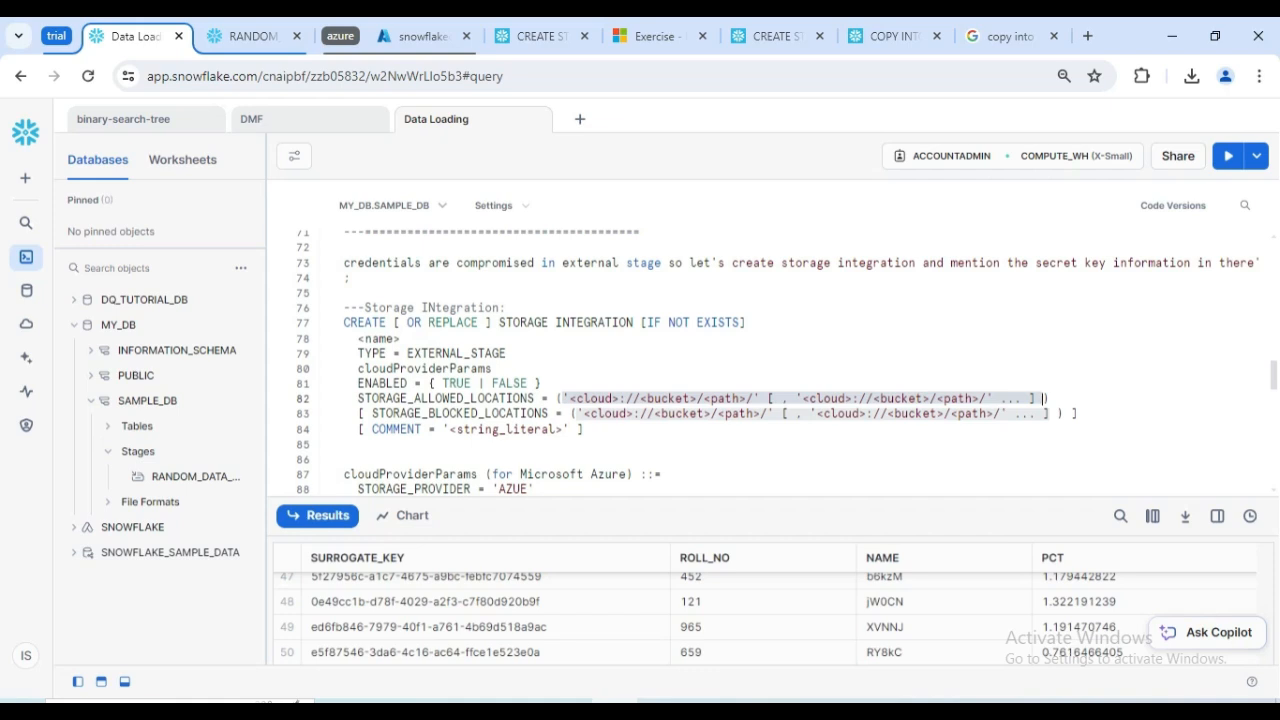
pyautogui.doubleClick(548, 413)
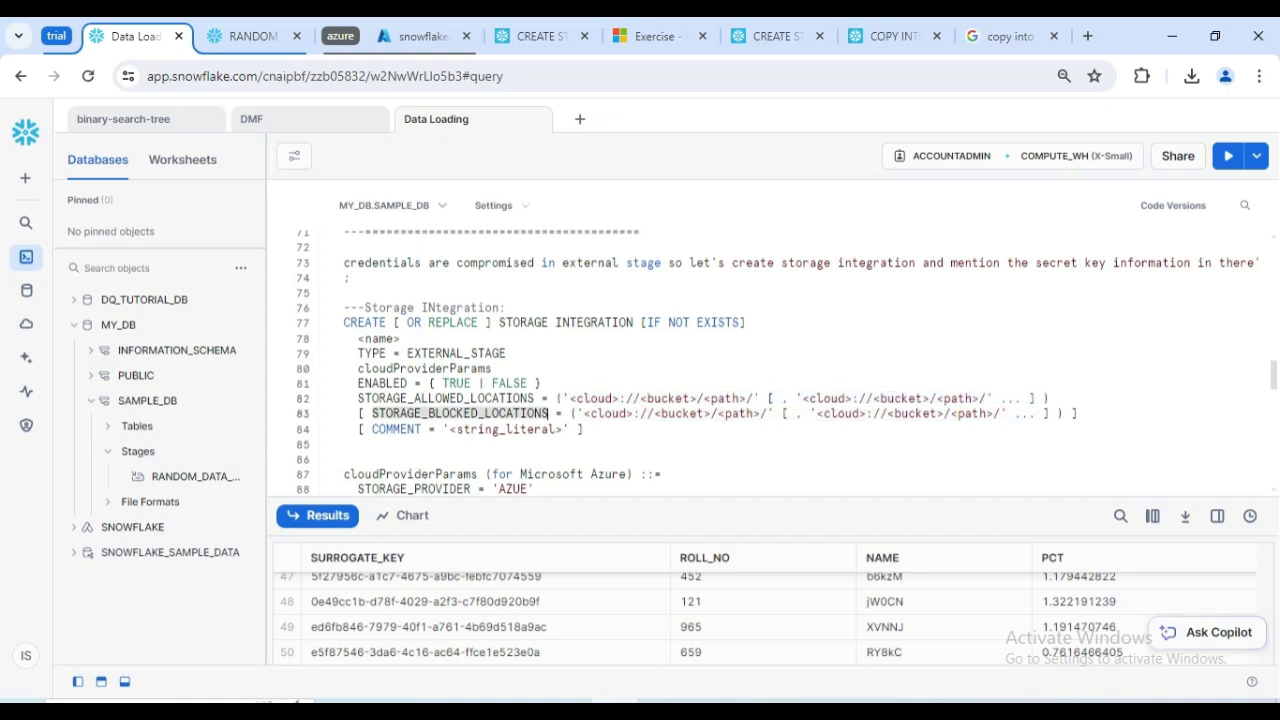
pyautogui.scroll(-2, 548, 413)
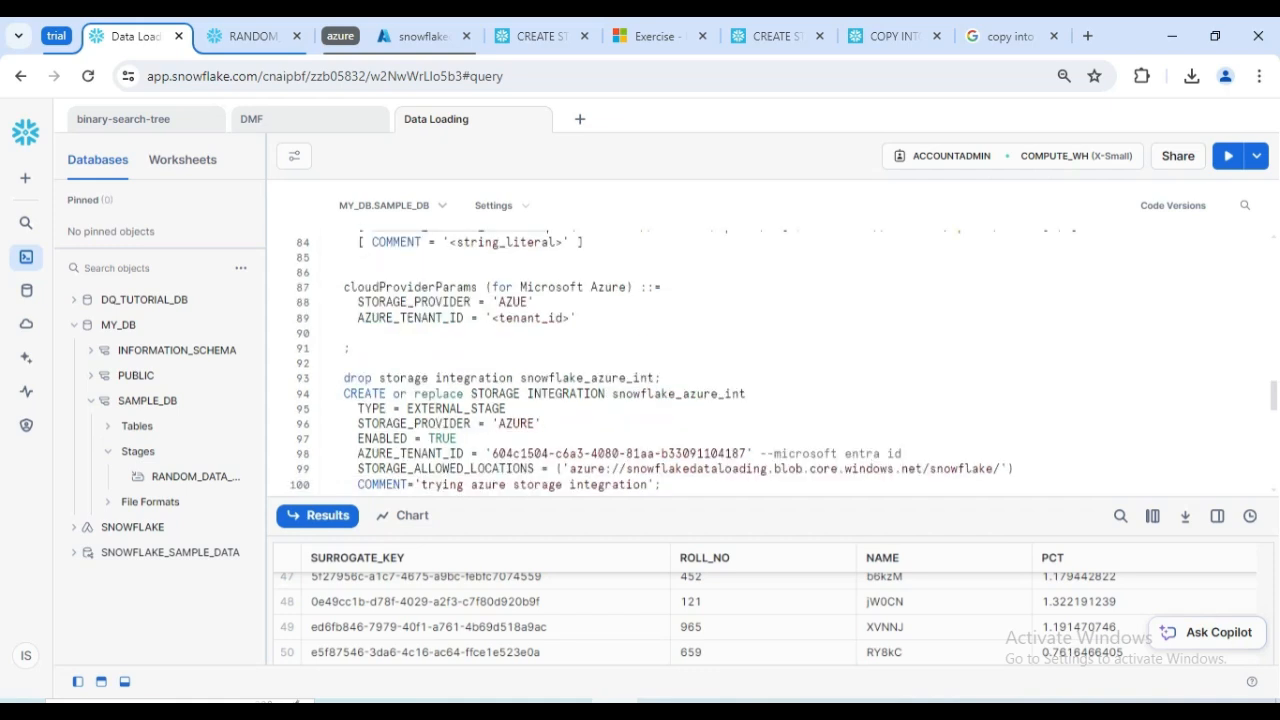
pyautogui.doubleClick(477, 287)
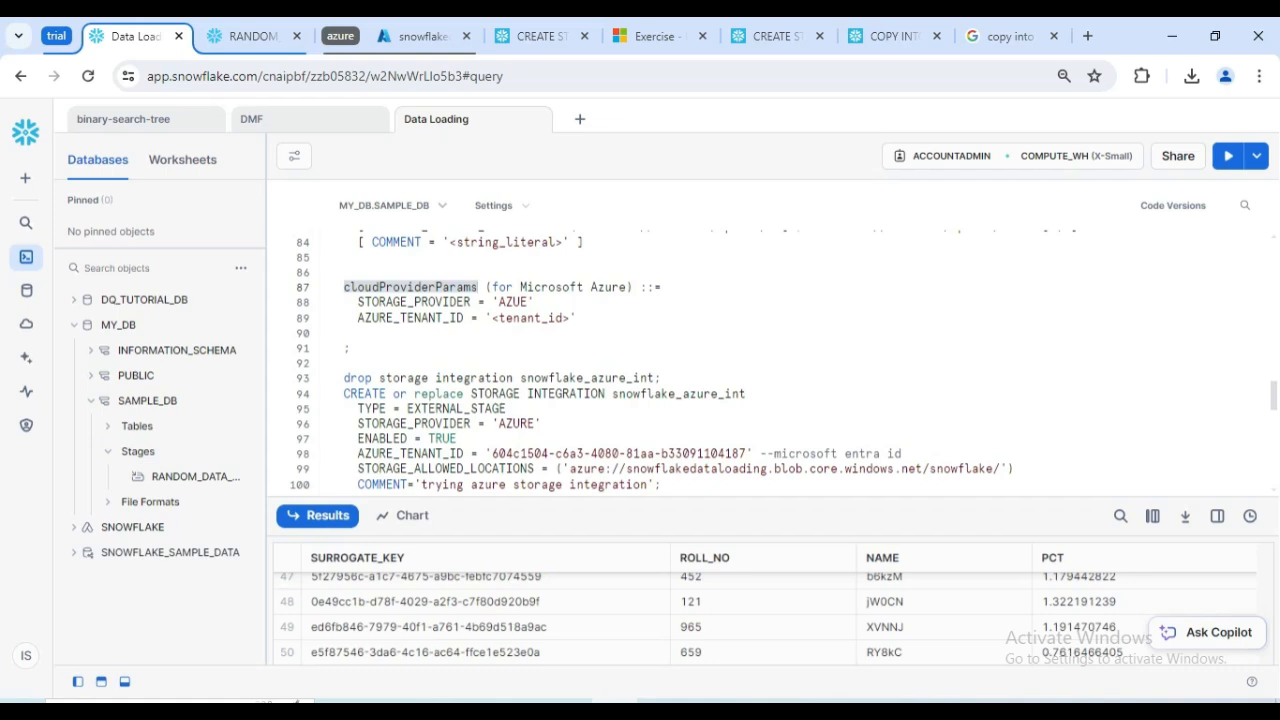
pyautogui.doubleClick(430, 302)
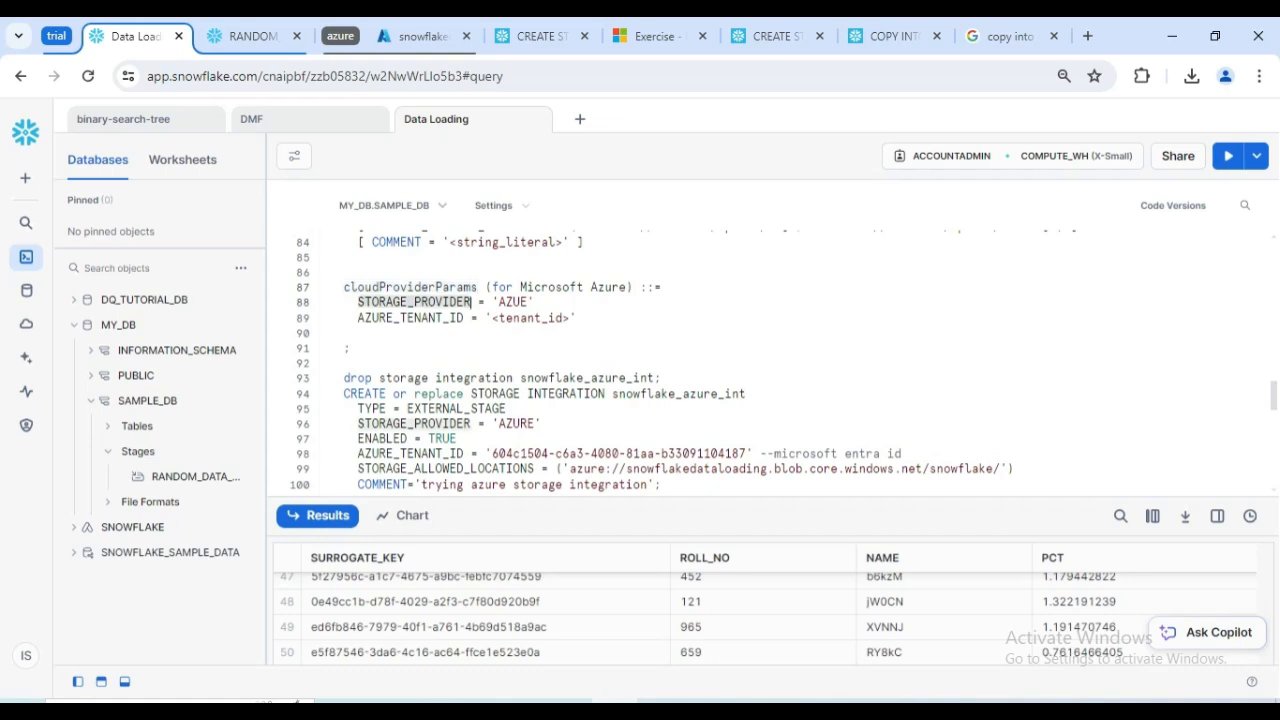
pyautogui.doubleClick(514, 302)
pyautogui.doubleClick(462, 318)
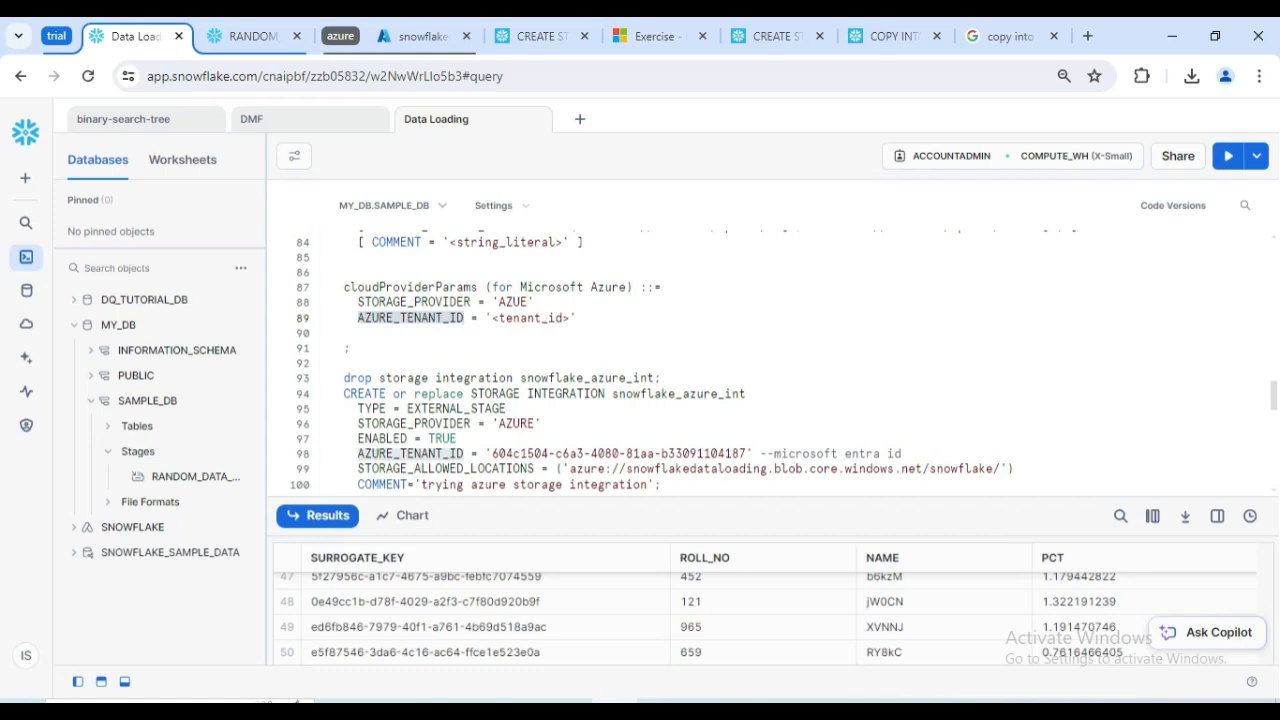
# - Switch to the Azure portal and try to open the Microsoft Entra ID service
pyautogui.click(422, 36)
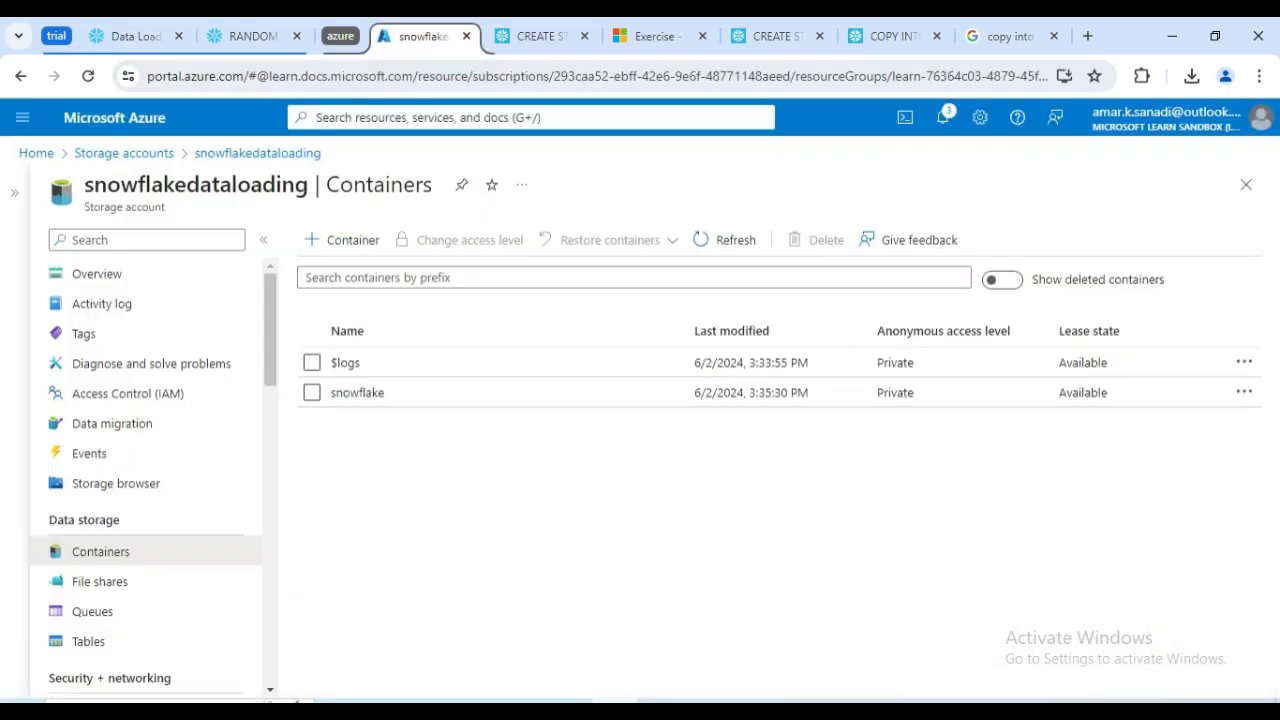
pyautogui.write('mict')
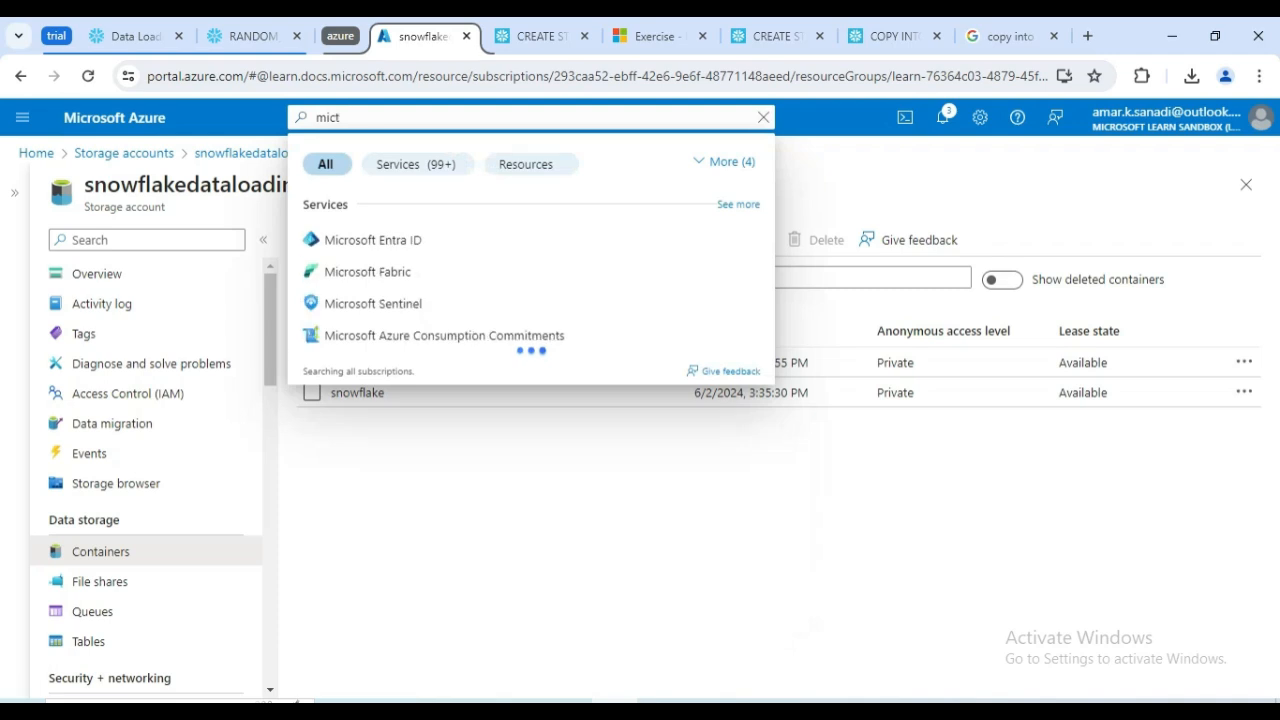
pyautogui.click(372, 240)
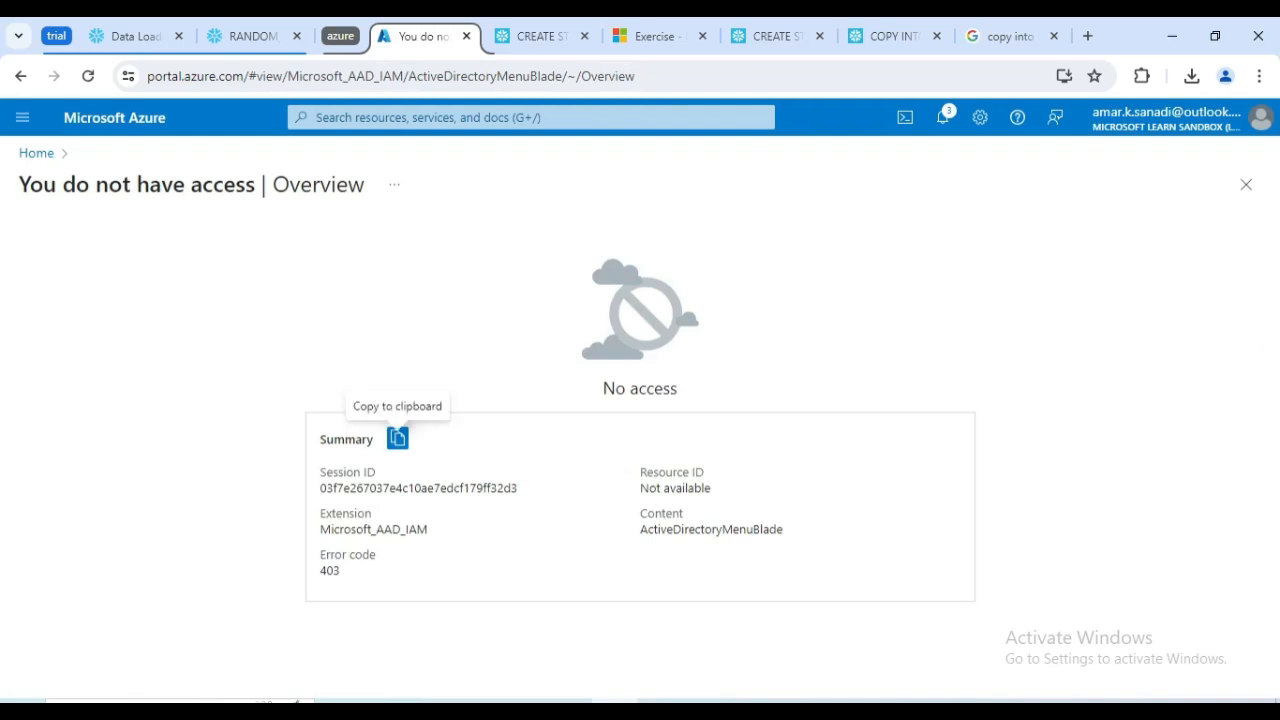
# - Search the Azure portal for tenant, open Tenant properties and copy the tenant ID
pyautogui.click(430, 117)
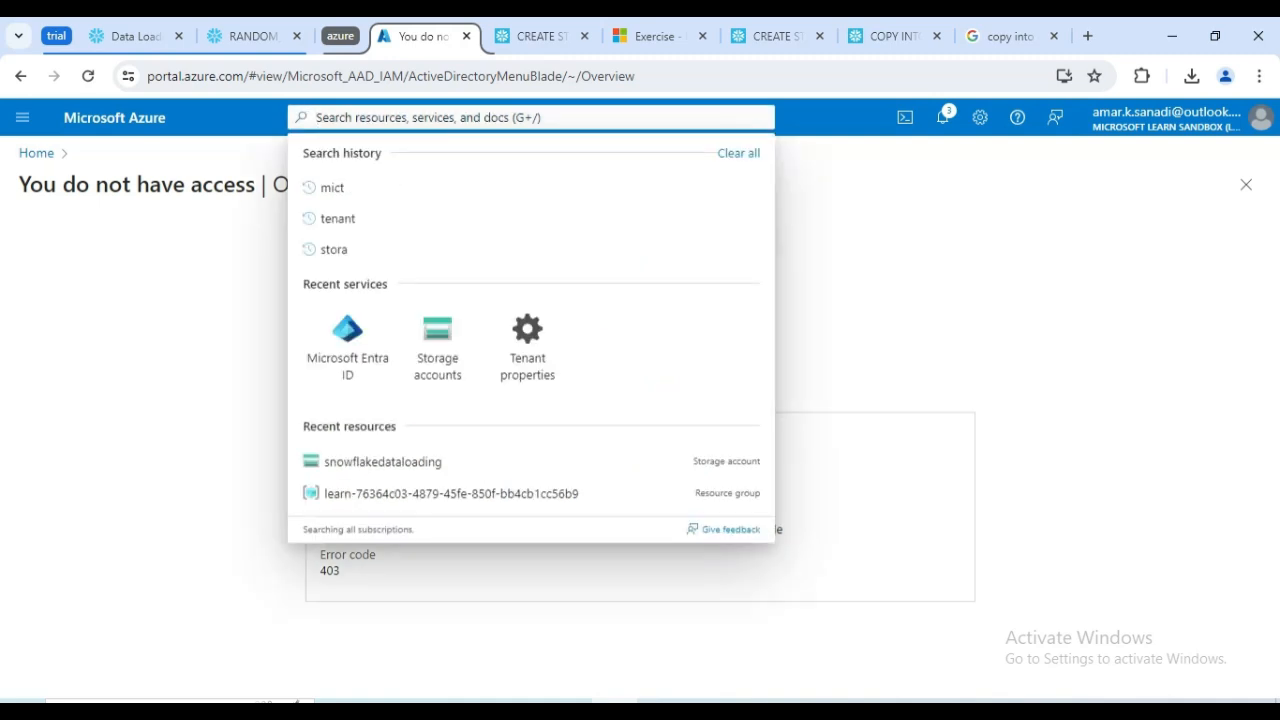
pyautogui.click(400, 218)
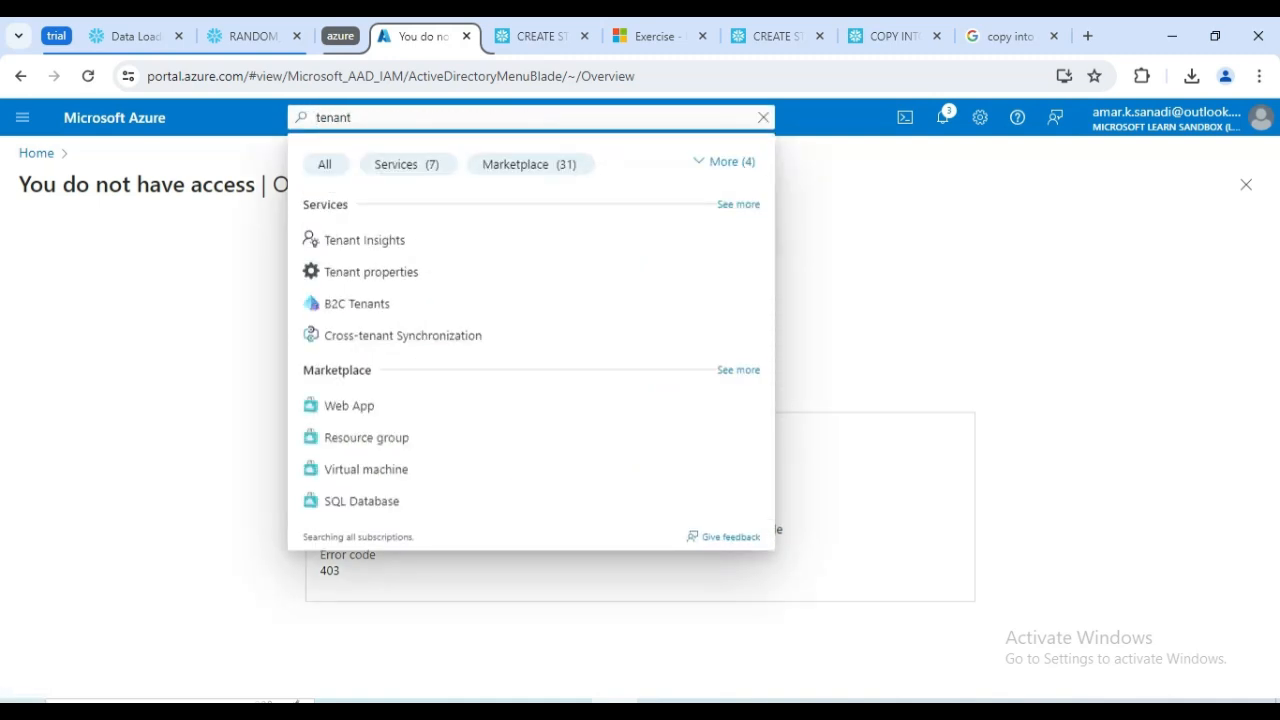
pyautogui.click(371, 271)
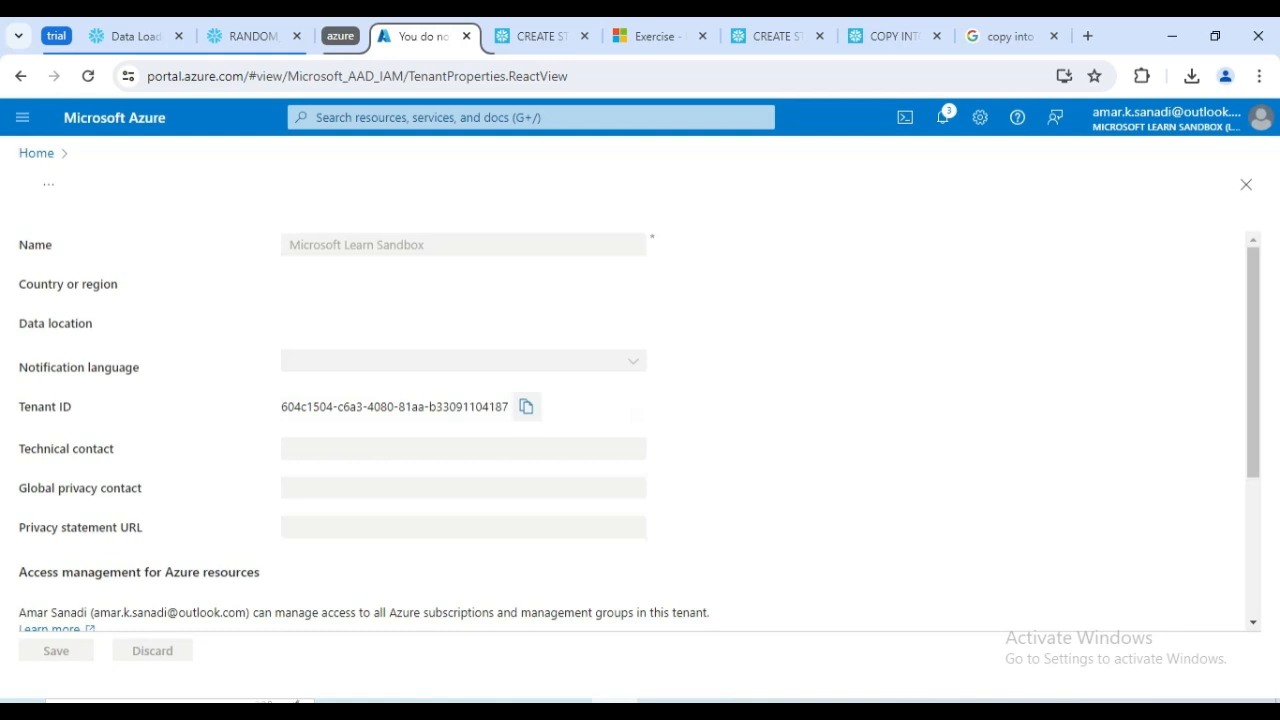
pyautogui.click(526, 407)
# - Return to the Snowflake worksheet and replace the AZURE_TENANT_ID value in the snowflake_azure_int statement with the copied tenant ID
pyautogui.click(125, 36)
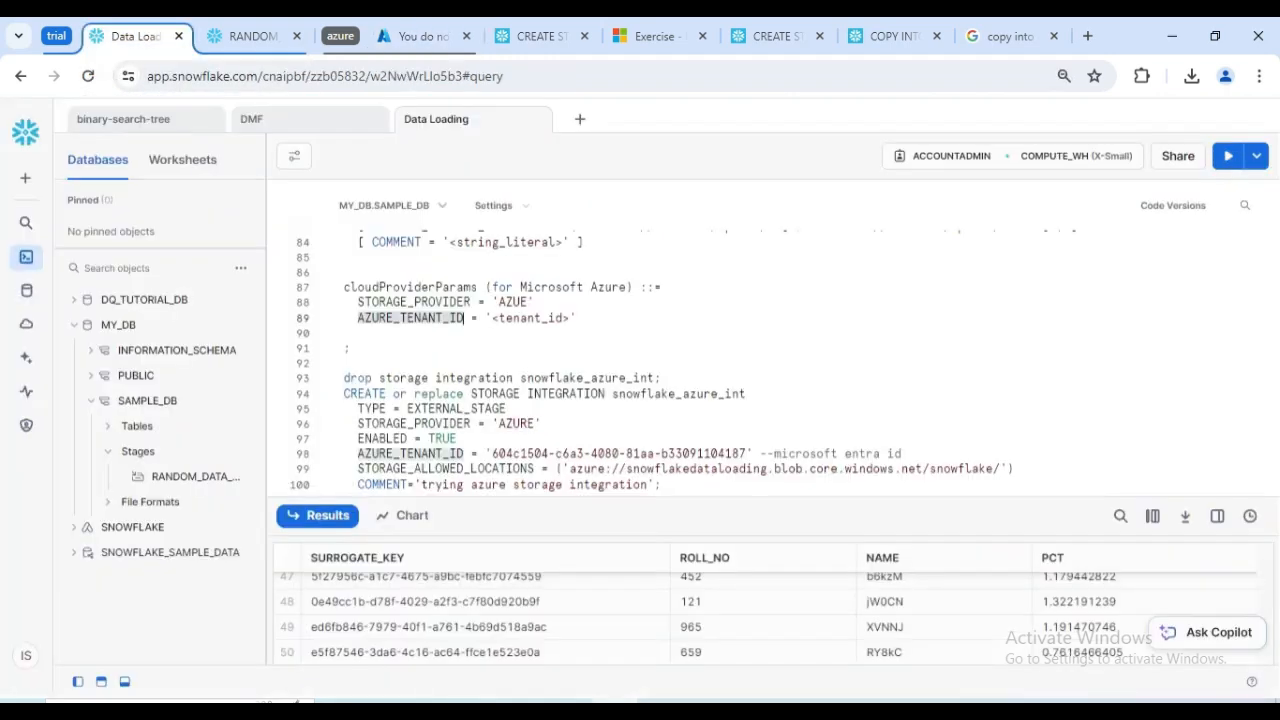
pyautogui.scroll(-2, 770, 360)
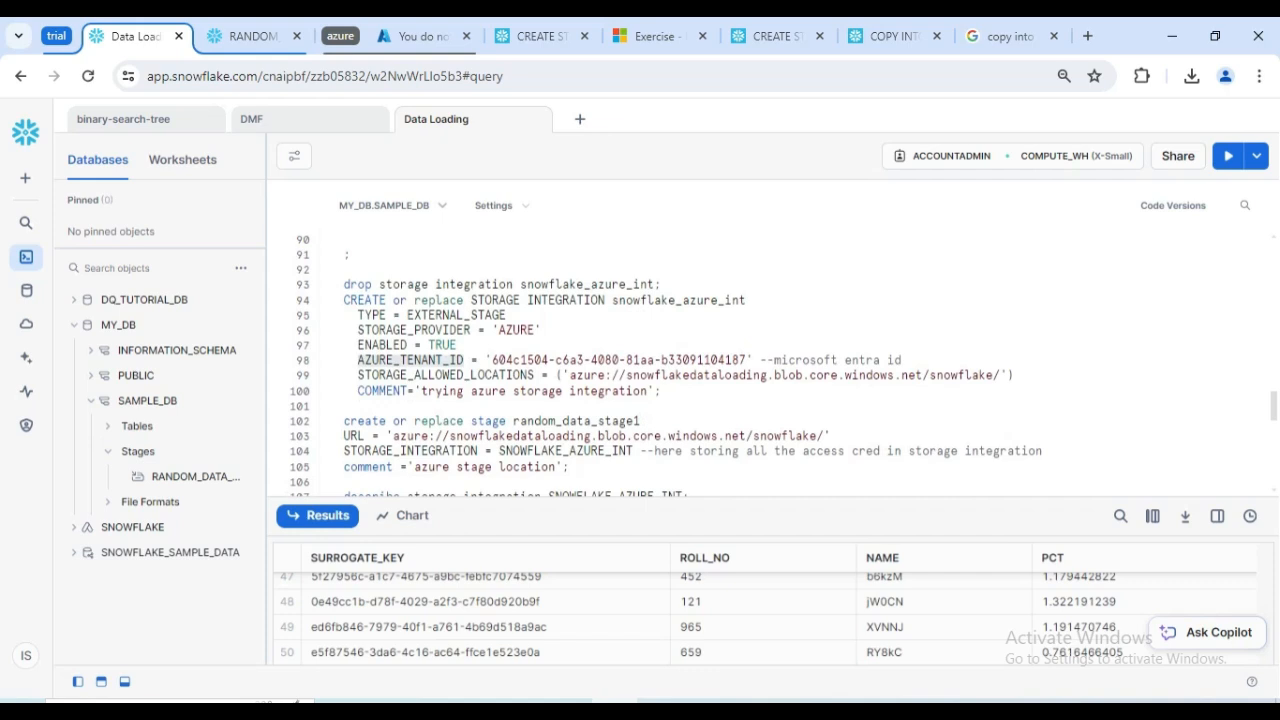
pyautogui.moveTo(746, 360); pyautogui.dragTo(490, 360)
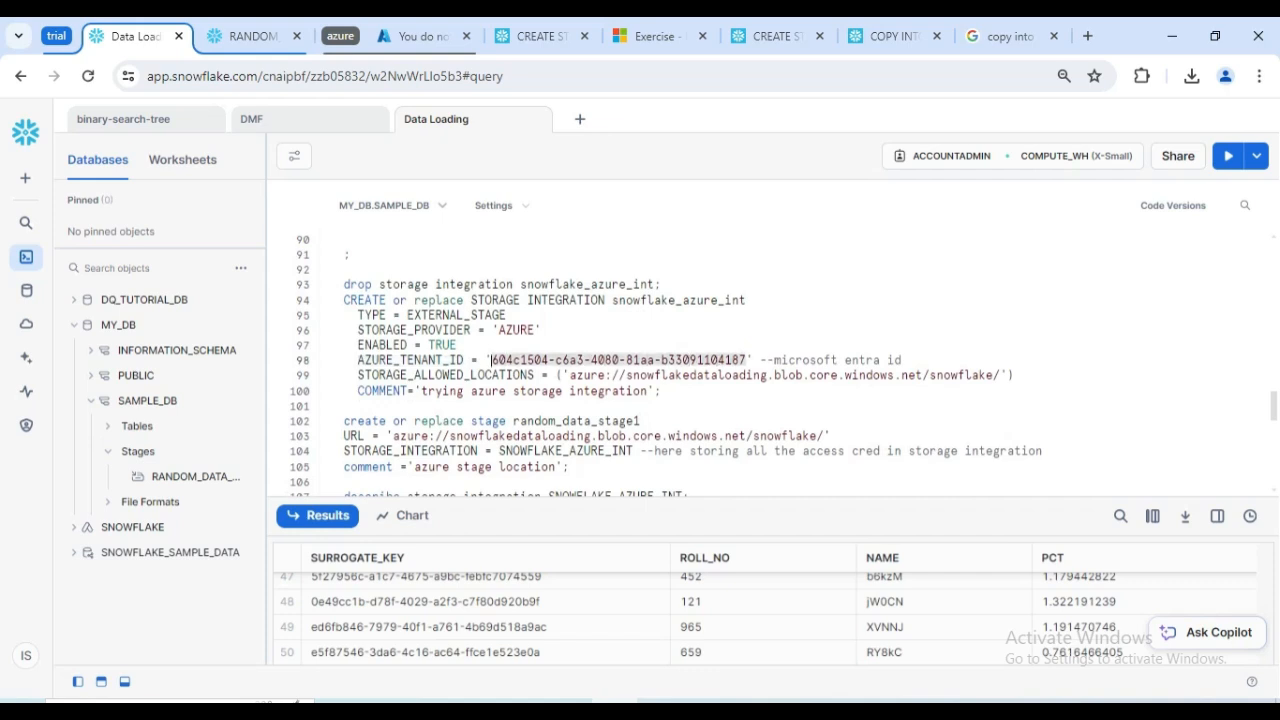
pyautogui.hotkey('ctrl', 'v')
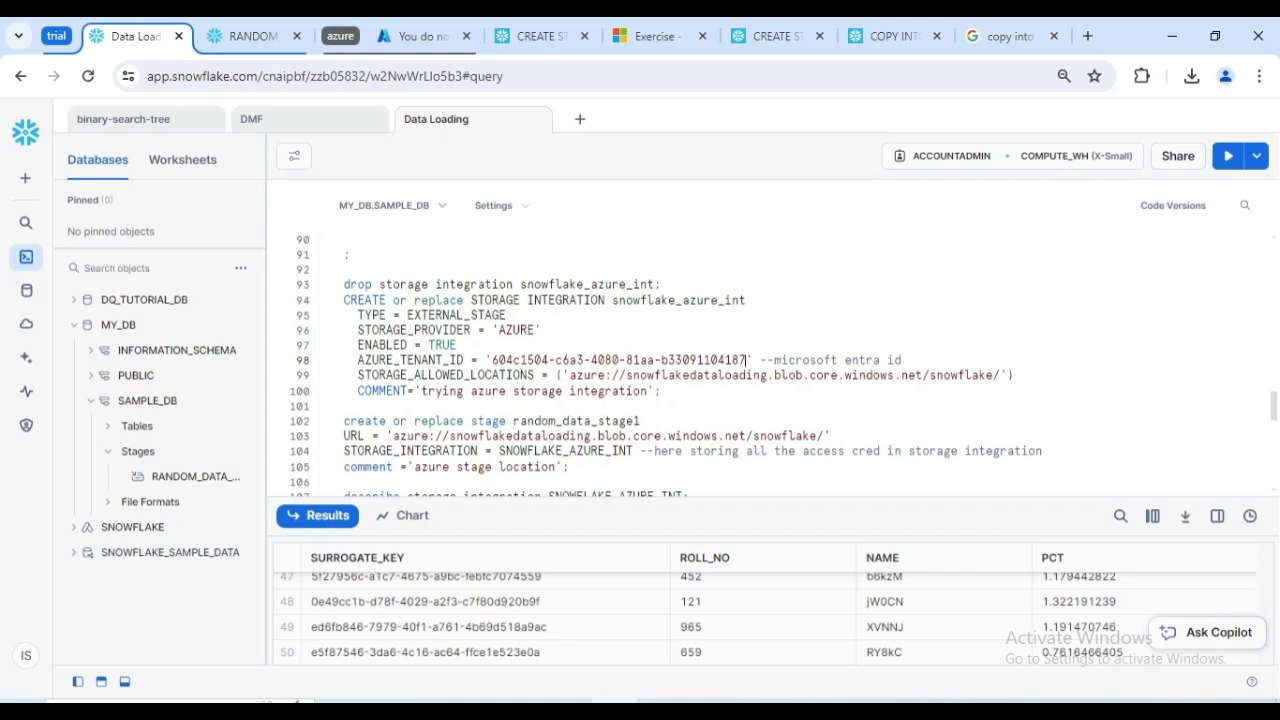
# - Compare the Azure provider parameters in the syntax with the snowflake_azure_int statement, checking its name, type, storage provider and enabled setting
pyautogui.scroll(3, 770, 360)
pyautogui.scroll(-2, 770, 360)
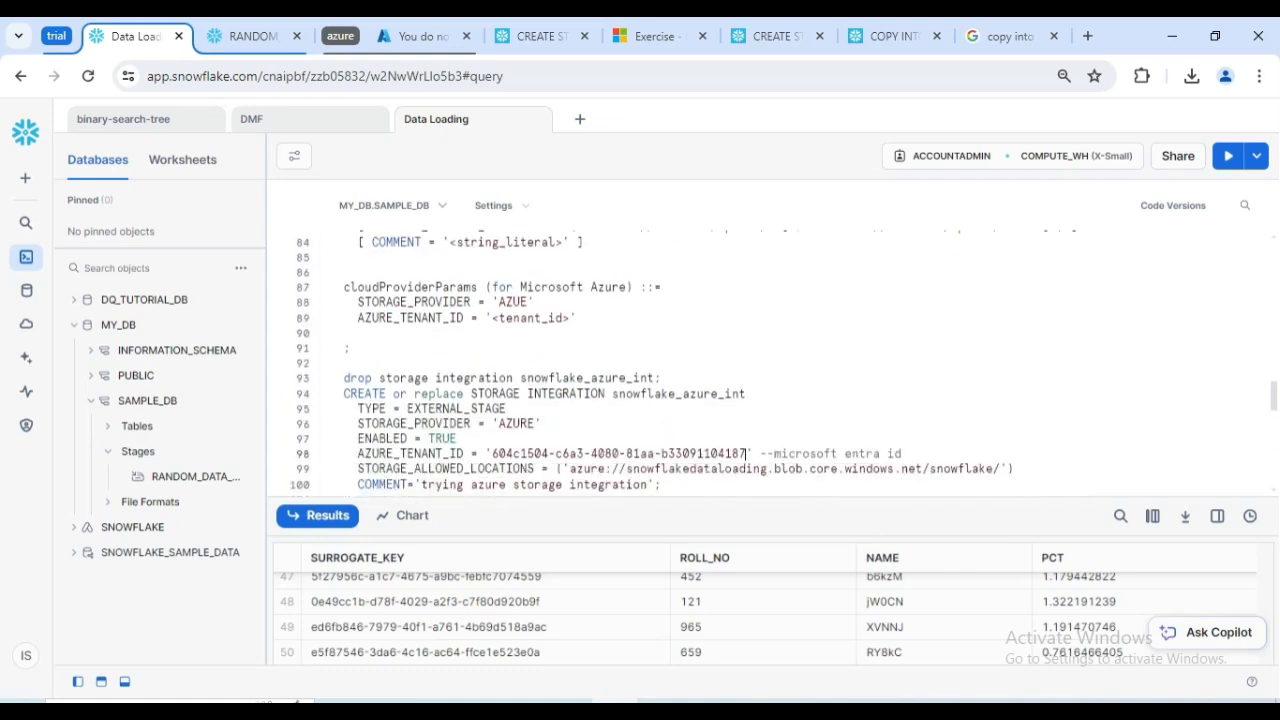
pyautogui.doubleClick(435, 317)
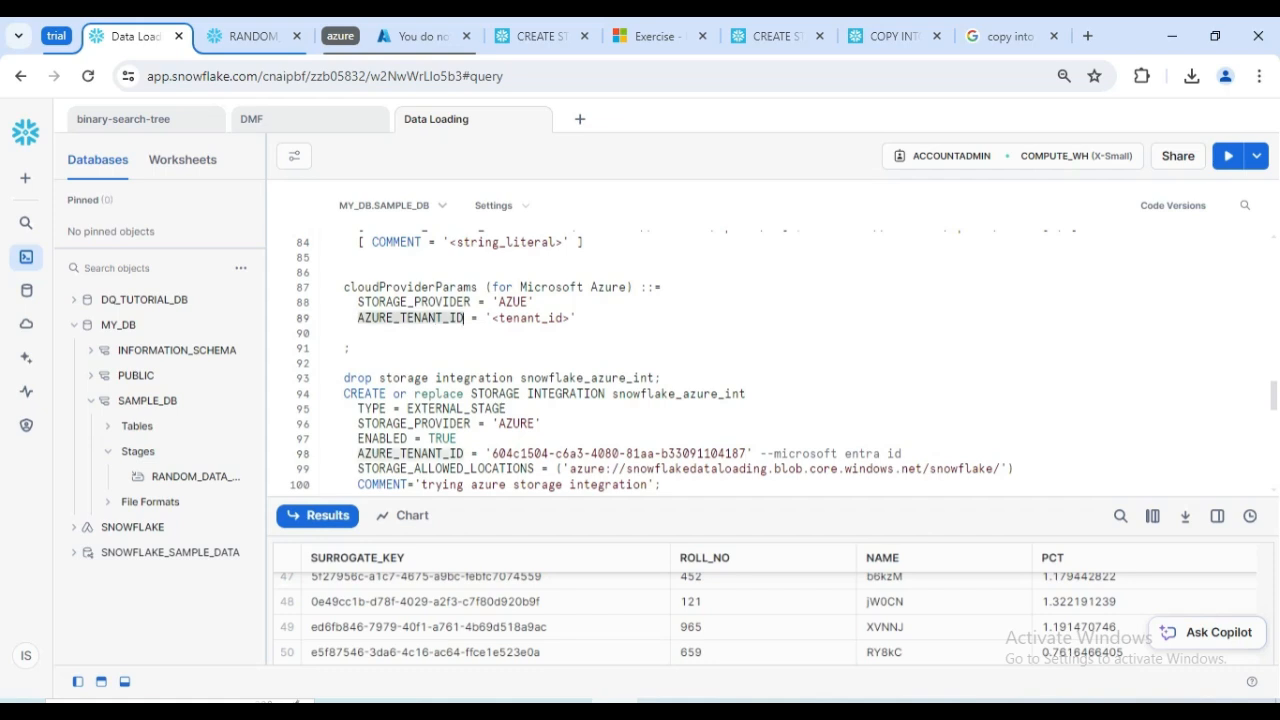
pyautogui.doubleClick(410, 301)
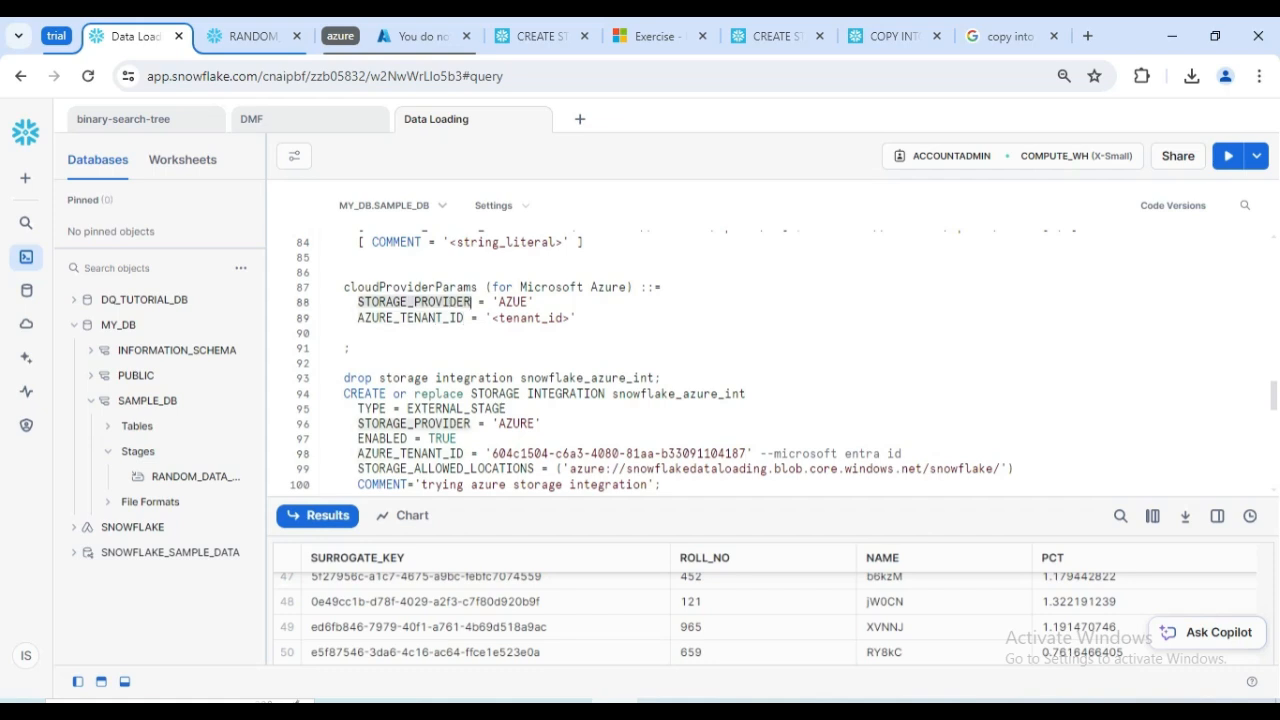
pyautogui.scroll(-2, 410, 301)
pyautogui.click(442, 375)
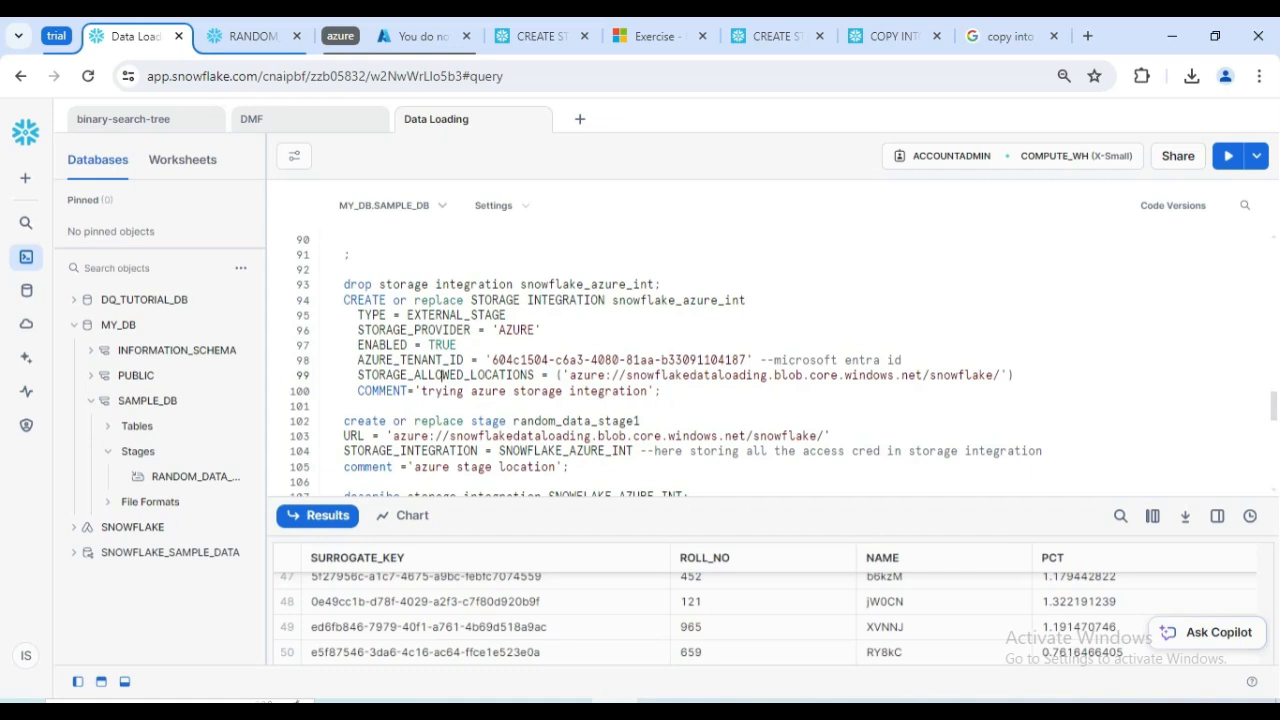
pyautogui.click(524, 299)
pyautogui.doubleClick(690, 300)
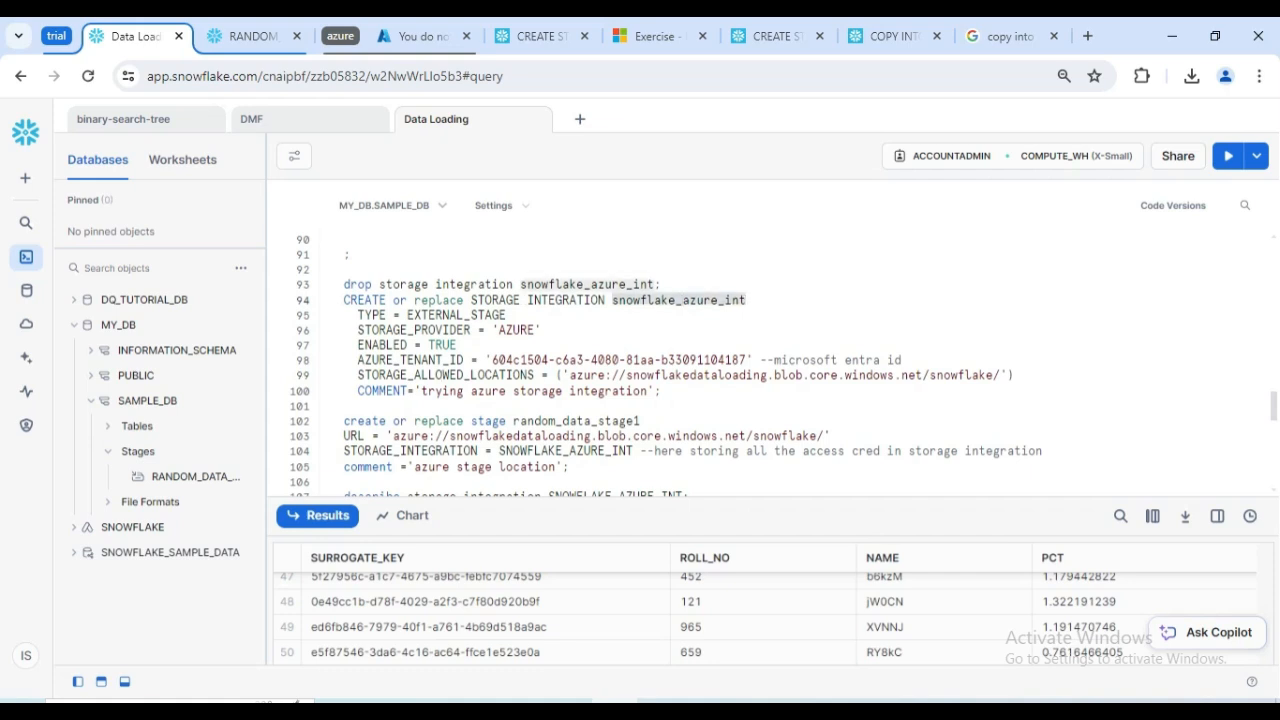
pyautogui.doubleClick(470, 315)
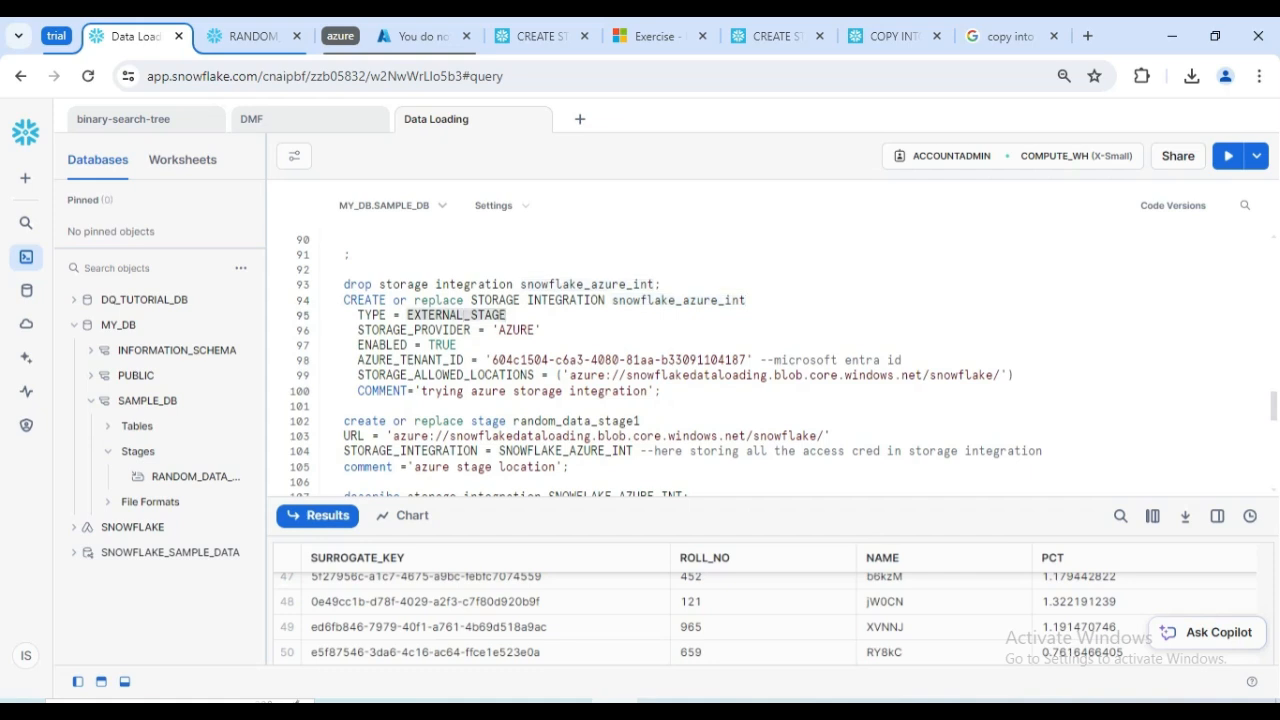
pyautogui.doubleClick(470, 330)
pyautogui.doubleClick(517, 330)
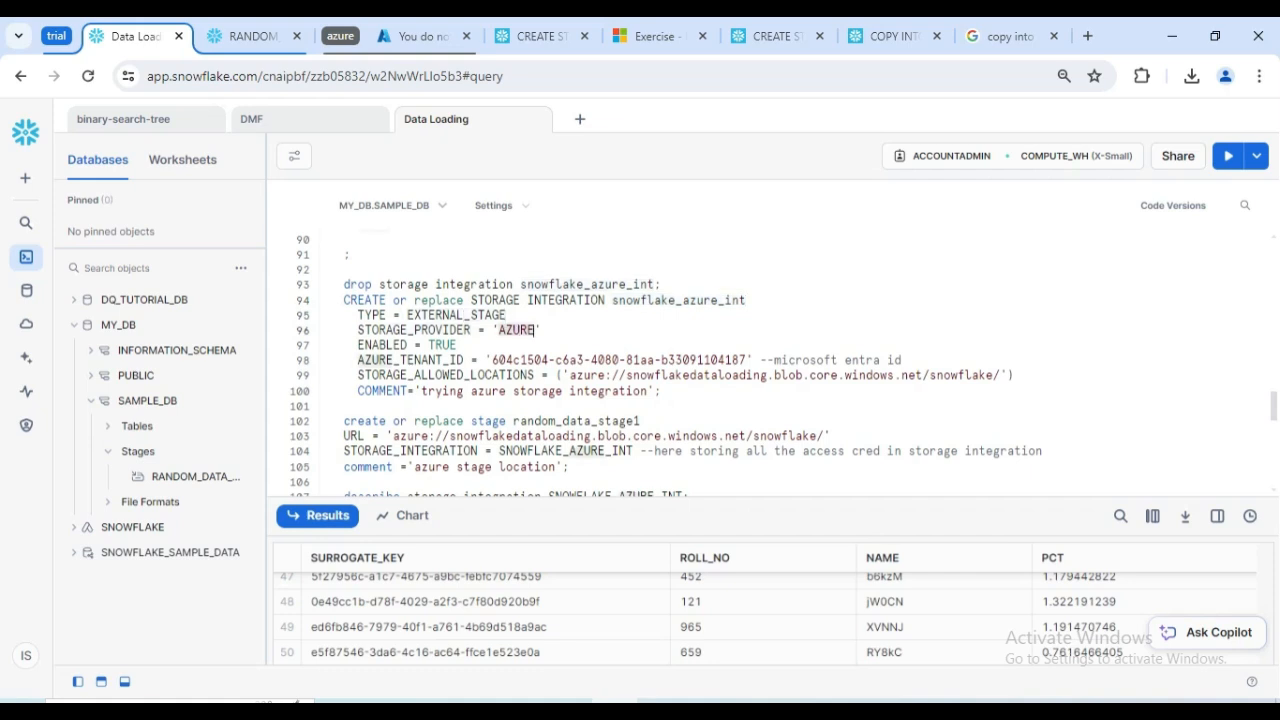
pyautogui.doubleClick(405, 344)
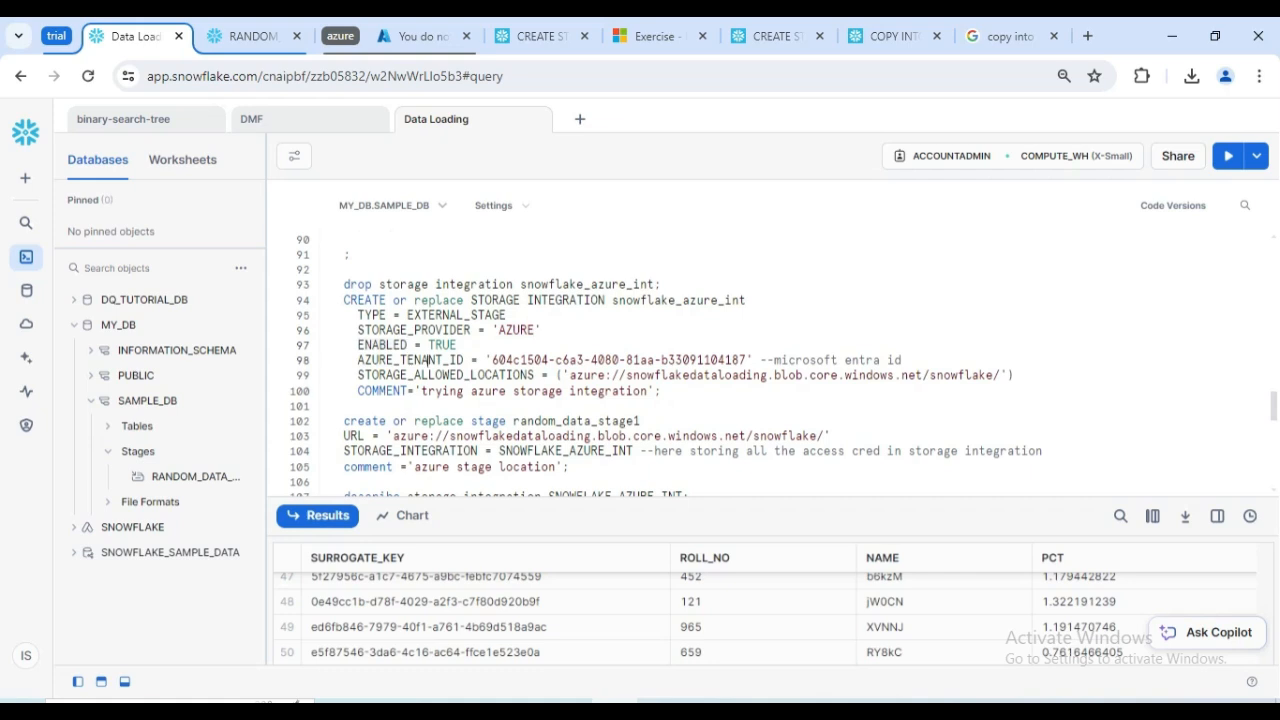
# - Revisit the tenant properties in the Azure portal, return to Snowflake and review the integration's tenant ID, allowed storage location and comment
pyautogui.click(420, 36)
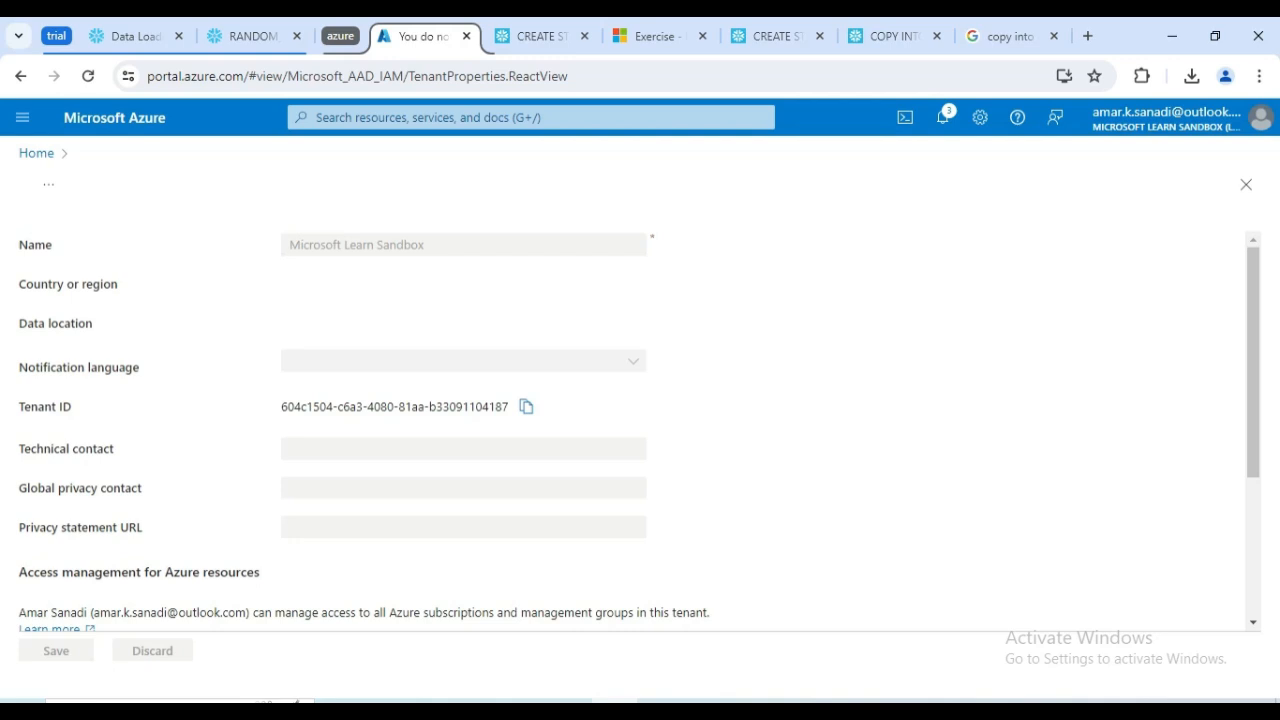
pyautogui.click(530, 118)
pyautogui.click(134, 37)
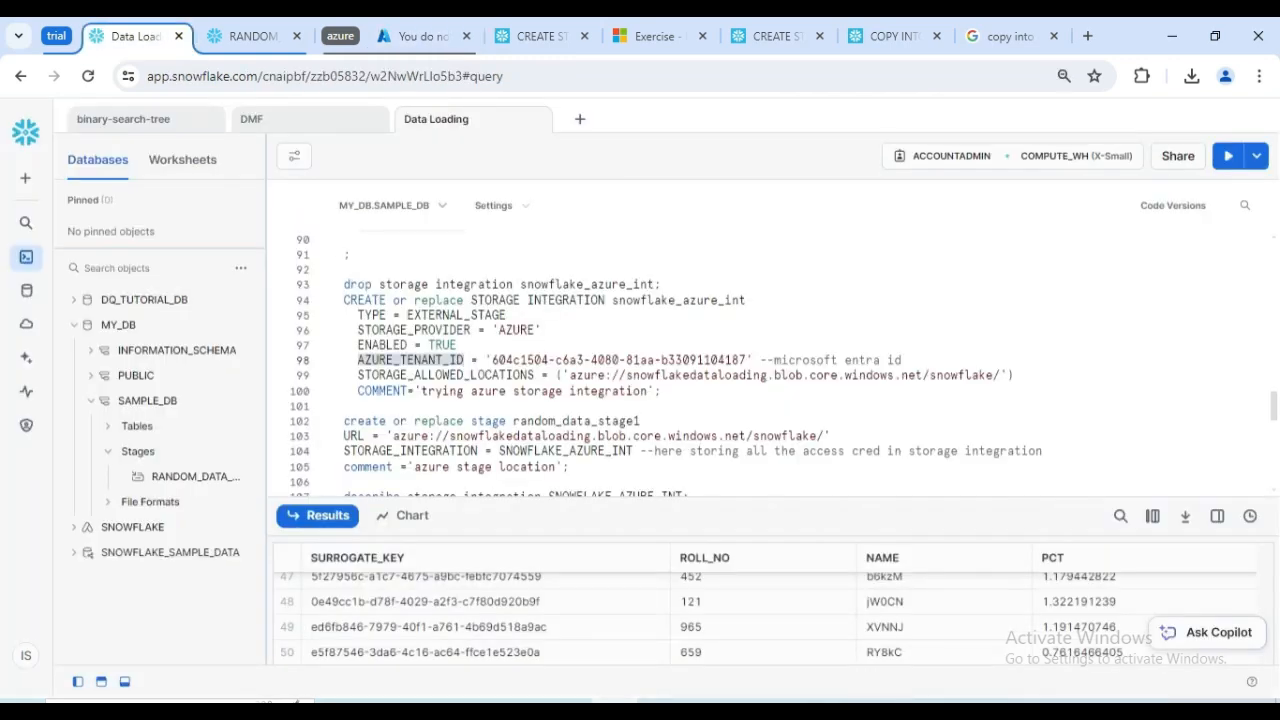
pyautogui.click(567, 360)
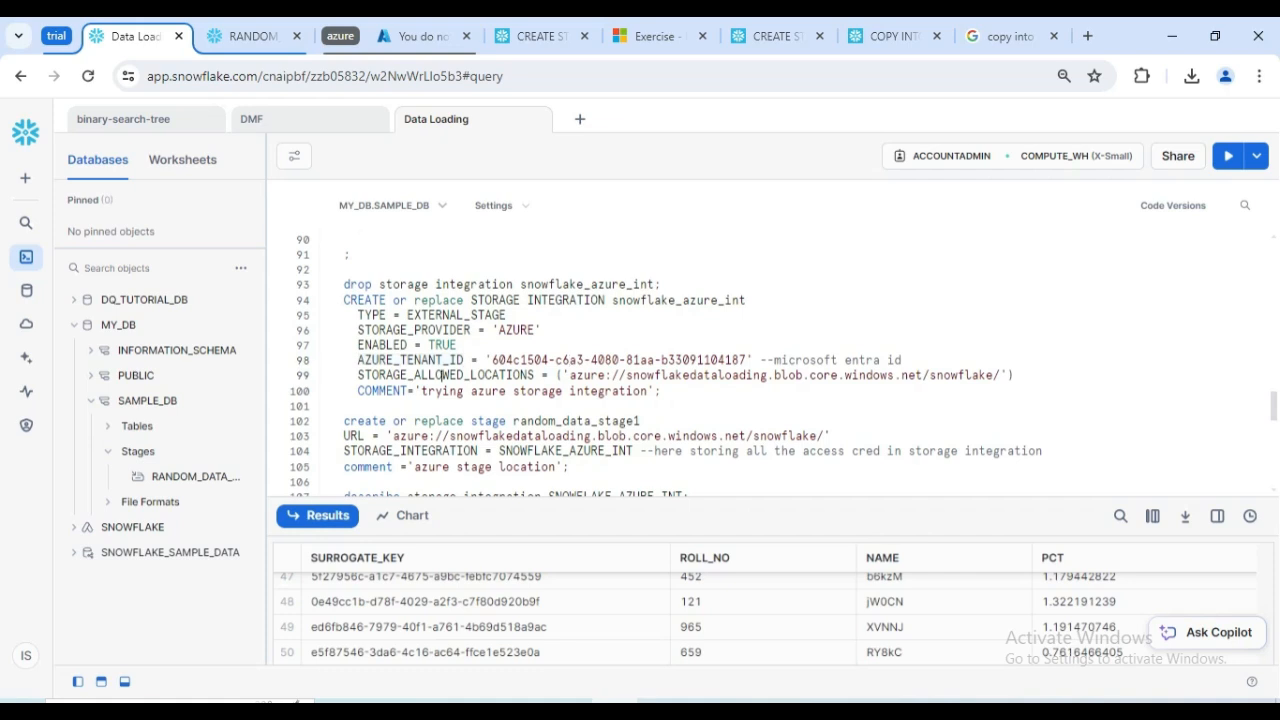
pyautogui.doubleClick(534, 375)
pyautogui.moveTo(569, 375); pyautogui.dragTo(1000, 375)
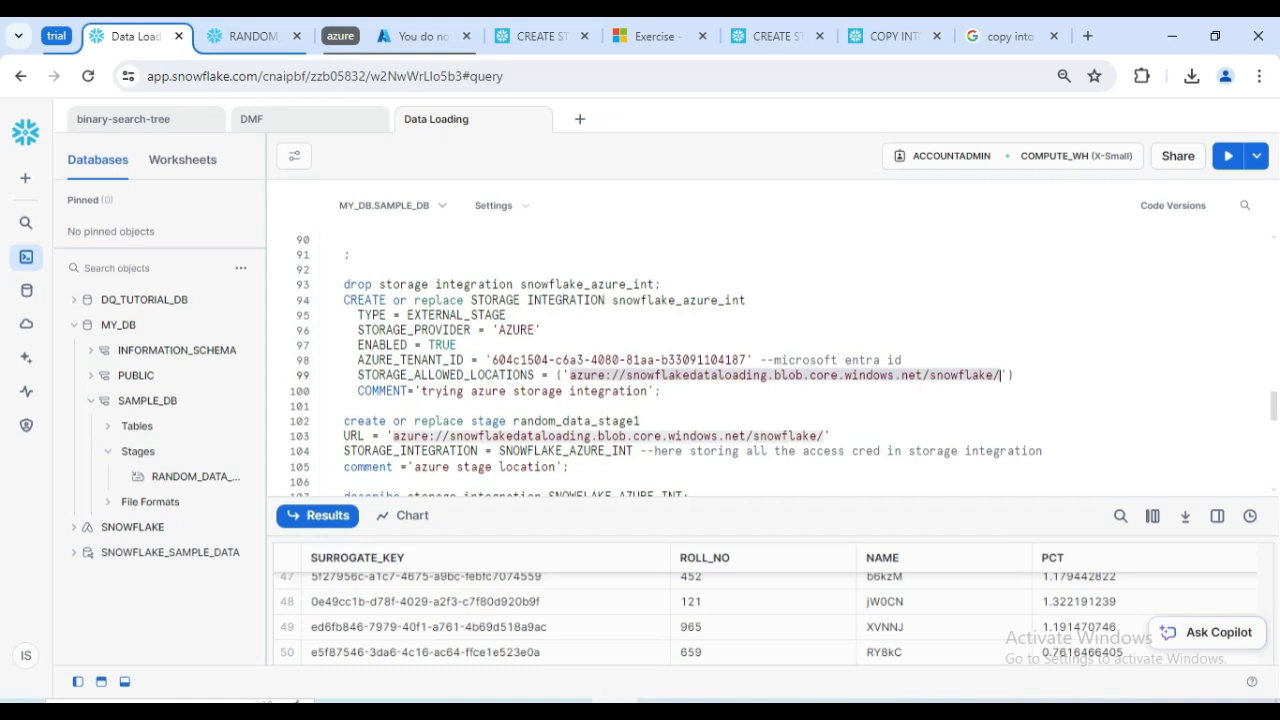
pyautogui.click(647, 375)
pyautogui.moveTo(499, 391); pyautogui.dragTo(620, 391)
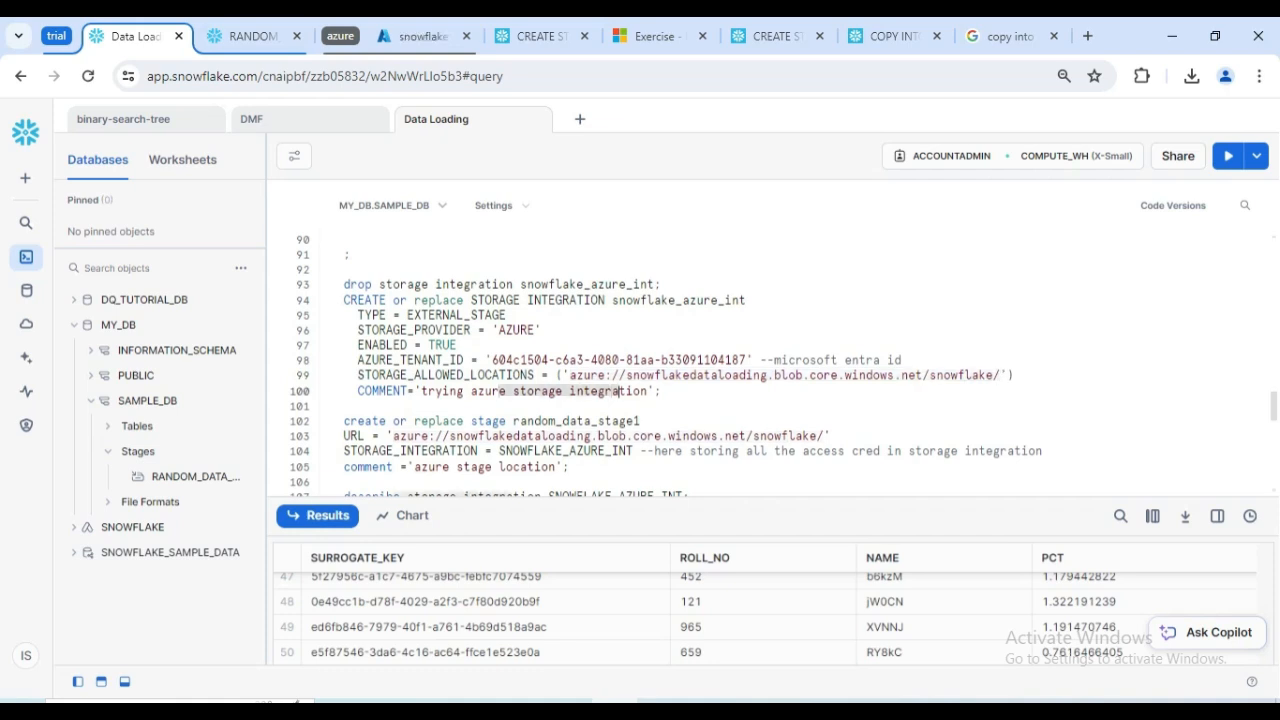
# - Rename the stage to random_data_stage11 in the create stage statement and check its URL and STORAGE_INTEGRATION parameter
pyautogui.scroll(-2, 700, 365)
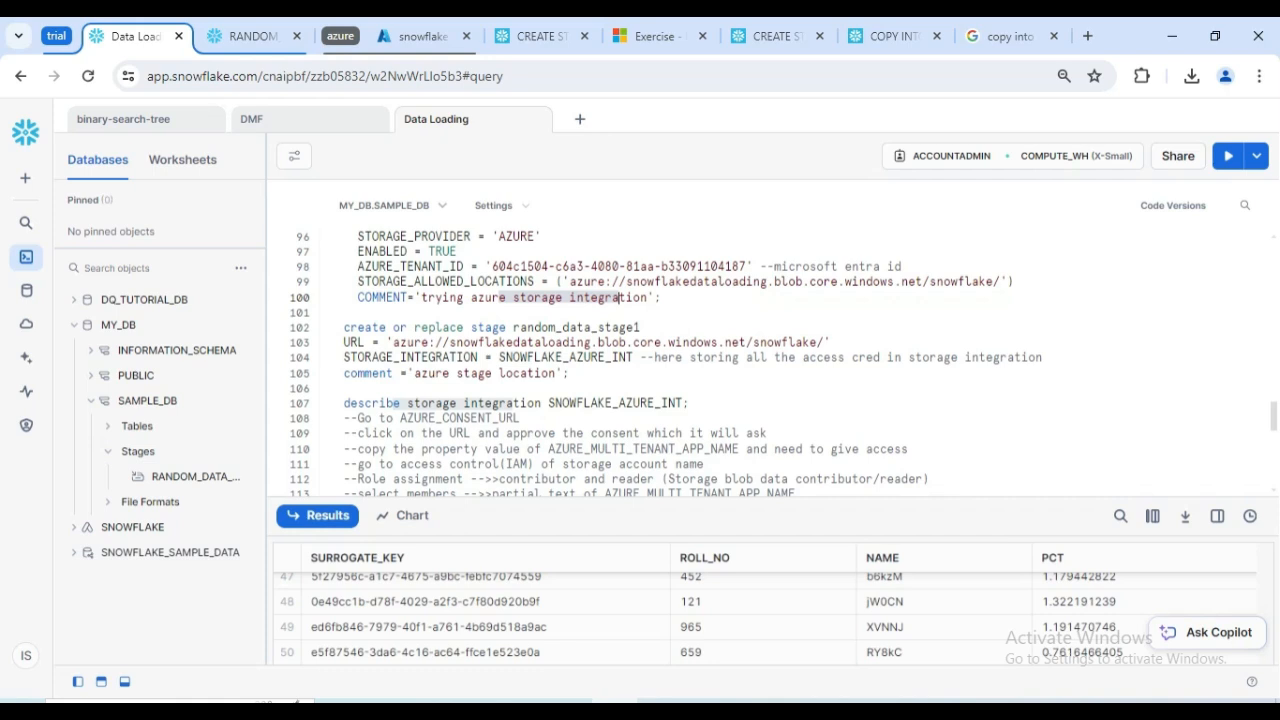
pyautogui.click(485, 342)
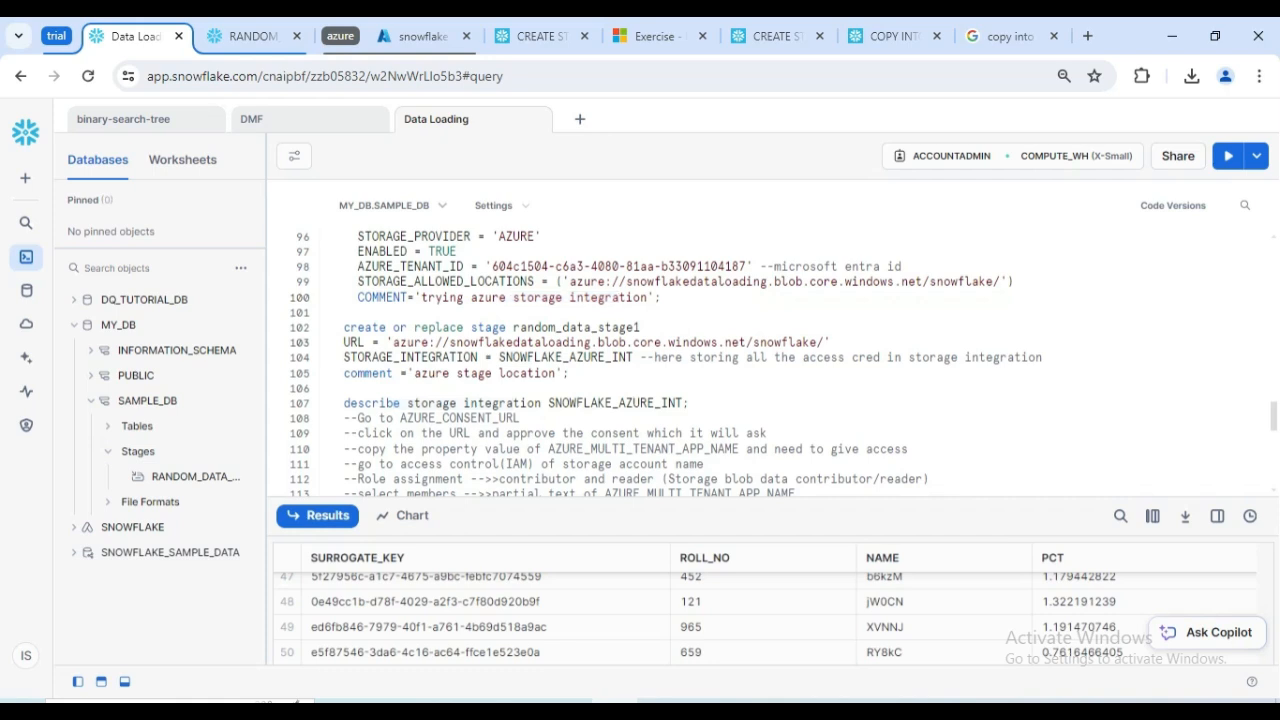
pyautogui.click(549, 327)
pyautogui.write('1')
pyautogui.moveTo(479, 342); pyautogui.dragTo(790, 342)
pyautogui.click(563, 342)
pyautogui.doubleClick(399, 357)
pyautogui.scroll(2, 399, 357)
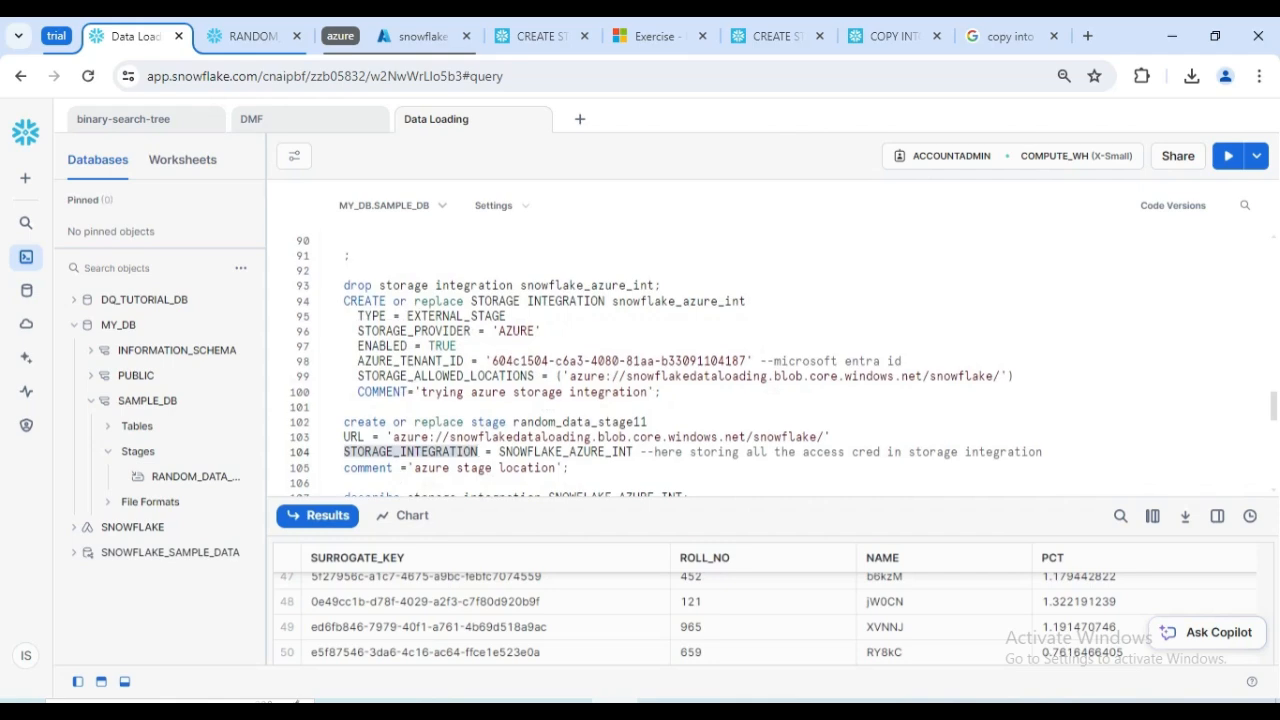
# - Review the earlier stage query and copy statements, the integration's tenant ID and allowed location, and the STORAGE_INTEGRATION parameter of random_data_stage11
pyautogui.scroll(6, 700, 360)
pyautogui.scroll(4, 700, 360)
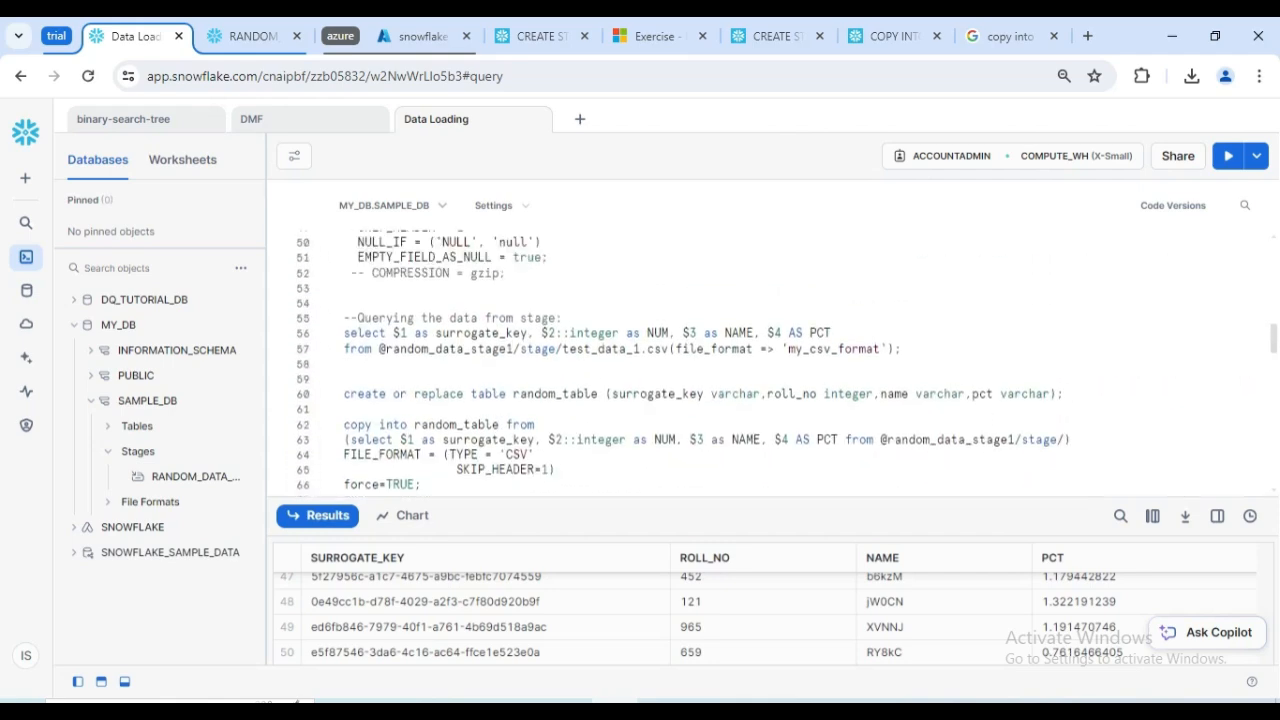
pyautogui.doubleClick(487, 326)
pyautogui.scroll(-9, 487, 326)
pyautogui.scroll(-3, 660, 360)
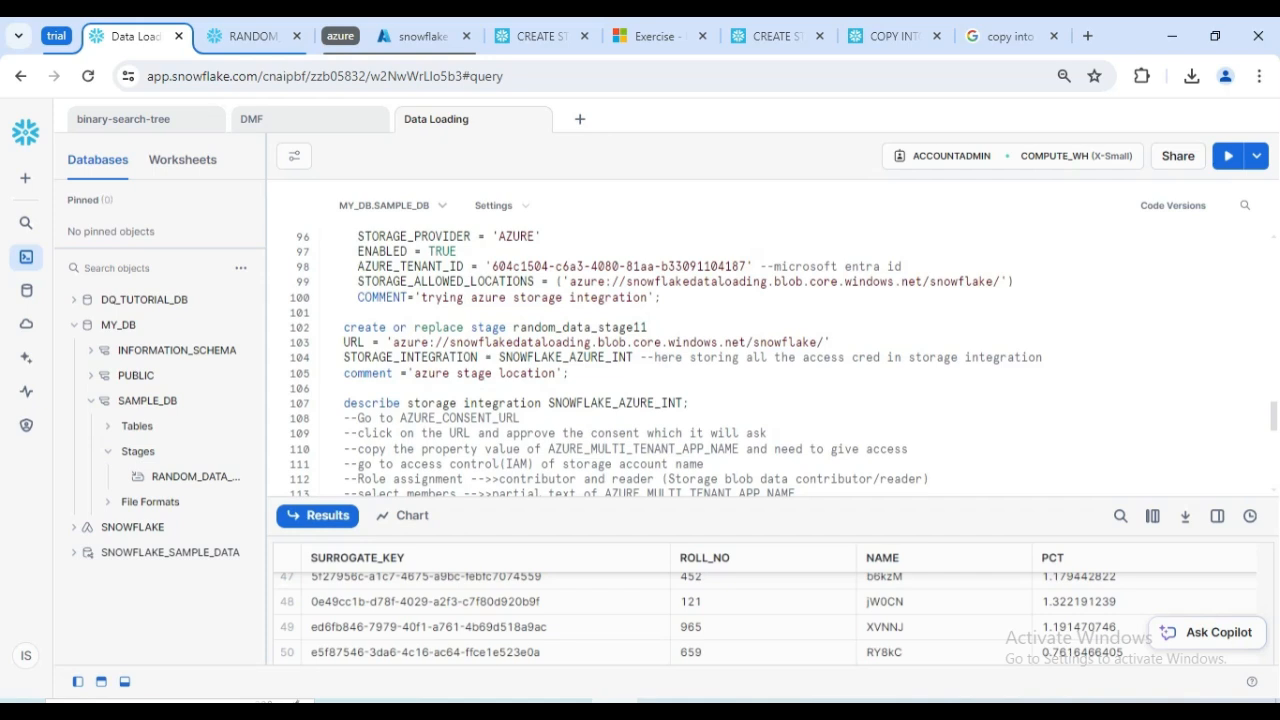
pyautogui.moveTo(513, 266); pyautogui.dragTo(676, 281)
pyautogui.click(547, 281)
pyautogui.moveTo(344, 327); pyautogui.dragTo(540, 357)
pyautogui.doubleClick(434, 357)
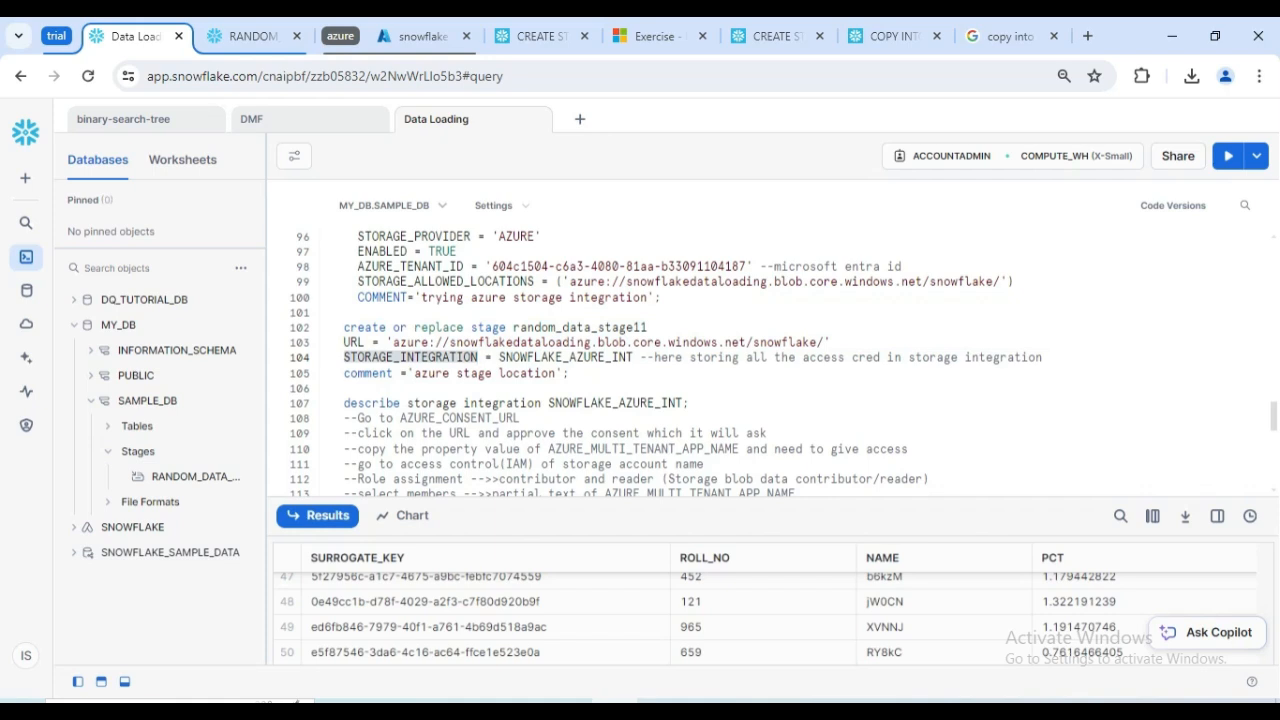
pyautogui.doubleClick(568, 357)
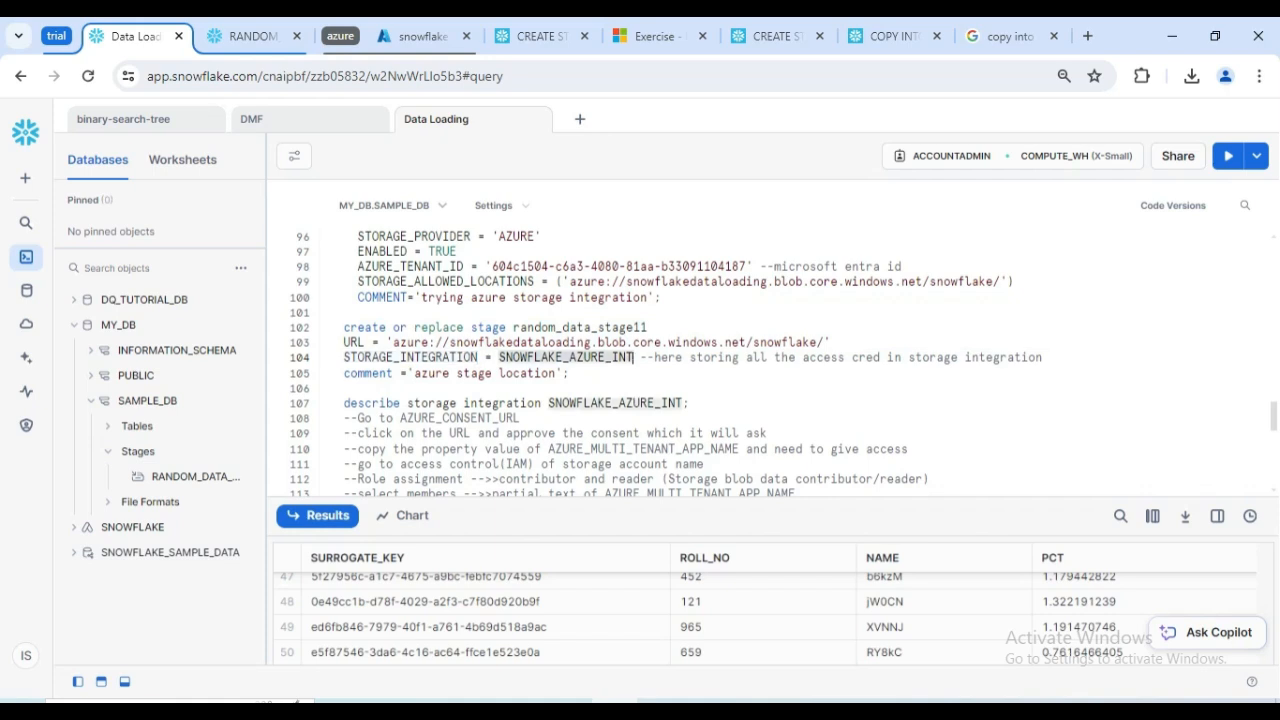
# - Run the statement creating storage integration snowflake_azure_int and the statement creating stage random_data_stage11
pyautogui.scroll(2, 441, 329)
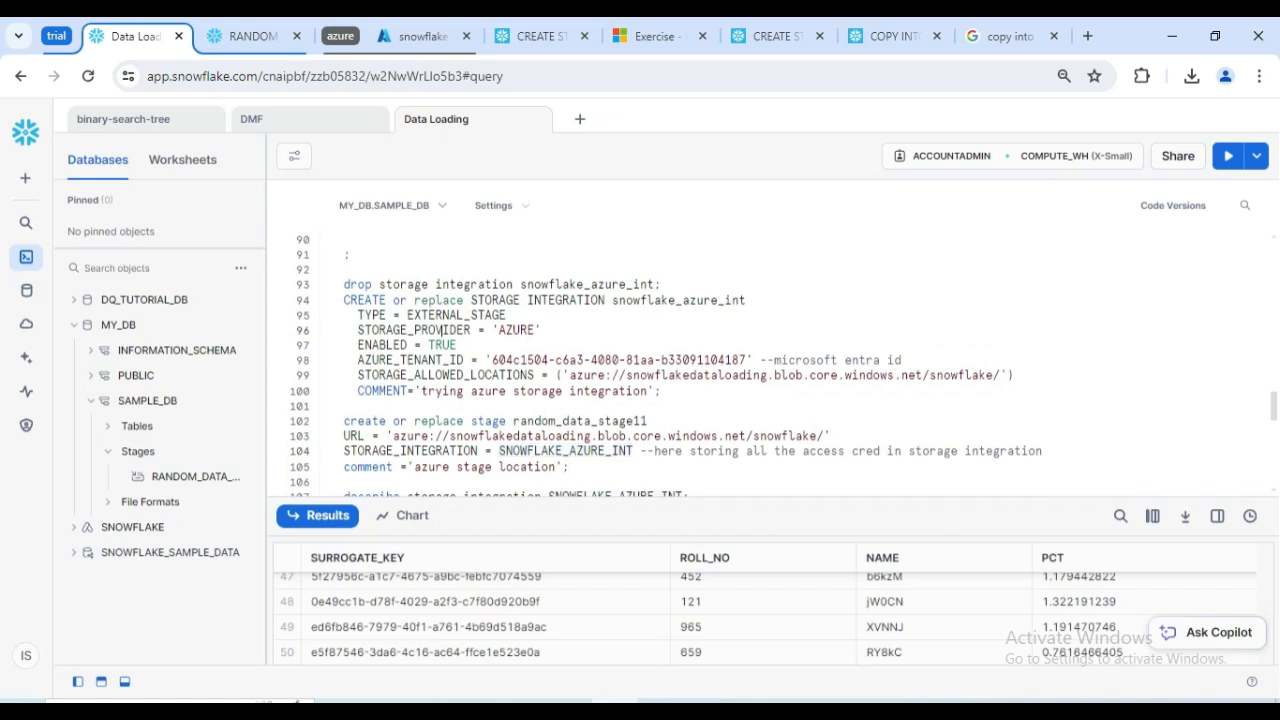
pyautogui.scroll(-2, 441, 329)
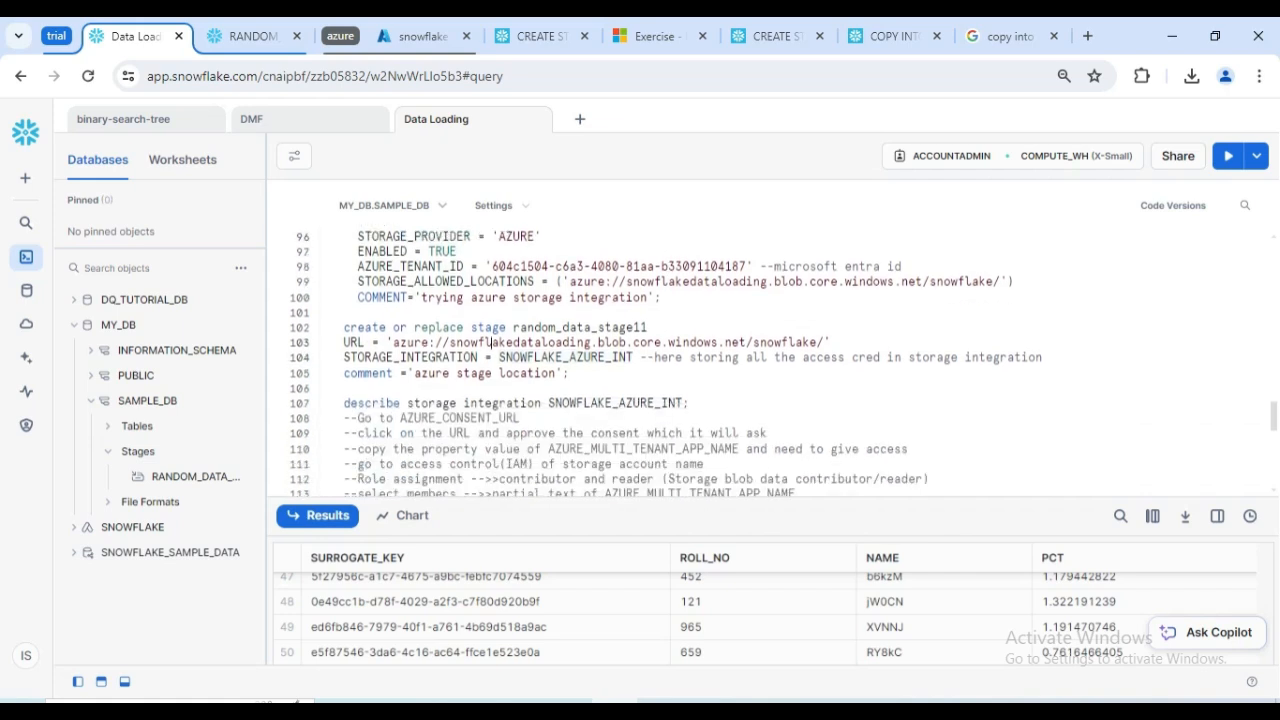
pyautogui.hotkey('ctrl', 'Return')
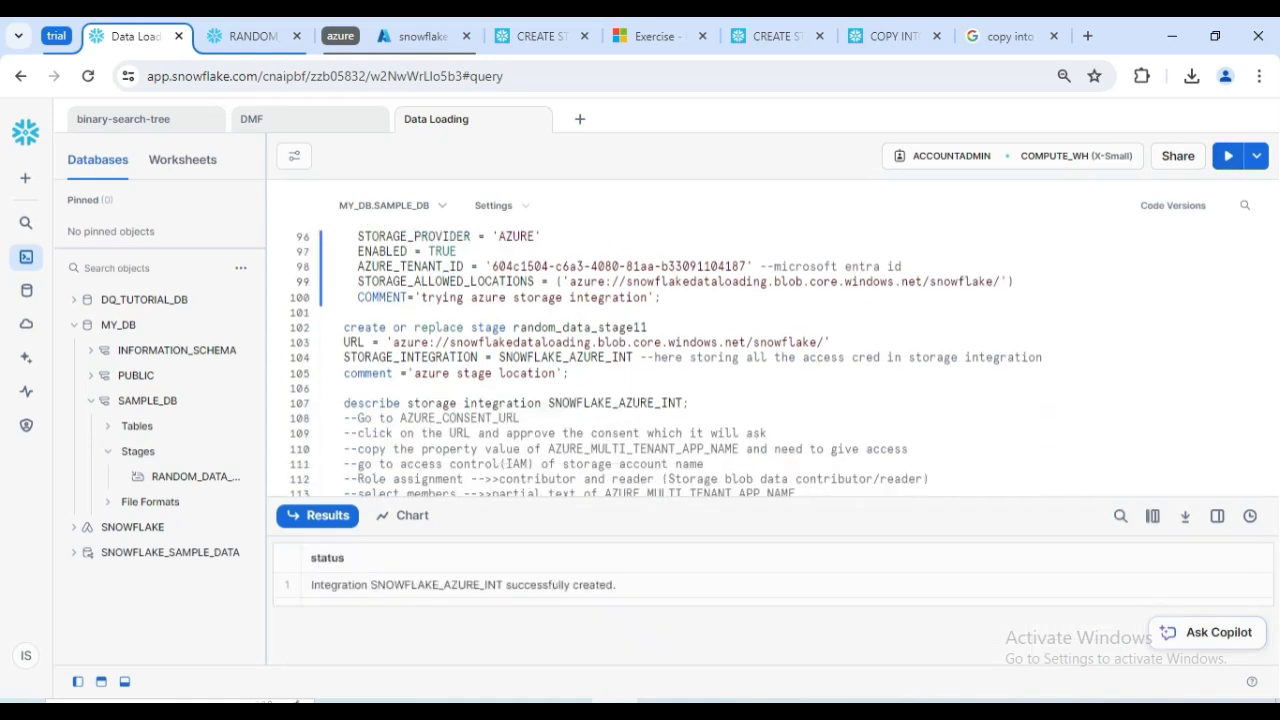
pyautogui.click(450, 373)
pyautogui.hotkey('ctrl', 'Return')
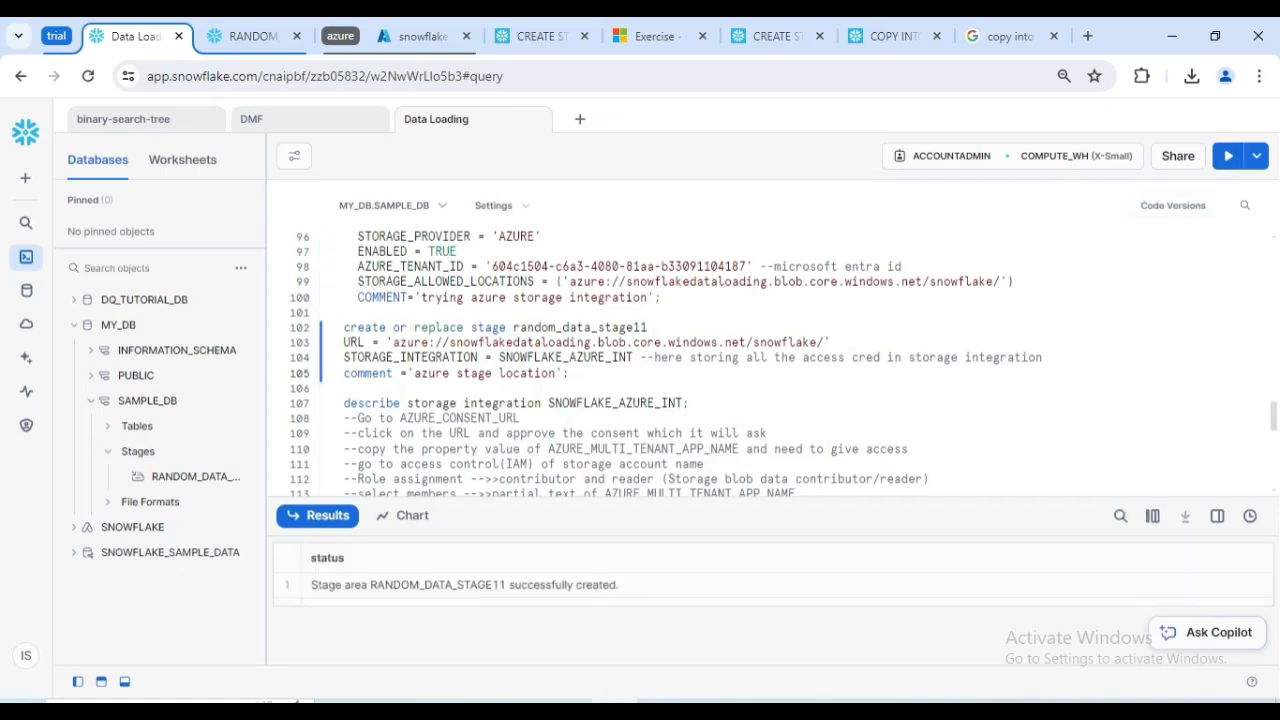
# - Describe storage integration SNOWFLAKE_AZURE_INT and examine its property values through AZURE_CONSENT_URL and AZURE_MULTI_TENANT_APP_NAME
pyautogui.scroll(-2, 770, 365)
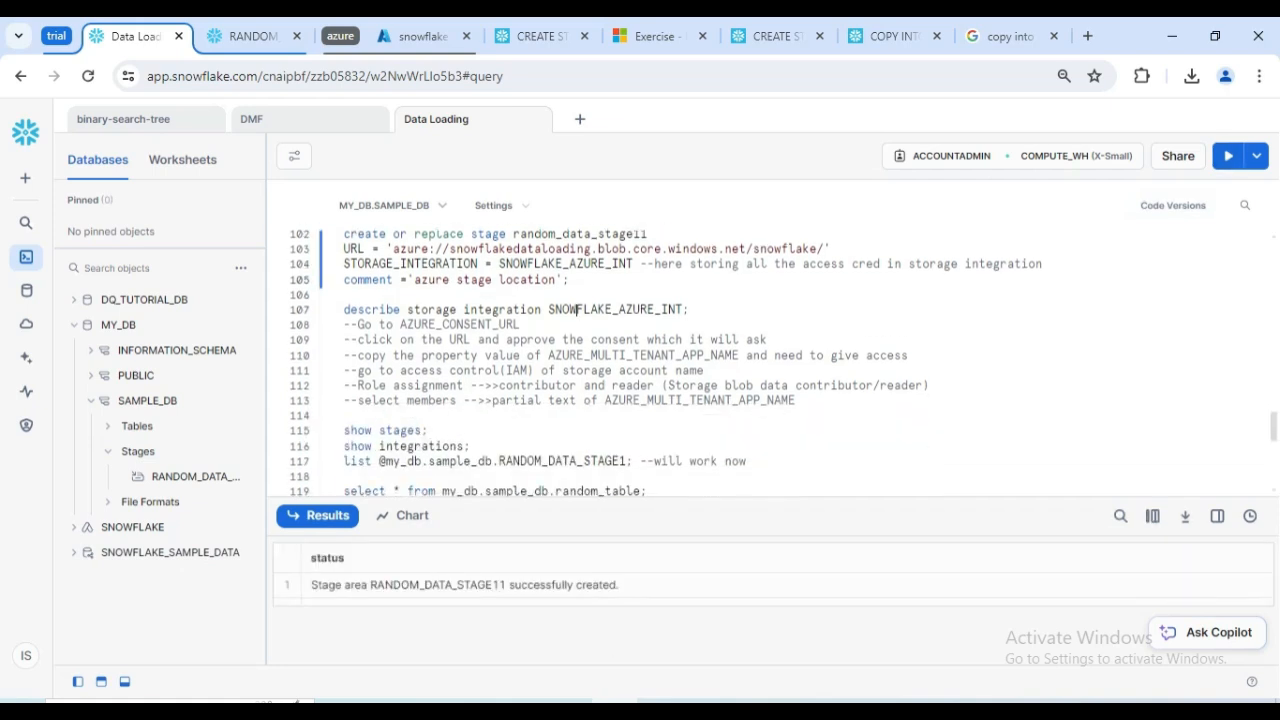
pyautogui.click(576, 309)
pyautogui.click(1228, 156)
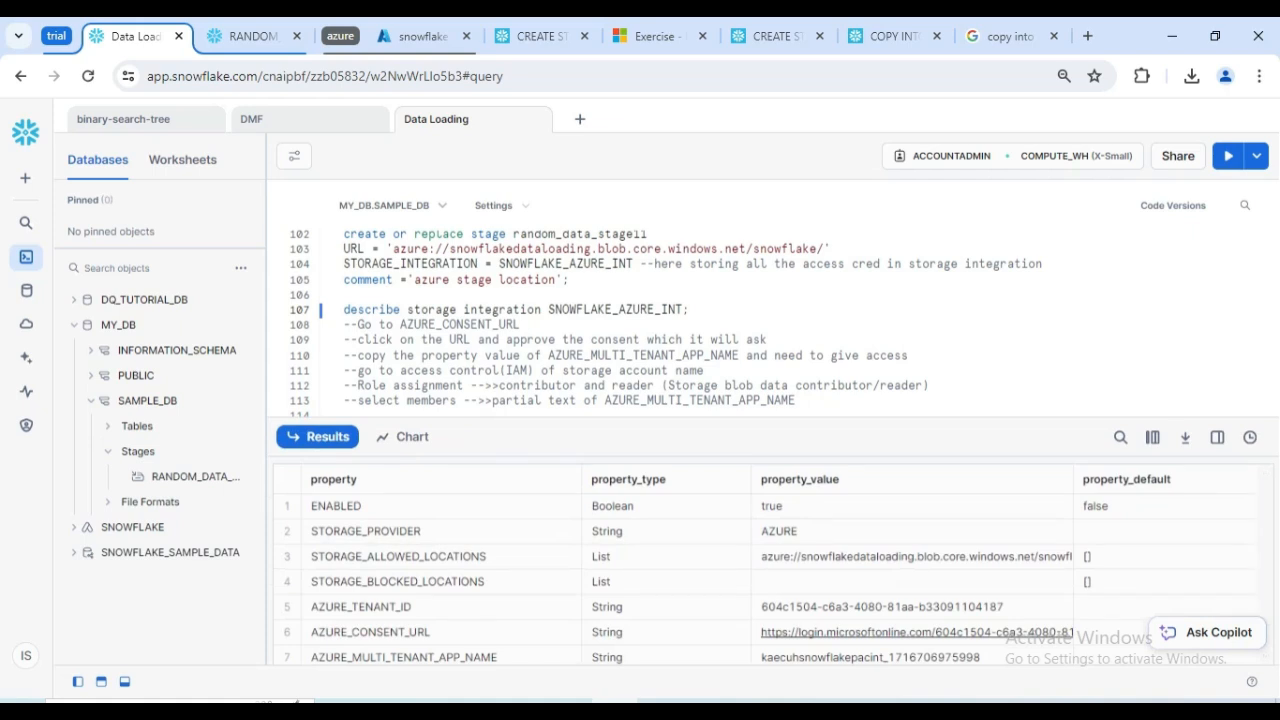
pyautogui.scroll(-1, 778, 572)
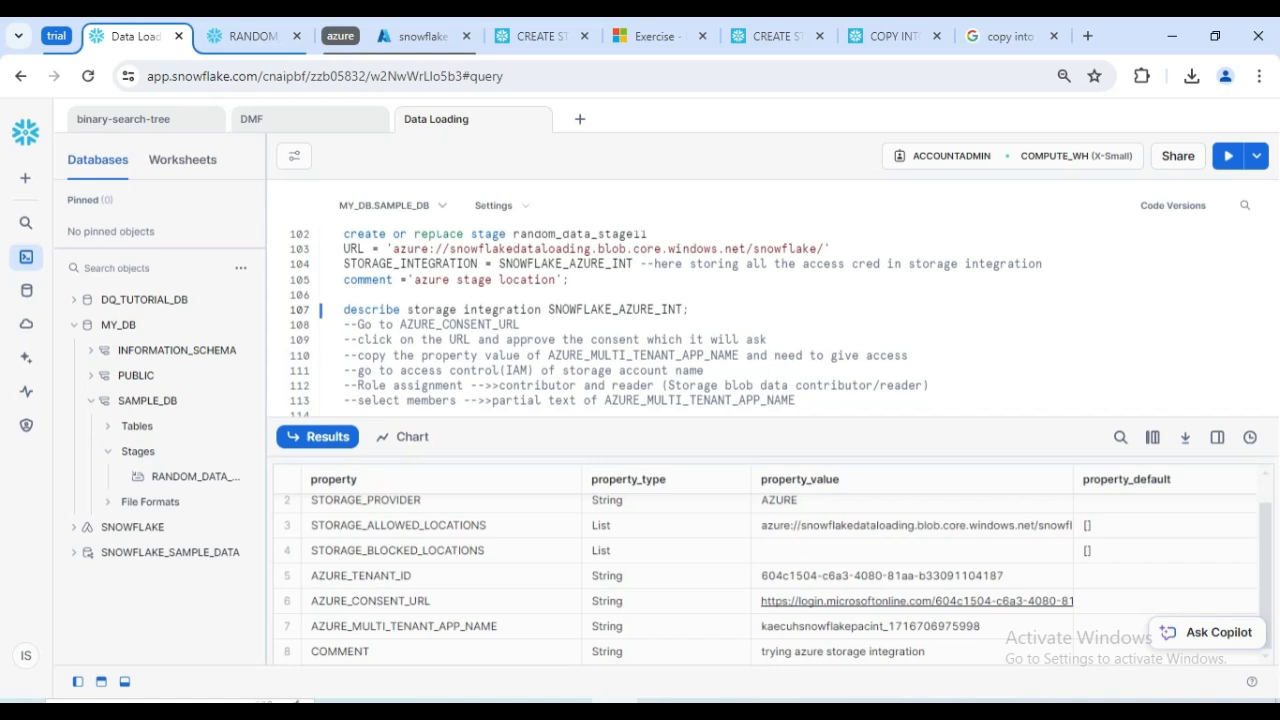
# - Open the AZURE_CONSENT_URL link, try to grant consent with the signed-in Microsoft account, and return to the Snowflake worksheet
pyautogui.click(916, 601)
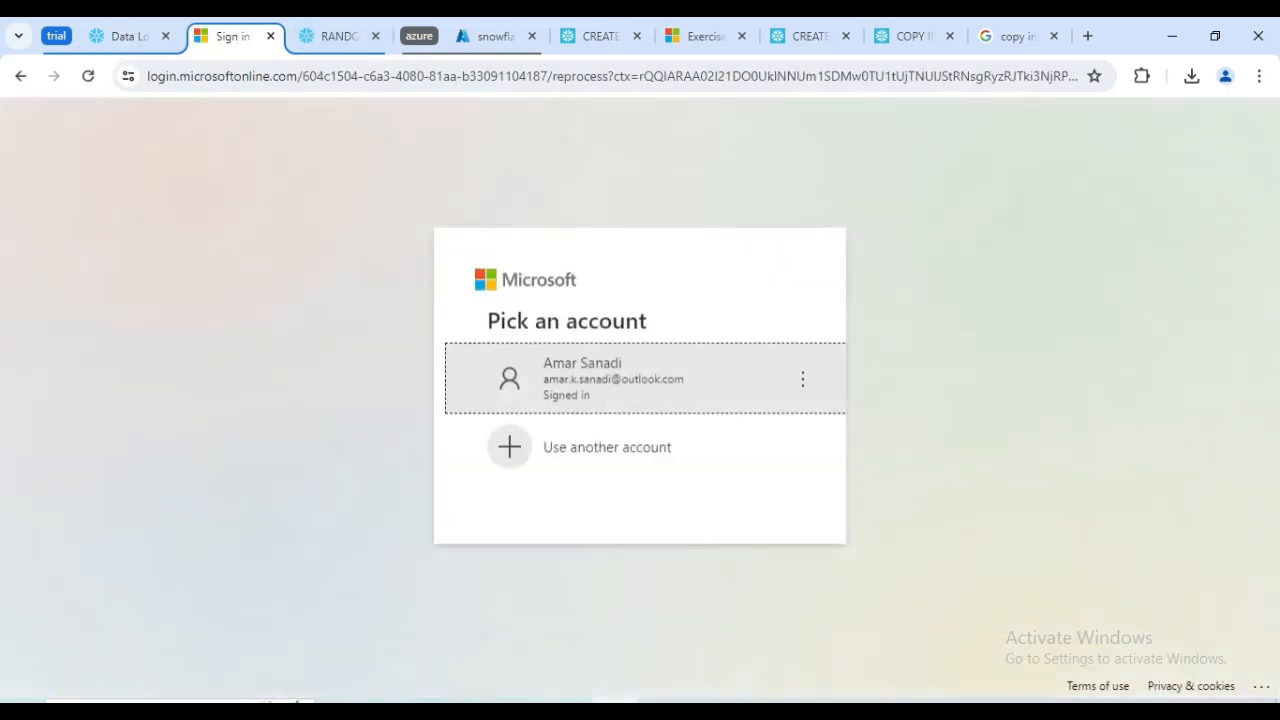
pyautogui.click(602, 379)
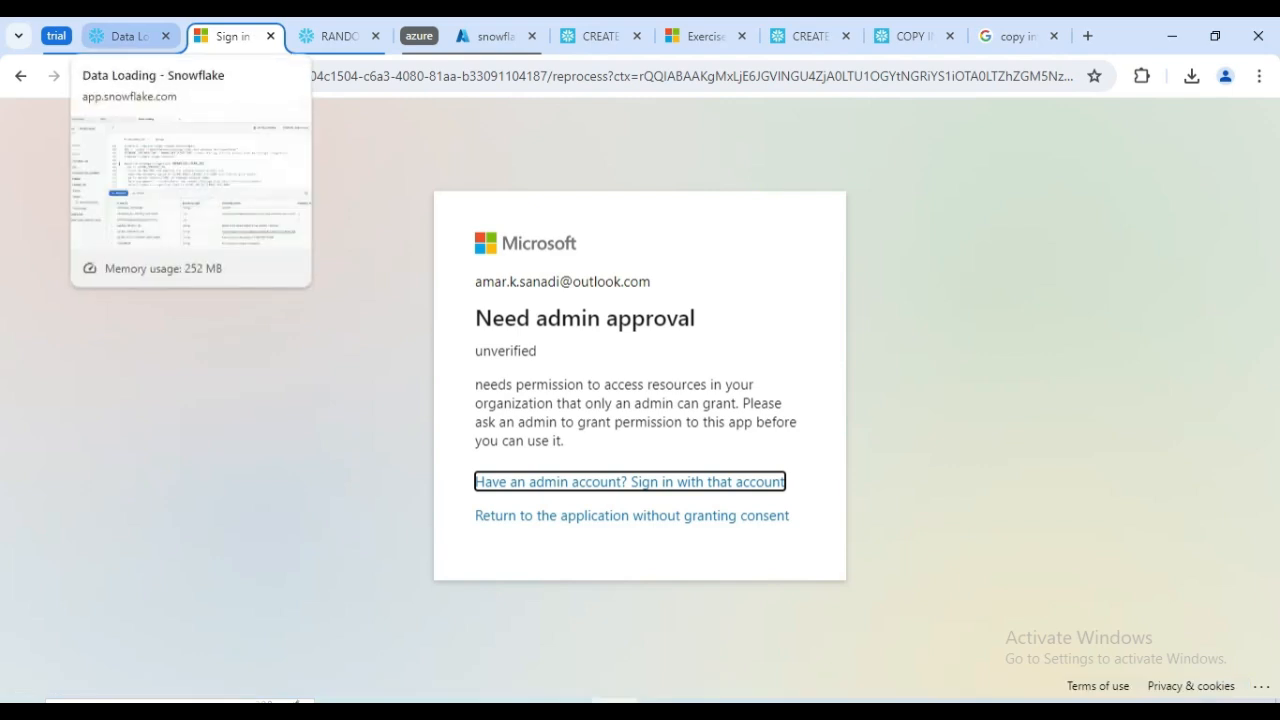
pyautogui.click(128, 36)
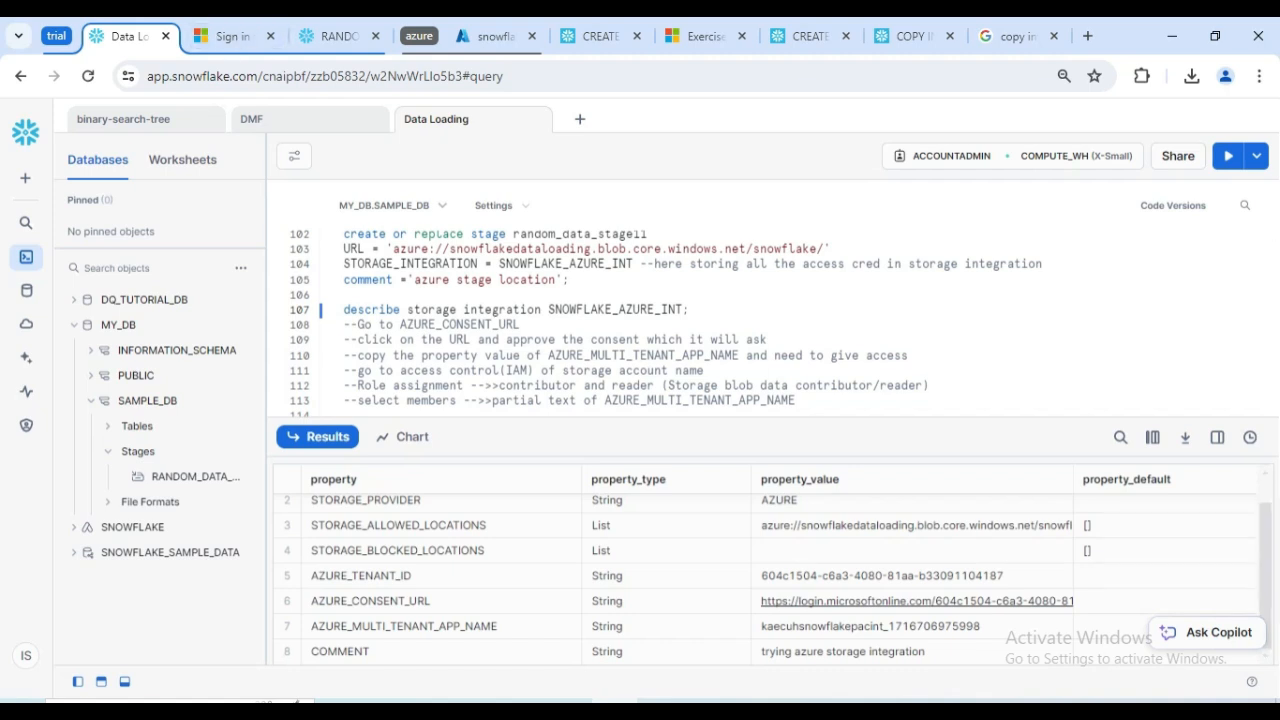
# - Show the full AZURE_MULTI_TENANT_APP_NAME property value beside the describe results
pyautogui.click(556, 339)
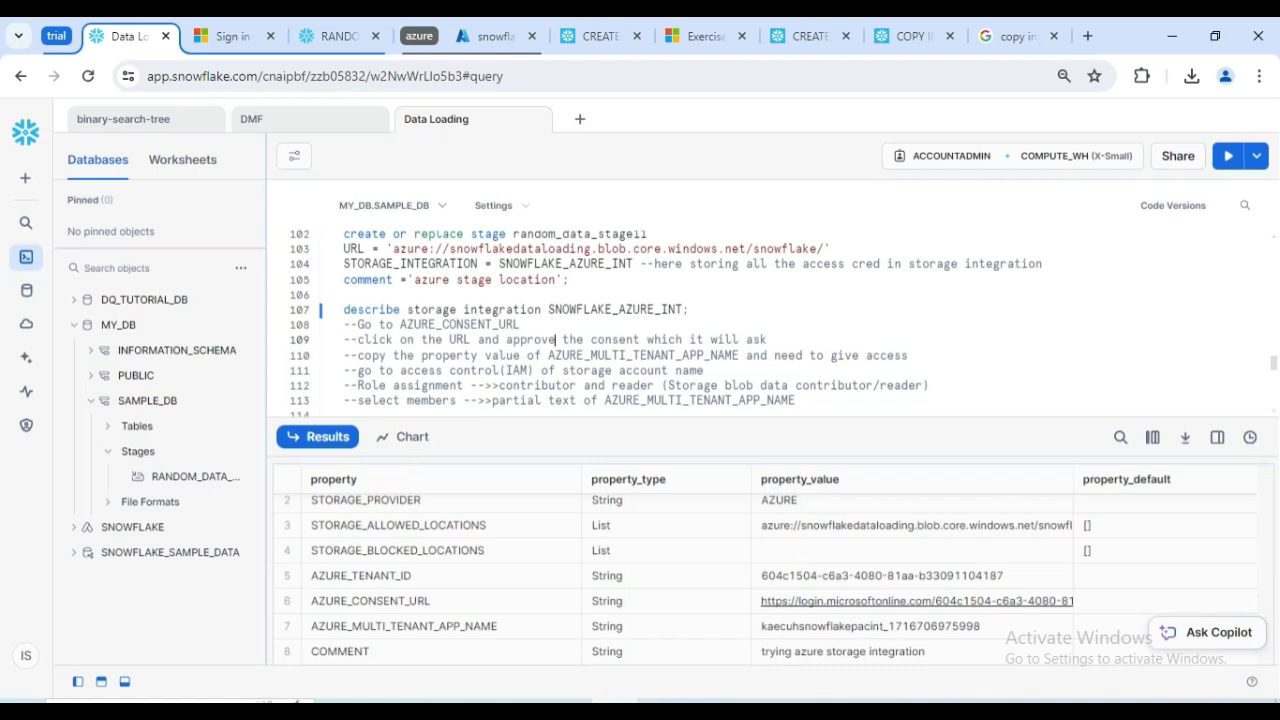
pyautogui.doubleClick(738, 355)
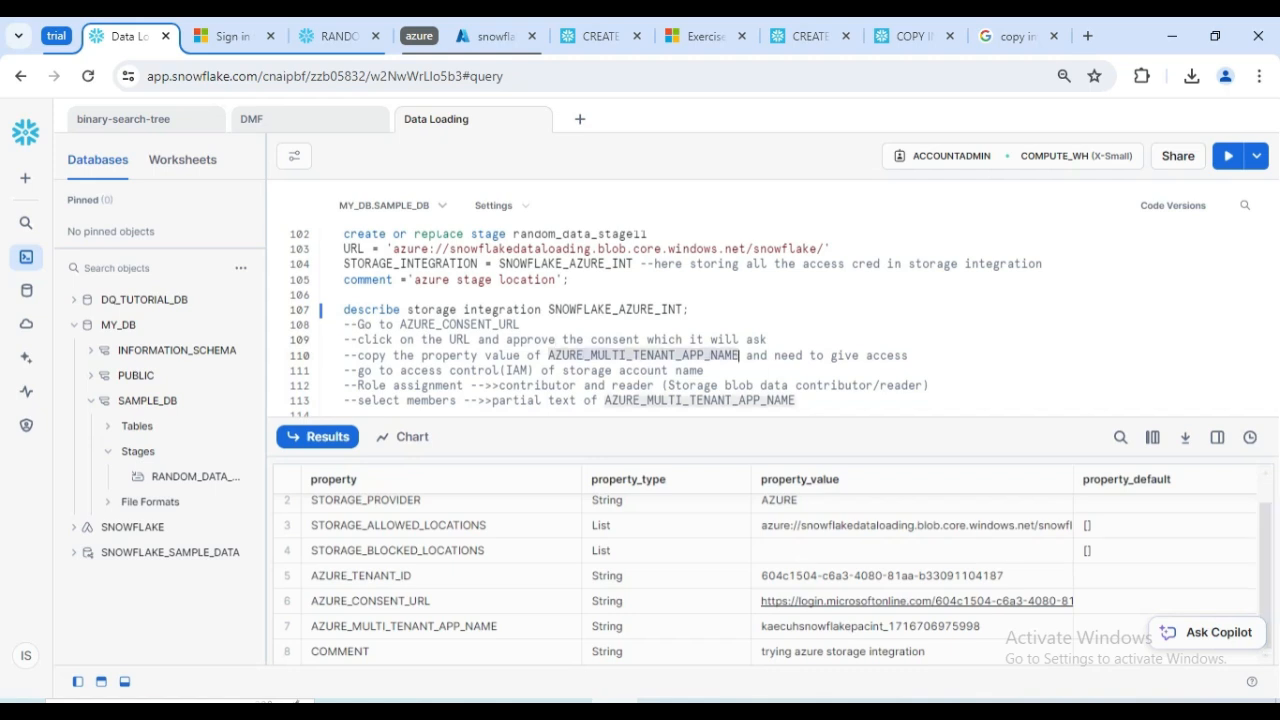
pyautogui.click(420, 626)
pyautogui.click(860, 626)
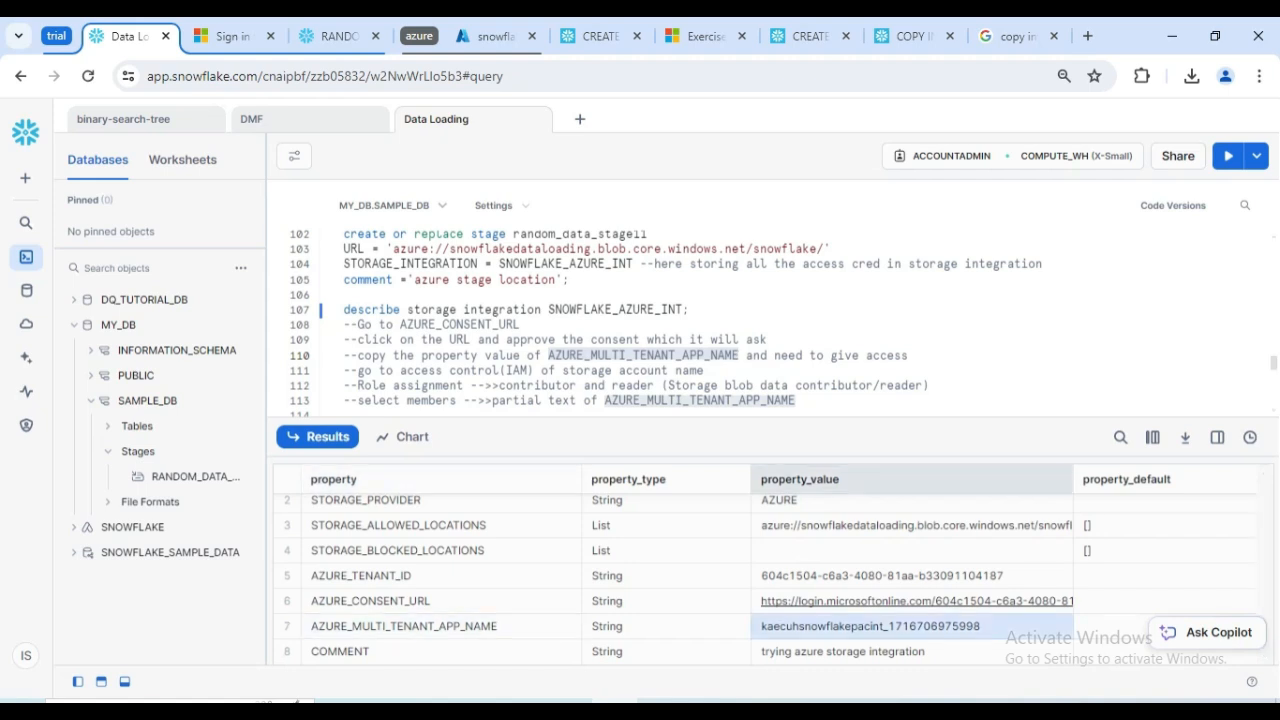
pyautogui.click(1217, 437)
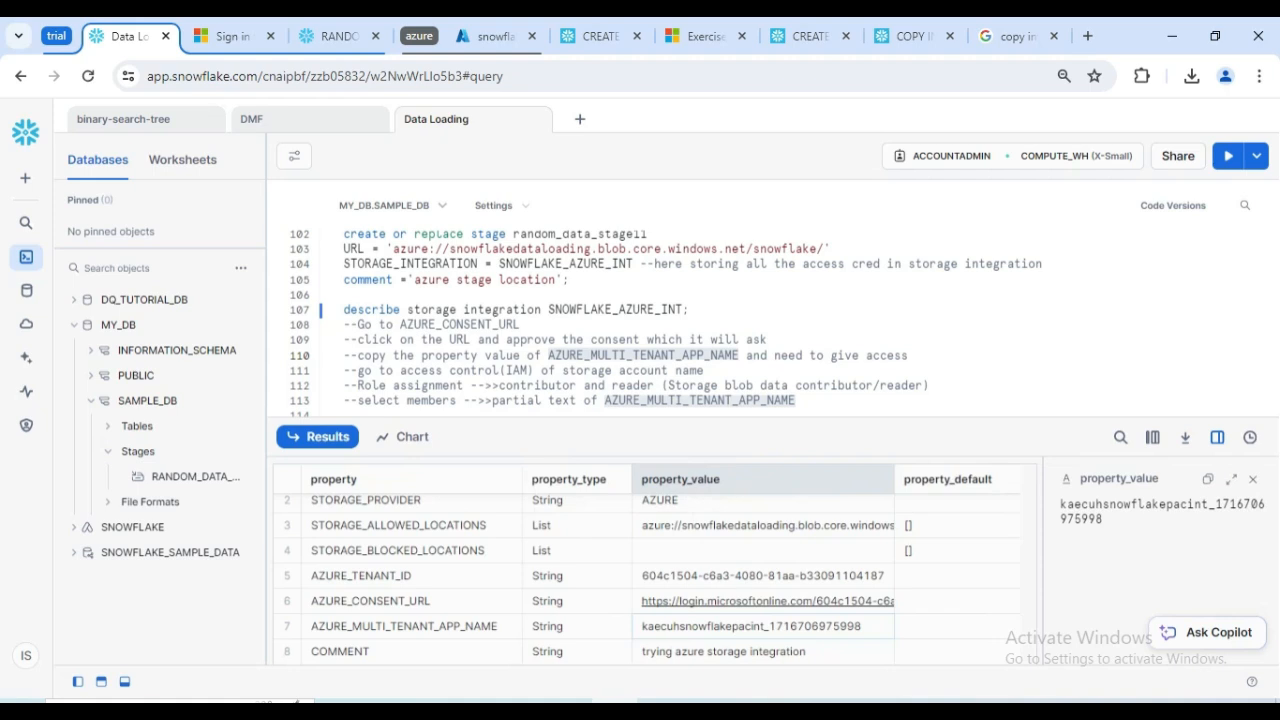
# - Switch to the Azure portal, open the role assignments under the snowflake container's Access Control (IAM), and show the options for adding one
pyautogui.click(478, 370)
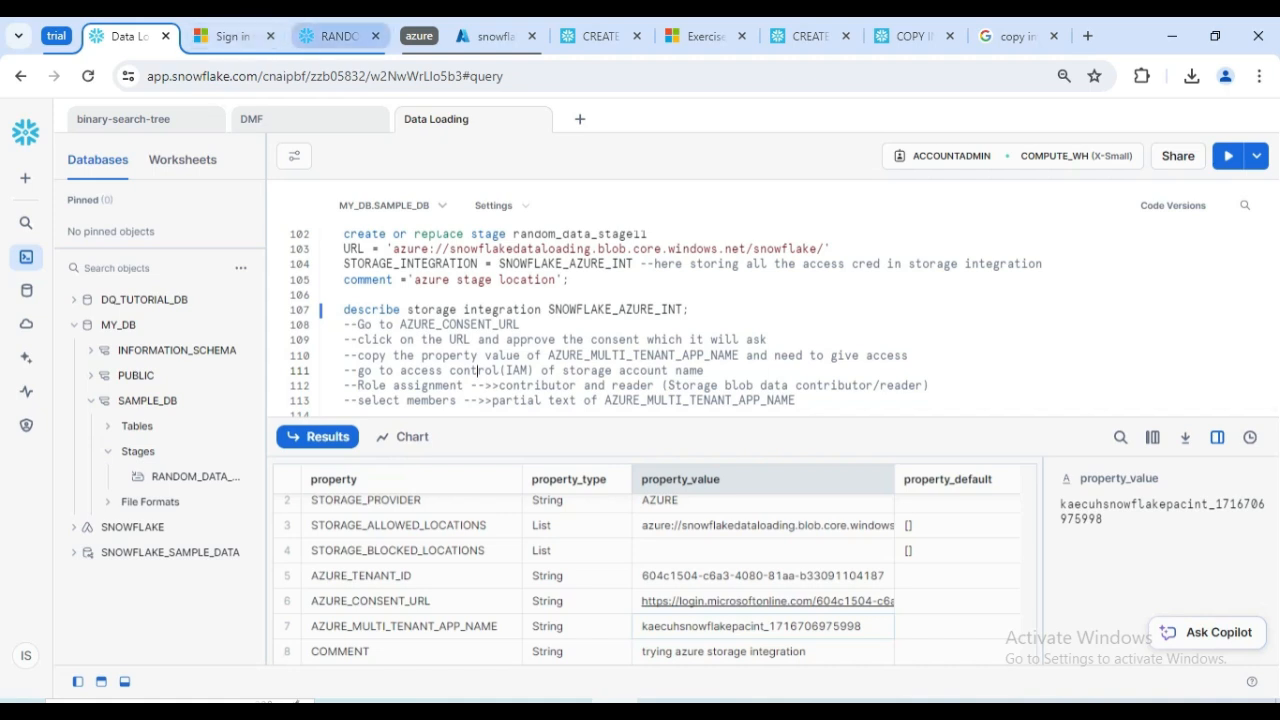
pyautogui.click(490, 36)
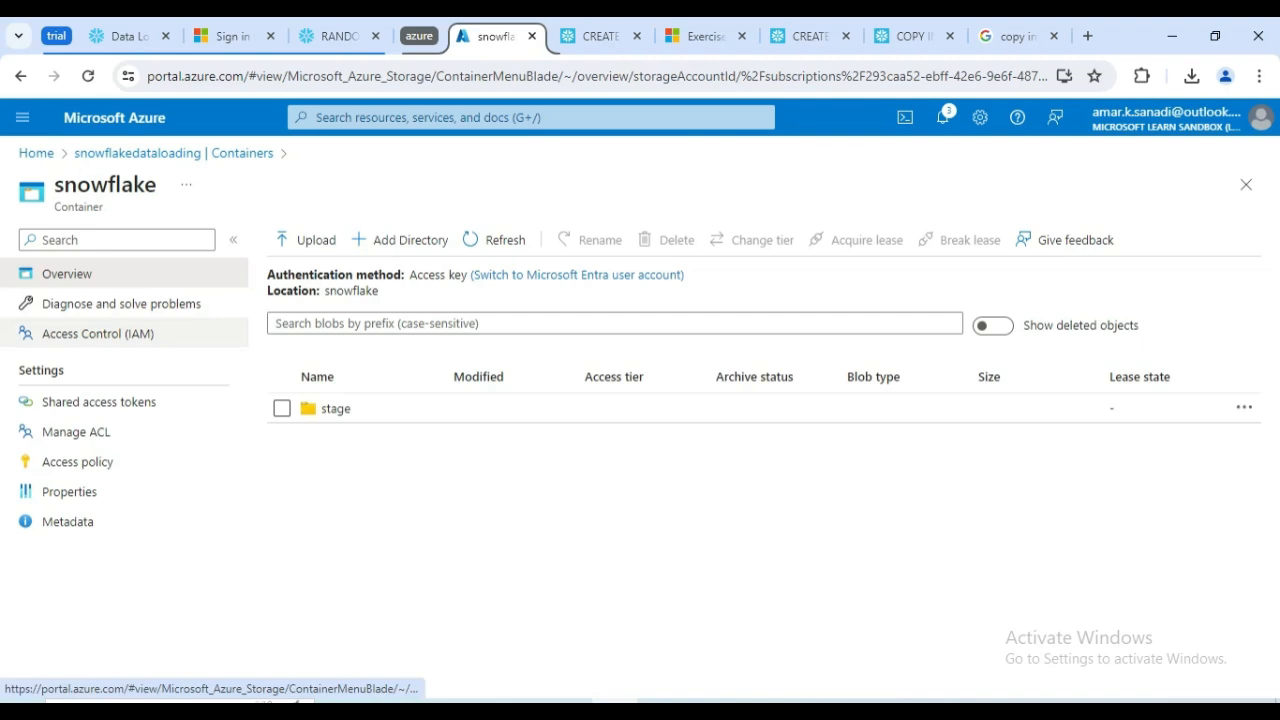
pyautogui.click(98, 333)
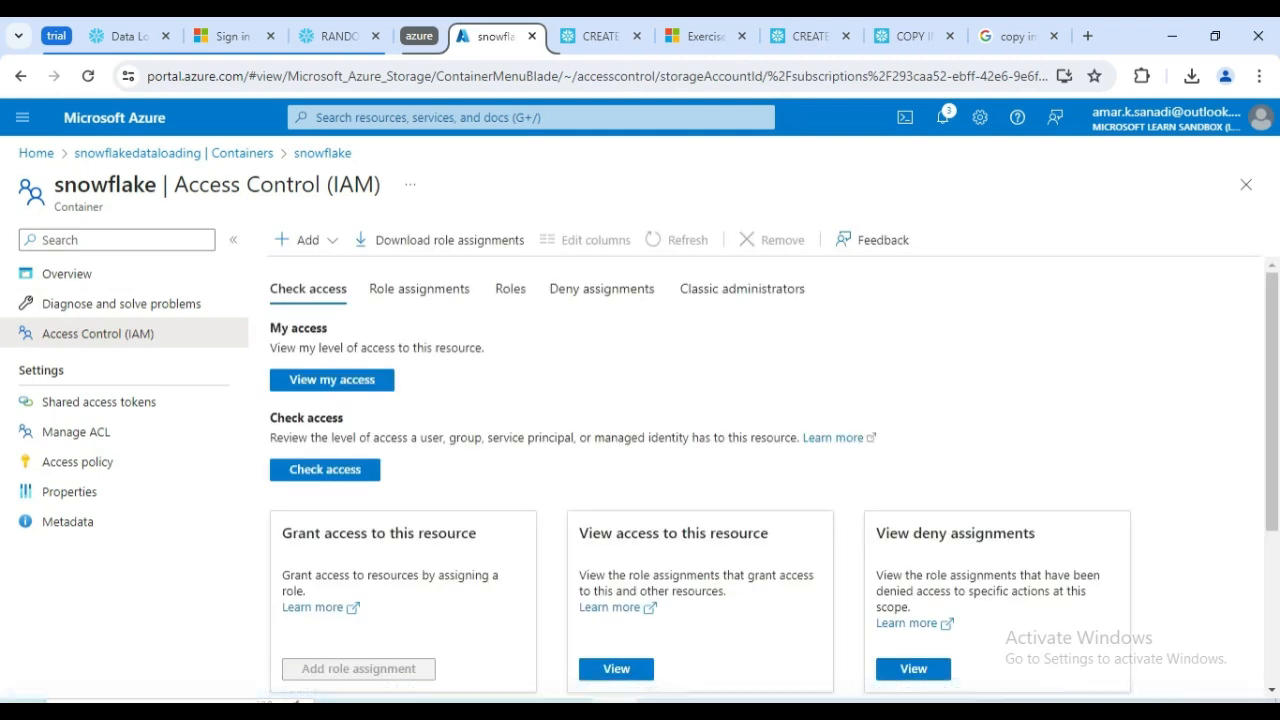
pyautogui.click(420, 288)
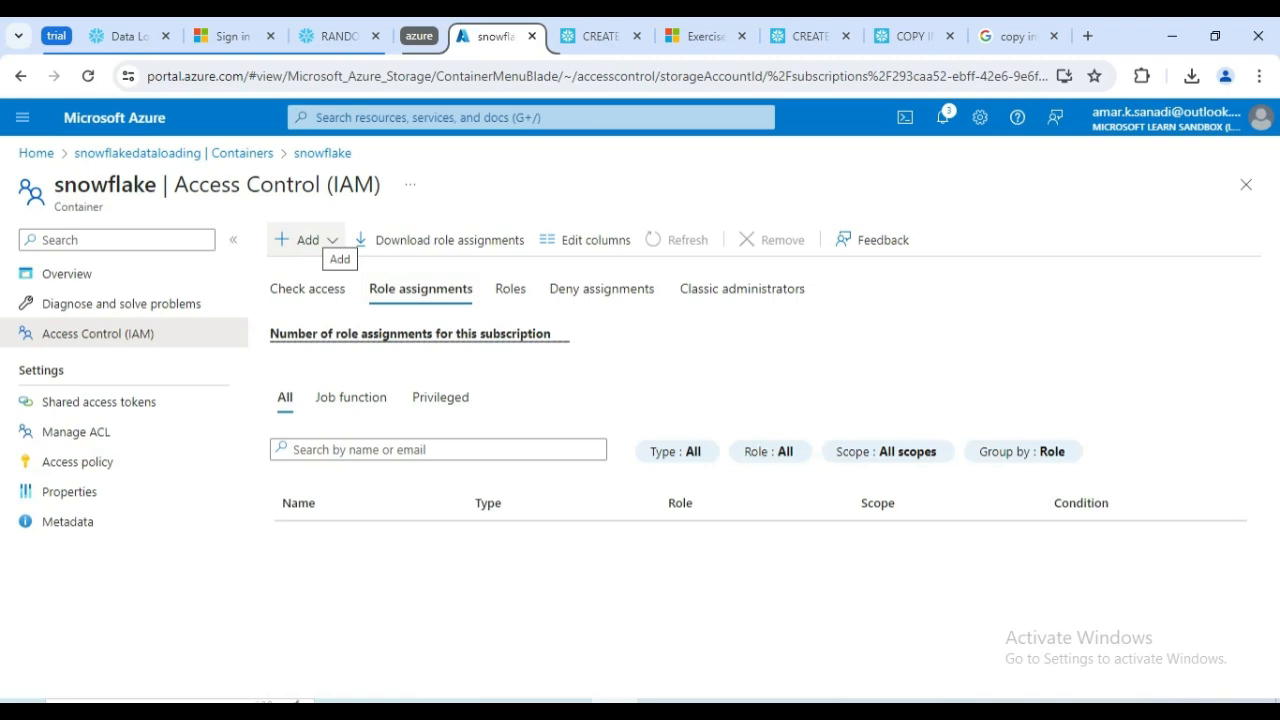
pyautogui.click(330, 241)
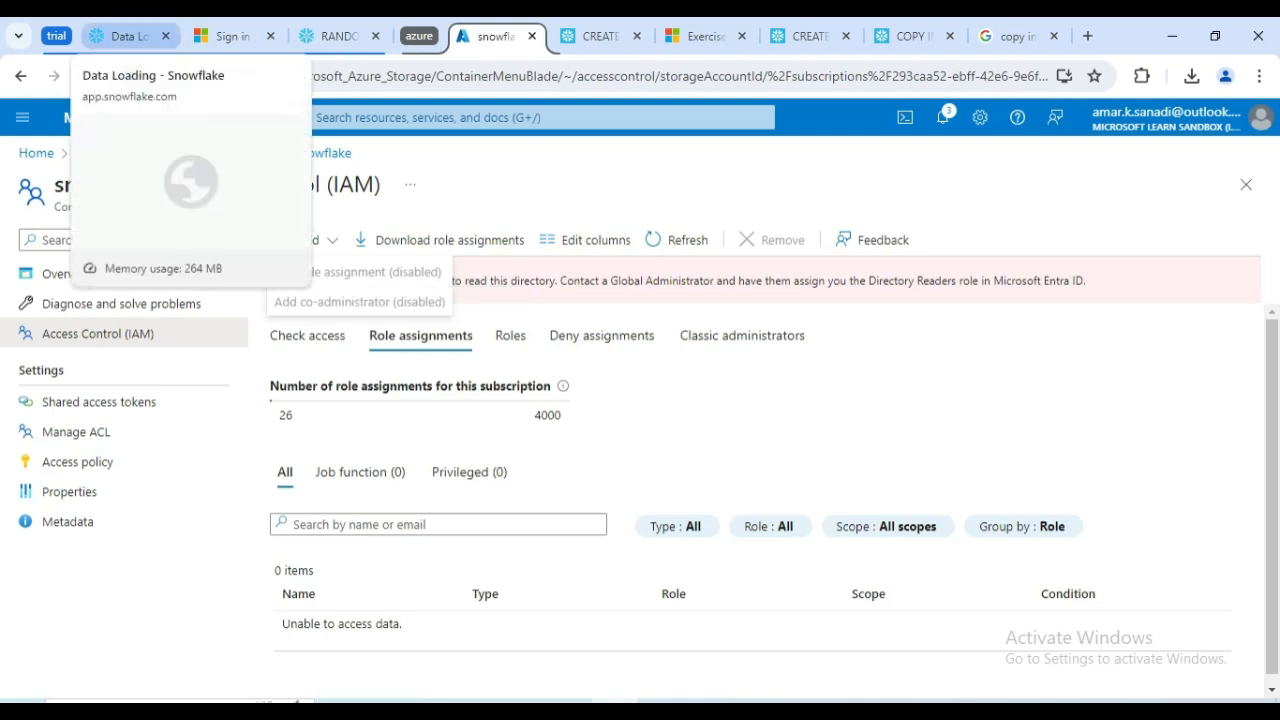
# - Return to Snowflake and review the role assignment notes alongside the AZURE_MULTI_TENANT_APP_NAME value and the AZURE_CONSENT_URL property
pyautogui.click(125, 36)
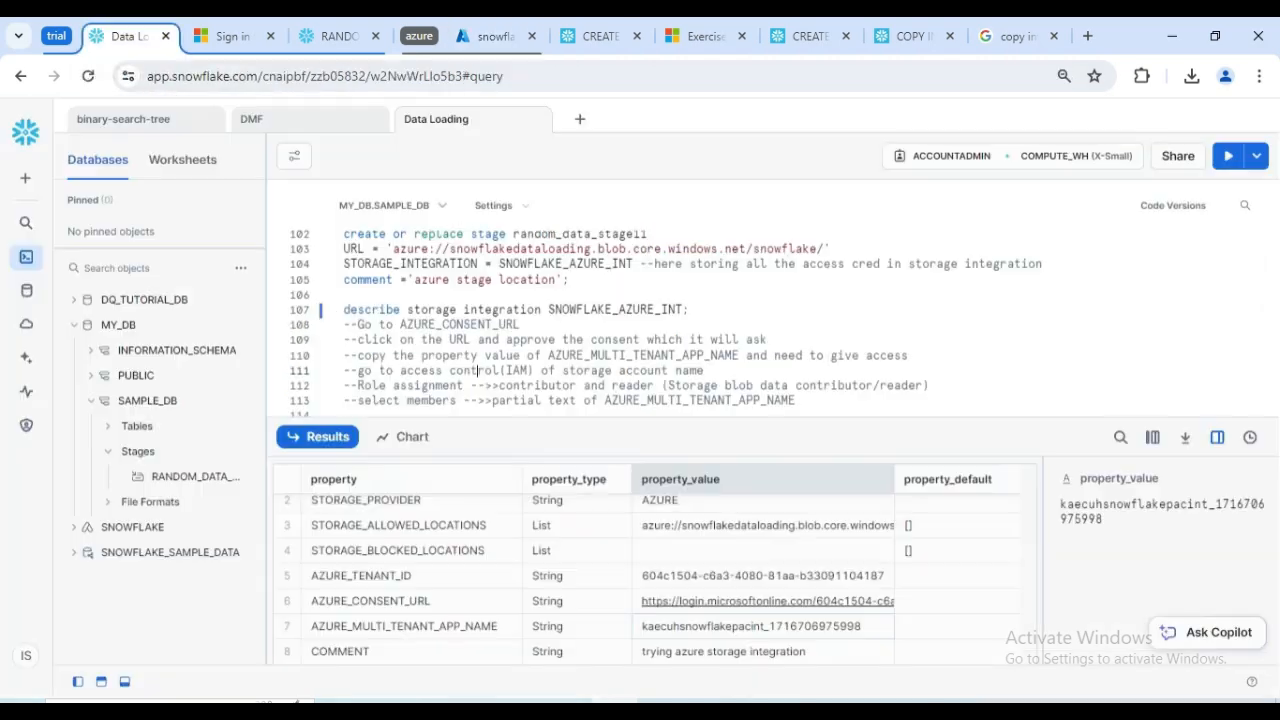
pyautogui.scroll(-2, 478, 370)
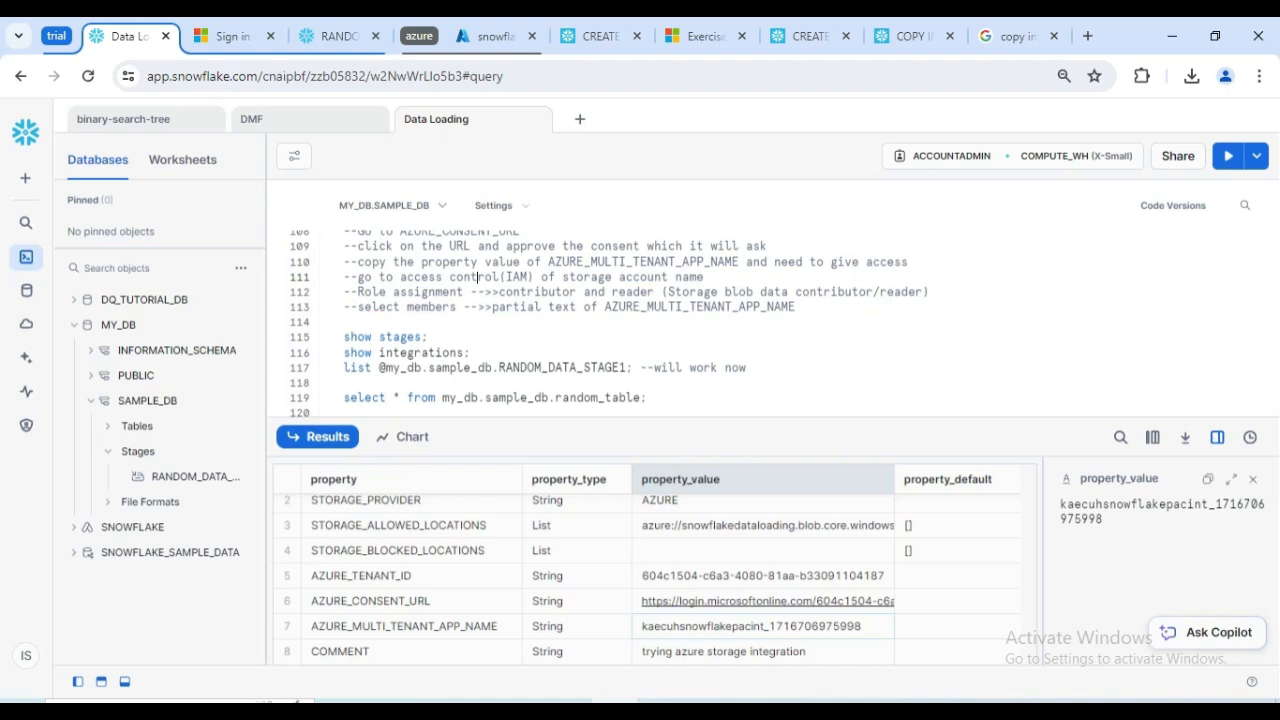
pyautogui.moveTo(1068, 504); pyautogui.dragTo(1180, 504)
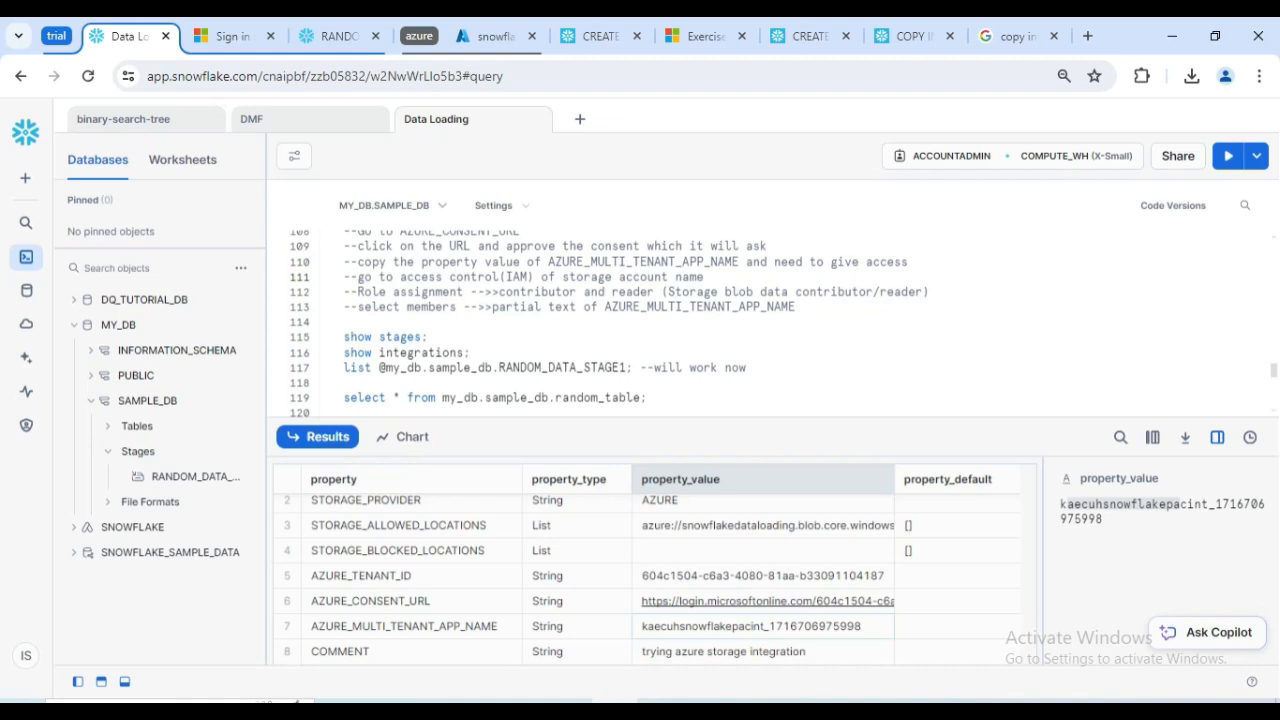
pyautogui.doubleClick(1130, 505)
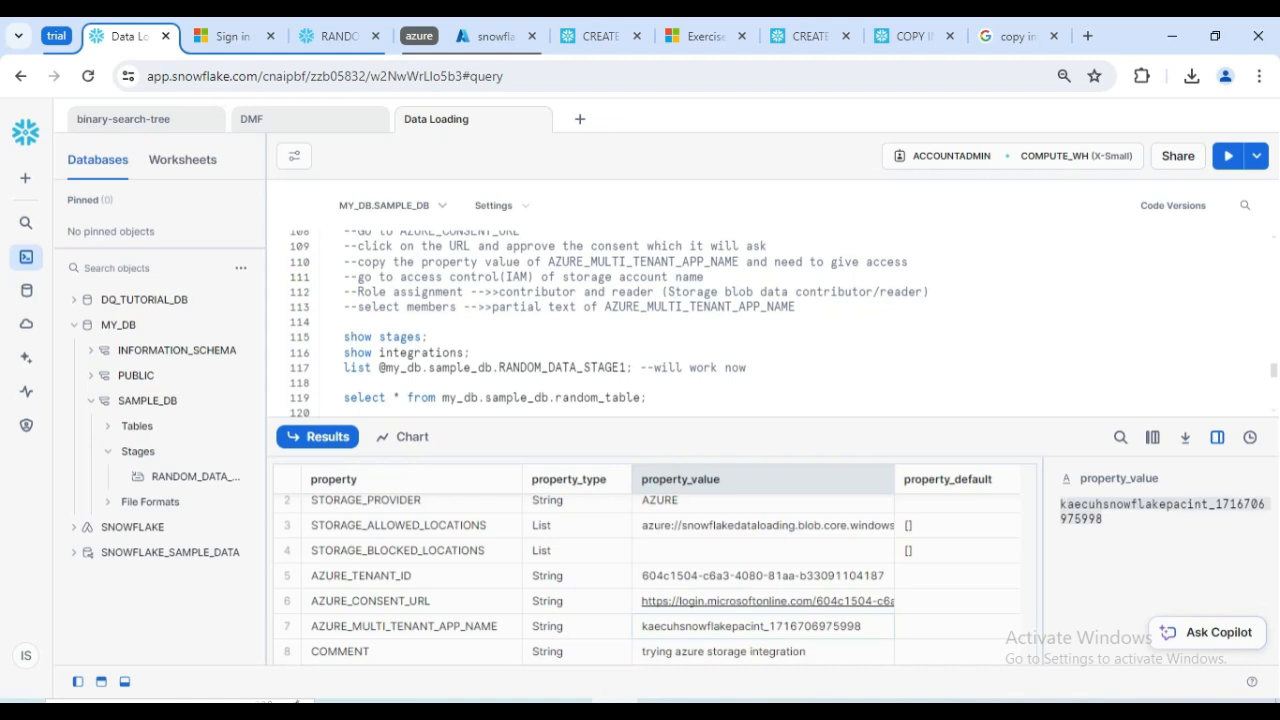
pyautogui.scroll(2, 780, 320)
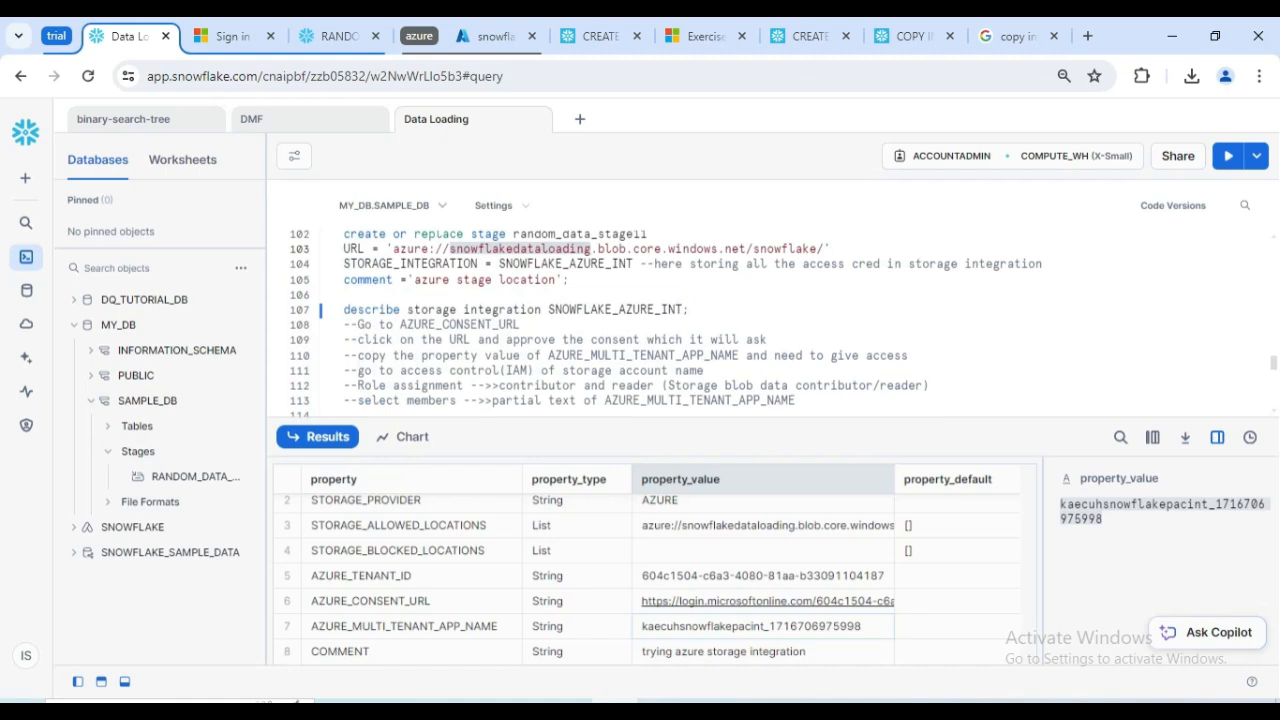
pyautogui.click(541, 235)
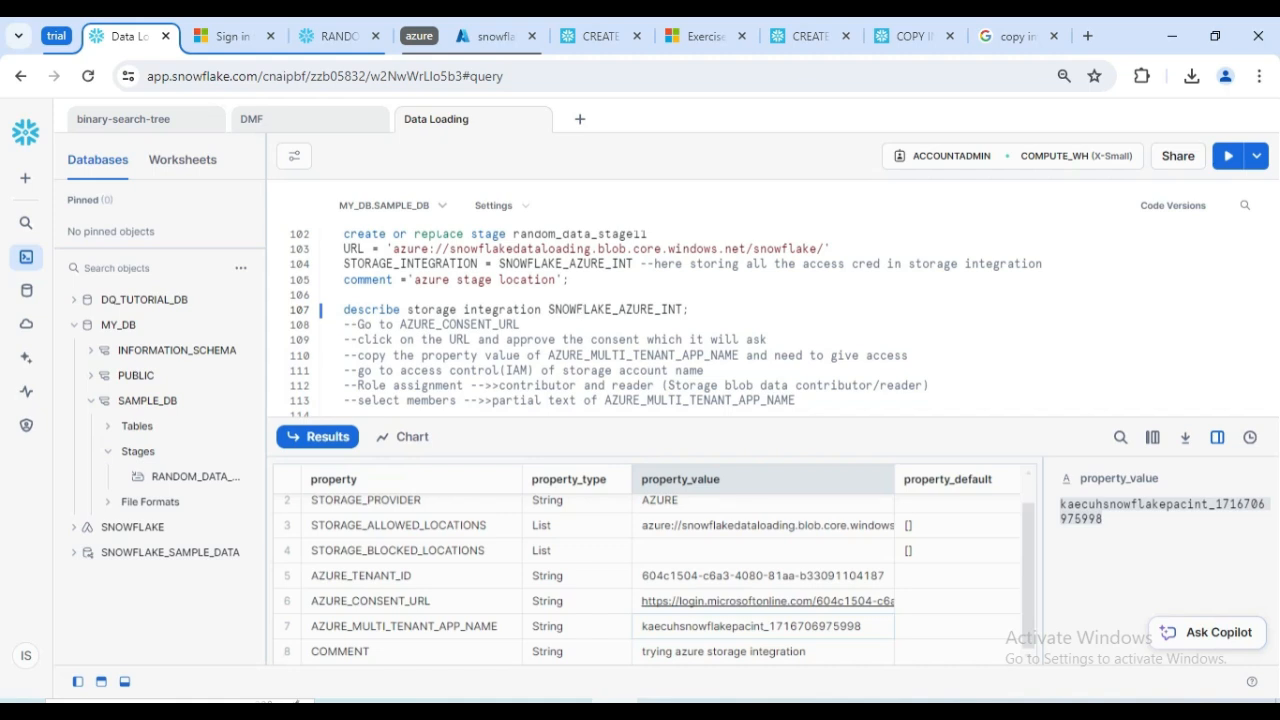
pyautogui.click(404, 627)
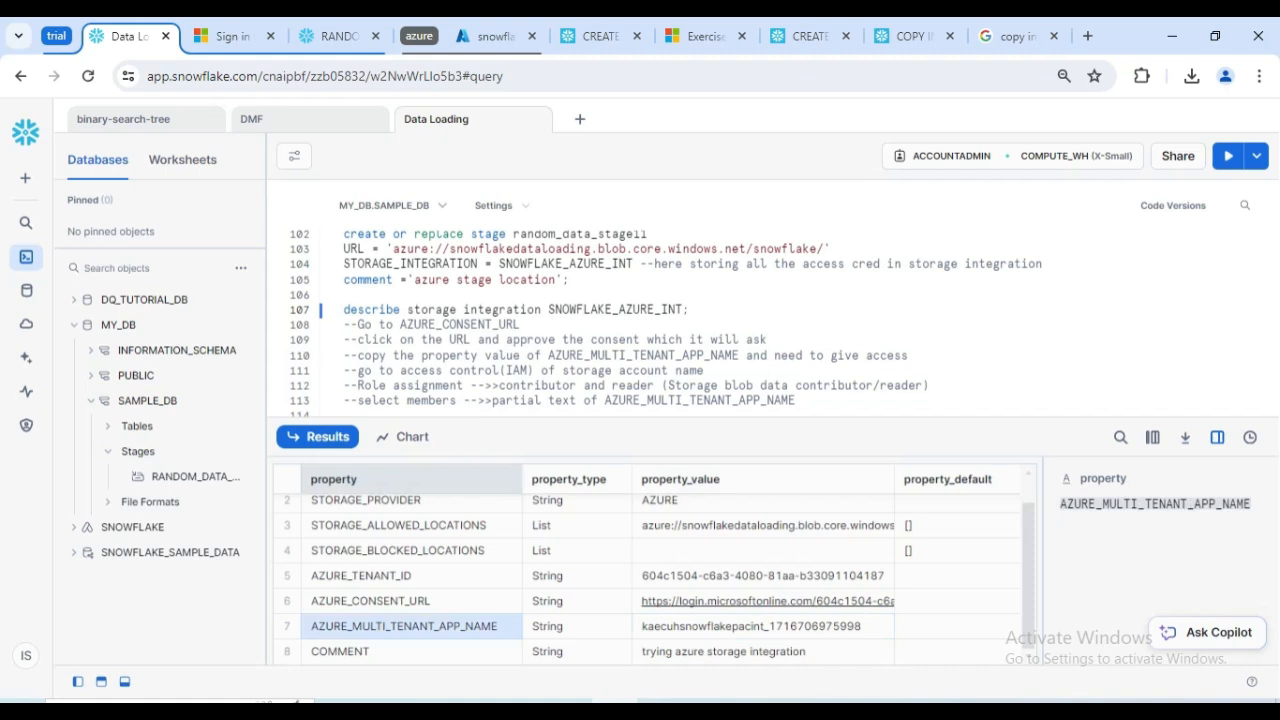
pyautogui.click(752, 627)
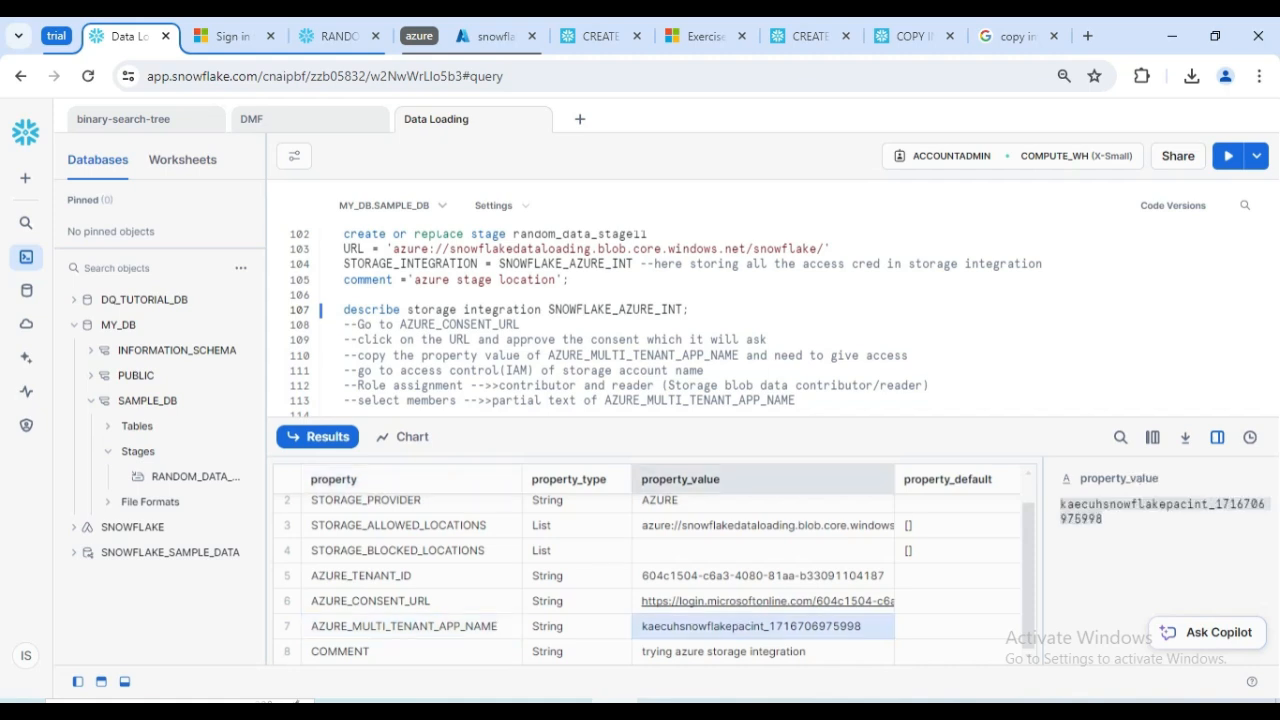
pyautogui.click(404, 602)
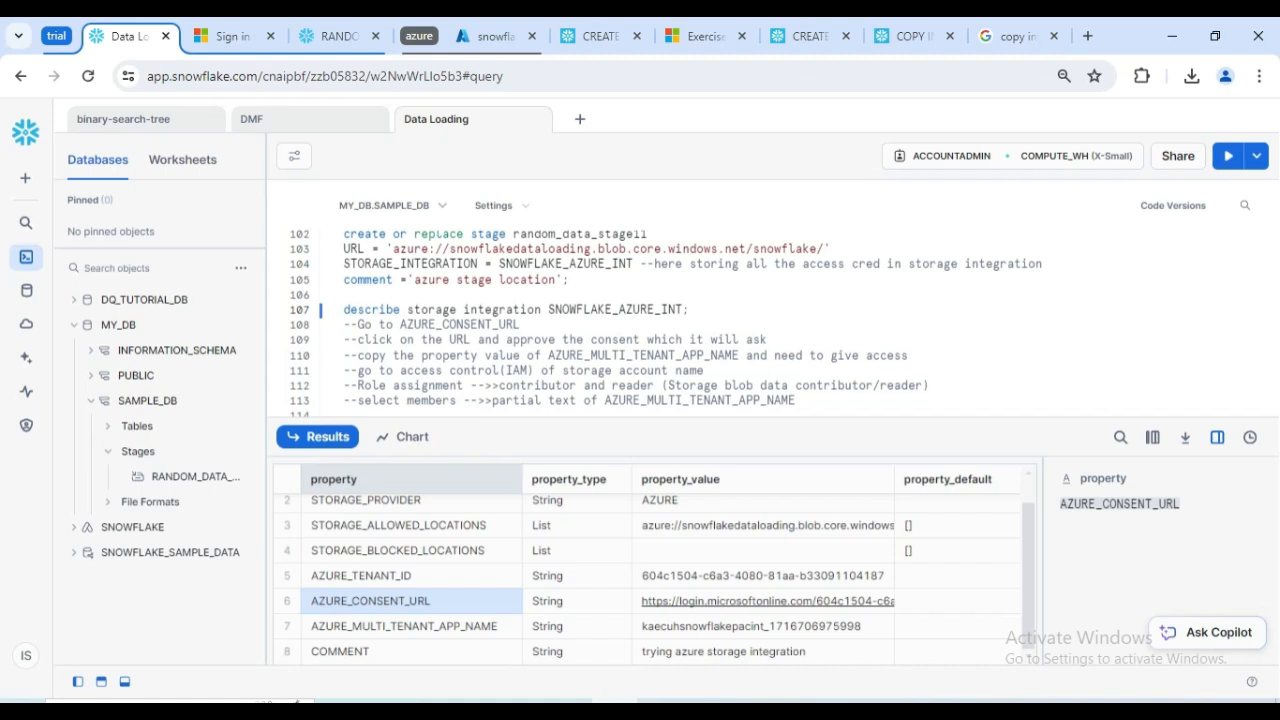
# - Run the show stages statement and examine the listed stages' columns
pyautogui.scroll(-2, 392, 337)
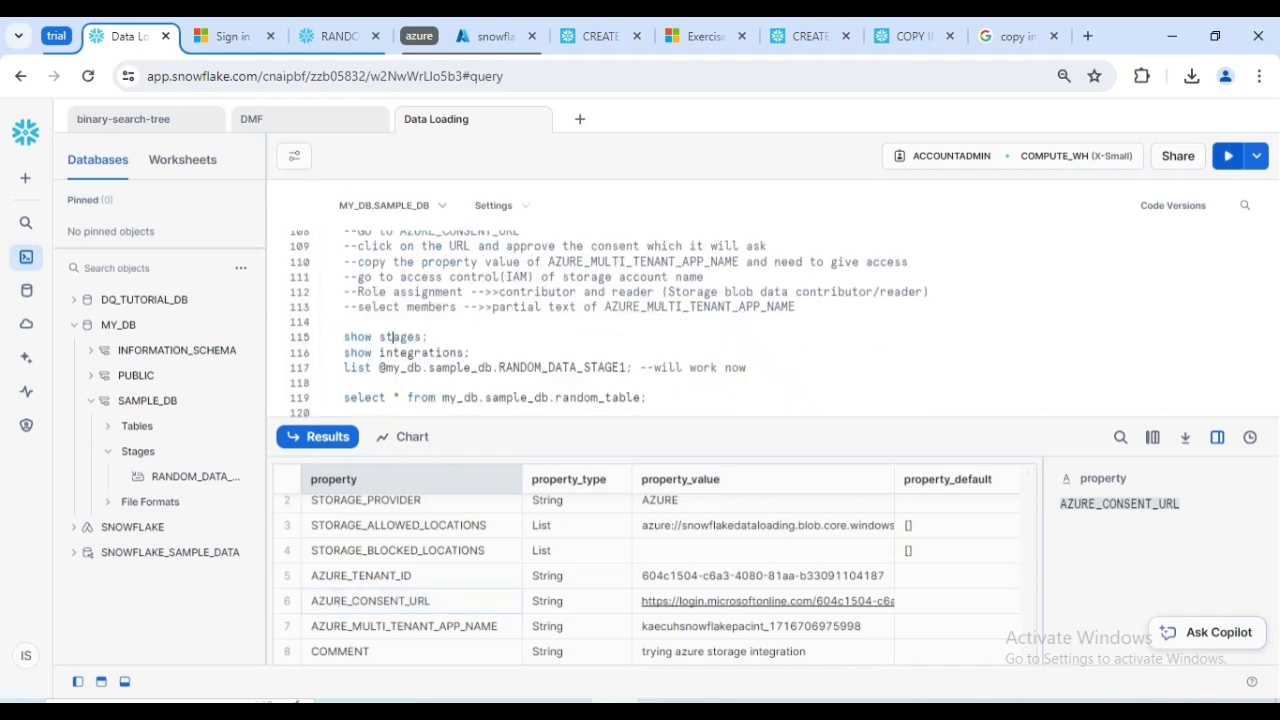
pyautogui.click(392, 337)
pyautogui.hotkey('ctrl', 'Return')
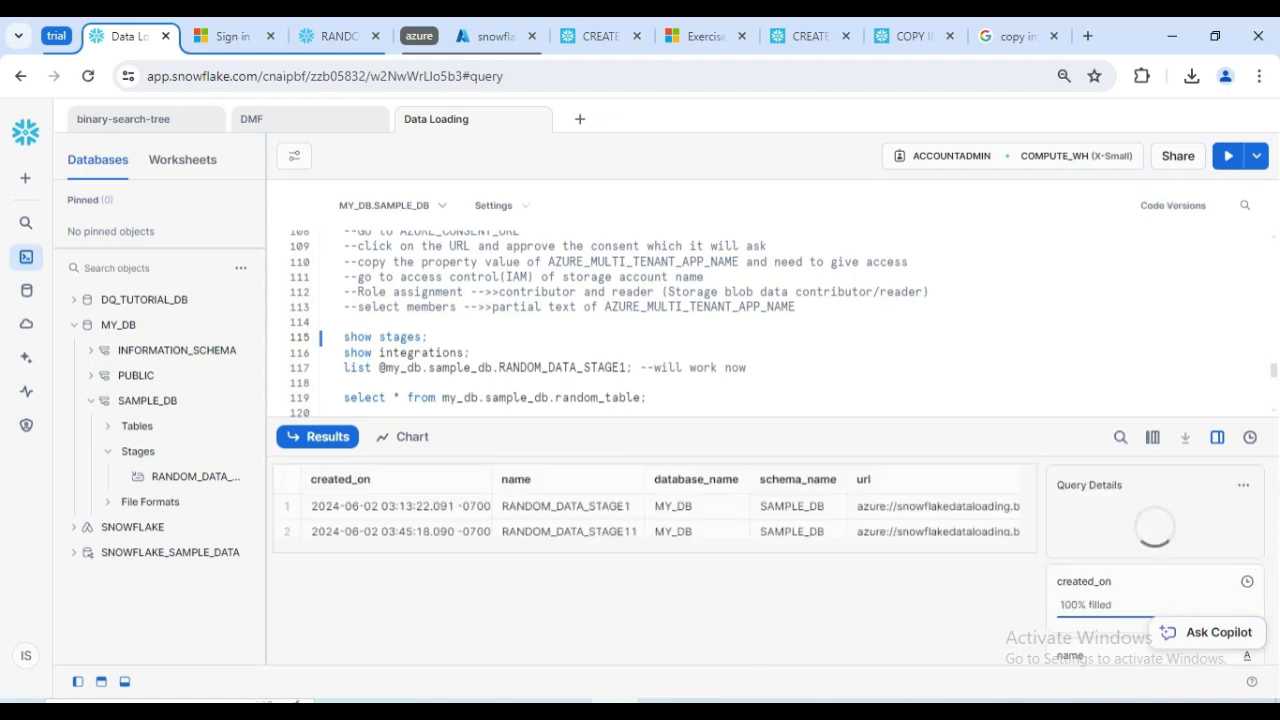
pyautogui.hscroll(5, 650, 510)
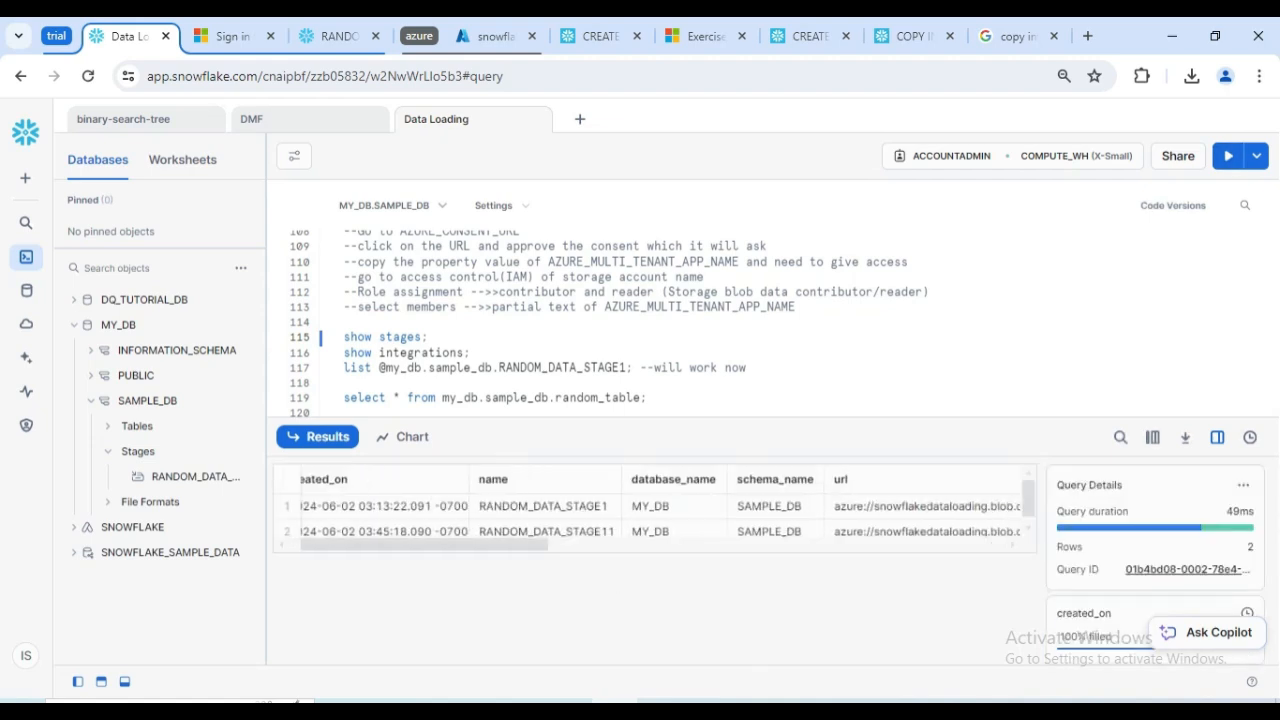
# - Compare the has_credentials and storage_integration columns for the two stages in the show stages results
pyautogui.hscroll(8, 650, 510)
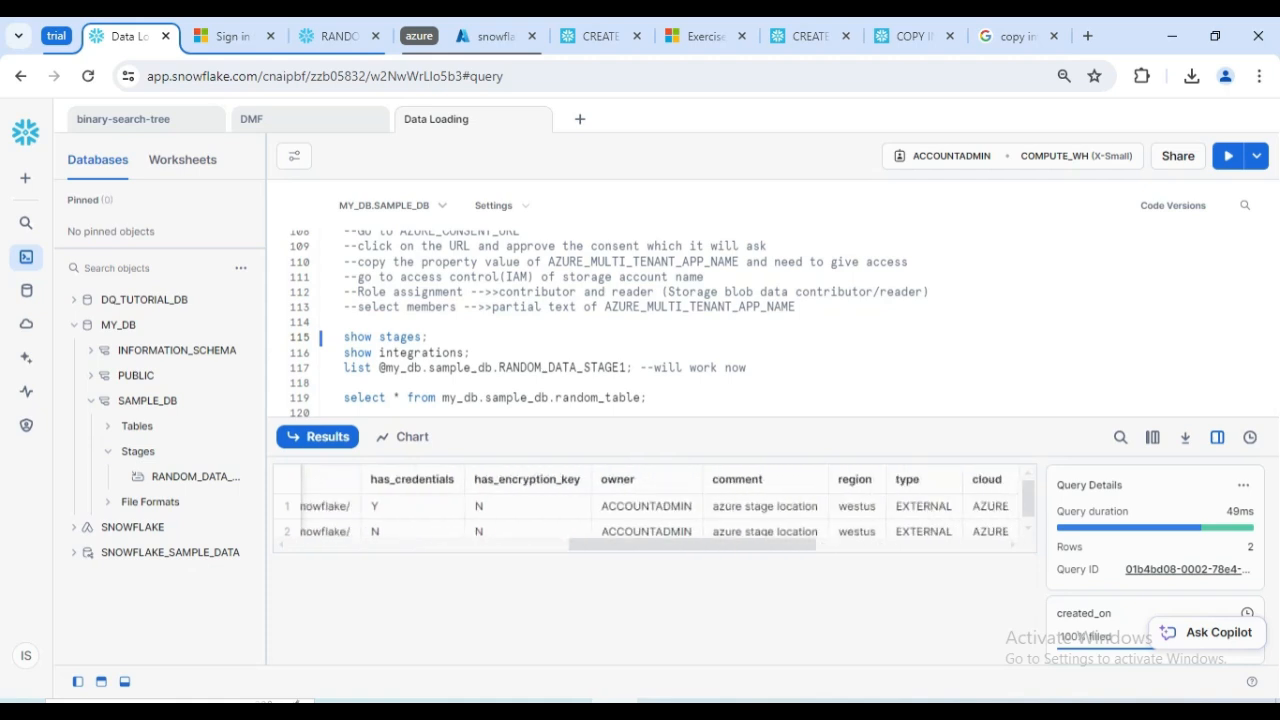
pyautogui.hscroll(3, 650, 510)
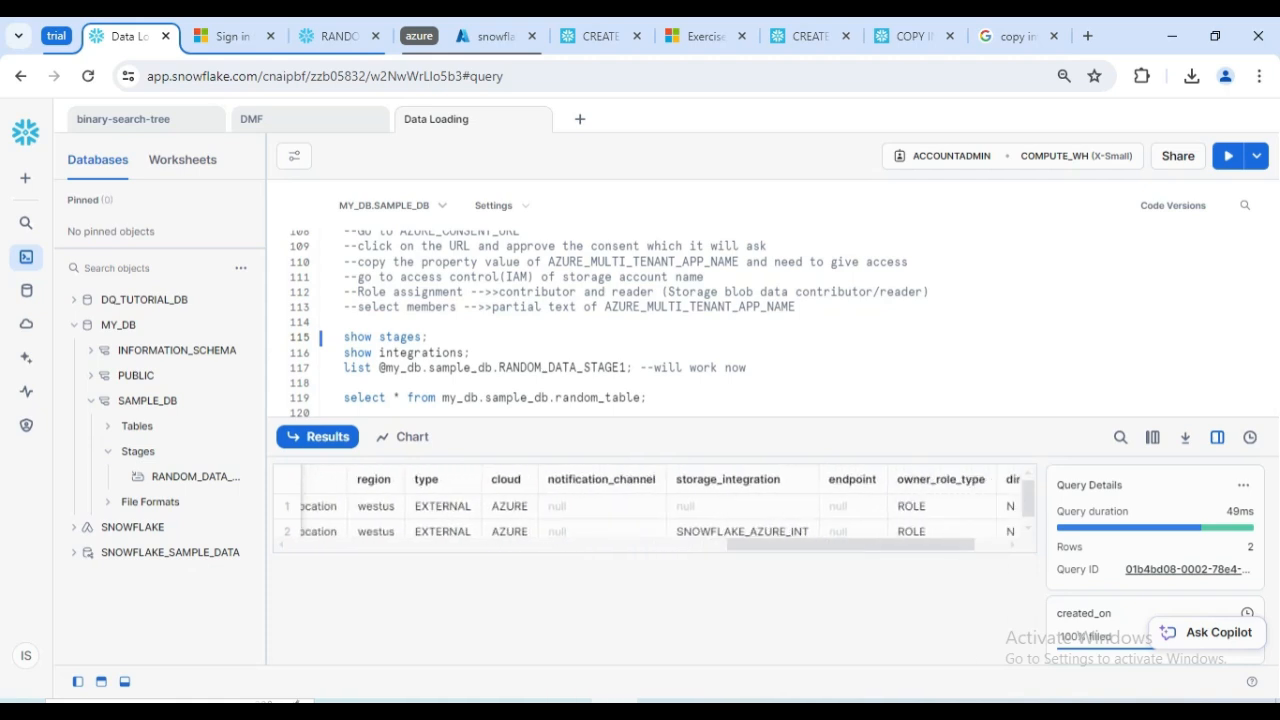
pyautogui.hscroll(-6, 650, 510)
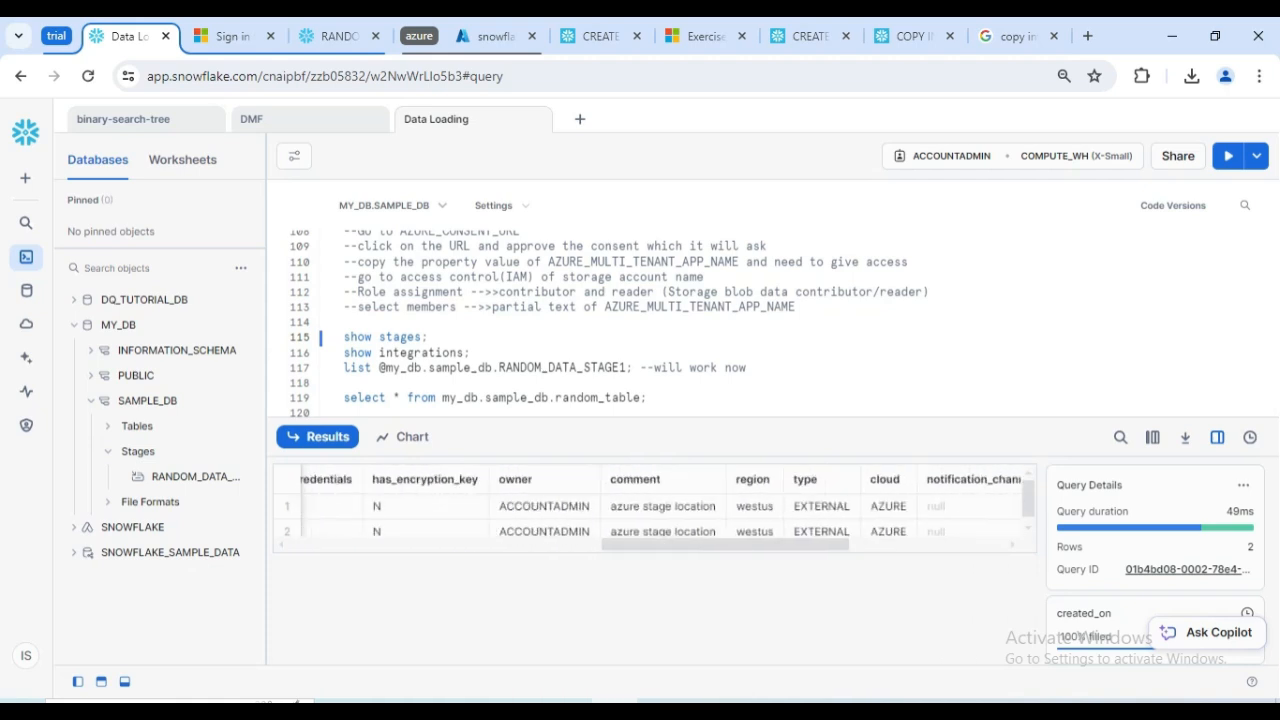
pyautogui.hscroll(-8, 650, 510)
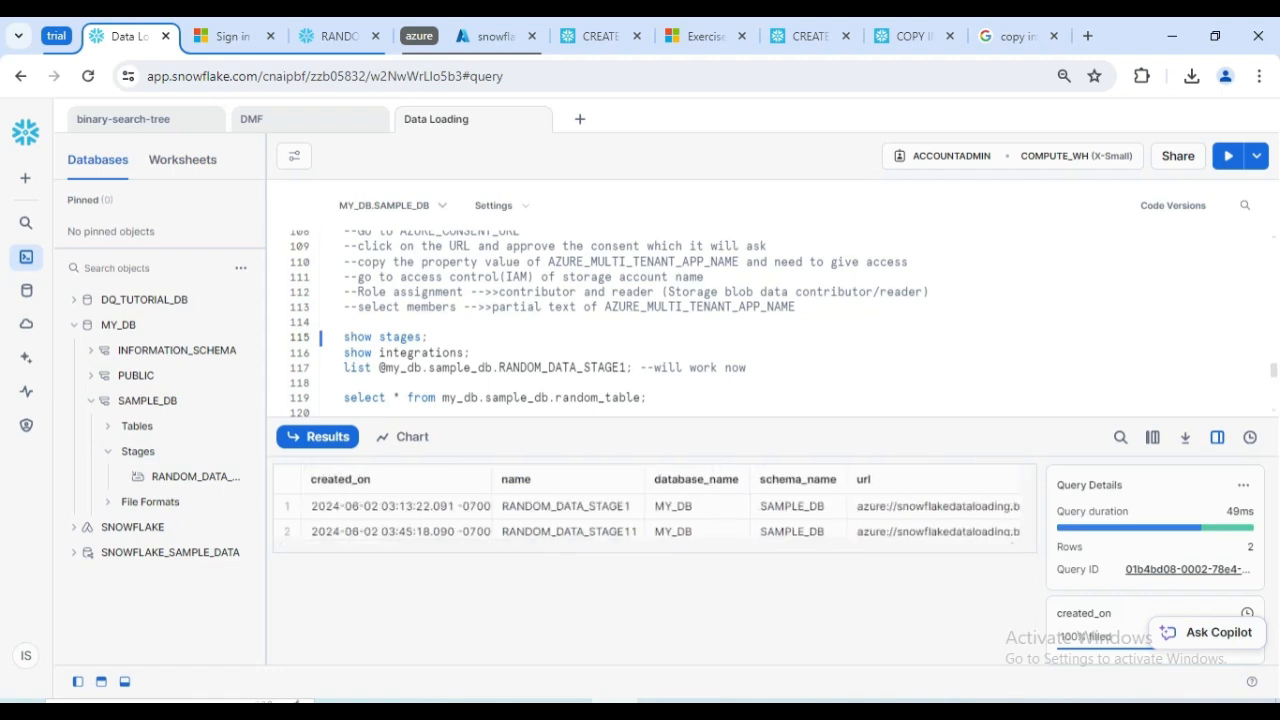
# - Review the consent and role assignment notes, the list statement for RANDOM_DATA_STAGE1 and the random_data_stage11 definition
pyautogui.moveTo(344, 246); pyautogui.dragTo(577, 307)
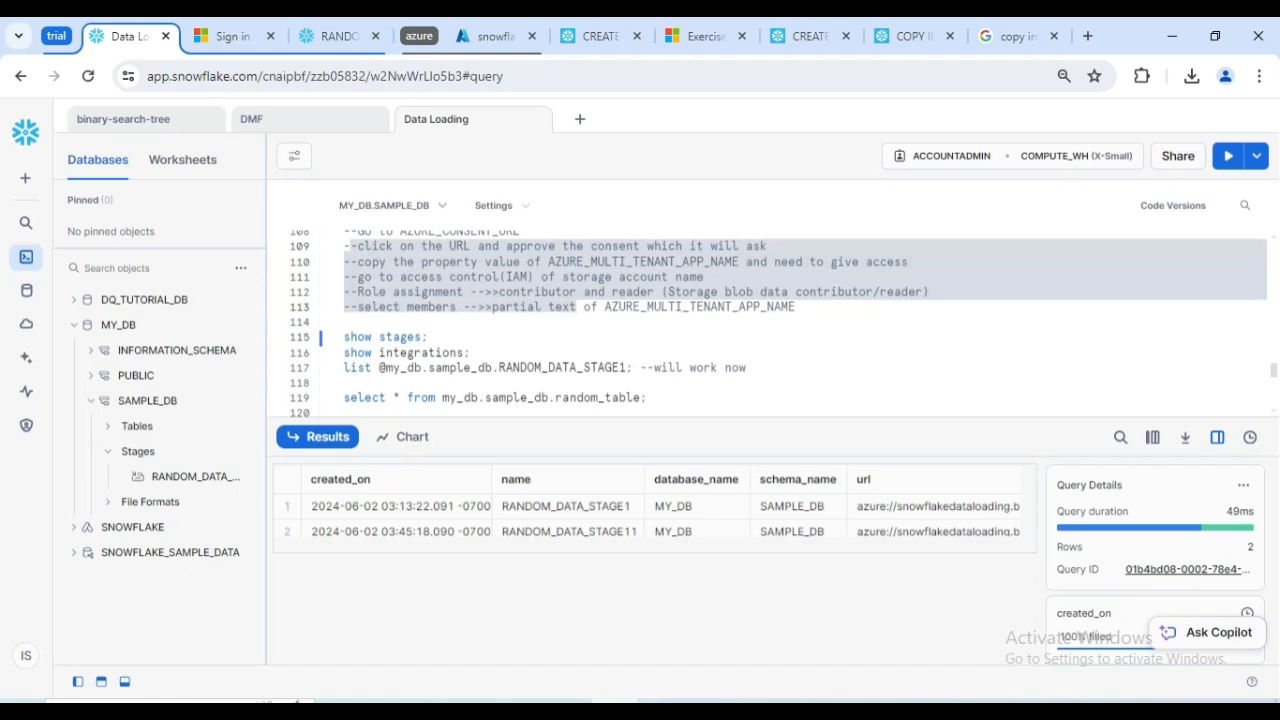
pyautogui.click(463, 367)
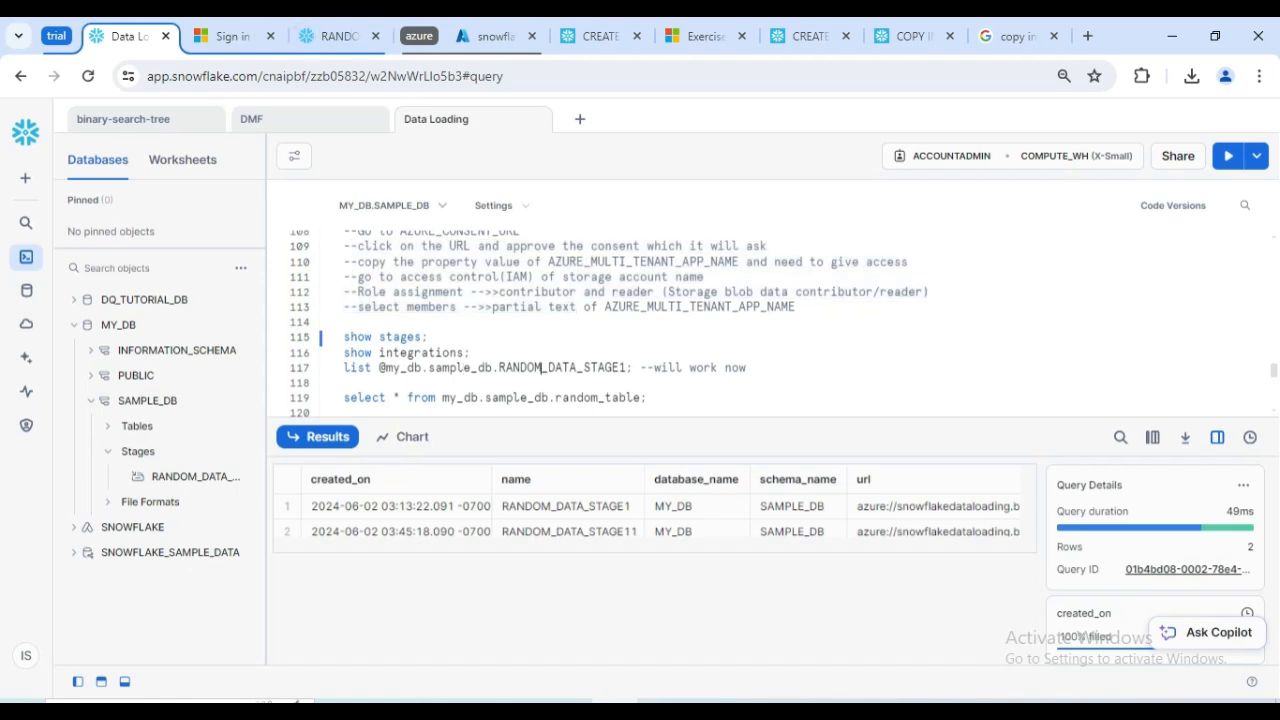
pyautogui.doubleClick(622, 367)
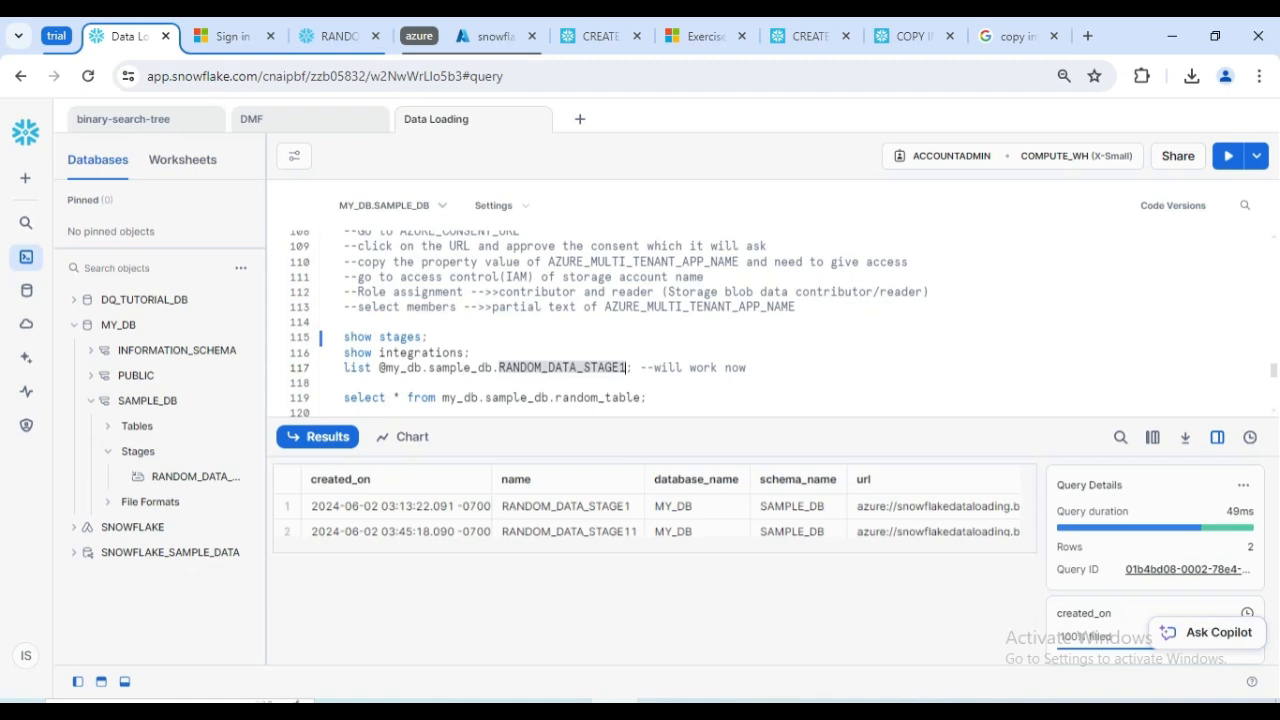
pyautogui.click(541, 367)
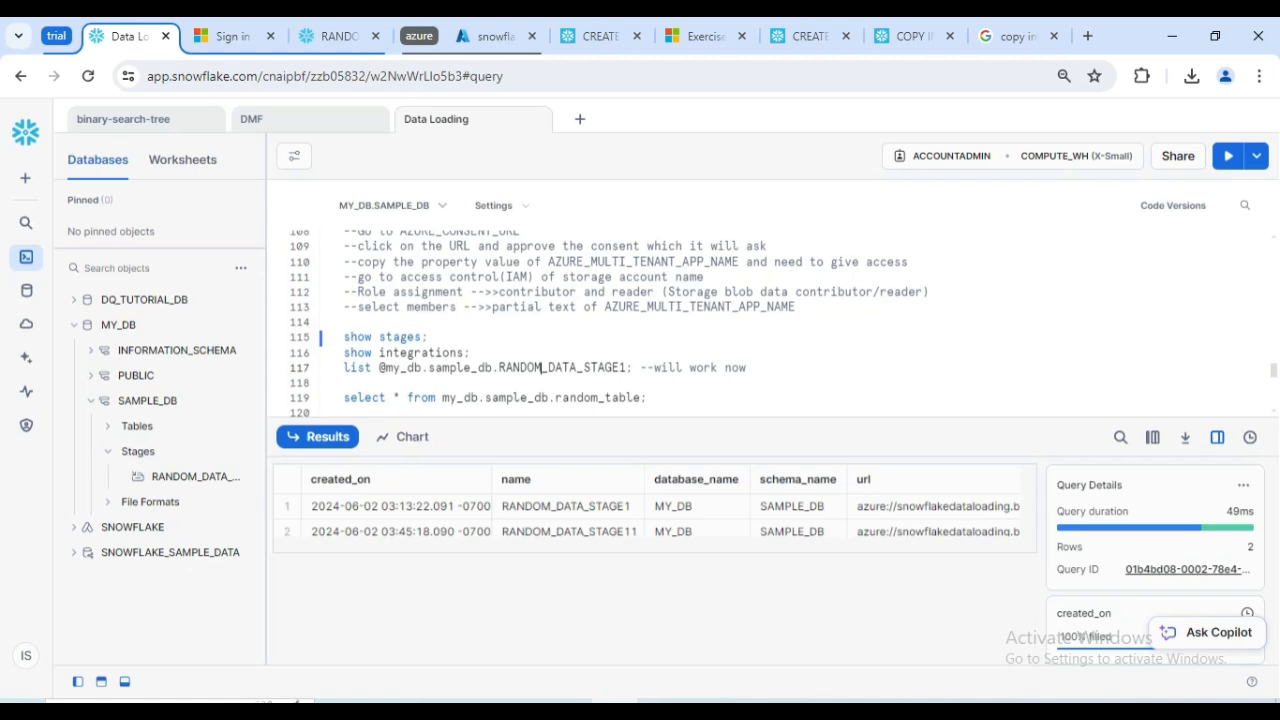
pyautogui.scroll(5, 640, 320)
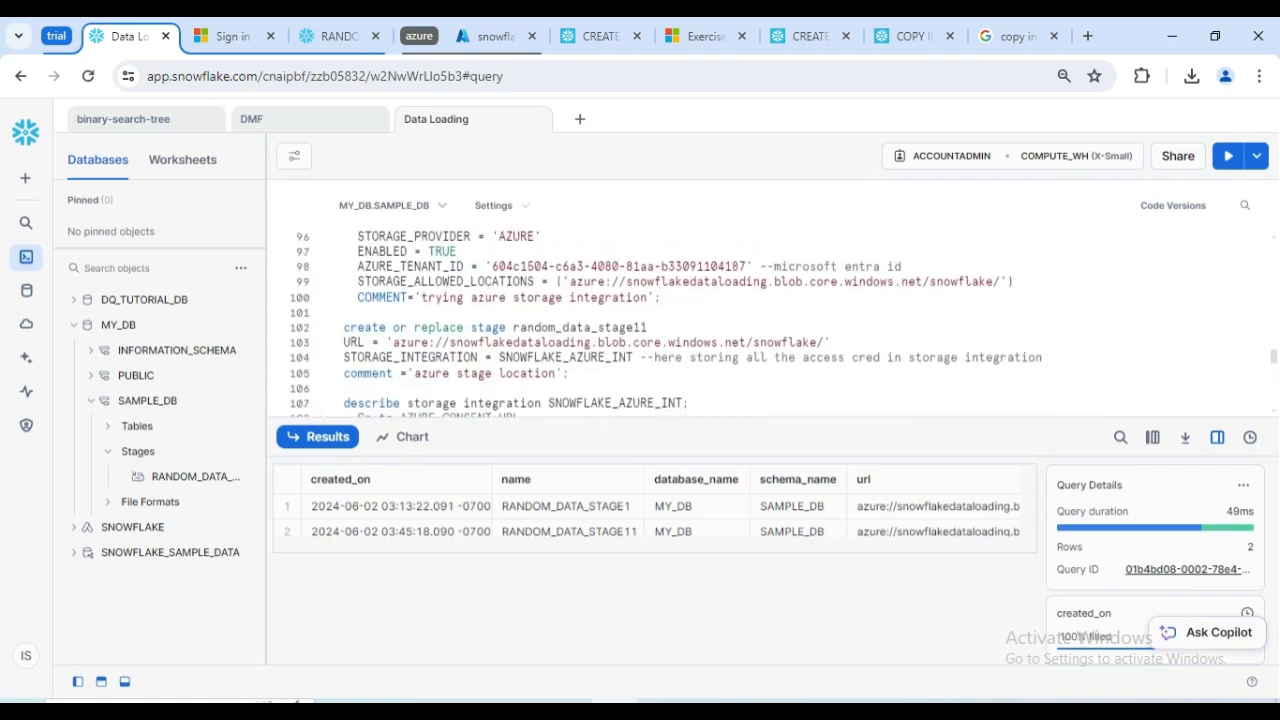
pyautogui.scroll(-5, 320, 337)
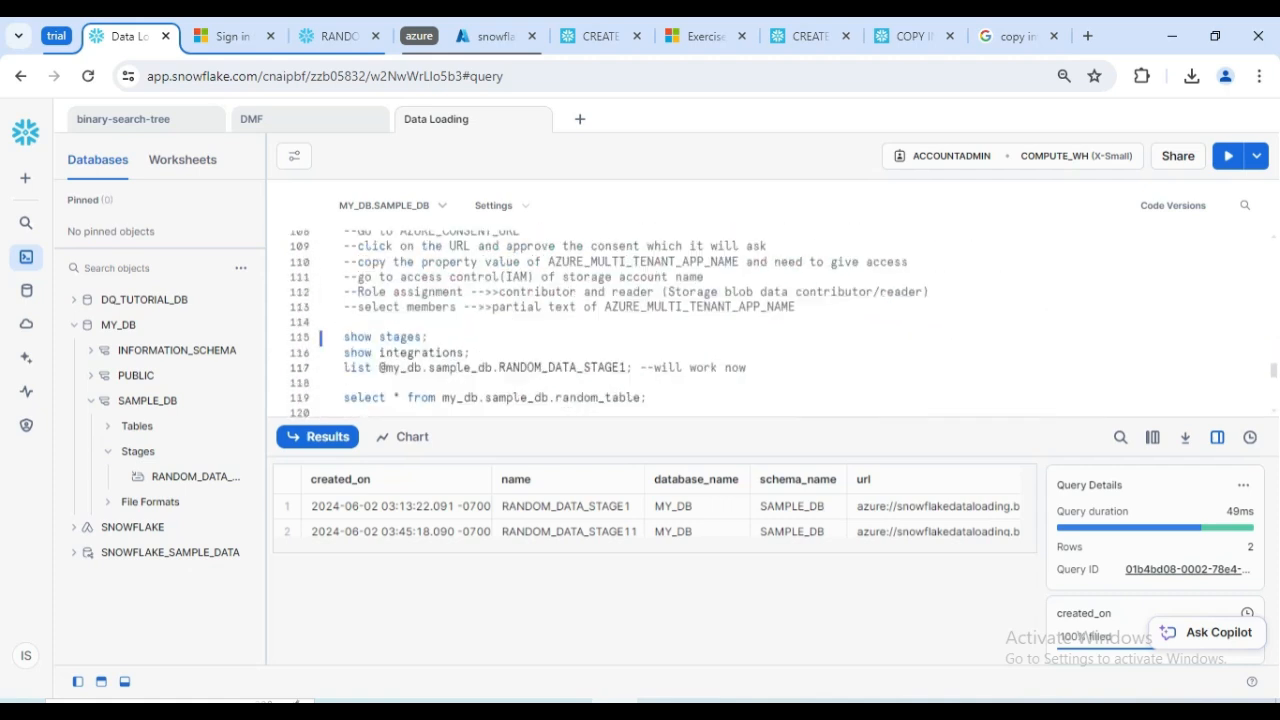
pyautogui.moveTo(351, 246); pyautogui.dragTo(346, 334)
pyautogui.click(400, 322)
# - Look through the user stage listing, the my_csv_format file format and the staged file queries, and return to the storage integration section
pyautogui.scroll(-1, 400, 322)
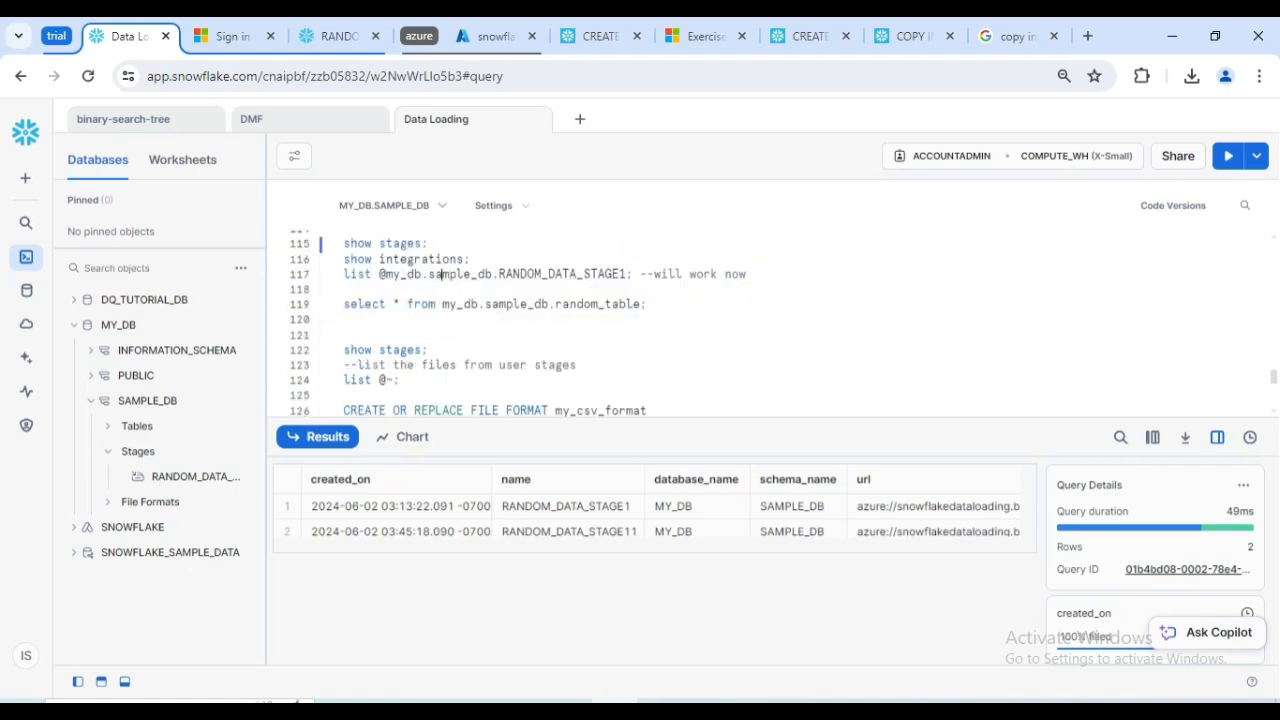
pyautogui.scroll(-2, 441, 274)
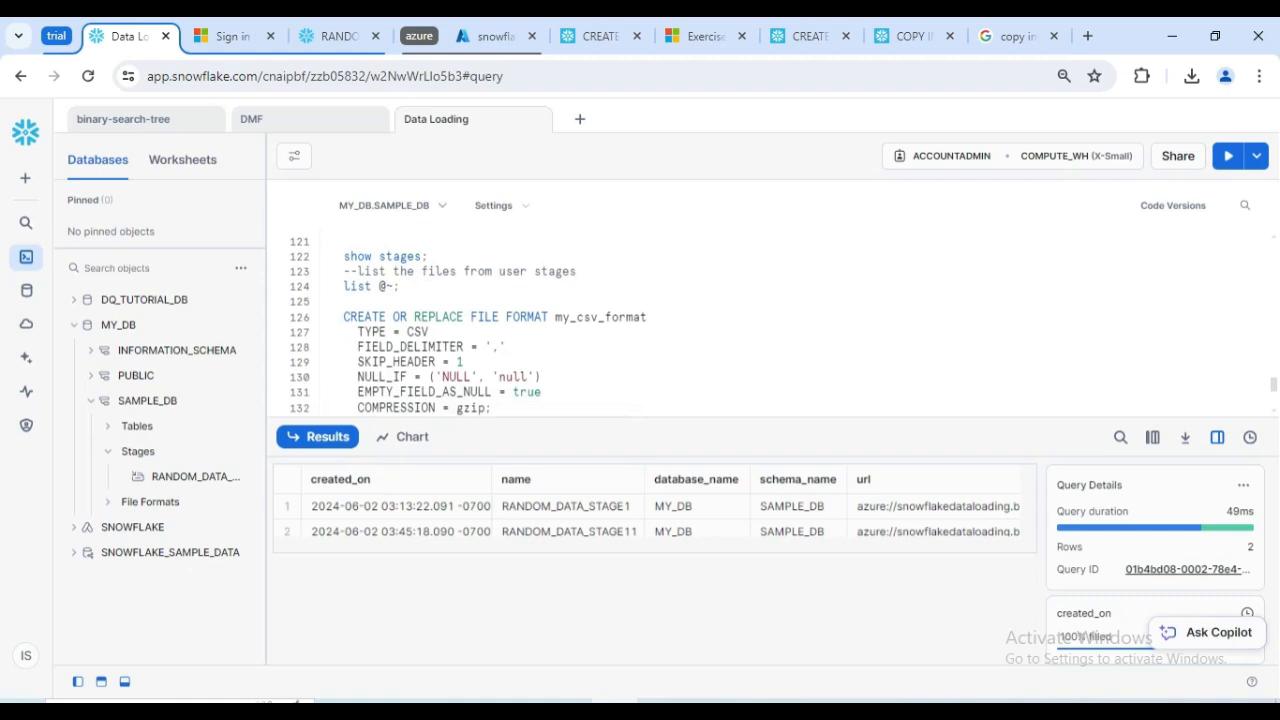
pyautogui.scroll(-4, 560, 325)
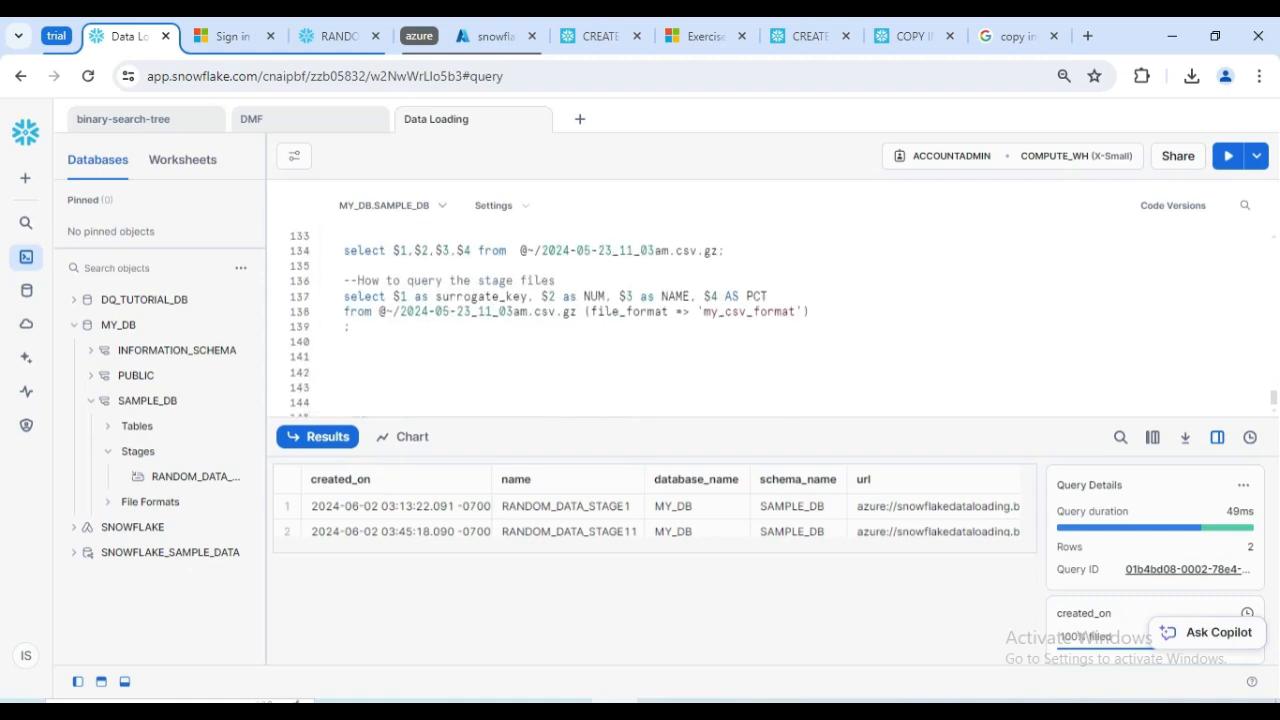
pyautogui.scroll(10, 770, 320)
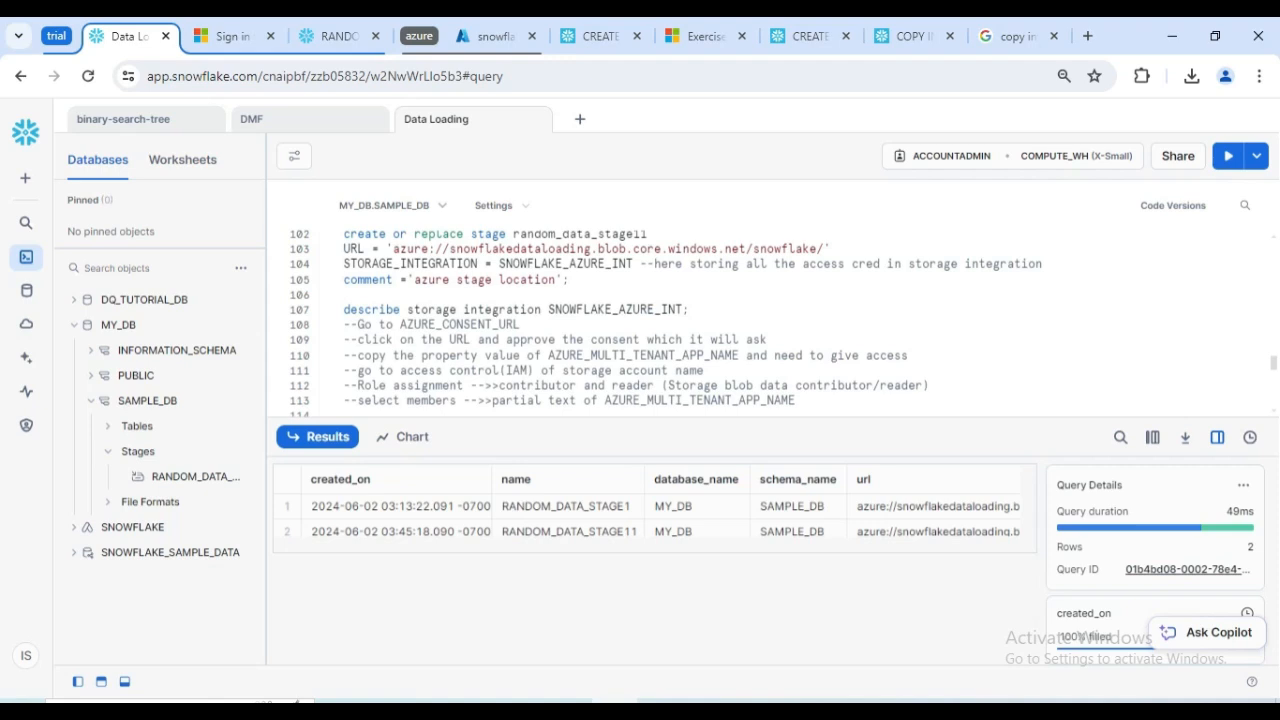